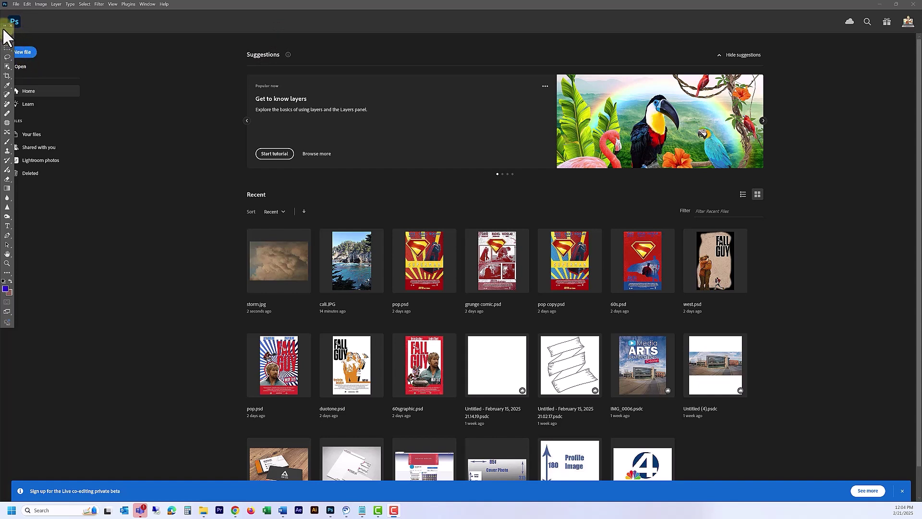
Step: Open storm.jpg from the Photoshop Student Files folder and switch to the Photography workspace
{"action": "left_click_drag", "start_coordinate": [5, 32], "coordinate": [0, 122]}
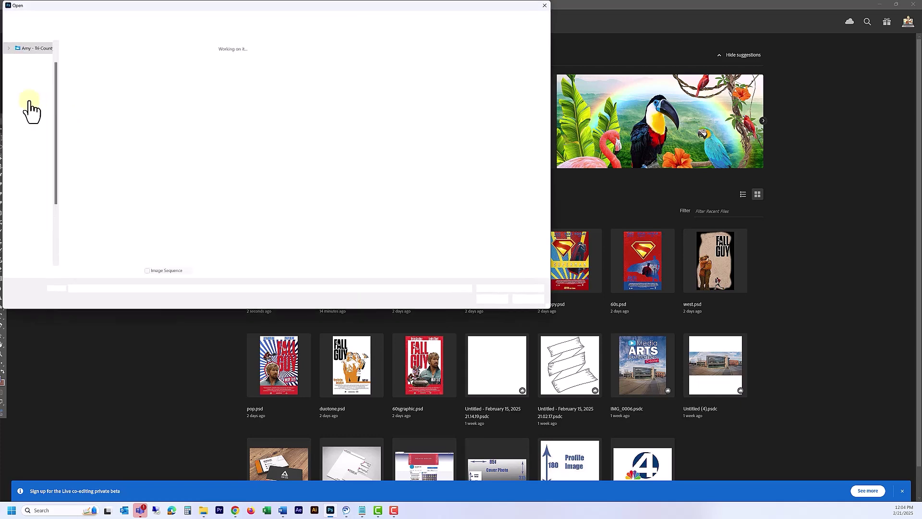
{"action": "left_click", "coordinate": [297, 77]}
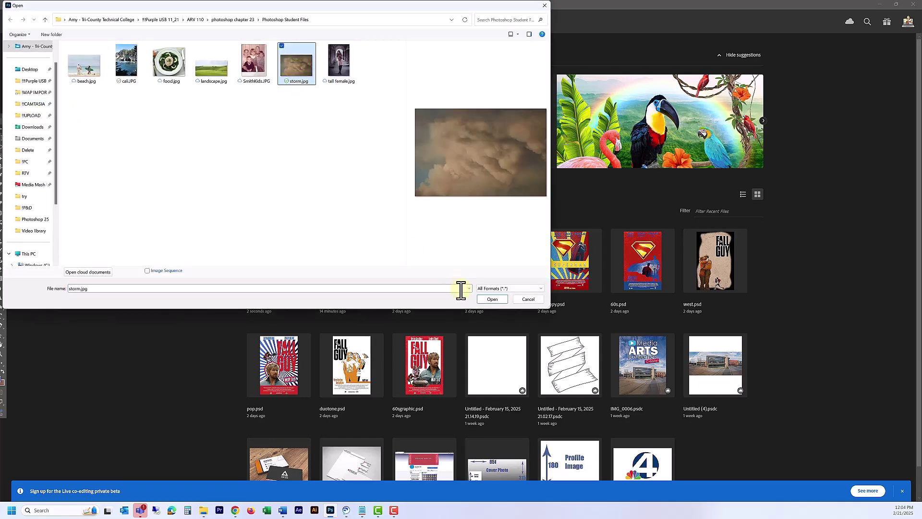
{"action": "left_click", "coordinate": [488, 299]}
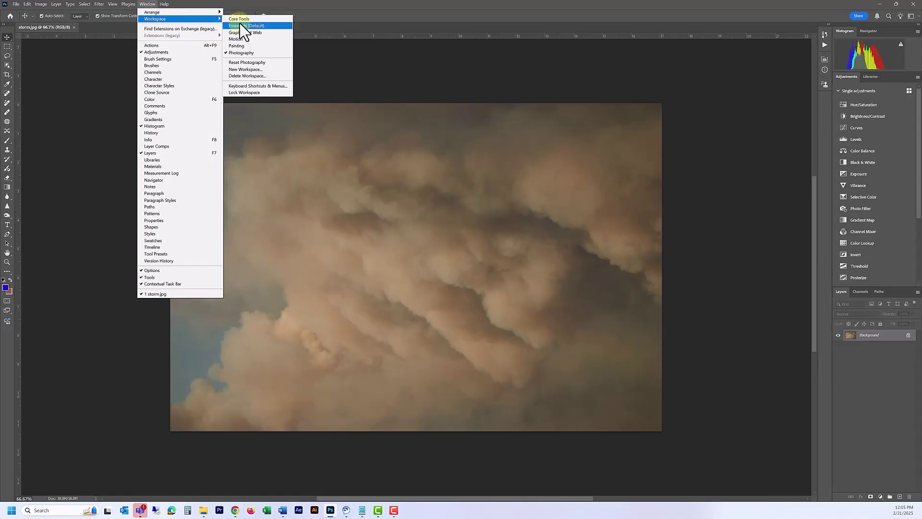
{"action": "left_click", "coordinate": [241, 53]}
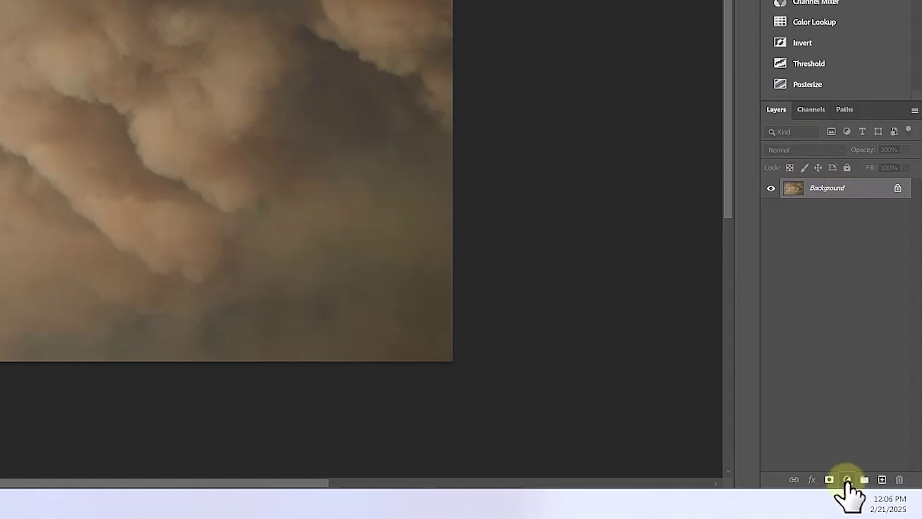
Step: Add a Curves adjustment layer and pull its white and black points in to the histogram's edges, with black input 31
{"action": "left_click", "coordinate": [847, 479]}
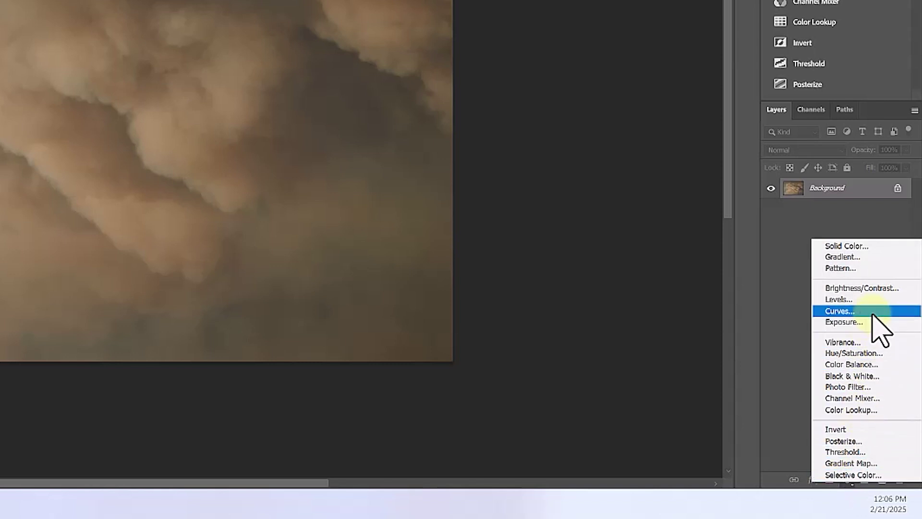
{"action": "left_click", "coordinate": [840, 311]}
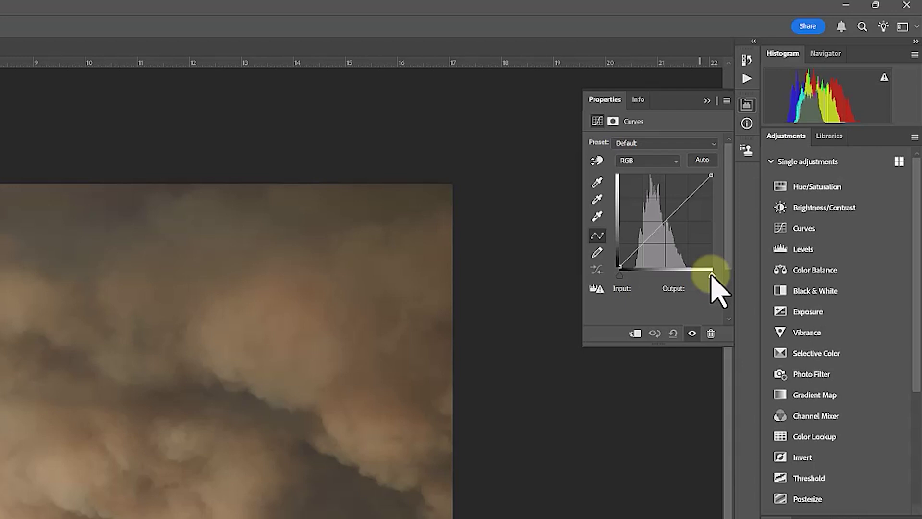
{"action": "left_click_drag", "start_coordinate": [712, 274], "coordinate": [688, 276]}
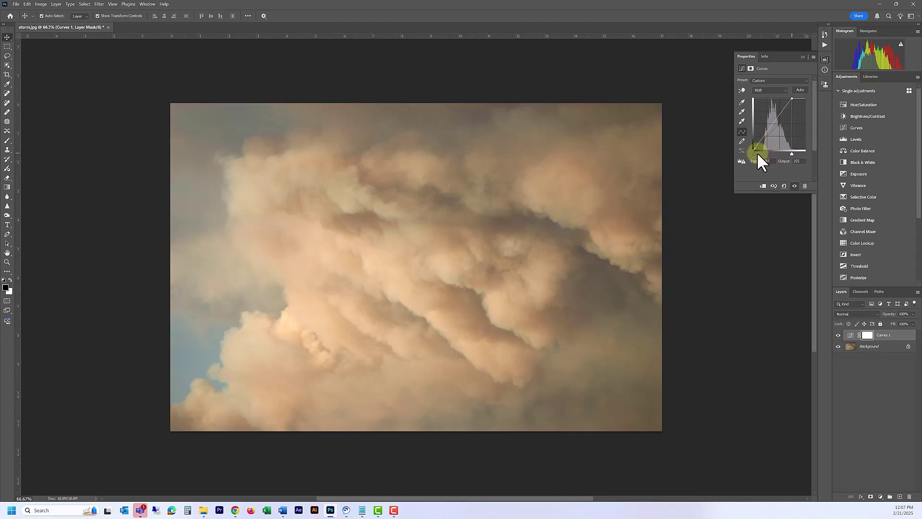
{"action": "left_click_drag", "start_coordinate": [755, 153], "coordinate": [762, 152]}
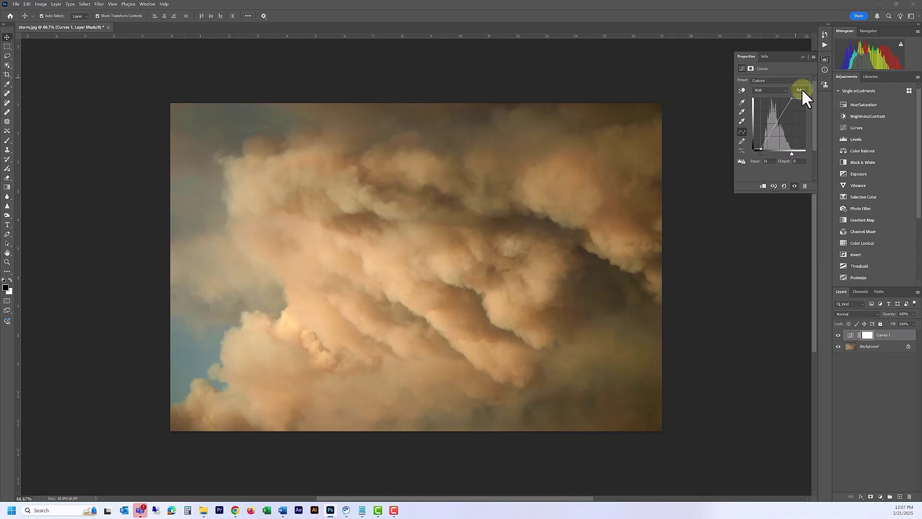
Step: Apply the automatic curve correction, then pull both end points inward, with the black point input at 22
{"action": "left_click", "coordinate": [799, 90]}
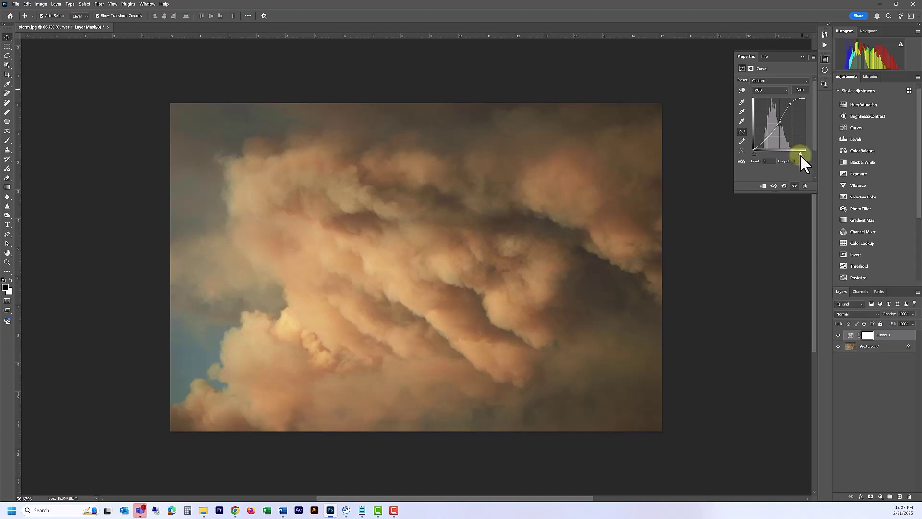
{"action": "left_click_drag", "start_coordinate": [798, 152], "coordinate": [758, 152]}
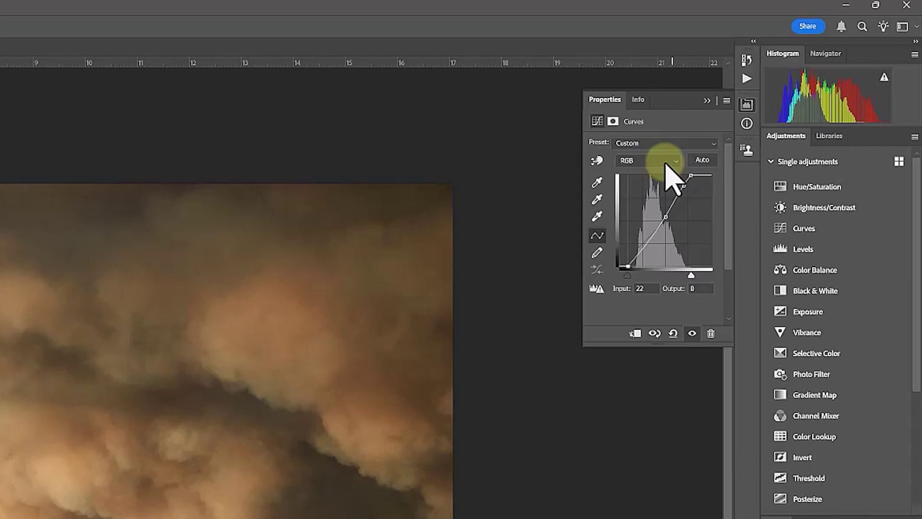
Step: Set the Blue channel's white point input to 198 in the Curves adjustment
{"action": "left_click", "coordinate": [665, 162]}
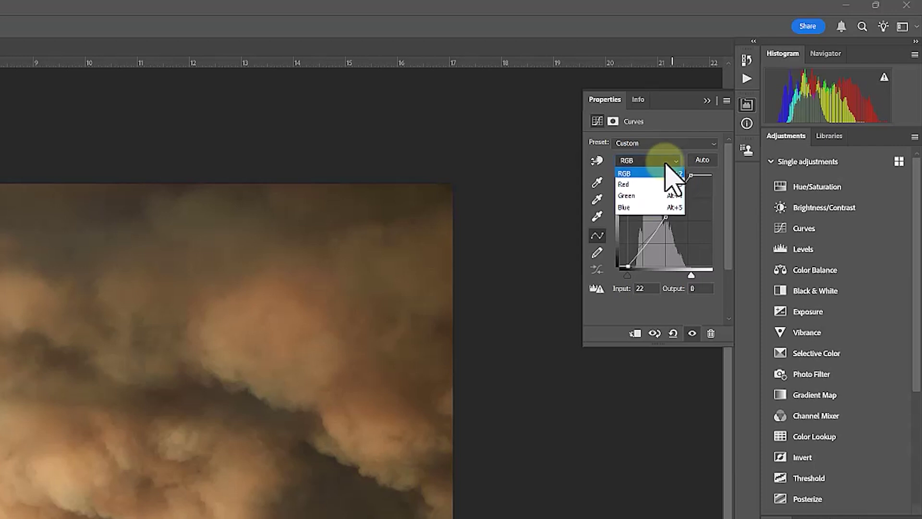
{"action": "left_click", "coordinate": [664, 211]}
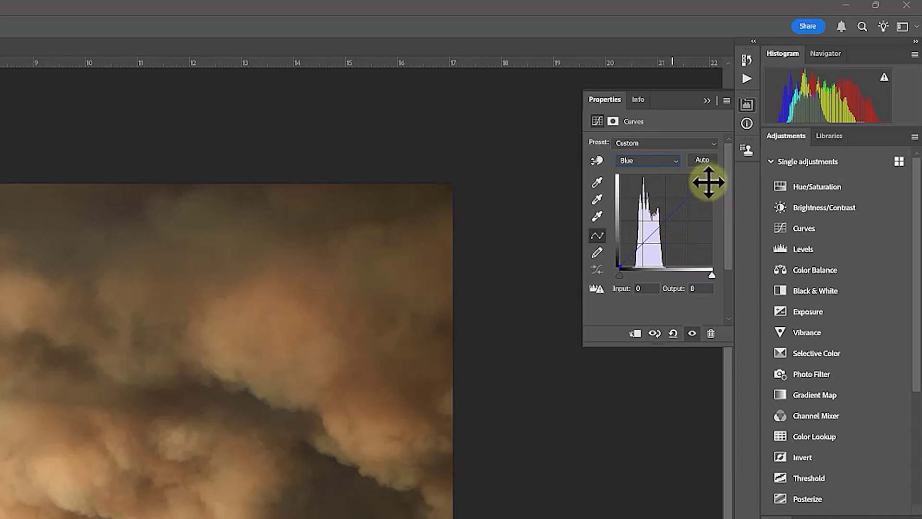
{"action": "left_click", "coordinate": [712, 275]}
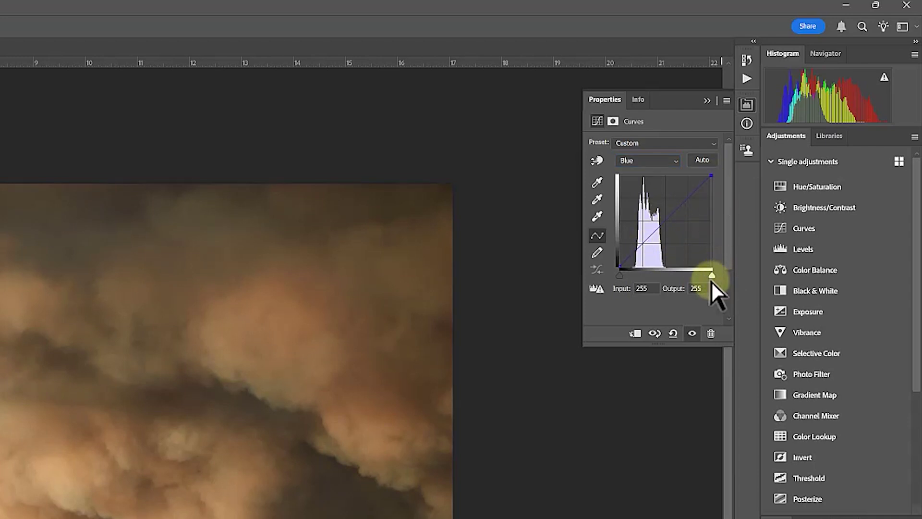
{"action": "left_click_drag", "start_coordinate": [711, 277], "coordinate": [692, 276]}
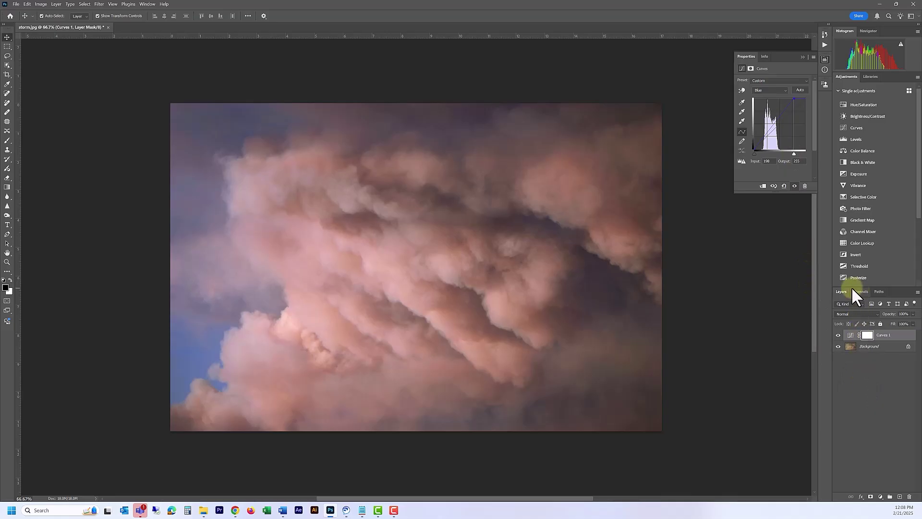
Step: Compare the image before and after by hiding and showing the Curves layer
{"action": "left_click", "coordinate": [838, 335]}
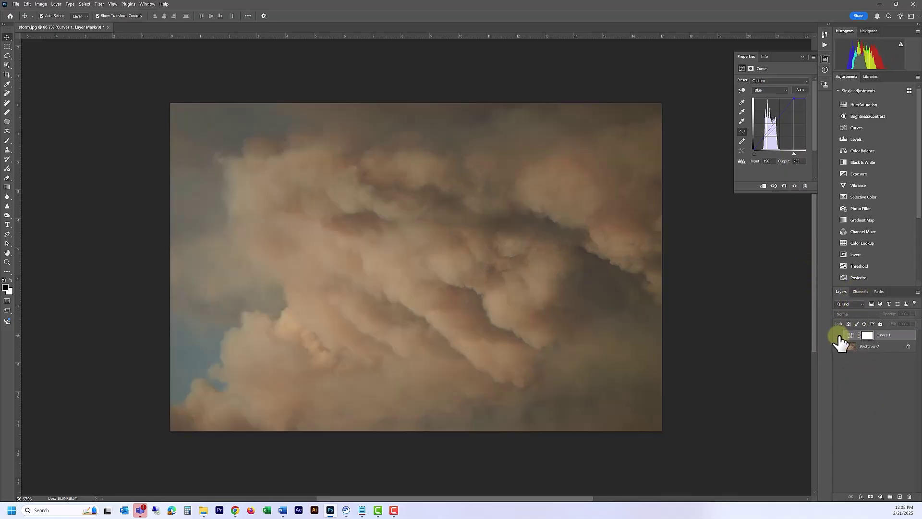
{"action": "left_click", "coordinate": [838, 335]}
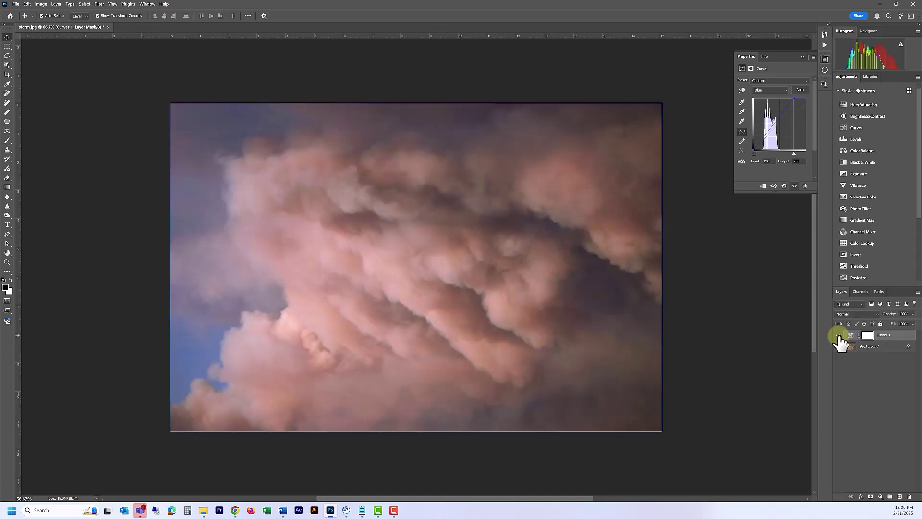
{"action": "left_click", "coordinate": [839, 335]}
{"action": "left_click", "coordinate": [838, 335]}
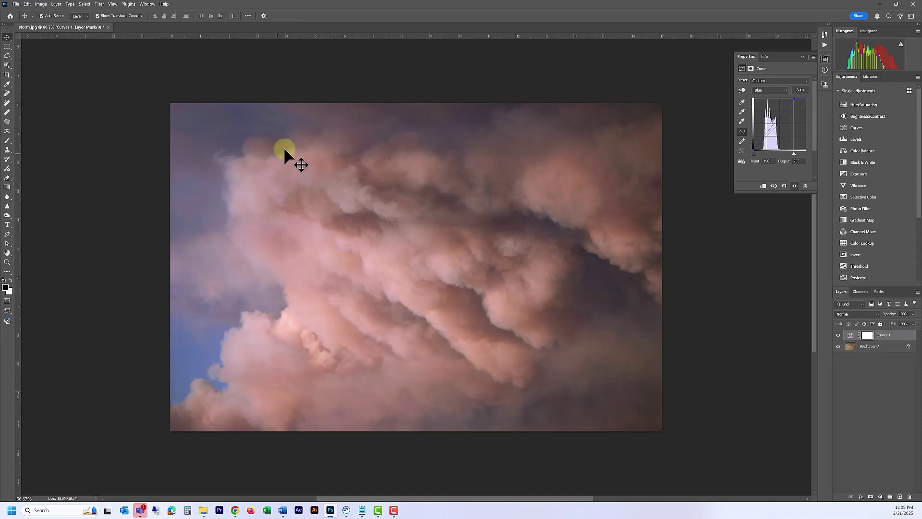
Step: Lower the Red channel's highlight end point in the Curves adjustment to output 222
{"action": "left_click", "coordinate": [743, 121]}
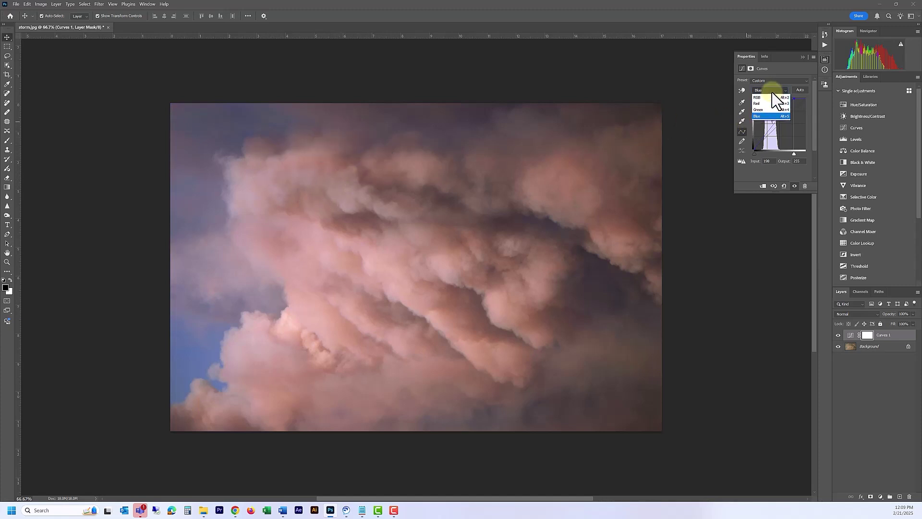
{"action": "left_click", "coordinate": [771, 91]}
{"action": "left_click", "coordinate": [769, 105]}
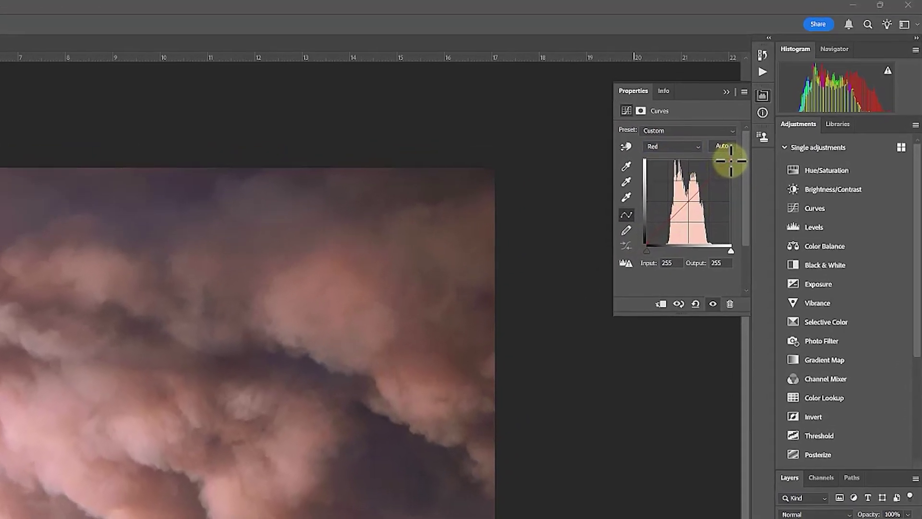
{"action": "left_click_drag", "start_coordinate": [730, 161], "coordinate": [710, 187]}
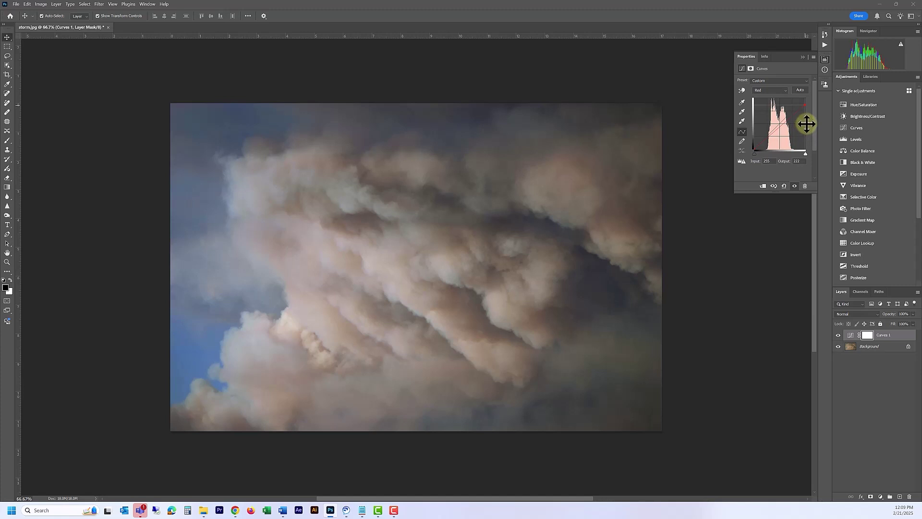
Step: Compare the image without the Curves layer, then lower the Red channel's highlight output to 198
{"action": "left_click", "coordinate": [838, 335]}
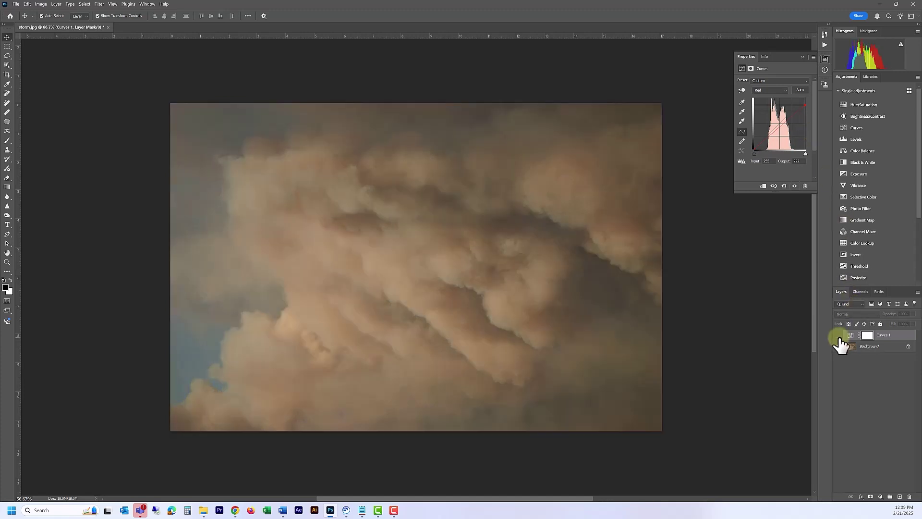
{"action": "left_click", "coordinate": [839, 335]}
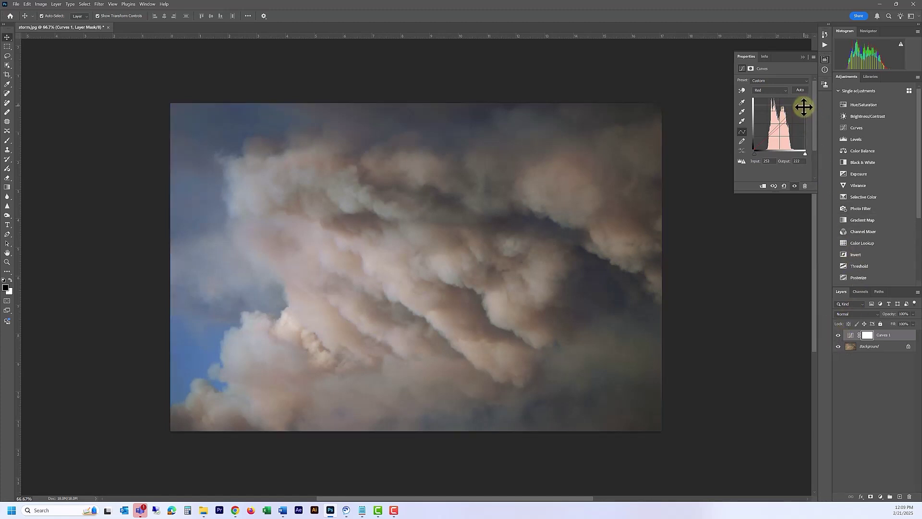
{"action": "left_click_drag", "start_coordinate": [806, 106], "coordinate": [805, 109]}
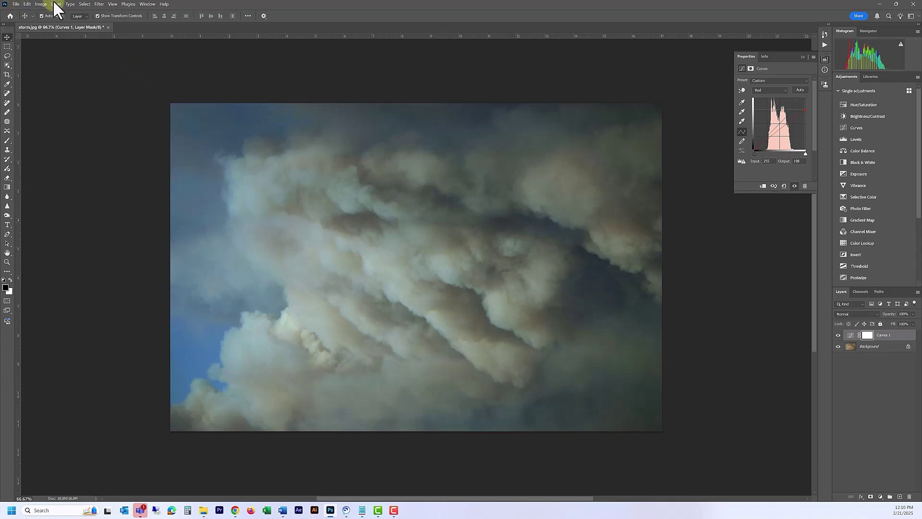
Step: Check the image's color mode and bit depth options without changing them
{"action": "left_click", "coordinate": [39, 6]}
{"action": "mouse_move", "coordinate": [39, 13]}
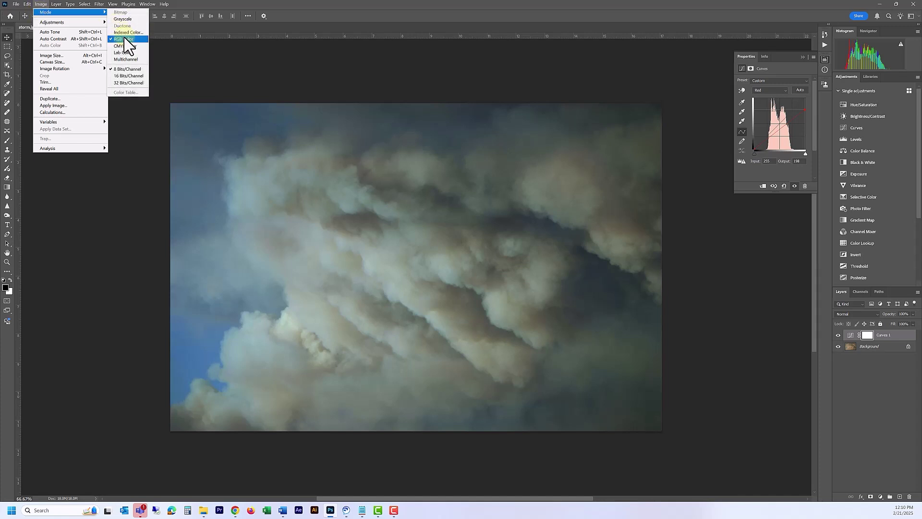
{"action": "left_click", "coordinate": [290, 5]}
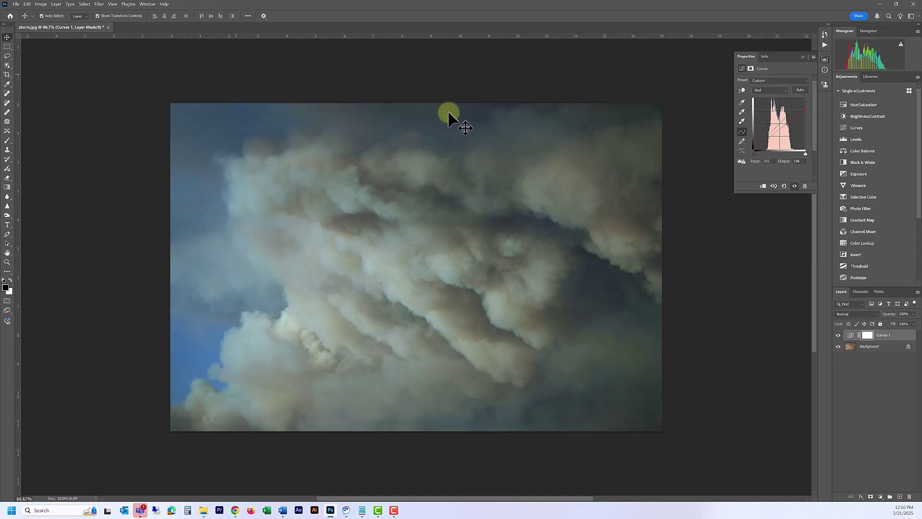
Step: Open the Export As settings for the corrected storm image
{"action": "left_click", "coordinate": [16, 4]}
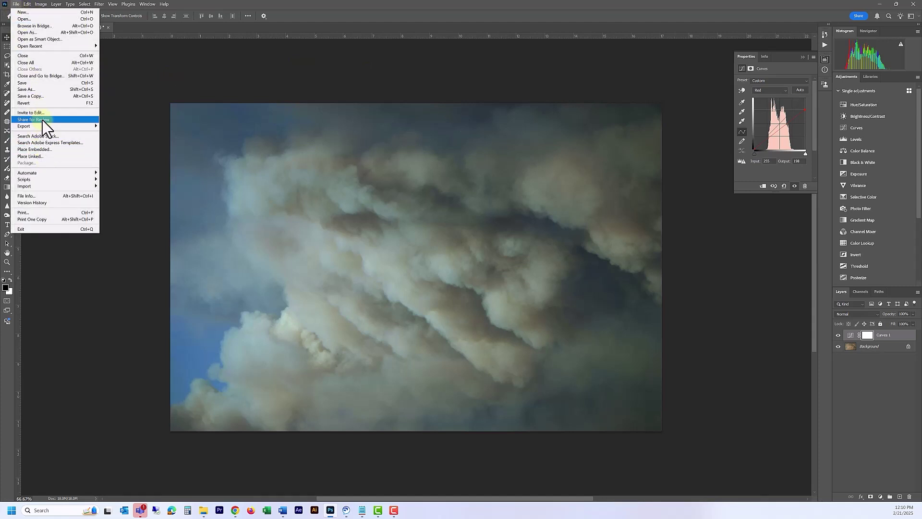
{"action": "mouse_move", "coordinate": [89, 127]}
{"action": "left_click", "coordinate": [119, 132]}
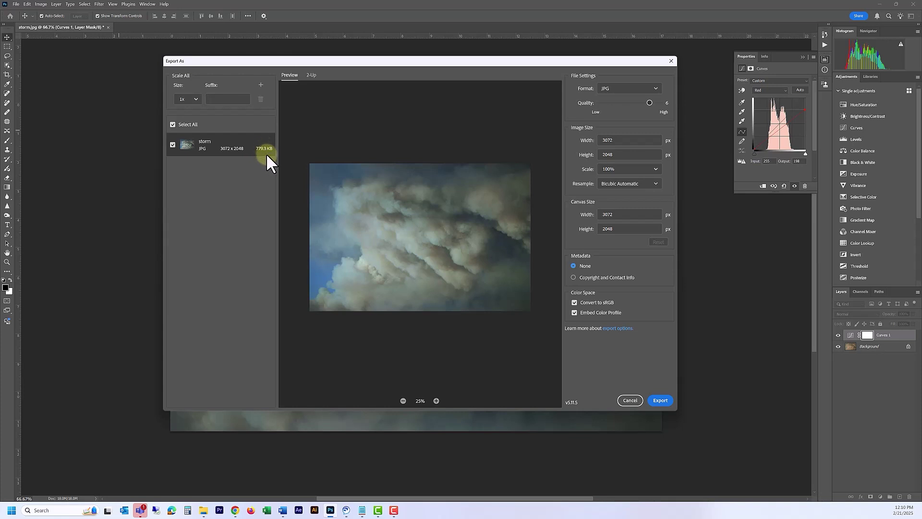
Step: Try PNG as the export format, then return the format to JPG
{"action": "left_click", "coordinate": [654, 91]}
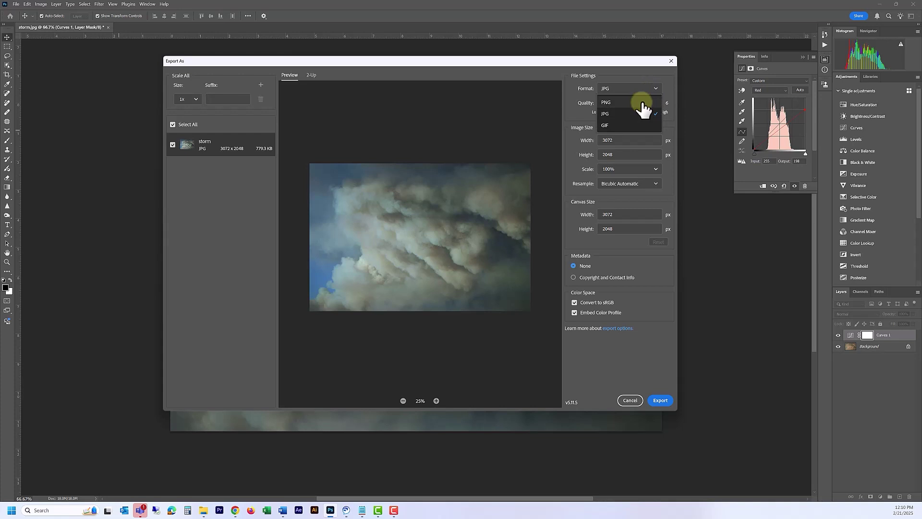
{"action": "left_click", "coordinate": [642, 103]}
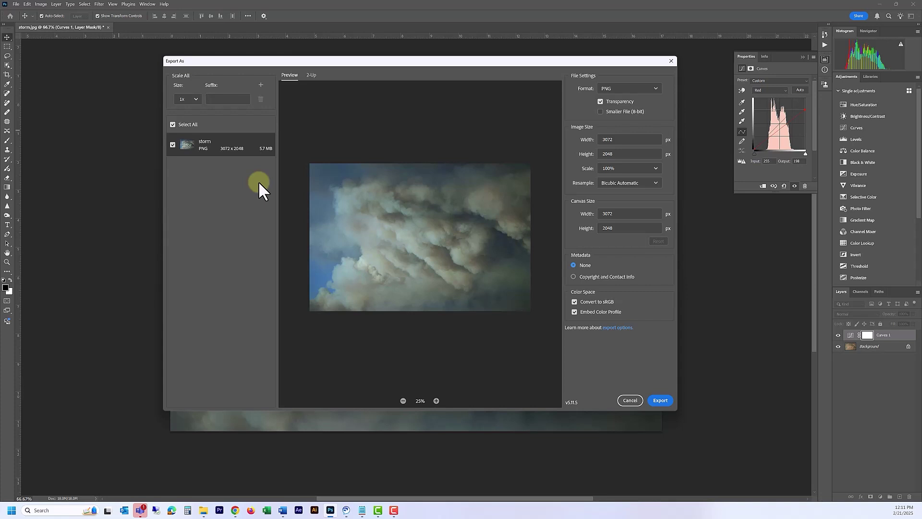
{"action": "left_click", "coordinate": [638, 91]}
{"action": "left_click", "coordinate": [629, 114]}
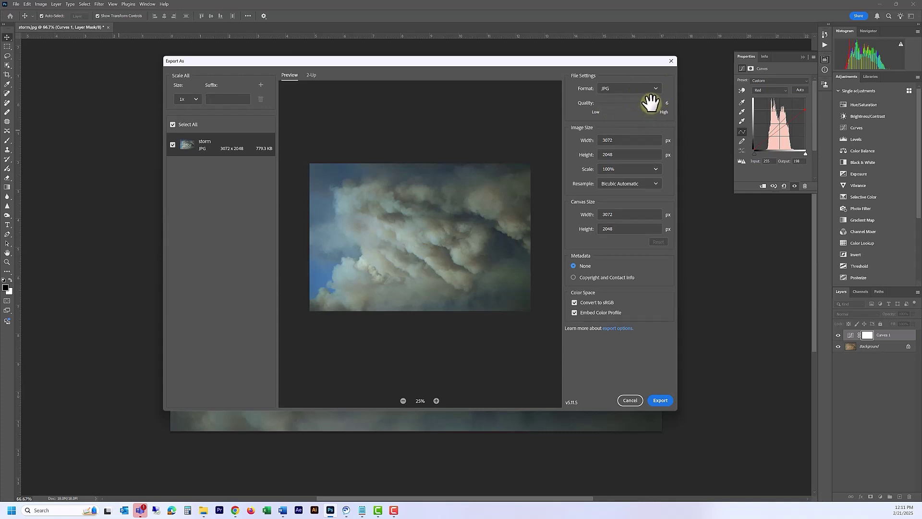
Step: Set the JPG export quality to 2 and widen the export dialog on both sides
{"action": "left_click_drag", "start_coordinate": [651, 103], "coordinate": [610, 104]}
{"action": "left_click_drag", "start_coordinate": [161, 200], "coordinate": [84, 200]}
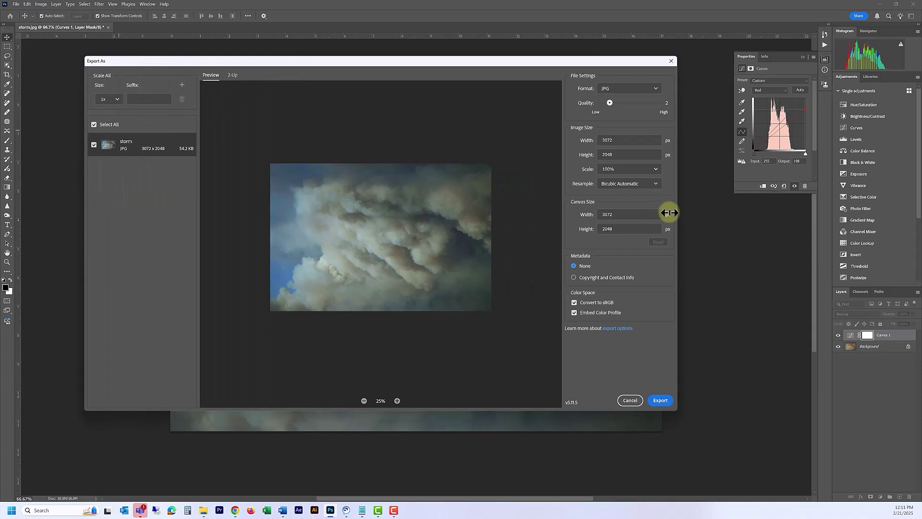
{"action": "left_click_drag", "start_coordinate": [677, 243], "coordinate": [724, 240]}
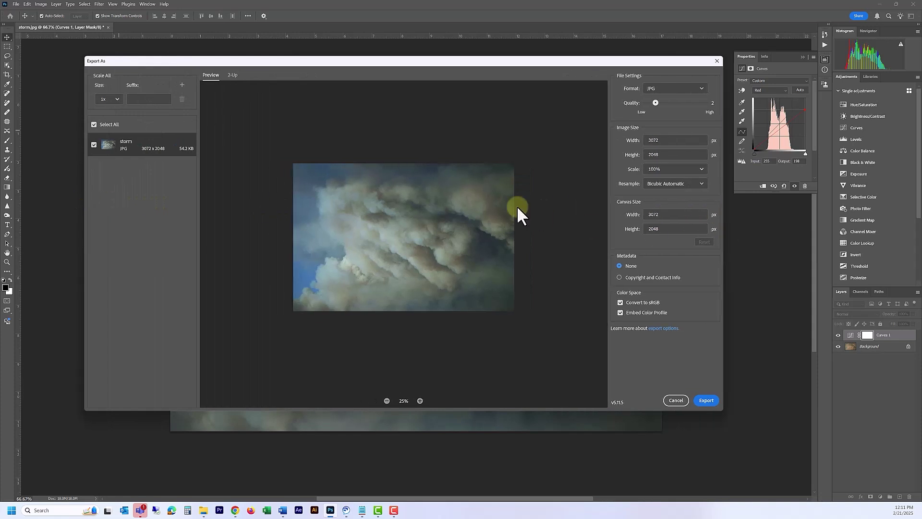
Step: Compare versions in the 2-Up view, set the JPG quality to 5, and return to the single preview
{"action": "left_click", "coordinate": [233, 76]}
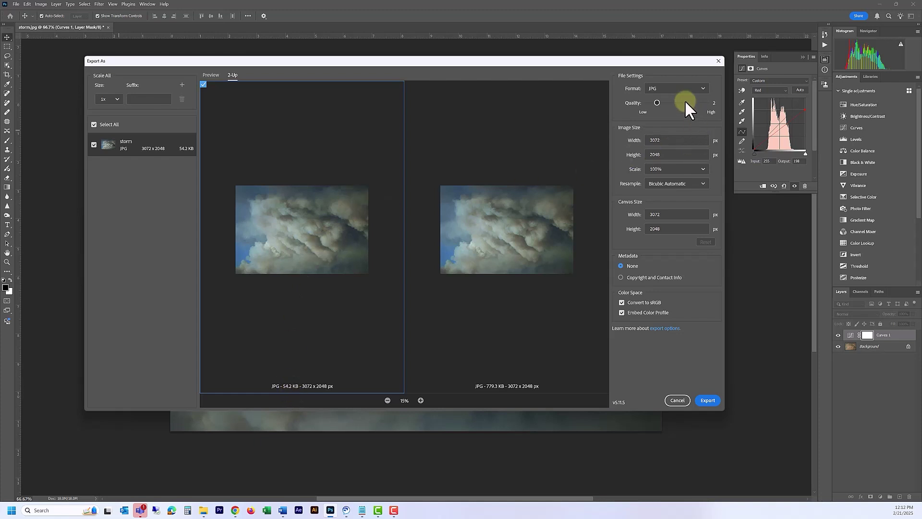
{"action": "left_click_drag", "start_coordinate": [683, 101], "coordinate": [681, 100]}
{"action": "left_click", "coordinate": [206, 81]}
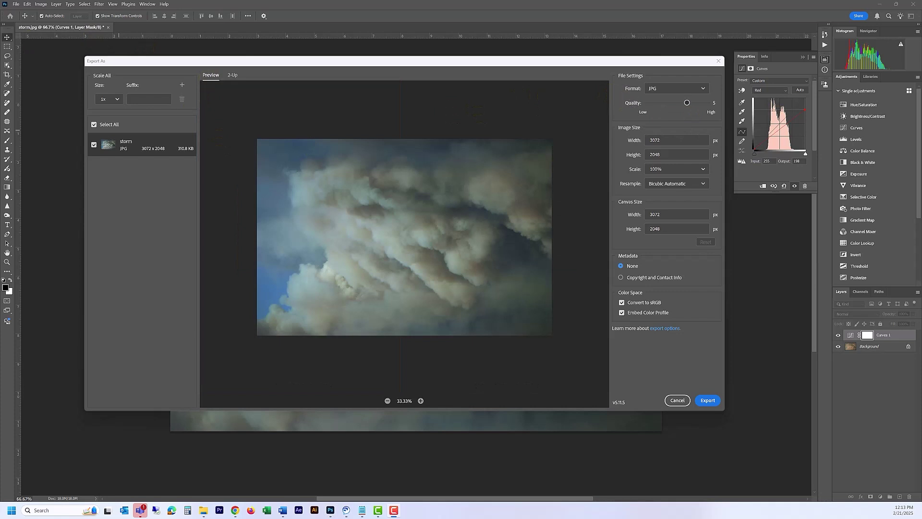
Step: Export the storm image as a JPG, naming the file with the author's surname followed by storm and ending in -web
{"action": "left_click", "coordinate": [709, 402]}
{"action": "left_click", "coordinate": [707, 403]}
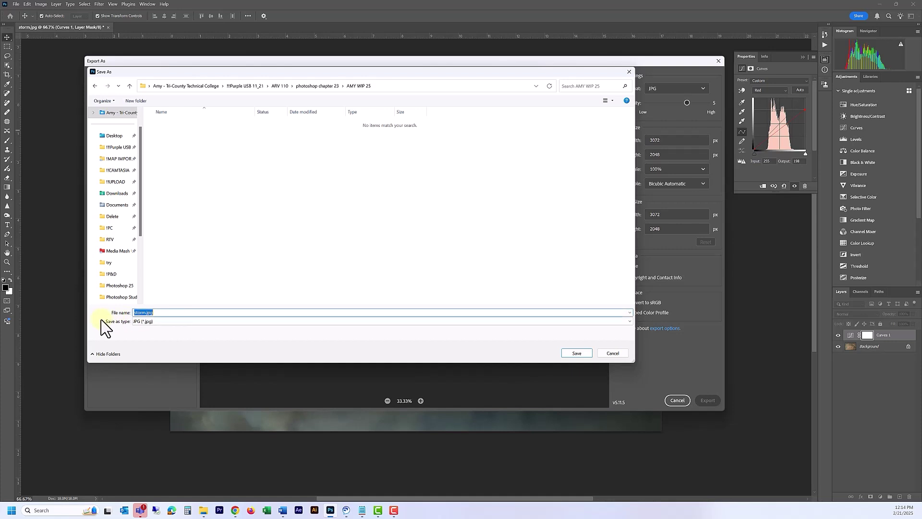
{"action": "type", "text": "Rober"}
{"action": "type", "text": "ts-storm"}
{"action": "type", "text": "-sk"}
{"action": "type", "text": "ffo"}
{"action": "type", "text": "or"}
{"action": "type", "text": "-web"}
{"action": "left_click", "coordinate": [581, 352]}
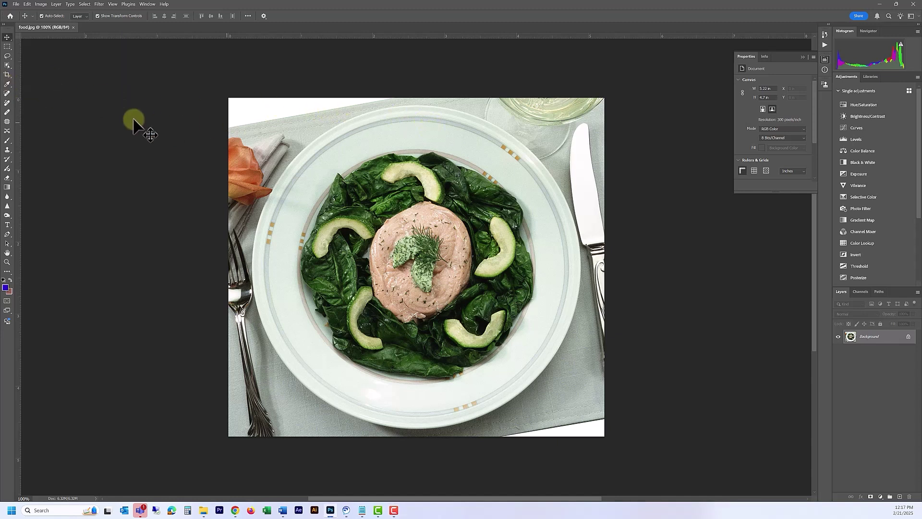
Step: Sample the plate's upper rim in food.jpg with the Eyedropper and inspect its color values in the Color Picker without changing them
{"action": "left_click", "coordinate": [8, 84]}
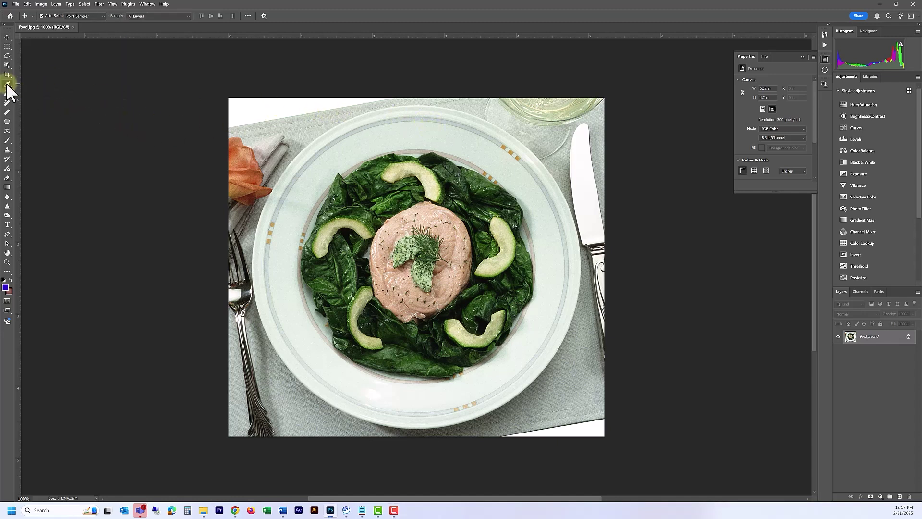
{"action": "left_click", "coordinate": [446, 126]}
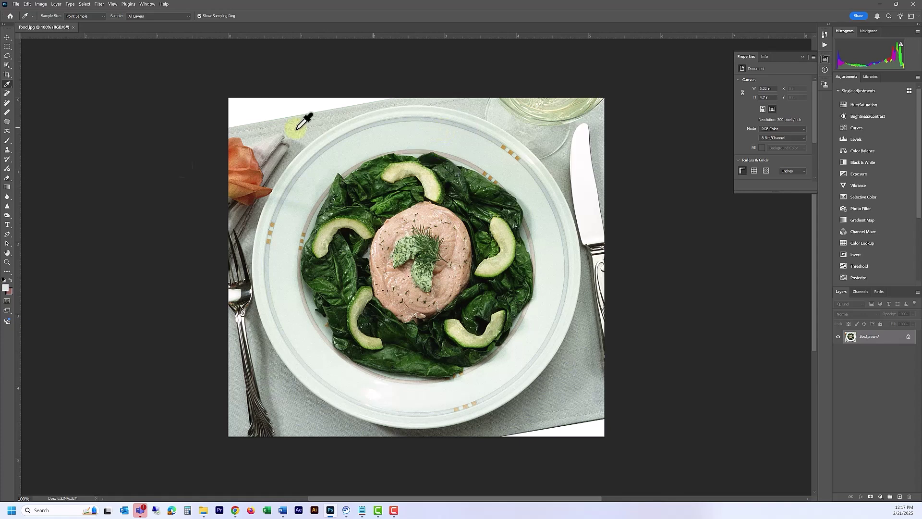
{"action": "left_click", "coordinate": [7, 287]}
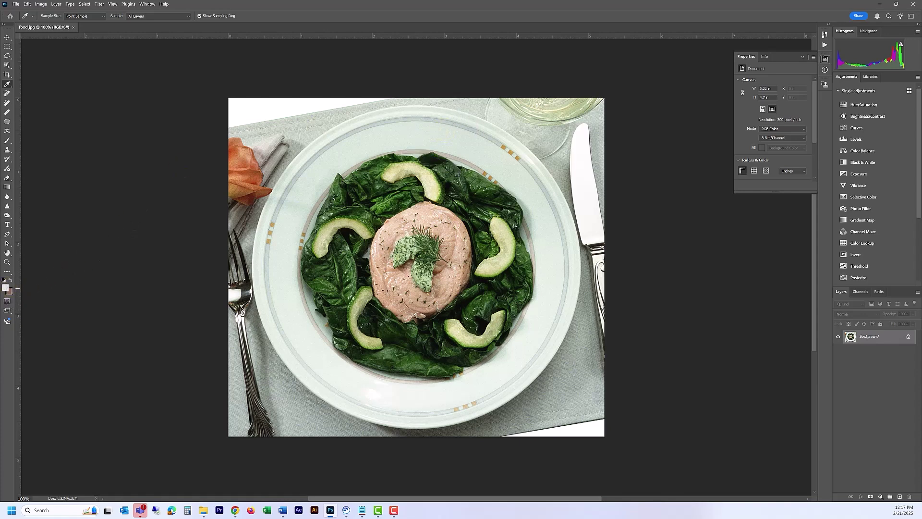
{"action": "left_click_drag", "start_coordinate": [571, 112], "coordinate": [515, 121]}
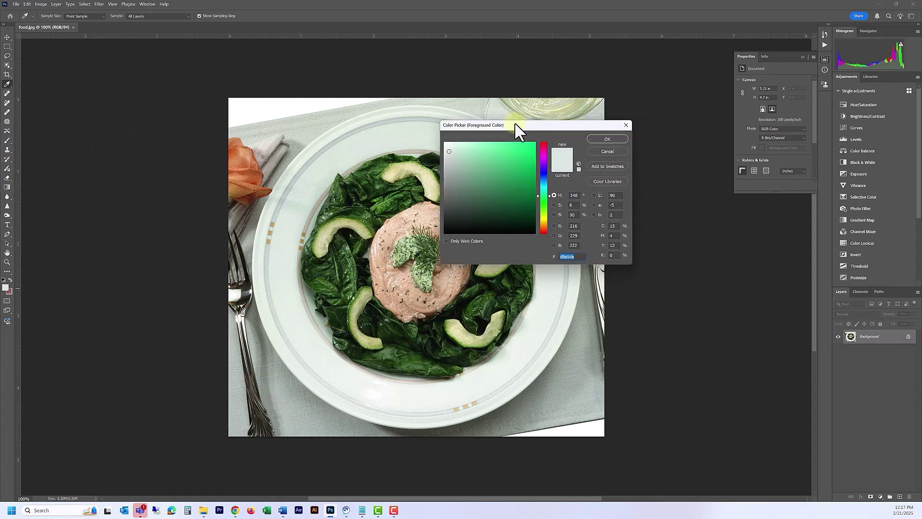
{"action": "left_click", "coordinate": [609, 152]}
{"action": "left_click", "coordinate": [608, 152]}
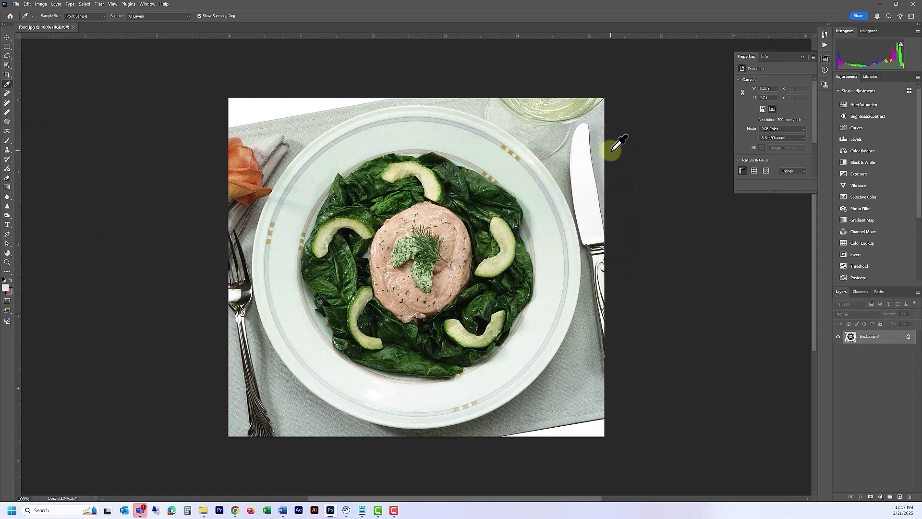
Step: Add a Color Balance adjustment layer to food.jpg and set the midtones' Magenta–Green value to -30
{"action": "left_click", "coordinate": [802, 58]}
{"action": "left_click", "coordinate": [871, 496]}
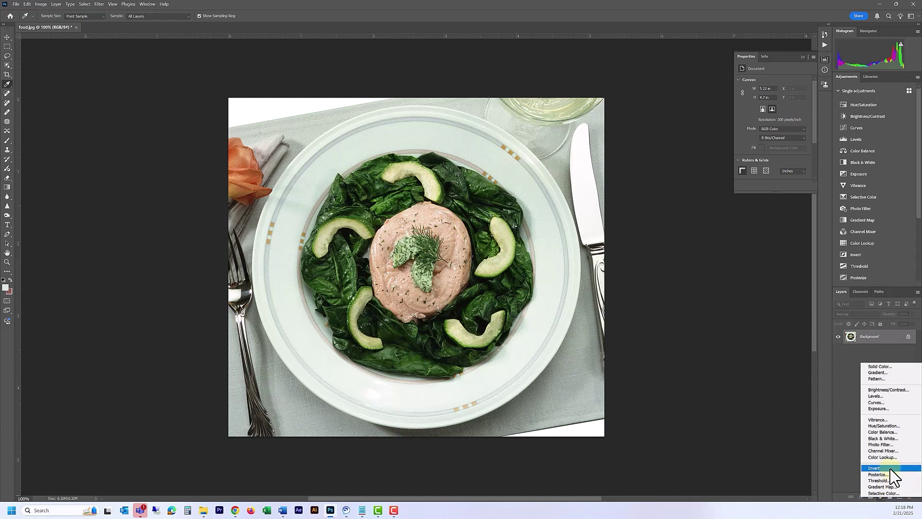
{"action": "left_click", "coordinate": [897, 432]}
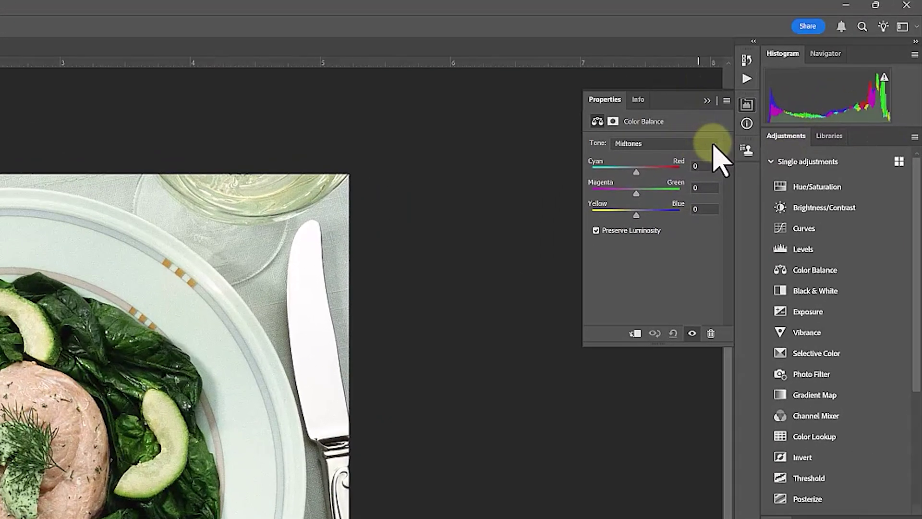
{"action": "left_click", "coordinate": [713, 143]}
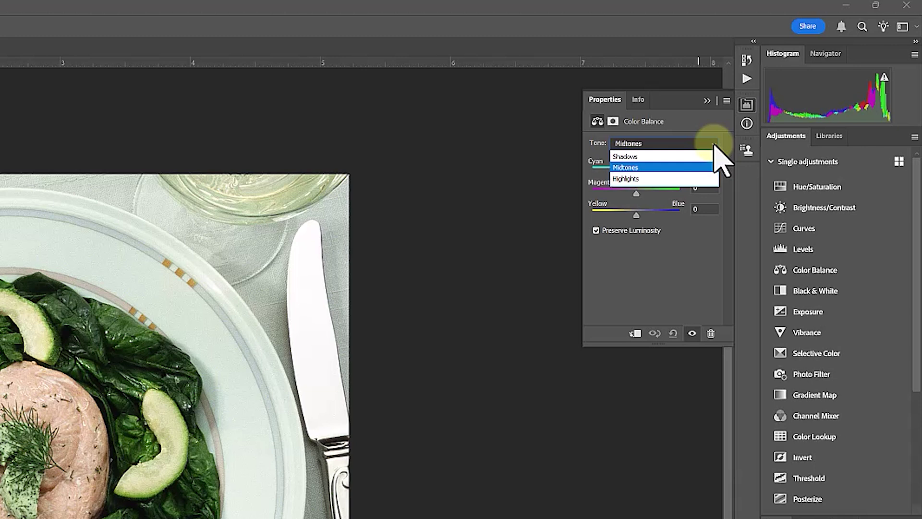
{"action": "left_click", "coordinate": [689, 167]}
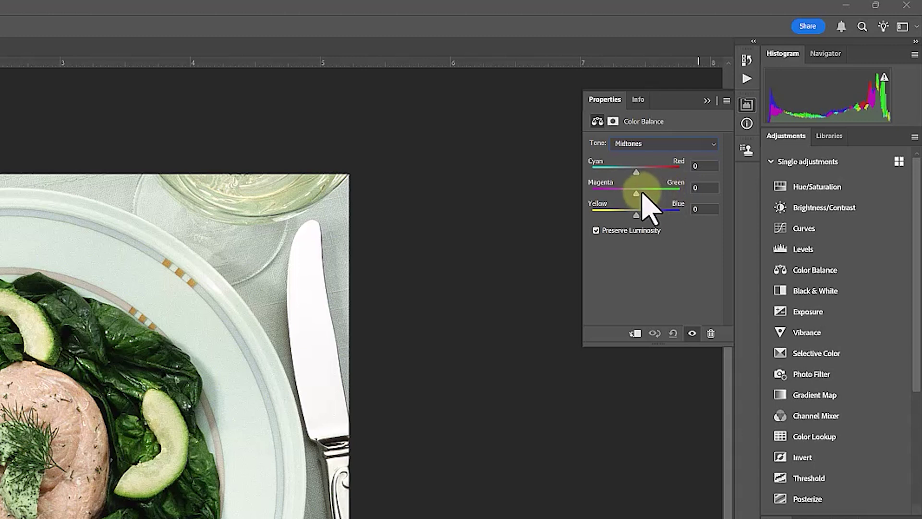
{"action": "left_click_drag", "start_coordinate": [638, 195], "coordinate": [624, 194]}
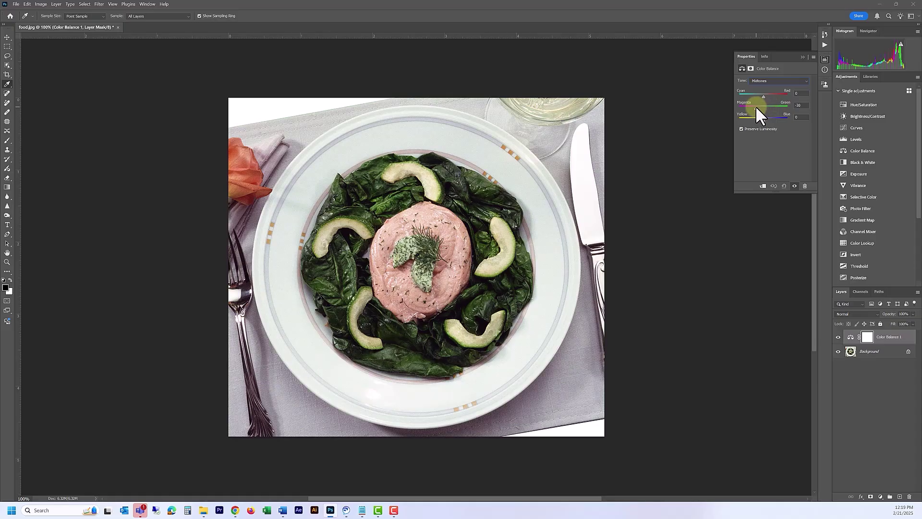
Step: Compare the food image with and without the Color Balance adjustment, leaving the layer visible
{"action": "left_click", "coordinate": [838, 337]}
{"action": "left_click", "coordinate": [838, 338]}
{"action": "left_click", "coordinate": [838, 337]}
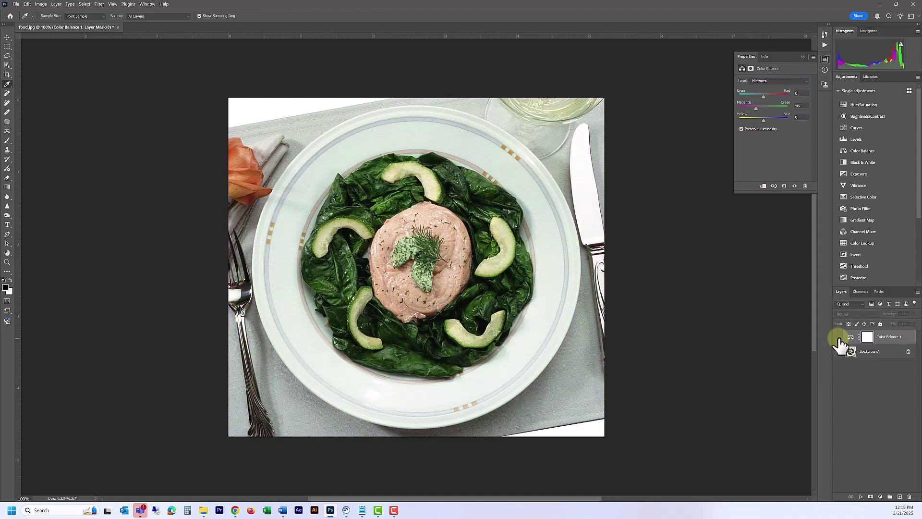
{"action": "left_click", "coordinate": [838, 337]}
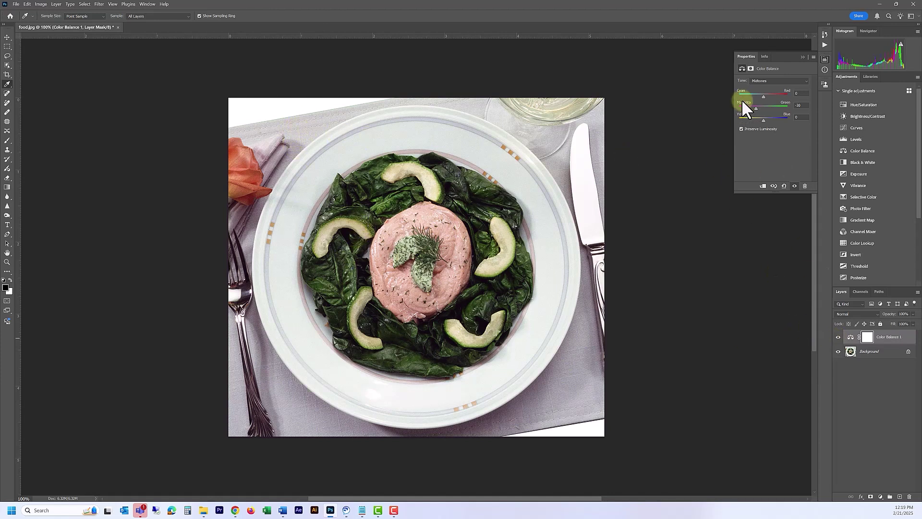
Step: Set the Color Balance midtones' Magenta–Green value to -36 and shift the highlights slightly toward magenta
{"action": "left_click_drag", "start_coordinate": [755, 108], "coordinate": [754, 107]}
{"action": "left_click", "coordinate": [764, 80]}
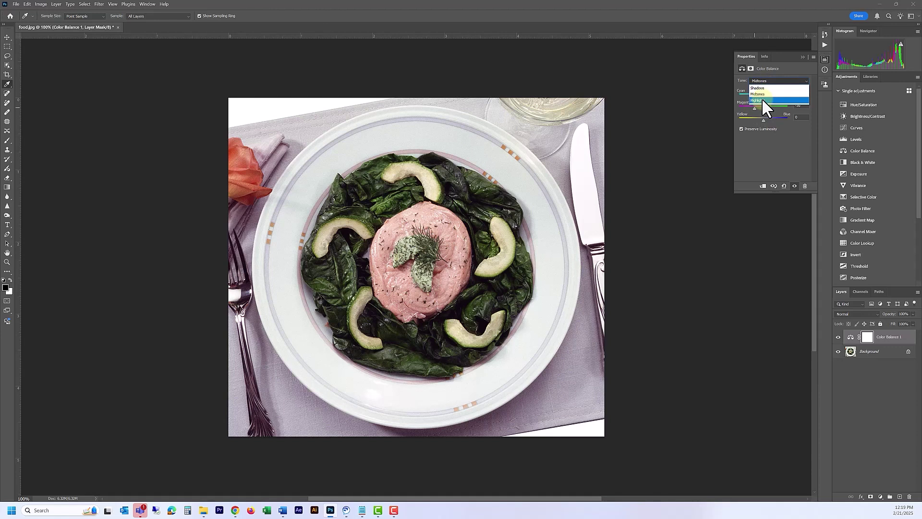
{"action": "left_click", "coordinate": [759, 100]}
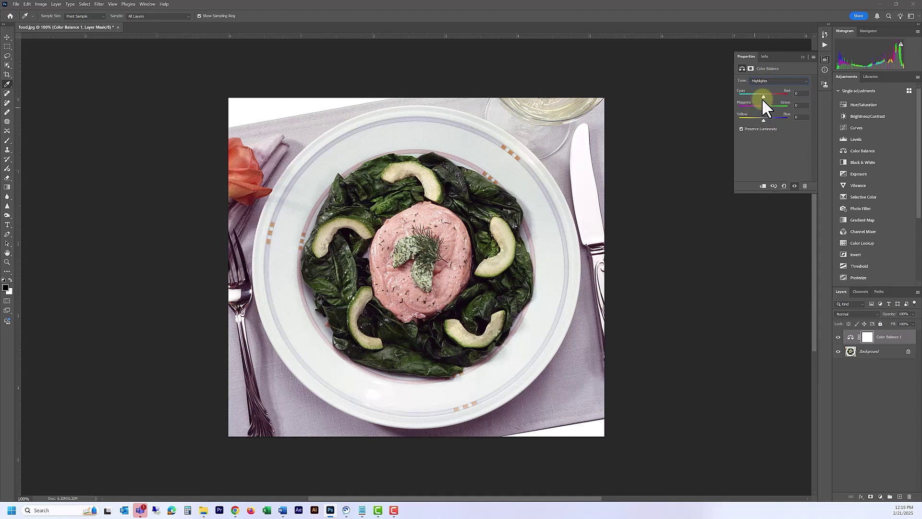
{"action": "left_click_drag", "start_coordinate": [763, 106], "coordinate": [761, 106]}
{"action": "key", "text": "v"}
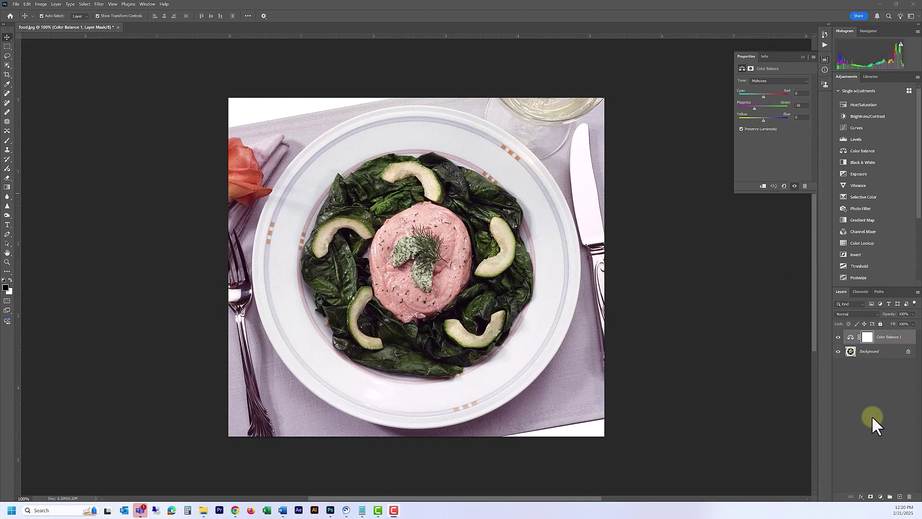
Step: Add a Selective Color adjustment layer, set Magenta to +26% for the Reds, and compare the image with and without it
{"action": "left_click", "coordinate": [880, 497]}
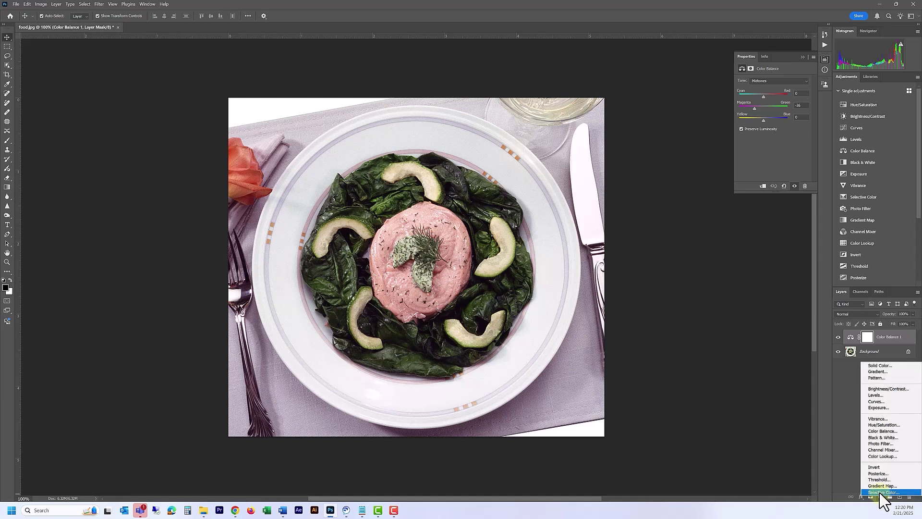
{"action": "left_click", "coordinate": [882, 492]}
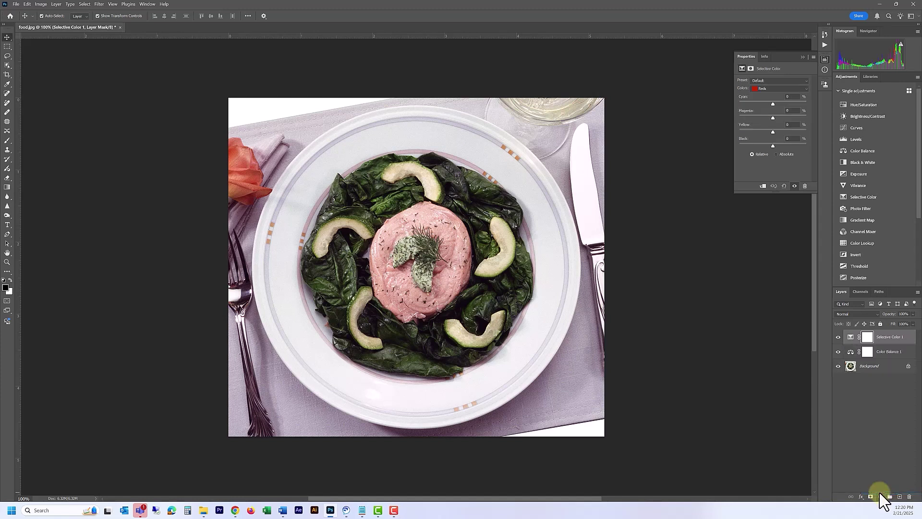
{"action": "left_click", "coordinate": [787, 91]}
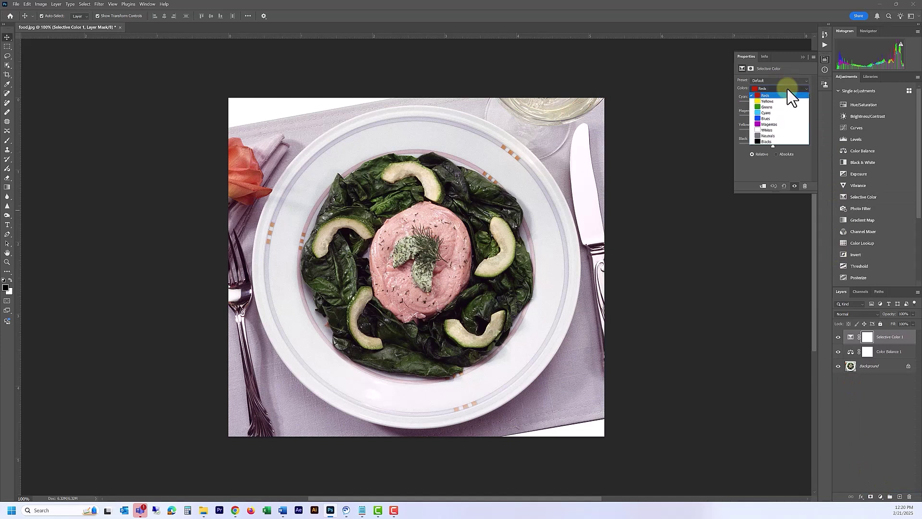
{"action": "left_click", "coordinate": [788, 95]}
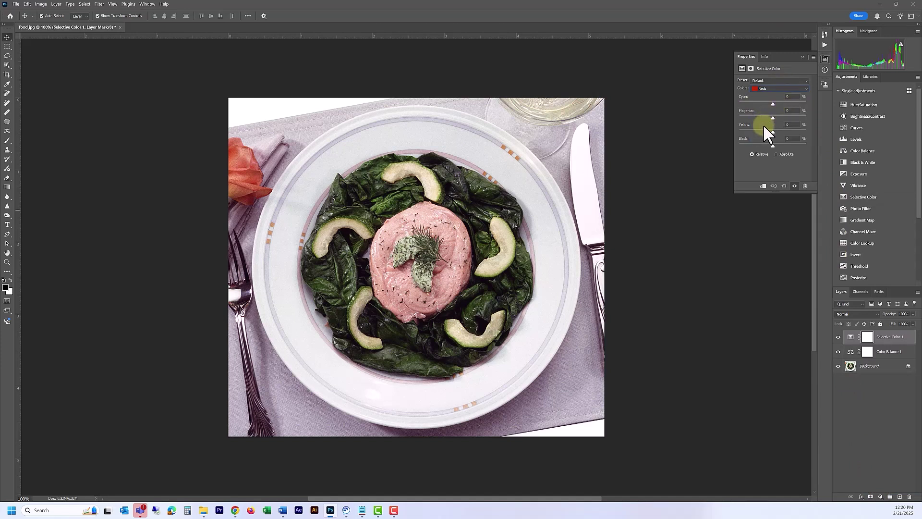
{"action": "left_click_drag", "start_coordinate": [772, 117], "coordinate": [774, 116]}
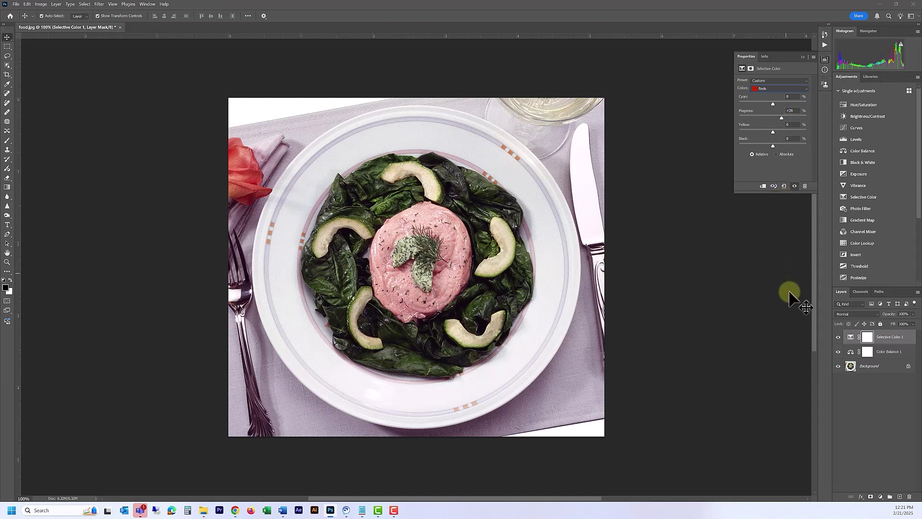
{"action": "left_click", "coordinate": [838, 337]}
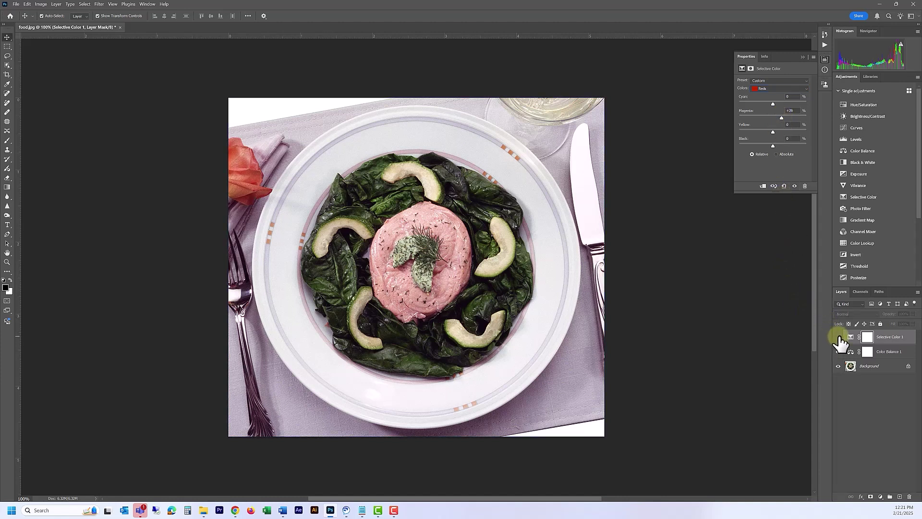
{"action": "left_click", "coordinate": [838, 338]}
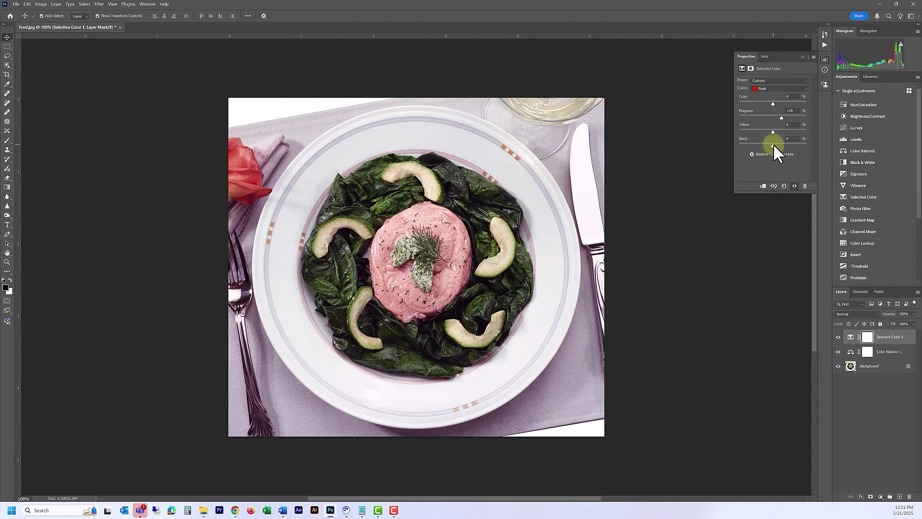
Step: Set Black to +58% for the Reds in the Selective Color layer and compare the image with and without the adjustments
{"action": "left_click_drag", "start_coordinate": [772, 146], "coordinate": [780, 146]}
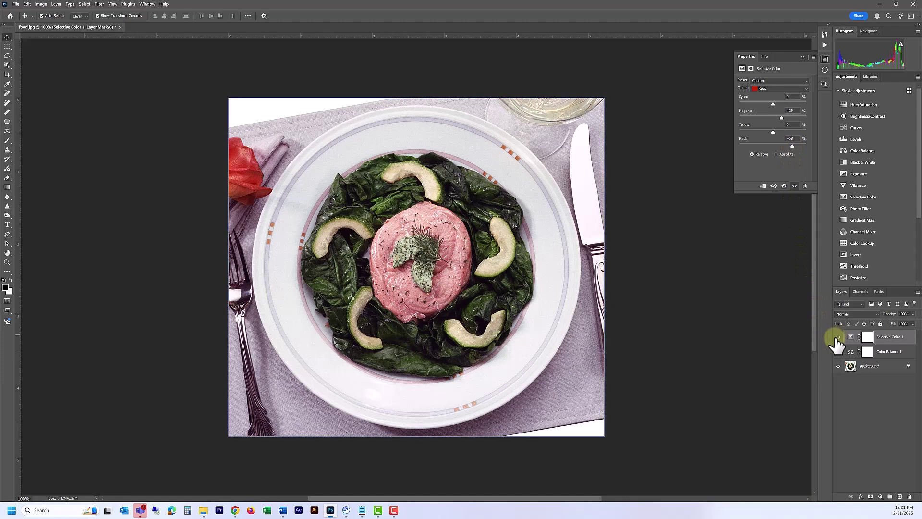
{"action": "left_click", "coordinate": [838, 338]}
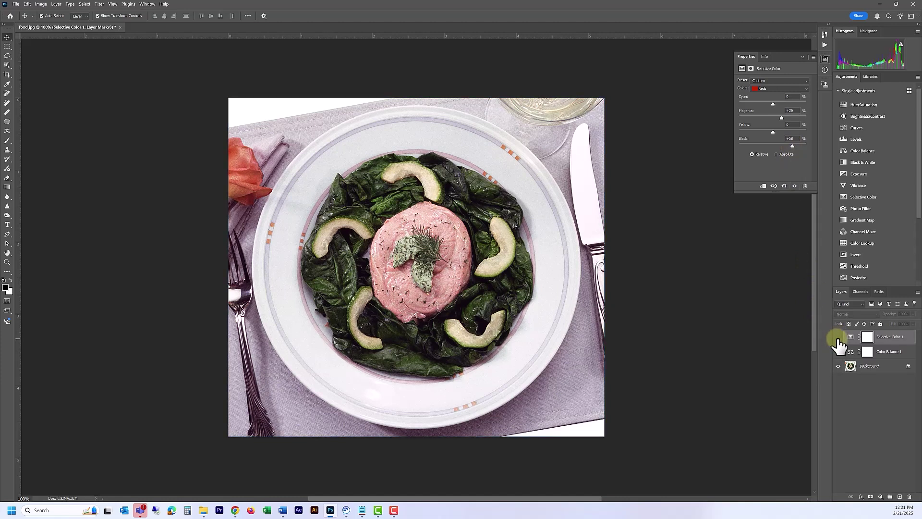
{"action": "left_click", "coordinate": [838, 337]}
{"action": "left_click", "coordinate": [838, 337]}
{"action": "left_click", "coordinate": [838, 338]}
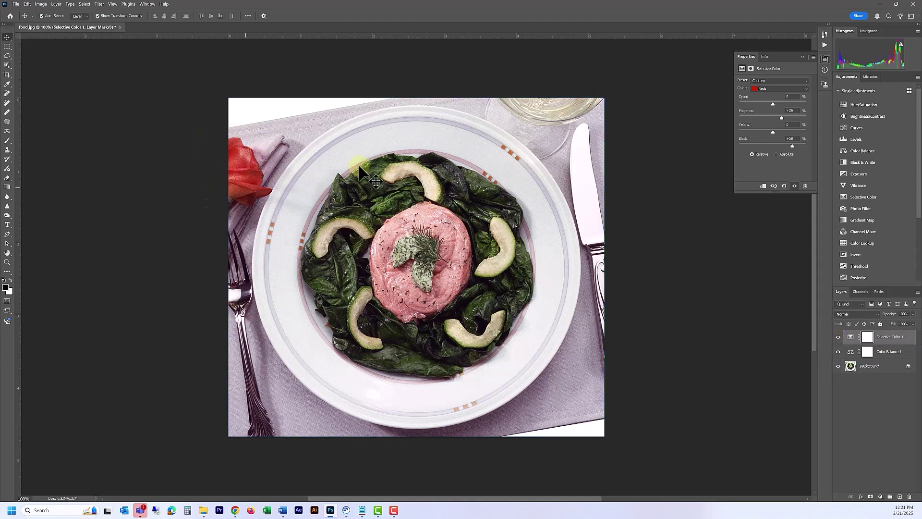
{"action": "left_click", "coordinate": [838, 352]}
{"action": "left_click", "coordinate": [838, 337]}
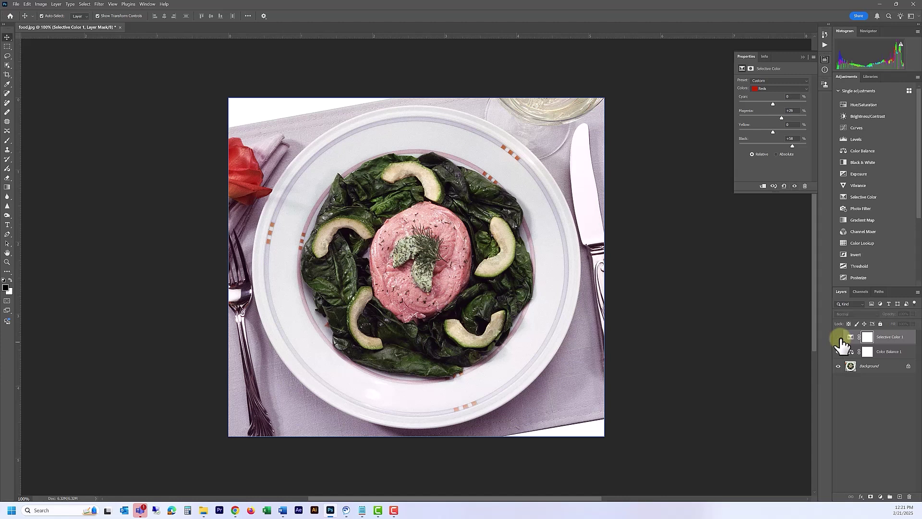
{"action": "left_click", "coordinate": [839, 338]}
Step: Target the Selective Color layer's mask and set the Brush tool to a size of 127 px and 37% hardness
{"action": "left_click", "coordinate": [866, 337]}
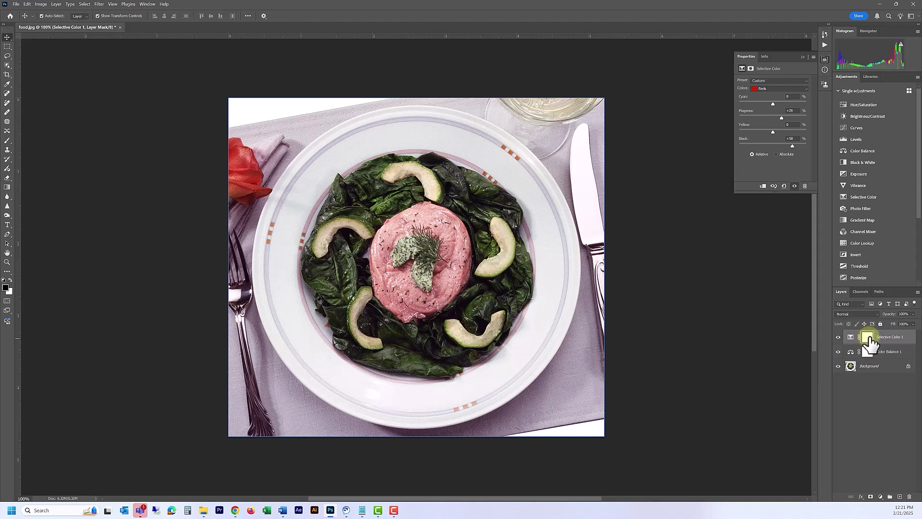
{"action": "left_click", "coordinate": [867, 338]}
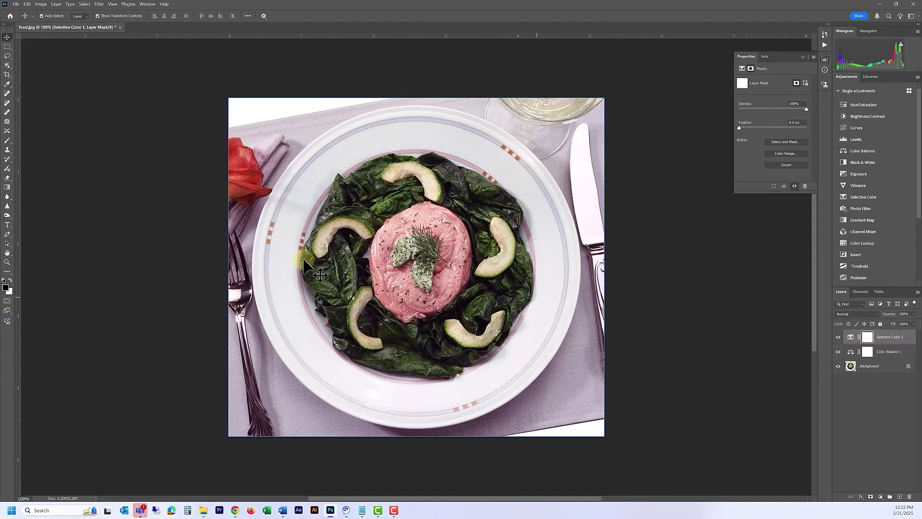
{"action": "left_click", "coordinate": [7, 141]}
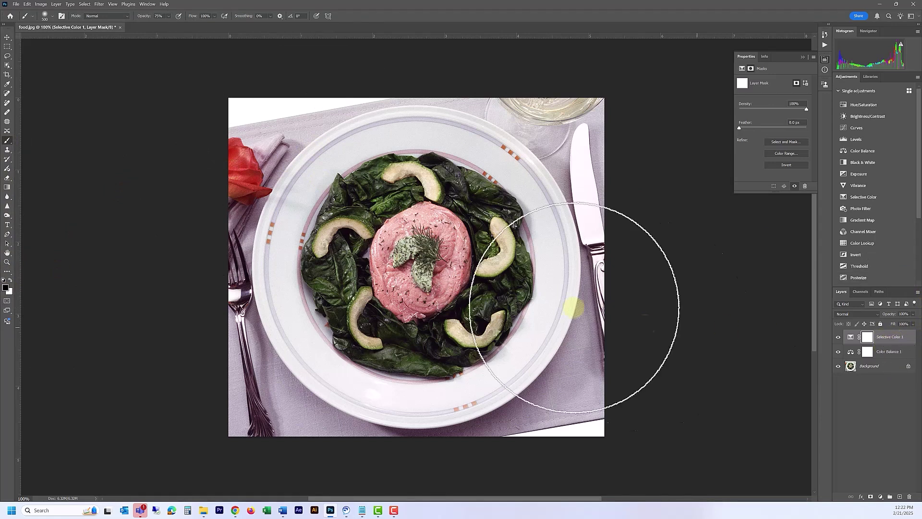
{"action": "left_click", "coordinate": [48, 17]}
{"action": "left_click_drag", "start_coordinate": [55, 54], "coordinate": [56, 52]}
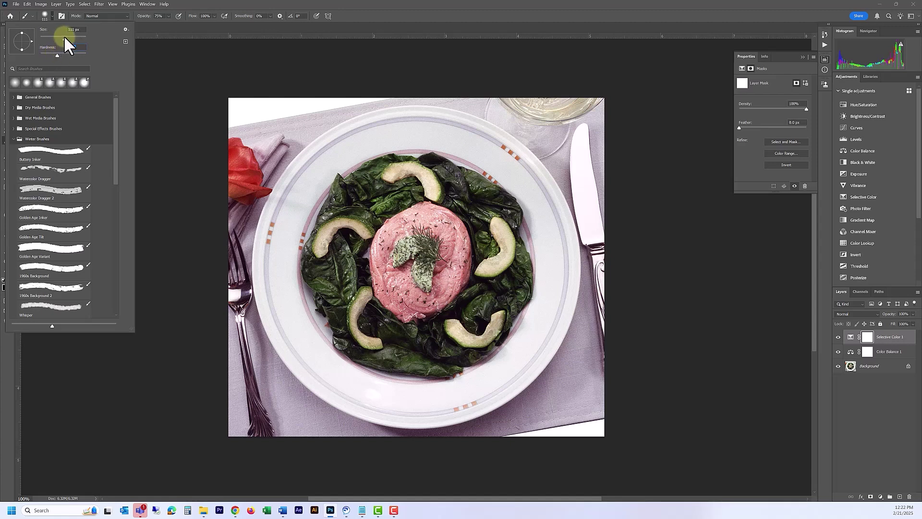
{"action": "left_click", "coordinate": [66, 35]}
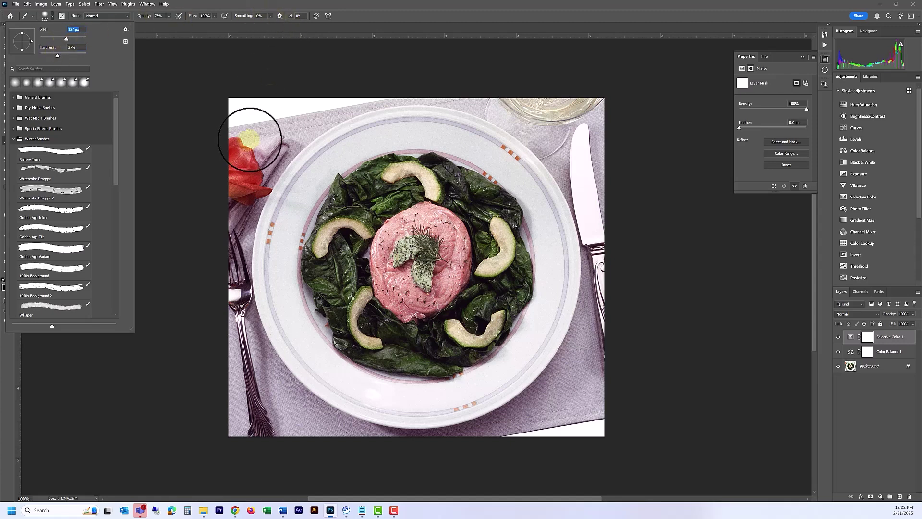
Step: Paint black over the flower on the Selective Color layer's mask to hide the adjustment there
{"action": "mouse_move", "coordinate": [232, 141]}
{"action": "left_mouse_down"}
{"action": "mouse_move", "coordinate": [256, 155]}
{"action": "mouse_move", "coordinate": [250, 189]}
{"action": "left_mouse_up"}
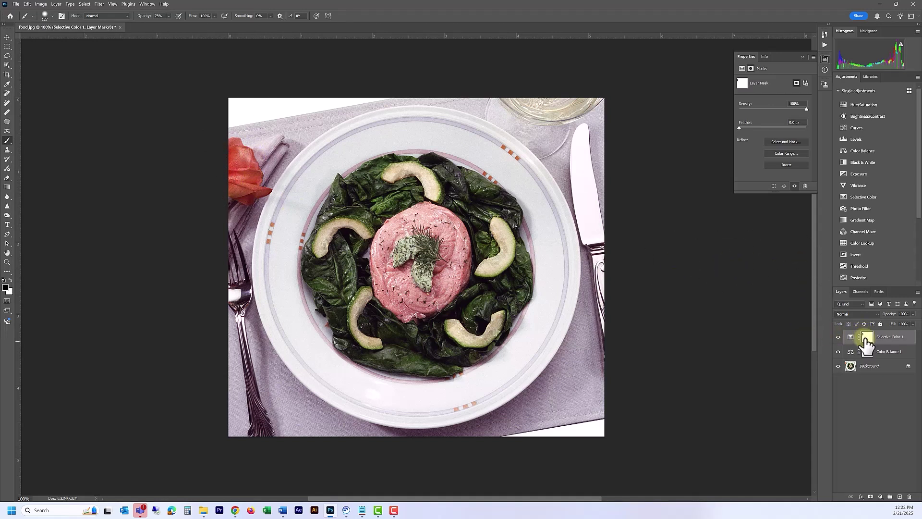
{"action": "mouse_move", "coordinate": [228, 144]}
{"action": "left_mouse_down"}
{"action": "mouse_move", "coordinate": [230, 192]}
{"action": "mouse_move", "coordinate": [247, 184]}
{"action": "left_mouse_up"}
{"action": "mouse_move", "coordinate": [224, 153]}
{"action": "left_mouse_down"}
{"action": "mouse_move", "coordinate": [263, 172]}
{"action": "mouse_move", "coordinate": [263, 191]}
{"action": "mouse_move", "coordinate": [232, 204]}
{"action": "mouse_move", "coordinate": [232, 136]}
{"action": "mouse_move", "coordinate": [252, 161]}
{"action": "mouse_move", "coordinate": [242, 192]}
{"action": "left_mouse_up"}
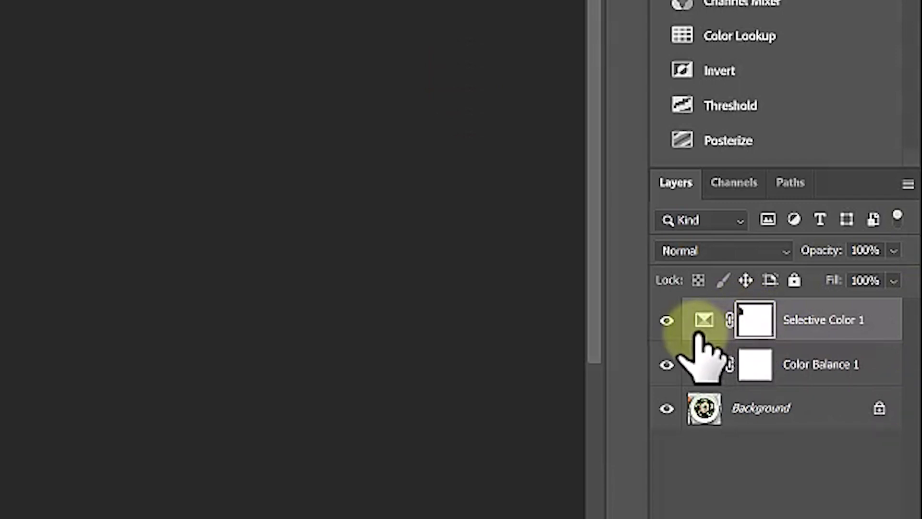
Step: Compare the food image with and without the adjustments and export it as a JPG with quality 5
{"action": "left_click", "coordinate": [667, 319]}
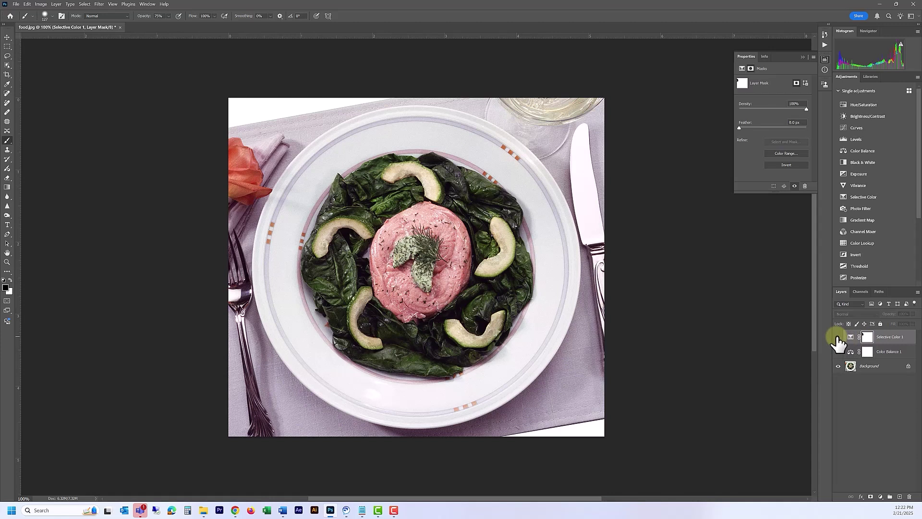
{"action": "left_click", "coordinate": [837, 337]}
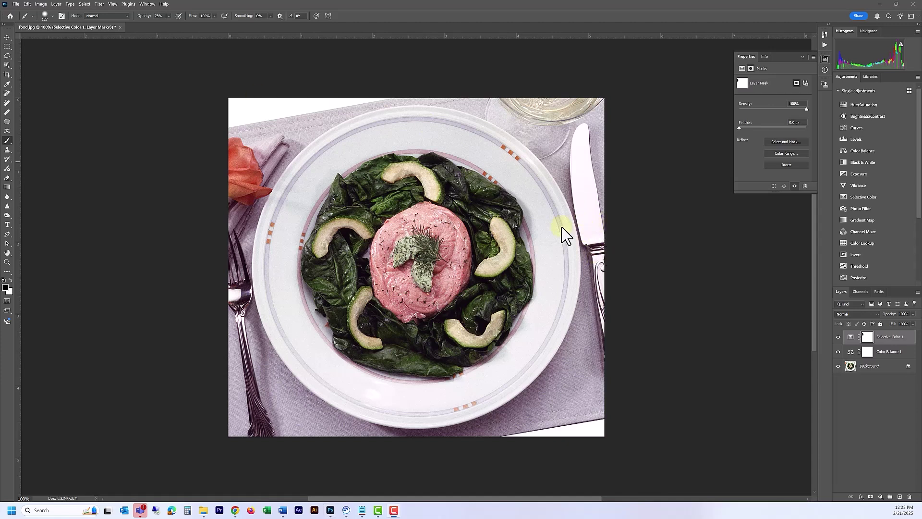
{"action": "left_click", "coordinate": [17, 5]}
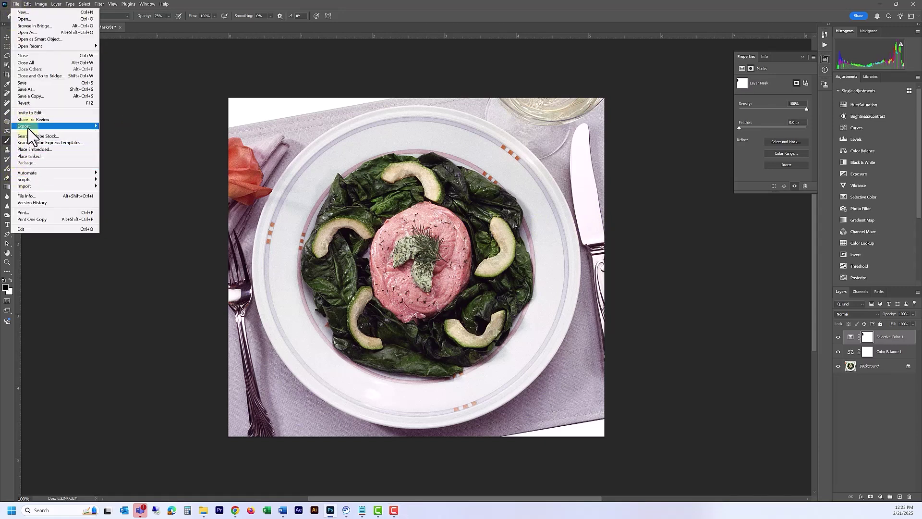
{"action": "mouse_move", "coordinate": [61, 126]}
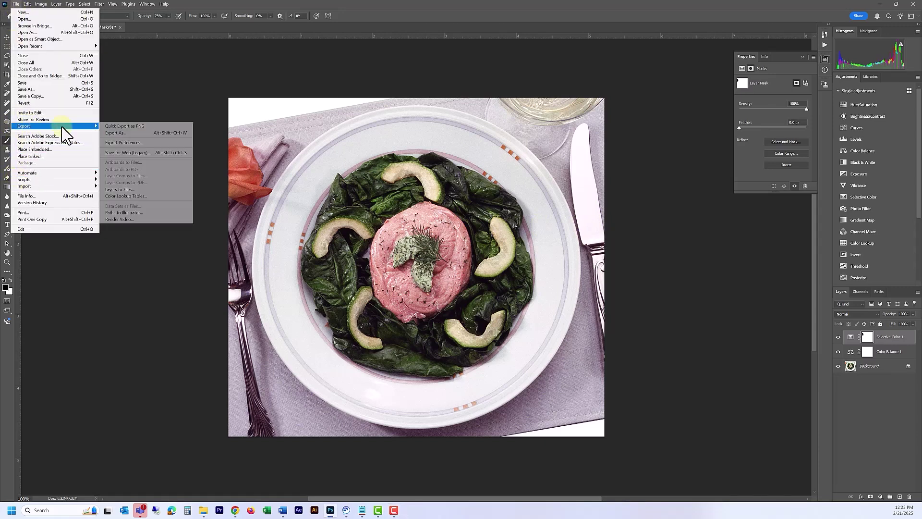
{"action": "left_click", "coordinate": [120, 133]}
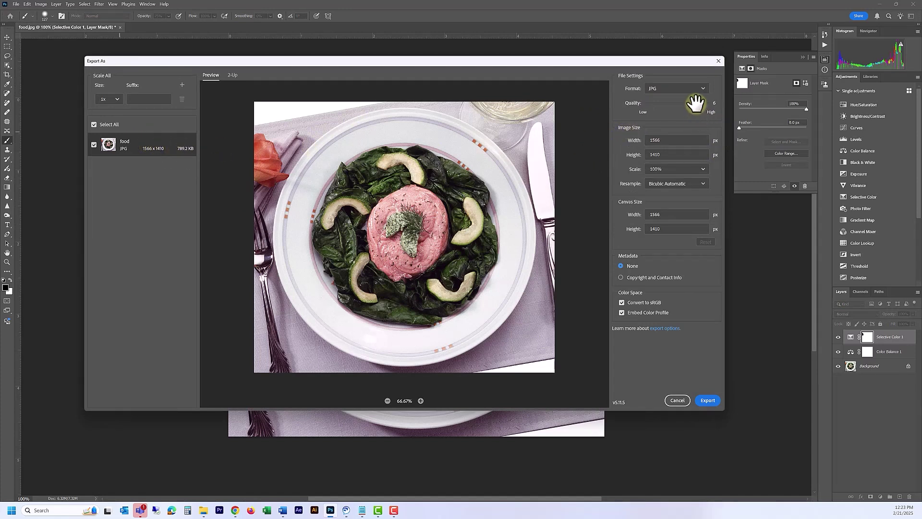
{"action": "left_click_drag", "start_coordinate": [695, 103], "coordinate": [689, 102]}
{"action": "left_click", "coordinate": [708, 400]}
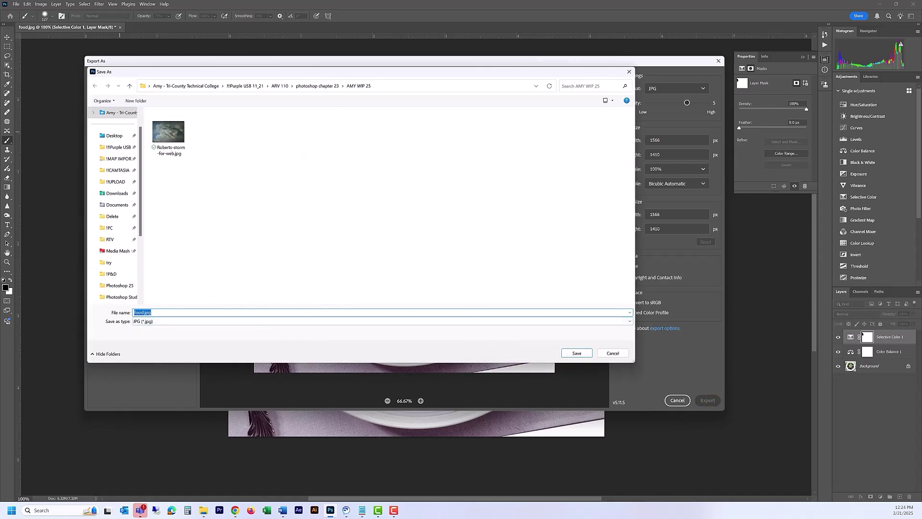
Step: Save the exported JPG under a file name that starts with the last name followed by "salmon"
{"action": "left_click", "coordinate": [179, 313]}
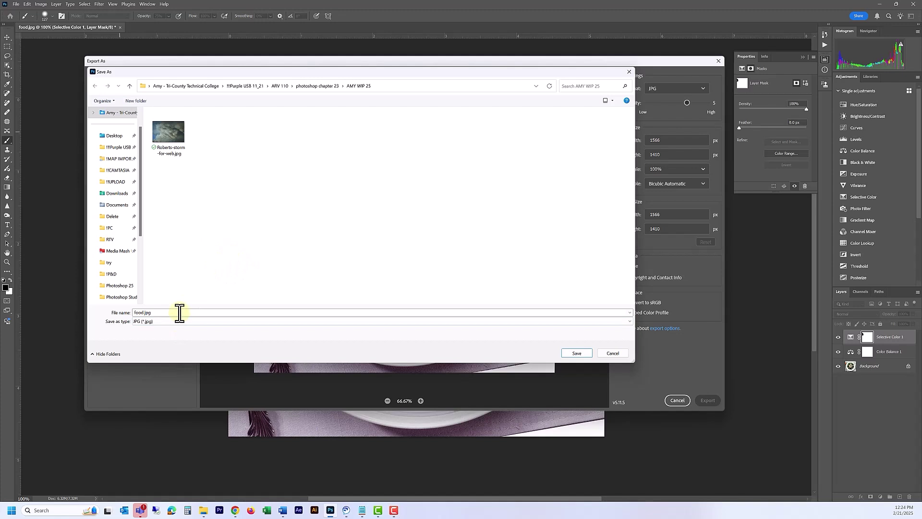
{"action": "double_click", "coordinate": [179, 313]}
{"action": "type", "text": "Ro"}
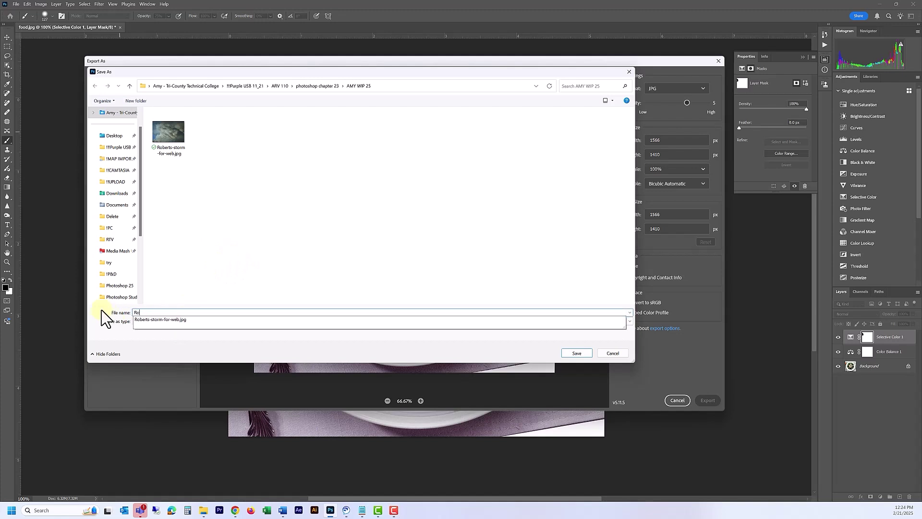
{"action": "type", "text": "berts-food"}
{"action": "key", "text": "BackSpace"}
{"action": "key", "text": "BackSpace"}
{"action": "key", "text": "BackSpace"}
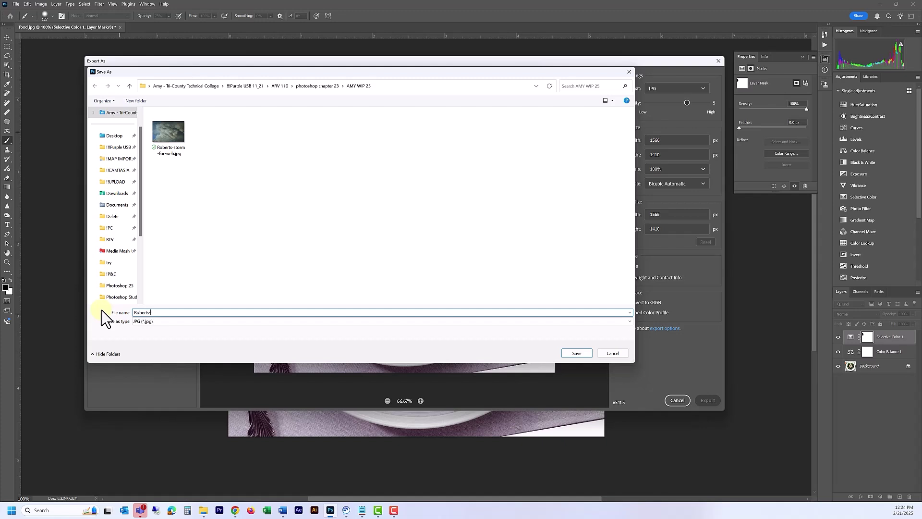
{"action": "type", "text": "salmon0we"}
{"action": "key", "text": "BackSpace"}
{"action": "key", "text": "BackSpace"}
{"action": "key", "text": "BackSpace"}
{"action": "left_click", "coordinate": [583, 353]}
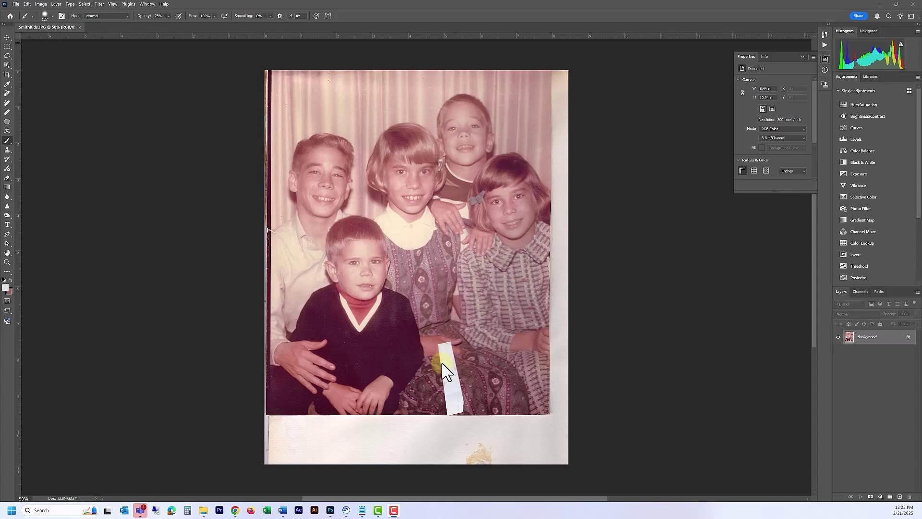
Step: Clear the Crop tool's ratio and crop the scanned family photo to remove the pale borders and the dark edge around the picture
{"action": "left_click", "coordinate": [7, 75]}
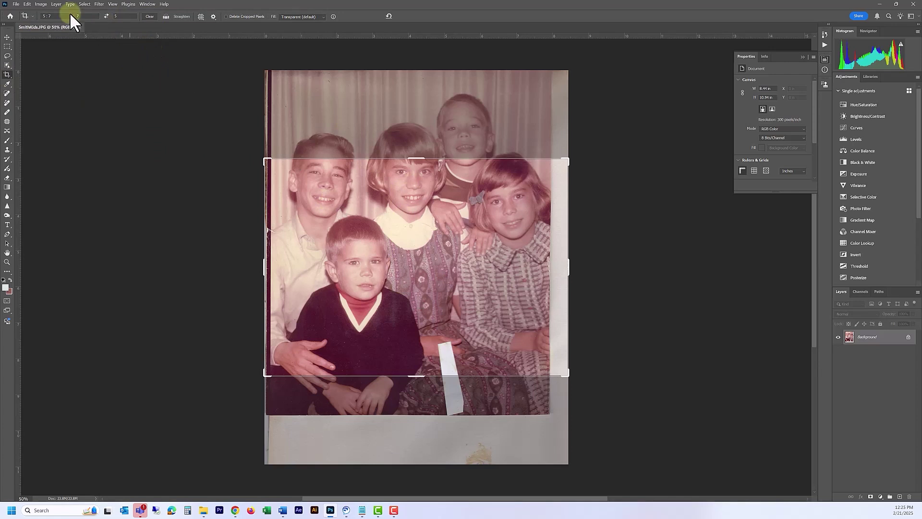
{"action": "left_click", "coordinate": [148, 16]}
{"action": "left_click_drag", "start_coordinate": [424, 152], "coordinate": [417, 118]}
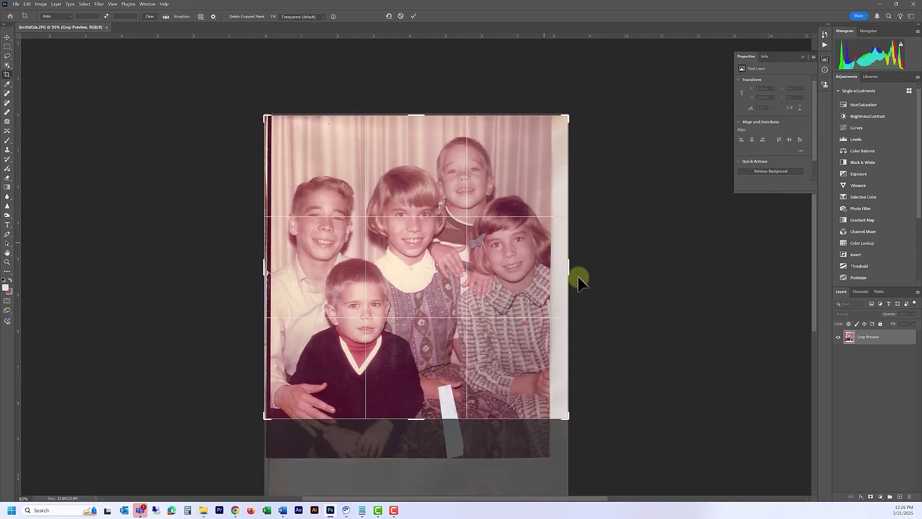
{"action": "left_click_drag", "start_coordinate": [569, 267], "coordinate": [557, 268]}
{"action": "left_click_drag", "start_coordinate": [275, 264], "coordinate": [279, 263]}
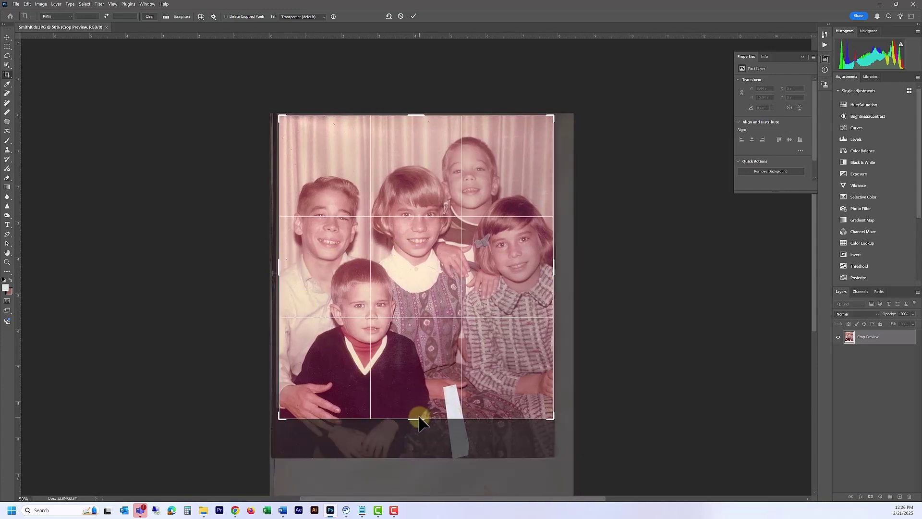
{"action": "left_click_drag", "start_coordinate": [419, 422], "coordinate": [411, 438]}
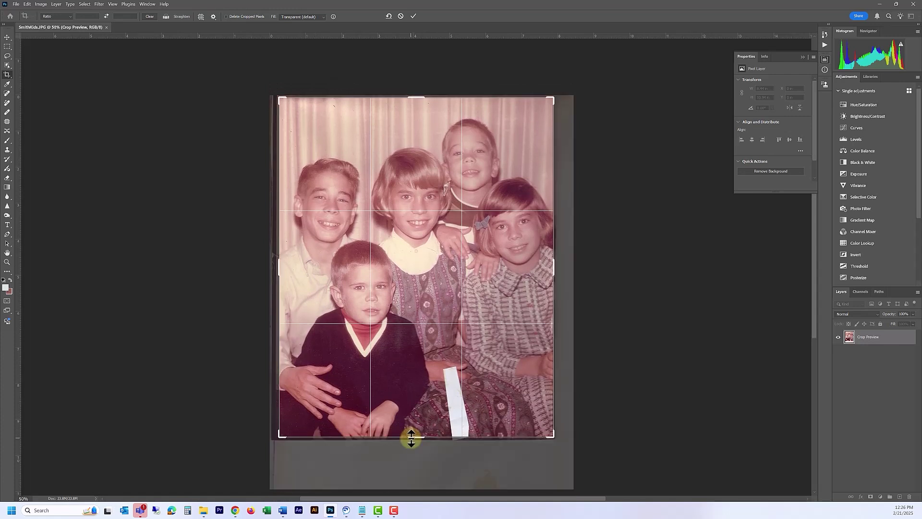
{"action": "key", "text": "Return"}
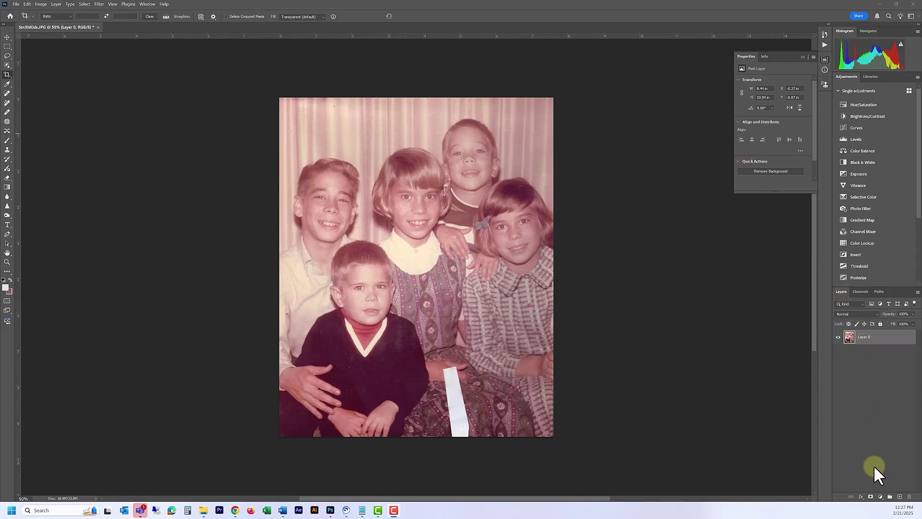
Step: Add an Exposure adjustment layer above the family photo and set its Gamma Correction to 0.74
{"action": "left_click", "coordinate": [880, 497]}
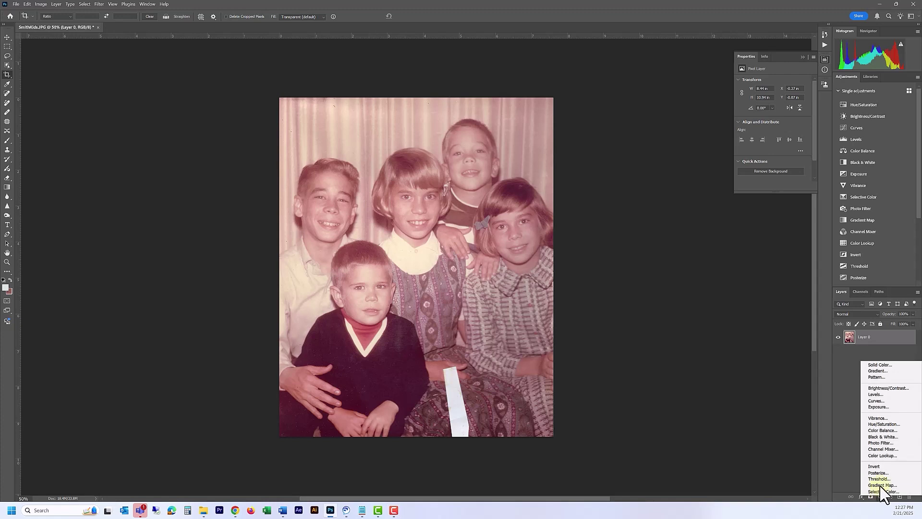
{"action": "left_click", "coordinate": [887, 406]}
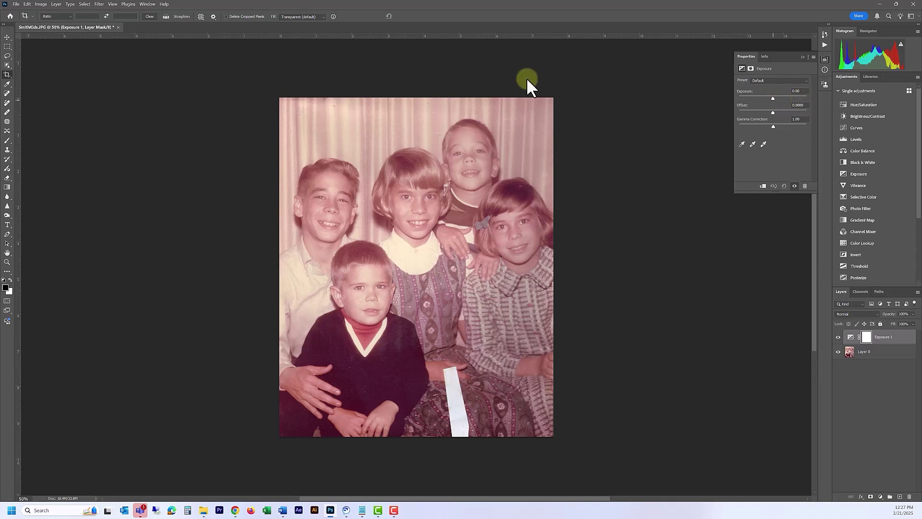
{"action": "left_click", "coordinate": [7, 39]}
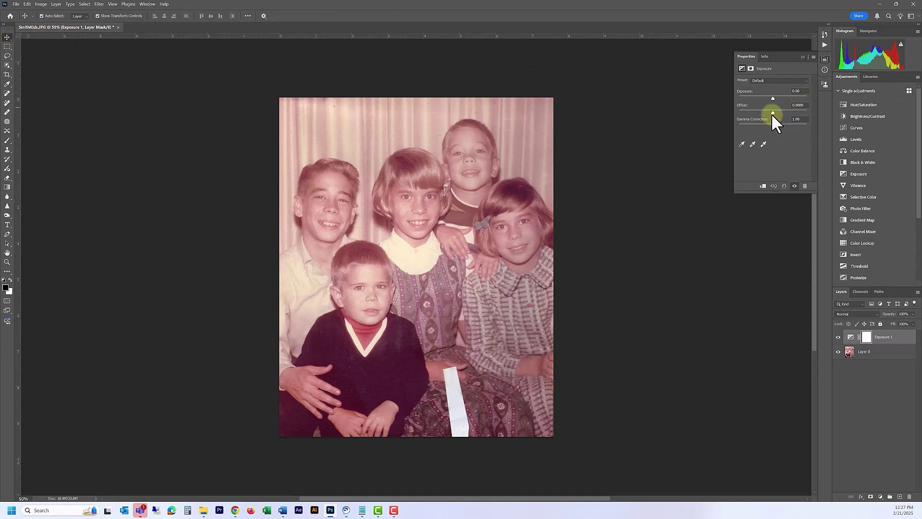
{"action": "mouse_move", "coordinate": [772, 97]}
{"action": "left_mouse_down"}
{"action": "mouse_move", "coordinate": [805, 95]}
{"action": "mouse_move", "coordinate": [771, 95]}
{"action": "left_mouse_up"}
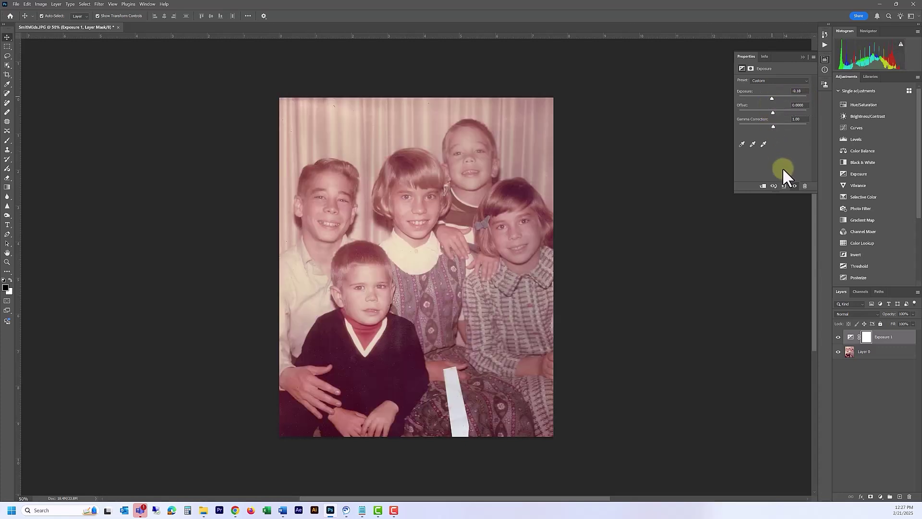
{"action": "key", "text": "ctrl+z"}
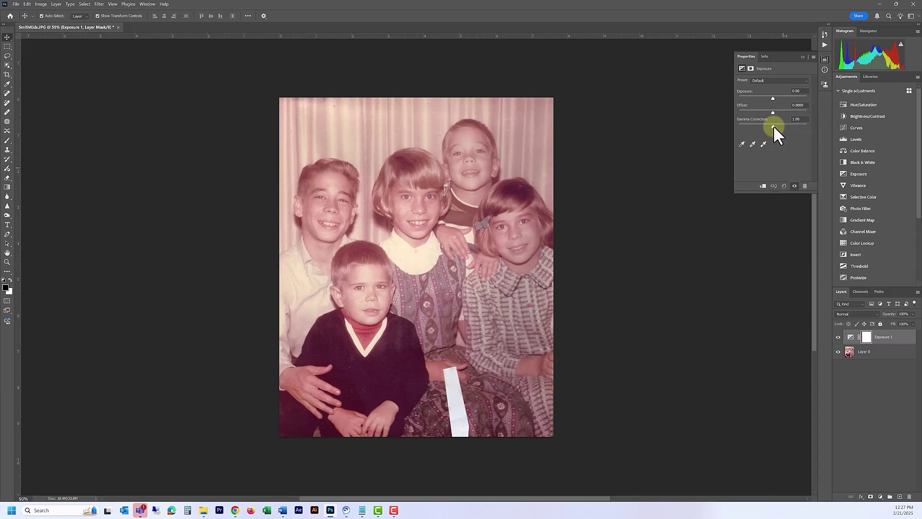
{"action": "left_click_drag", "start_coordinate": [773, 125], "coordinate": [781, 125]}
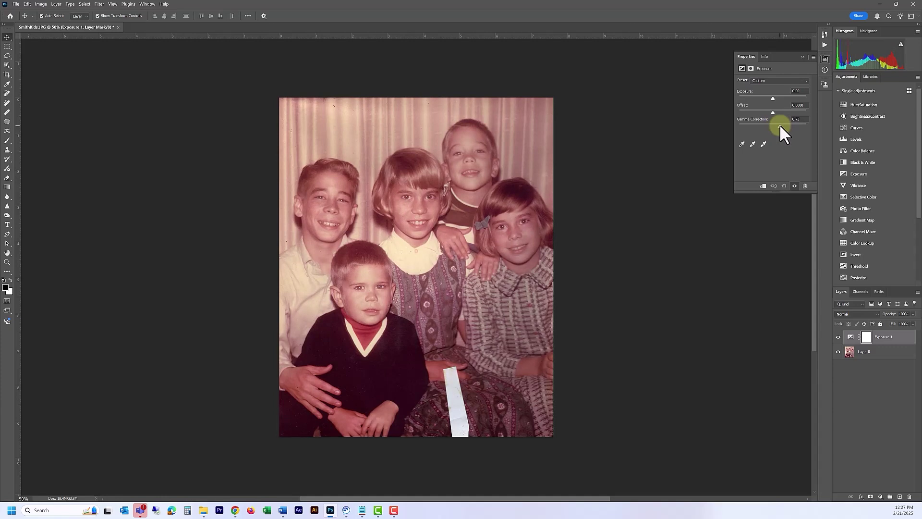
{"action": "left_click_drag", "start_coordinate": [779, 124], "coordinate": [779, 124]}
Step: Compare the family photo with and without the Exposure adjustment layer
{"action": "left_click", "coordinate": [839, 337]}
{"action": "left_click", "coordinate": [837, 338]}
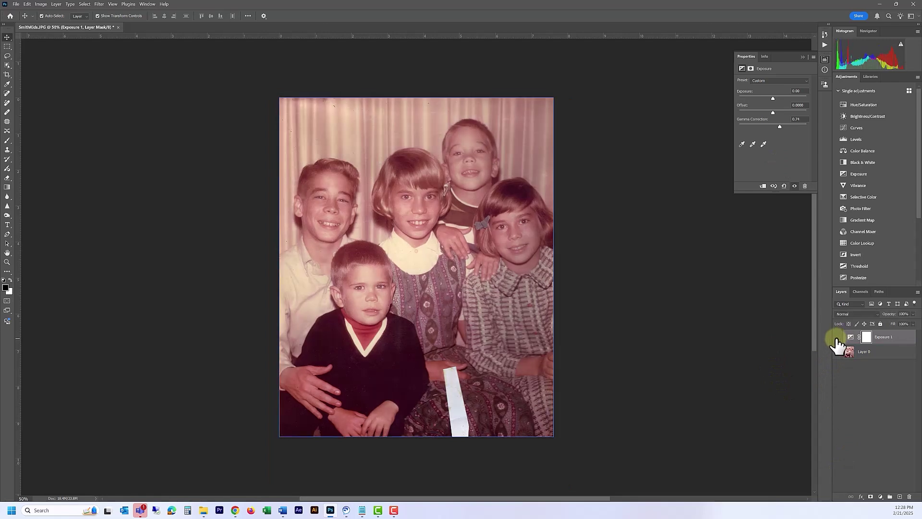
{"action": "left_click", "coordinate": [838, 338]}
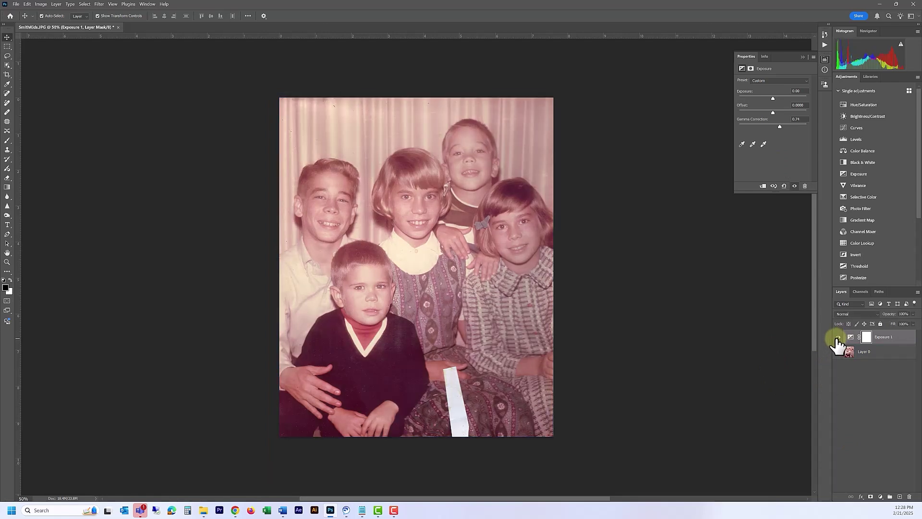
{"action": "left_click", "coordinate": [837, 338]}
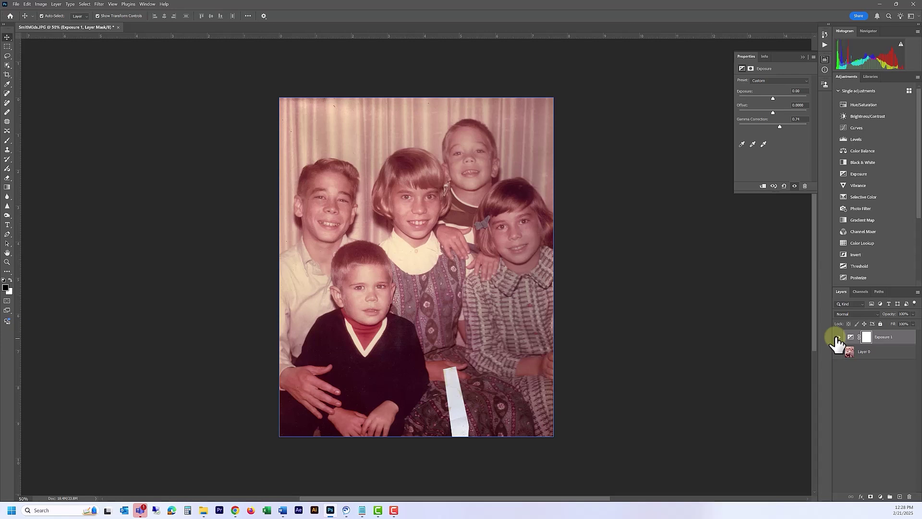
{"action": "left_click", "coordinate": [838, 337]}
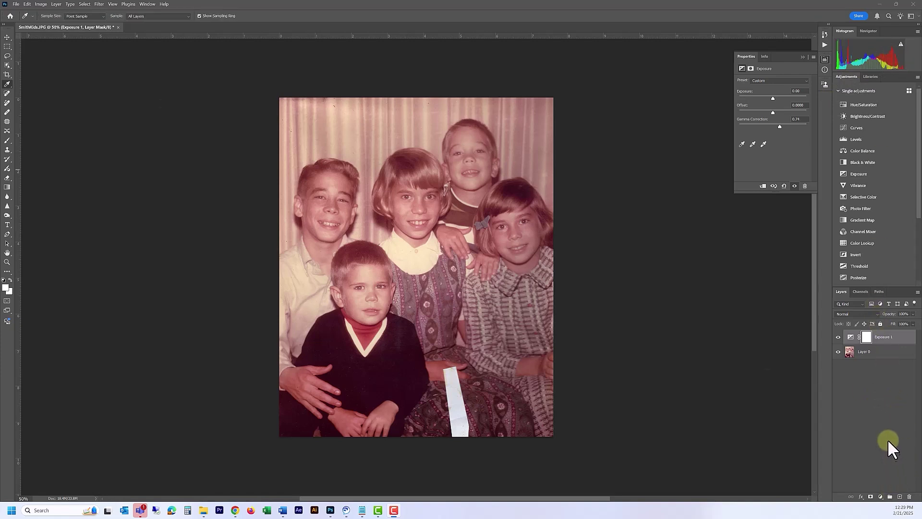
Step: Add a Color Balance adjustment layer, set Cyan–Red to -35 for the Midtones, and compare the photo with and without the adjustments
{"action": "left_click", "coordinate": [880, 497]}
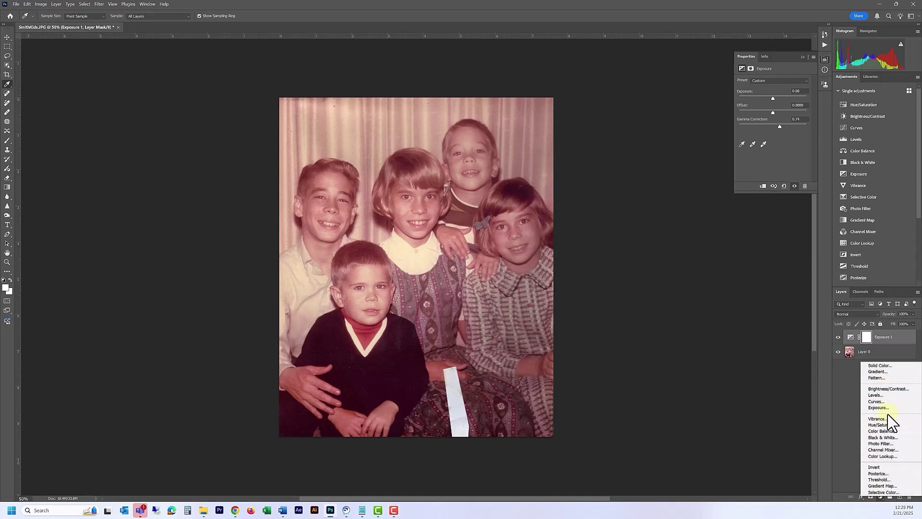
{"action": "left_click", "coordinate": [887, 431]}
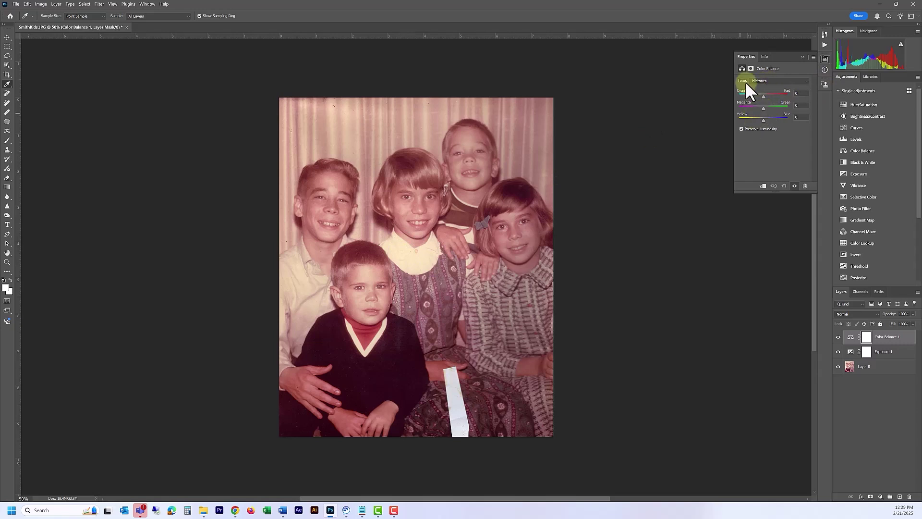
{"action": "mouse_move", "coordinate": [764, 96]}
{"action": "left_mouse_down"}
{"action": "mouse_move", "coordinate": [725, 93]}
{"action": "mouse_move", "coordinate": [756, 93]}
{"action": "left_mouse_up"}
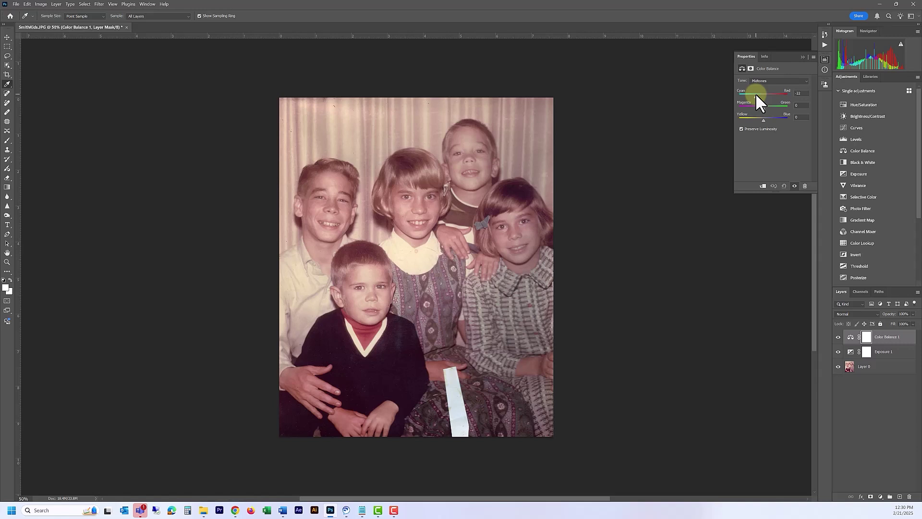
{"action": "left_click_drag", "start_coordinate": [756, 93], "coordinate": [753, 93]}
{"action": "left_click", "coordinate": [7, 38]}
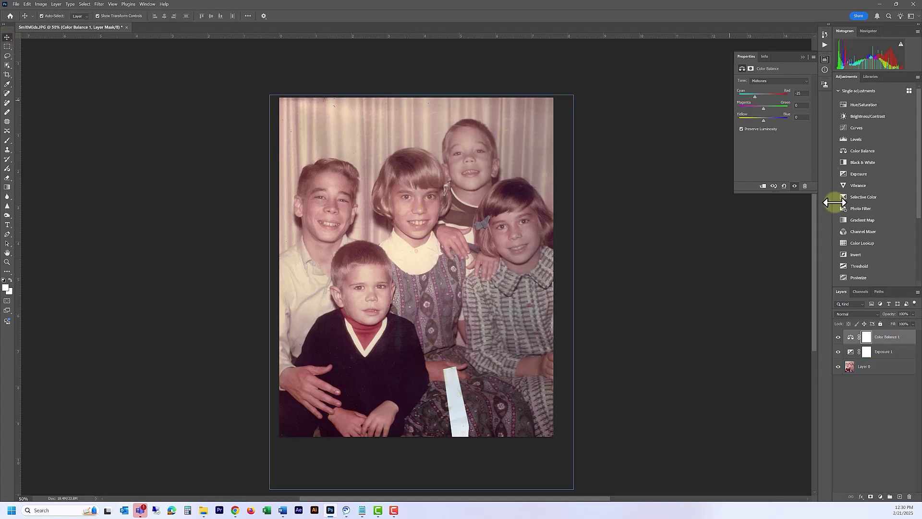
{"action": "left_click_drag", "start_coordinate": [838, 351], "coordinate": [838, 337]}
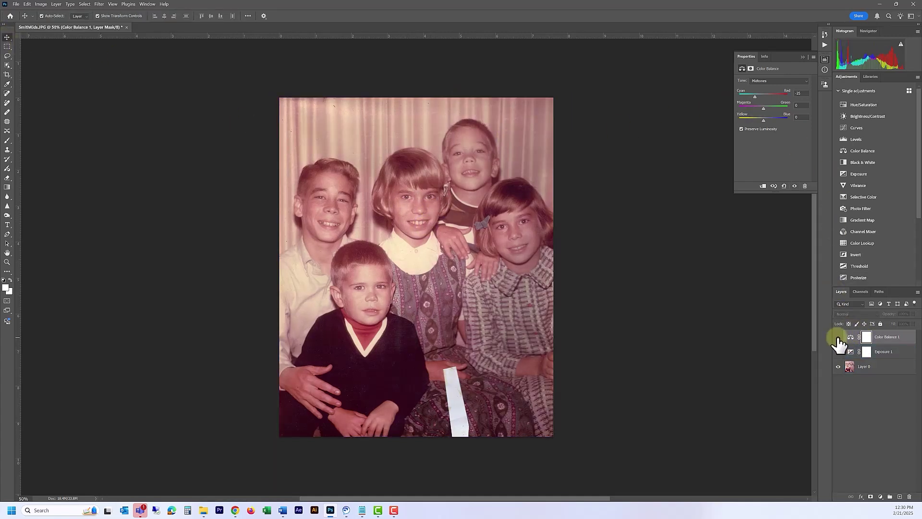
{"action": "left_click", "coordinate": [837, 337]}
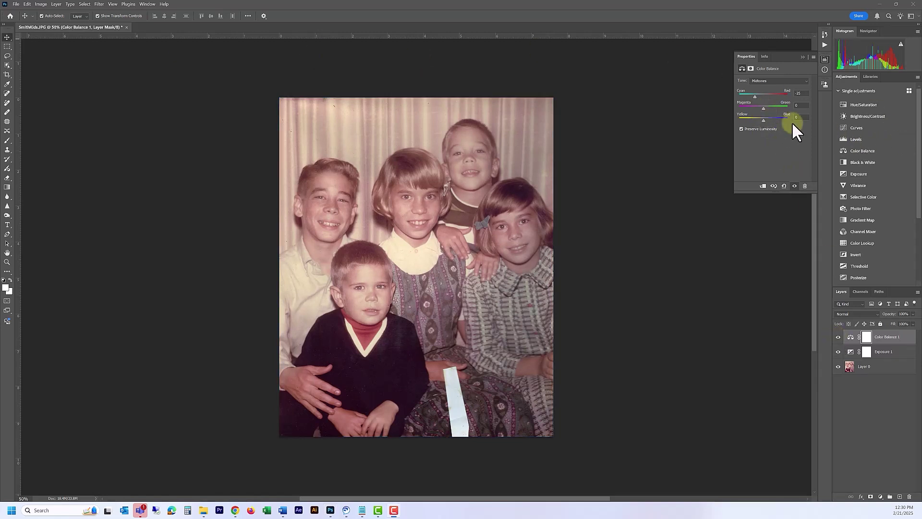
Step: Set Yellow–Blue to -14 for the Midtones in the Color Balance layer and compare the photo with and without the adjustments
{"action": "left_click", "coordinate": [761, 120]}
{"action": "left_click_drag", "start_coordinate": [763, 120], "coordinate": [760, 121]}
{"action": "left_click", "coordinate": [838, 337]}
{"action": "left_click", "coordinate": [838, 337]}
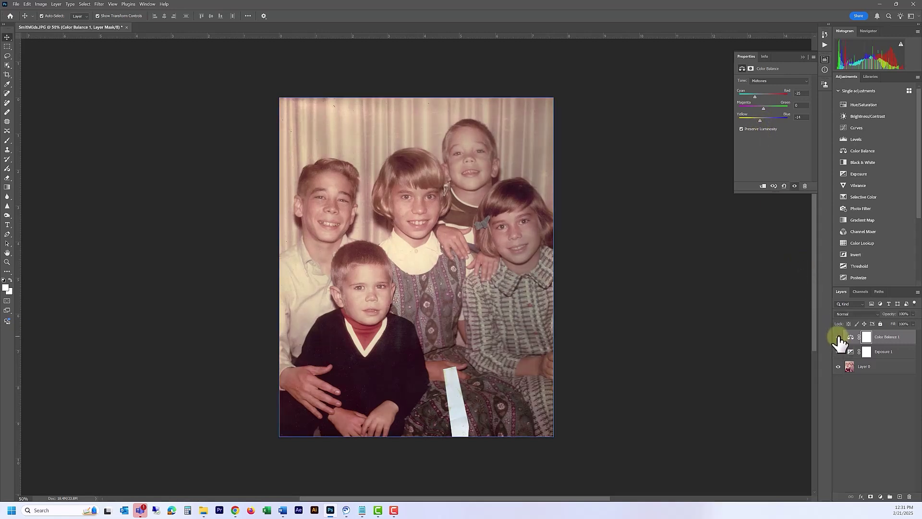
{"action": "left_click", "coordinate": [838, 336]}
{"action": "left_click", "coordinate": [838, 337]}
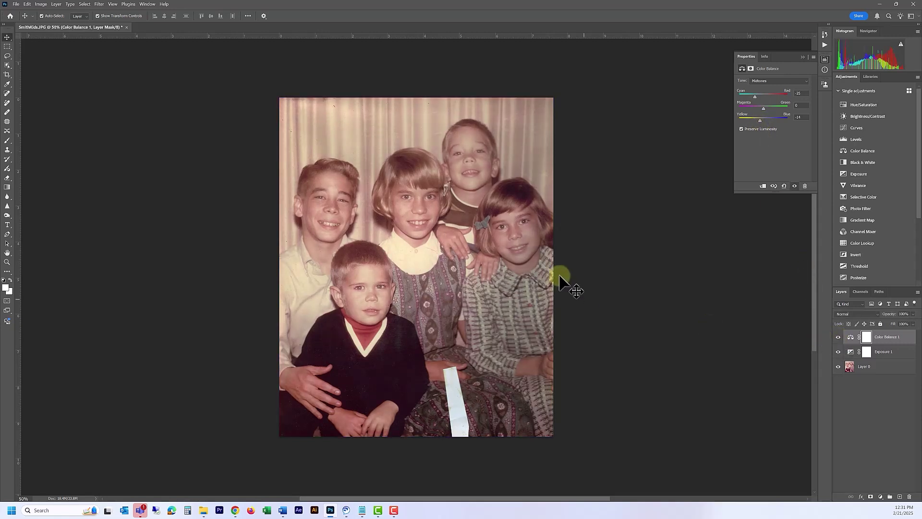
{"action": "left_click", "coordinate": [838, 337]}
{"action": "left_click", "coordinate": [839, 337]}
Step: Select the family photo's Layer 0 and choose the Spot Healing Brush to retouch the middle girl's face
{"action": "scroll", "coordinate": [414, 227], "scroll_direction": "up", "scroll_amount": 5}
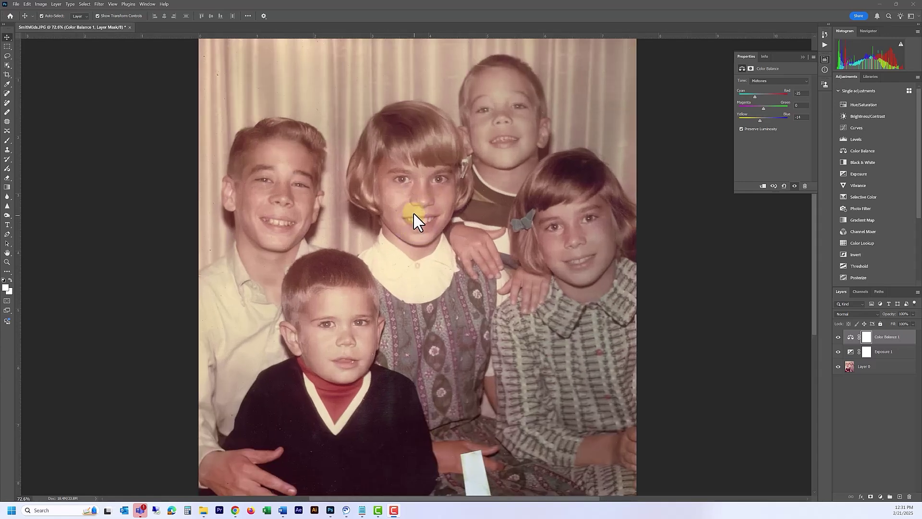
{"action": "scroll", "coordinate": [418, 196], "scroll_direction": "up", "scroll_amount": 4}
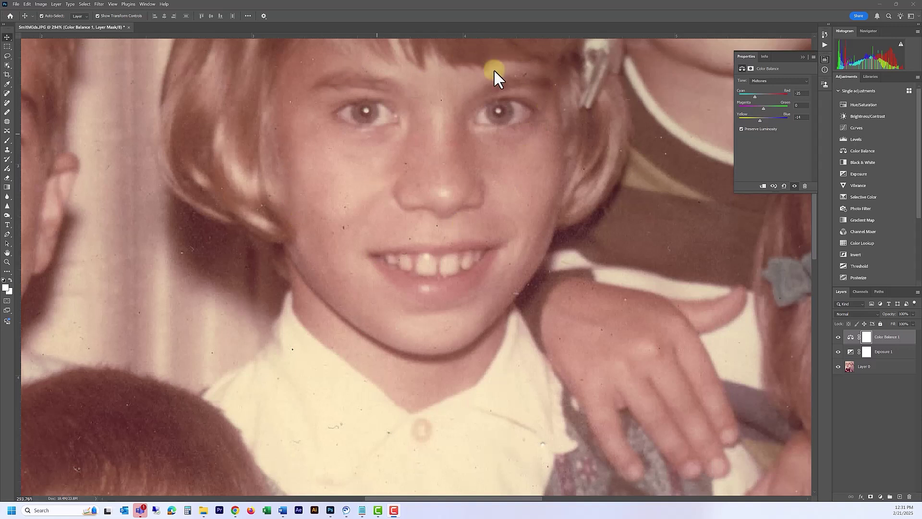
{"action": "left_click", "coordinate": [441, 77]}
{"action": "left_click_drag", "start_coordinate": [436, 142], "coordinate": [426, 274]}
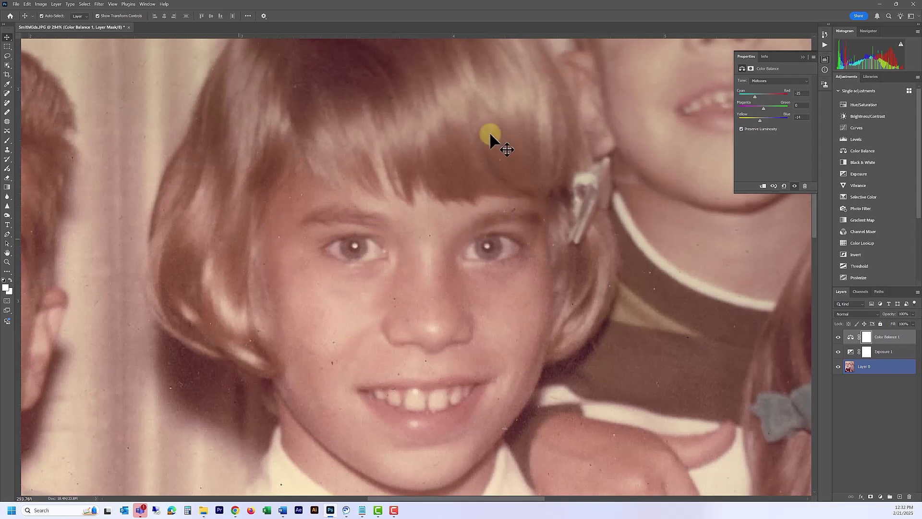
{"action": "left_click", "coordinate": [889, 374]}
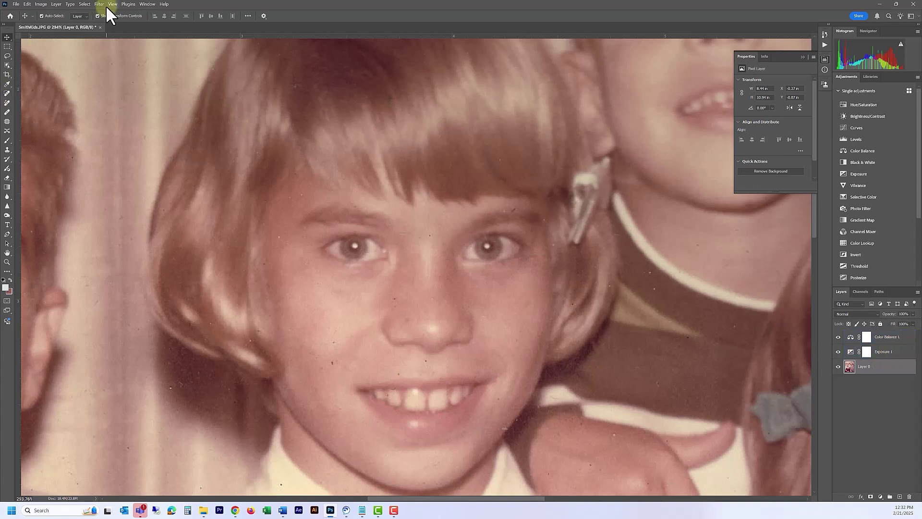
{"action": "left_click", "coordinate": [8, 101]}
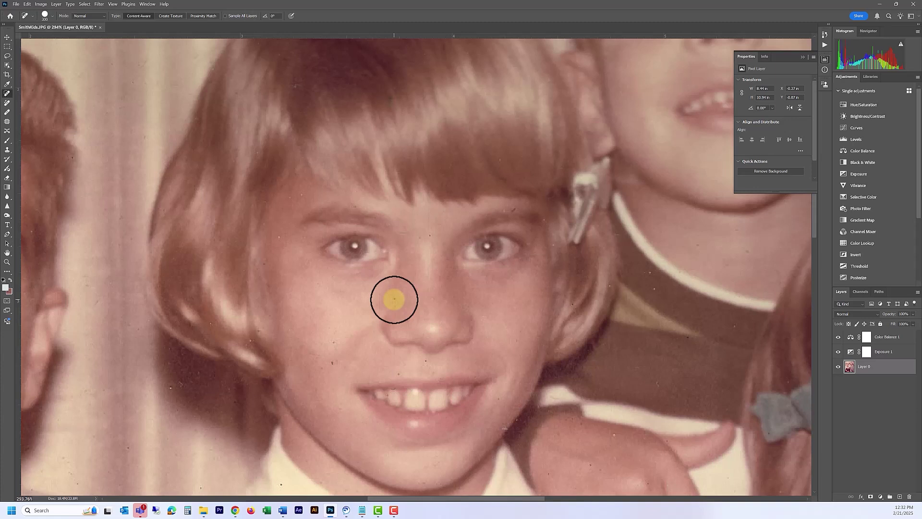
Step: Undo an oversized Spot Healing attempt, reduce the brush to 25 px, and remove the dark speck beside the girl's nose
{"action": "left_click", "coordinate": [394, 299]}
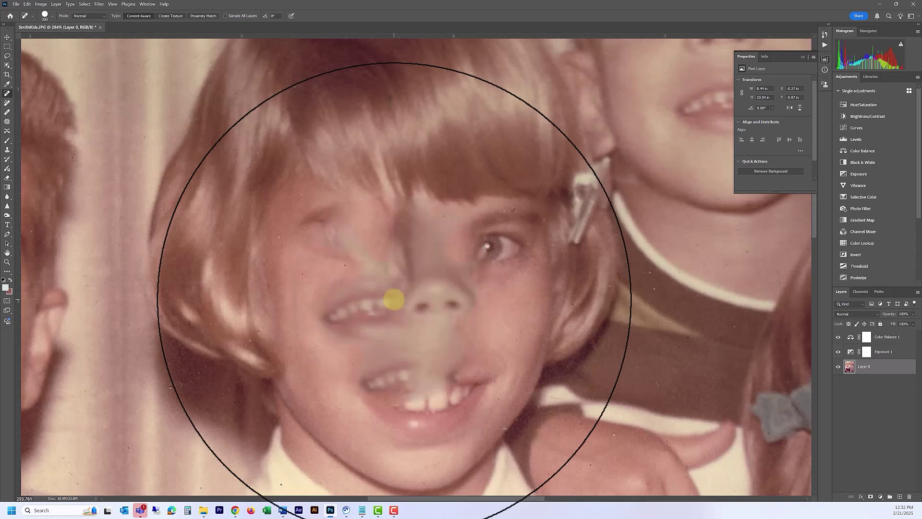
{"action": "key", "text": "ctrl+z"}
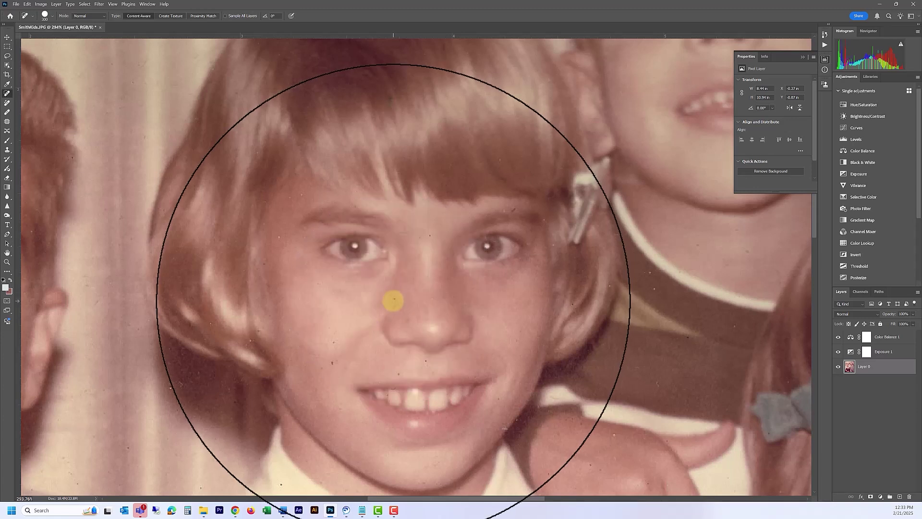
{"action": "key", "text": "bracketleft"}
{"action": "key", "text": "bracketleft"}
{"action": "key", "text": "bracketleft"}
{"action": "key", "text": "bracketleft"}
{"action": "key", "text": "bracketleft"}
{"action": "key", "text": "bracketleft"}
{"action": "key", "text": "bracketleft"}
{"action": "key", "text": "bracketleft"}
{"action": "key", "text": "bracketleft"}
{"action": "key", "text": "bracketleft"}
{"action": "key", "text": "bracketleft"}
{"action": "key", "text": "bracketleft"}
{"action": "key", "text": "bracketleft"}
{"action": "key", "text": "bracketleft"}
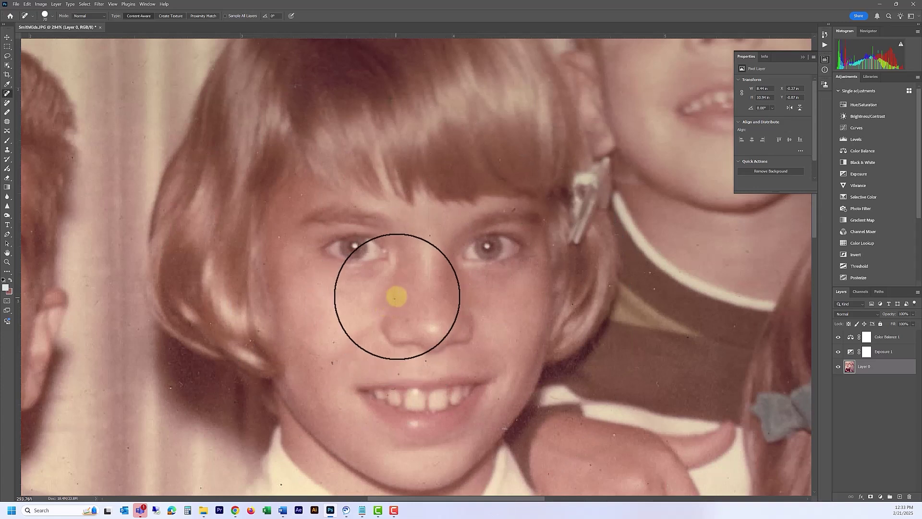
{"action": "key", "text": "bracketleft"}
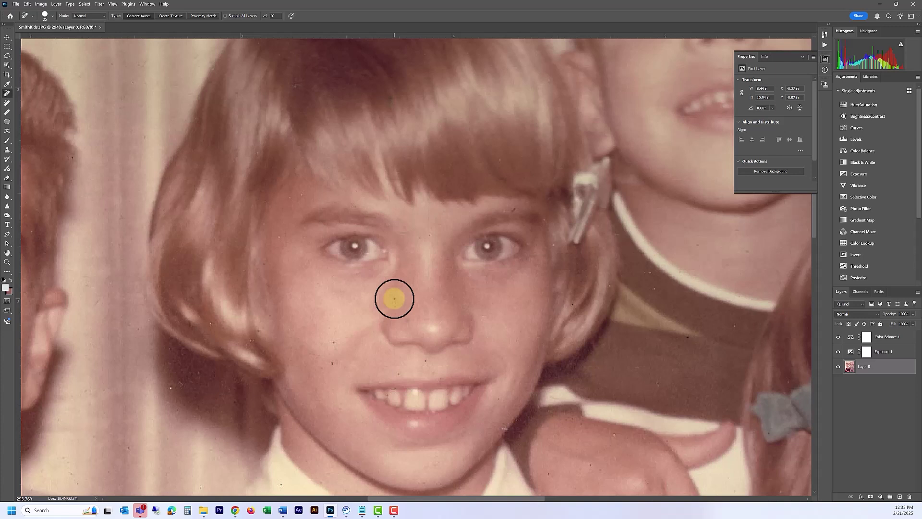
{"action": "left_click", "coordinate": [394, 299]}
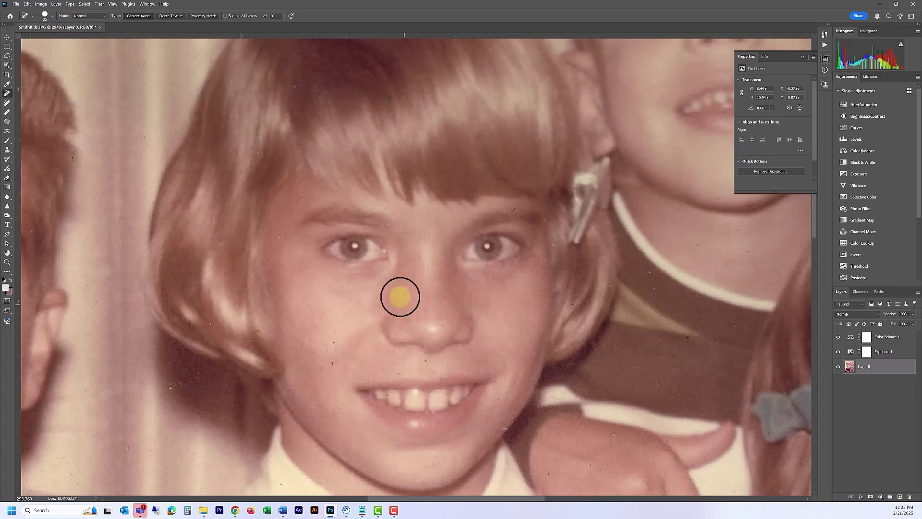
Step: Set the Spot Healing Brush hardness to 52% and remove the specks on the girl's cheek and above her upper lip
{"action": "left_click", "coordinate": [52, 16]}
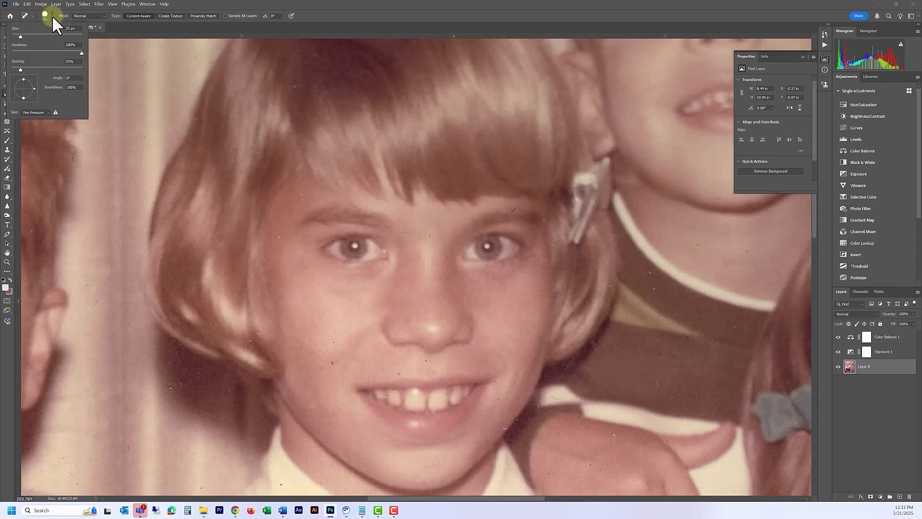
{"action": "left_click", "coordinate": [42, 50]}
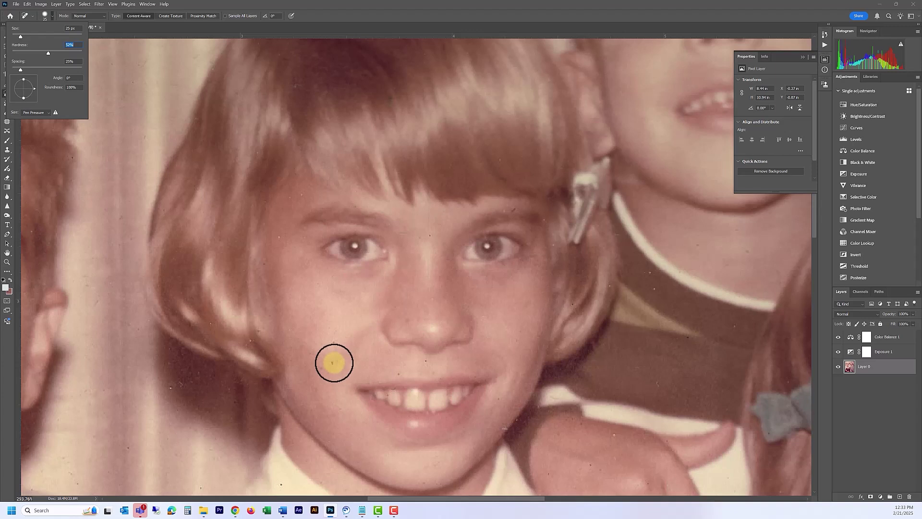
{"action": "left_click", "coordinate": [334, 363]}
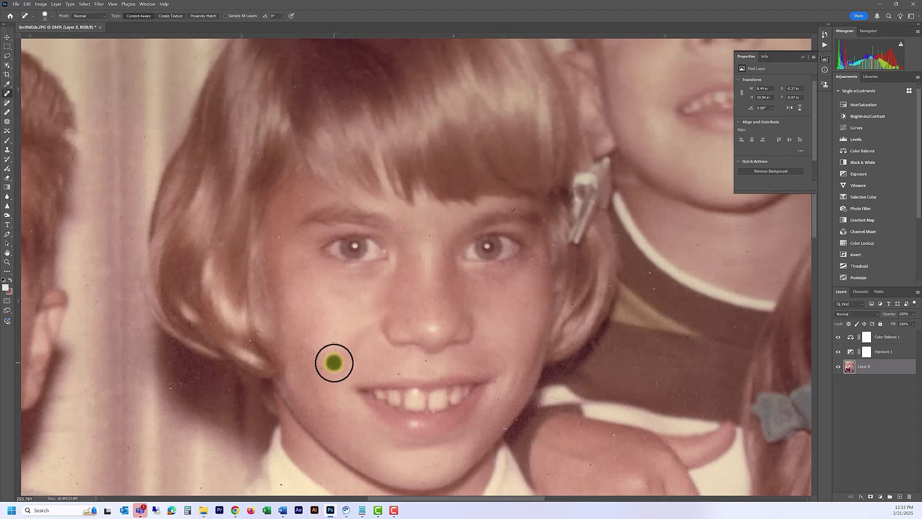
{"action": "left_click", "coordinate": [335, 344]}
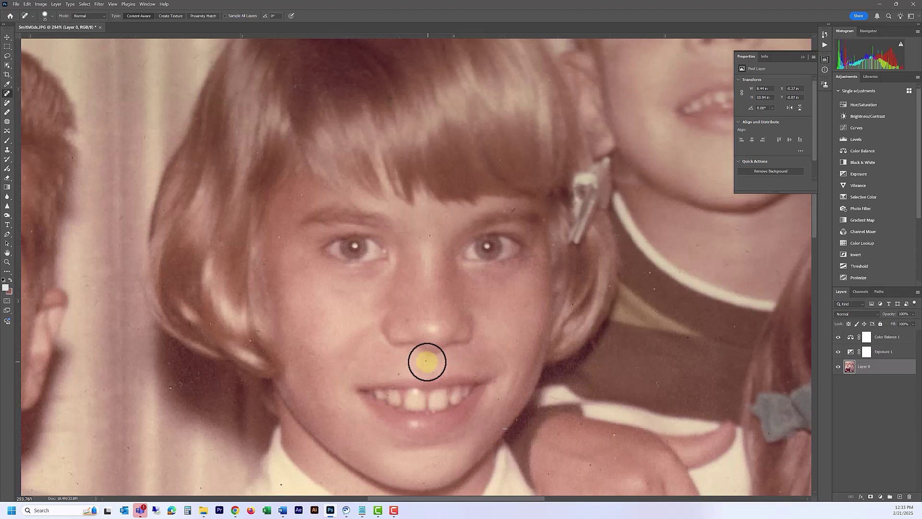
{"action": "left_click", "coordinate": [426, 361]}
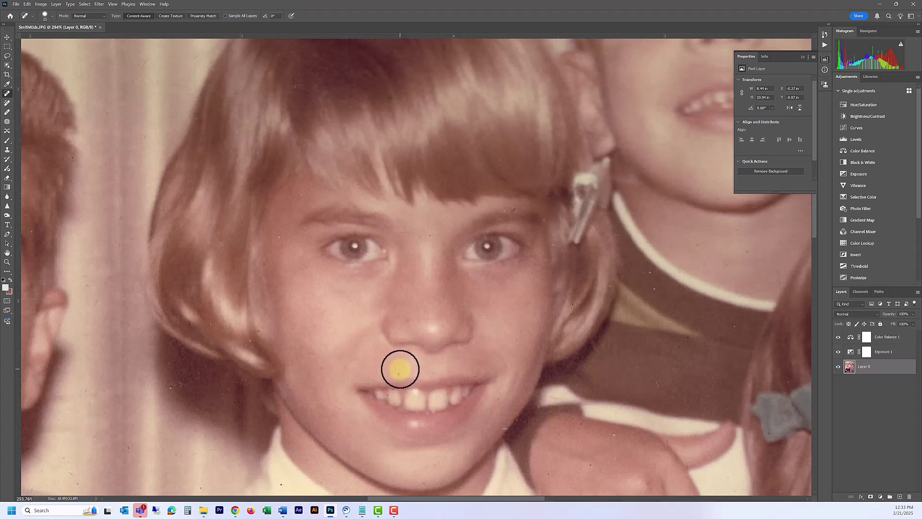
{"action": "left_click", "coordinate": [399, 369]}
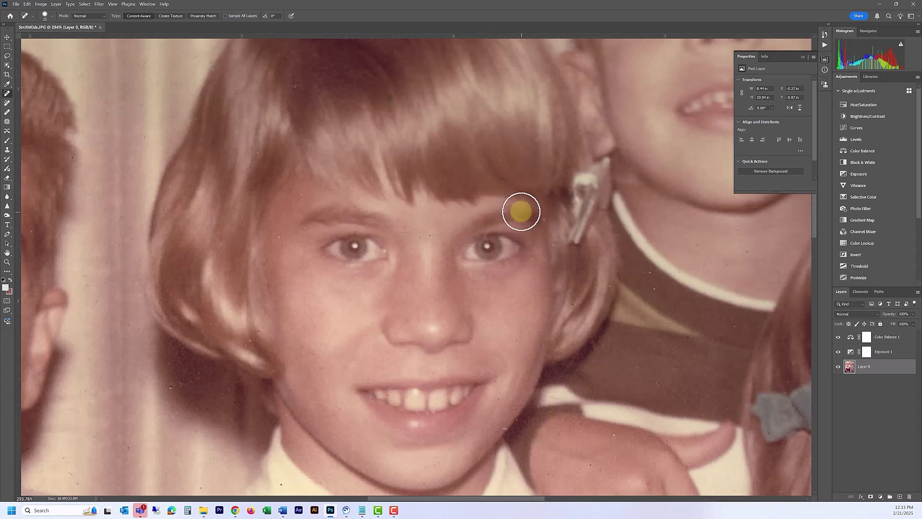
Step: Heal the specks between the girl's eyes and on her temple beside the eyebrow
{"action": "scroll", "coordinate": [521, 212], "scroll_direction": "up", "scroll_amount": 5}
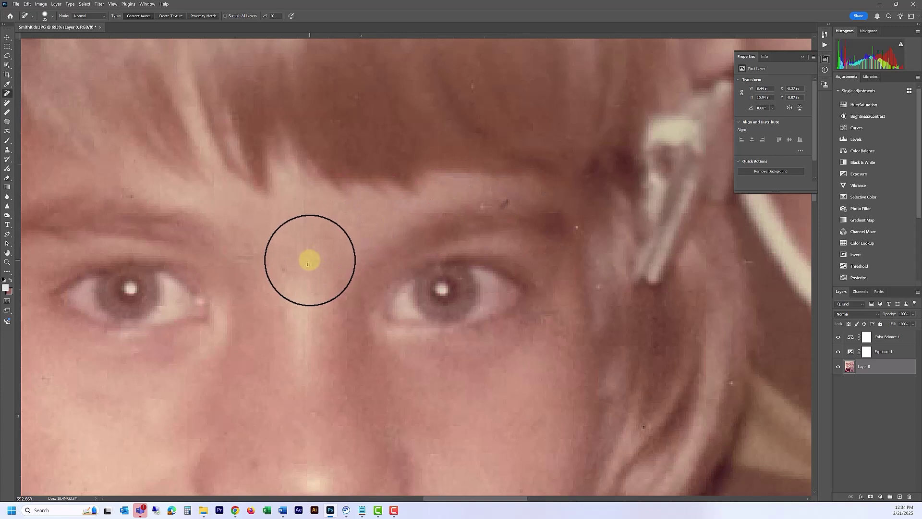
{"action": "left_click", "coordinate": [308, 263]}
{"action": "key", "text": "space"}
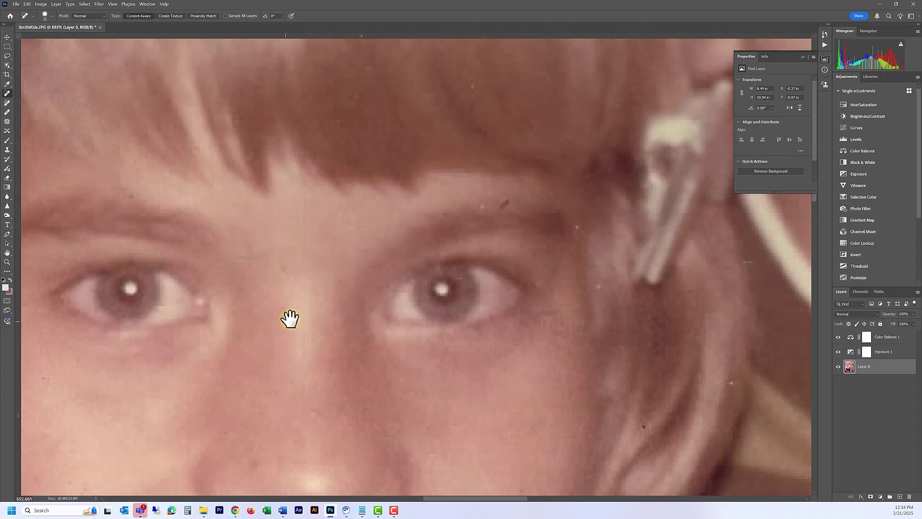
{"action": "mouse_move", "coordinate": [288, 319]}
{"action": "left_mouse_down"}
{"action": "mouse_move", "coordinate": [644, 117]}
{"action": "mouse_move", "coordinate": [639, 201]}
{"action": "left_mouse_up"}
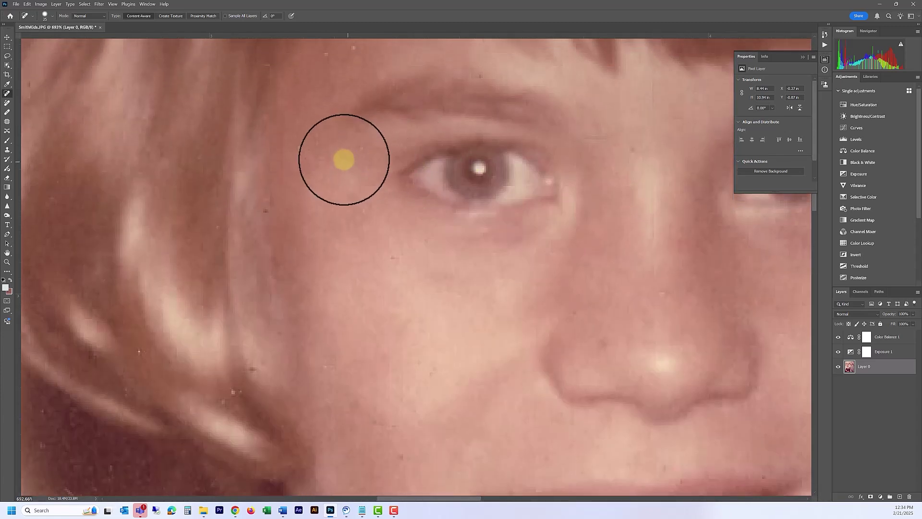
{"action": "left_click", "coordinate": [332, 65]}
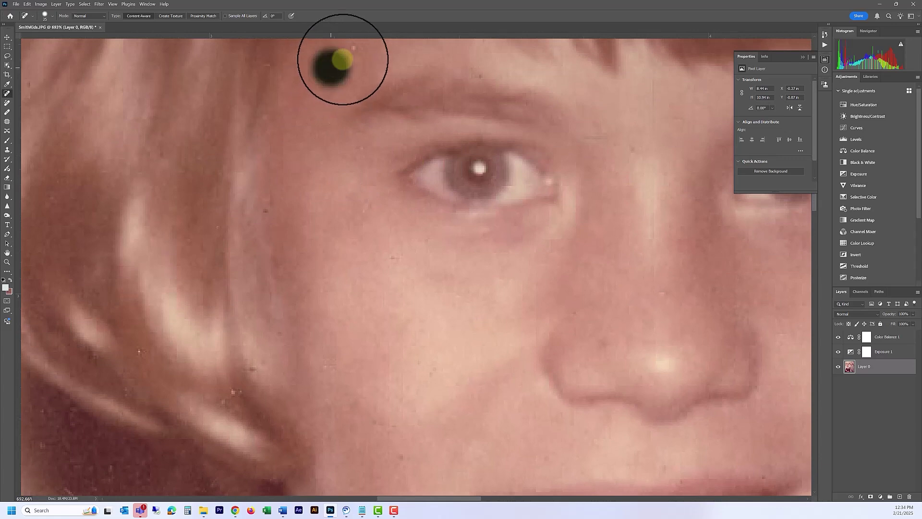
{"action": "key", "text": "space"}
{"action": "left_click_drag", "start_coordinate": [399, 79], "coordinate": [376, 136]}
{"action": "mouse_move", "coordinate": [297, 250]}
{"action": "left_mouse_down"}
{"action": "mouse_move", "coordinate": [344, 113]}
{"action": "mouse_move", "coordinate": [390, 93]}
{"action": "left_mouse_up"}
{"action": "left_click_drag", "start_coordinate": [413, 155], "coordinate": [380, 308]}
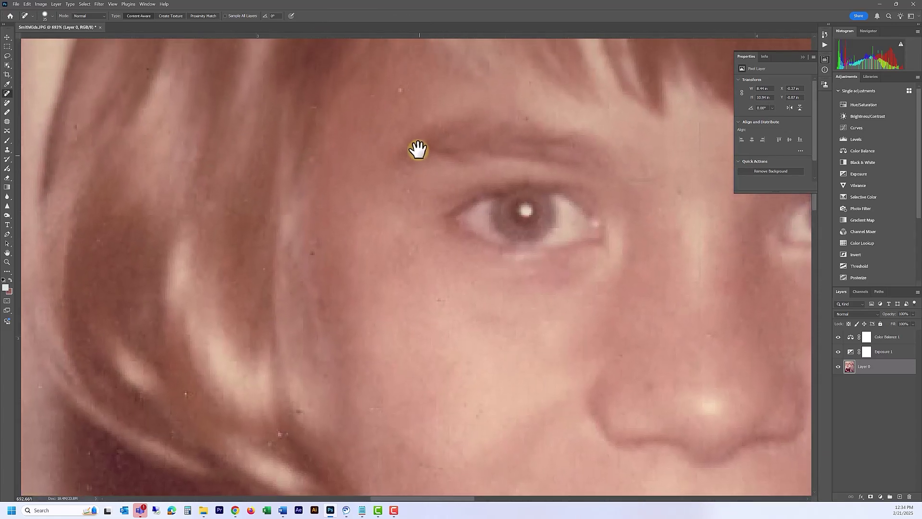
{"action": "left_click", "coordinate": [399, 94]}
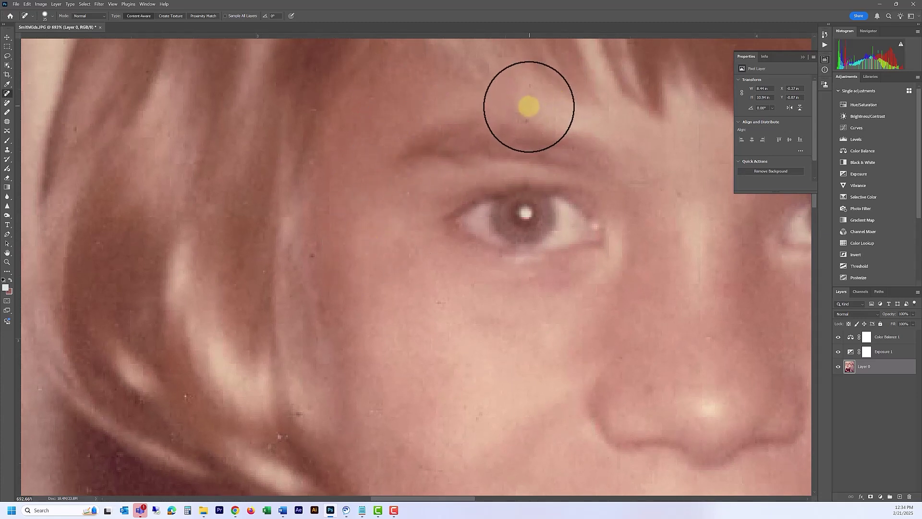
Step: Reduce the Spot Healing Brush to 10 px and remove the small specks along the girl's hairline, cheek and hair
{"action": "key", "text": "bracketleft"}
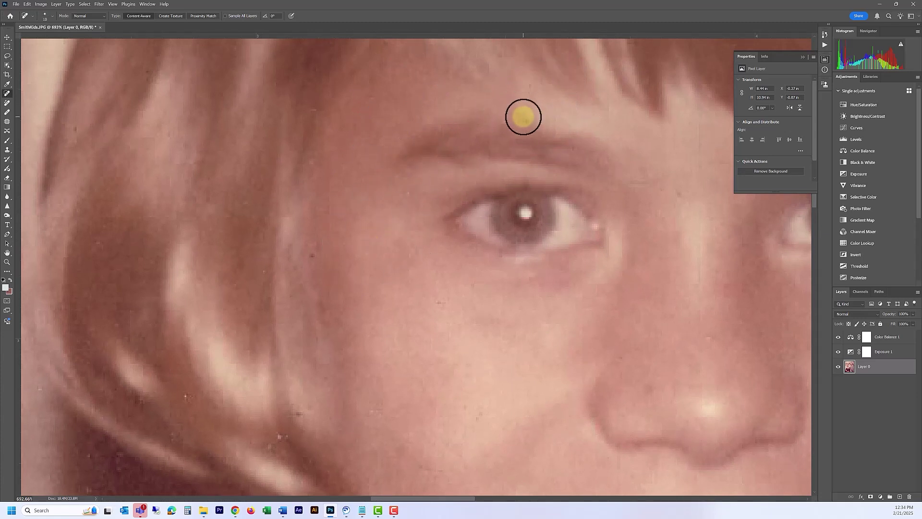
{"action": "left_click", "coordinate": [313, 255]}
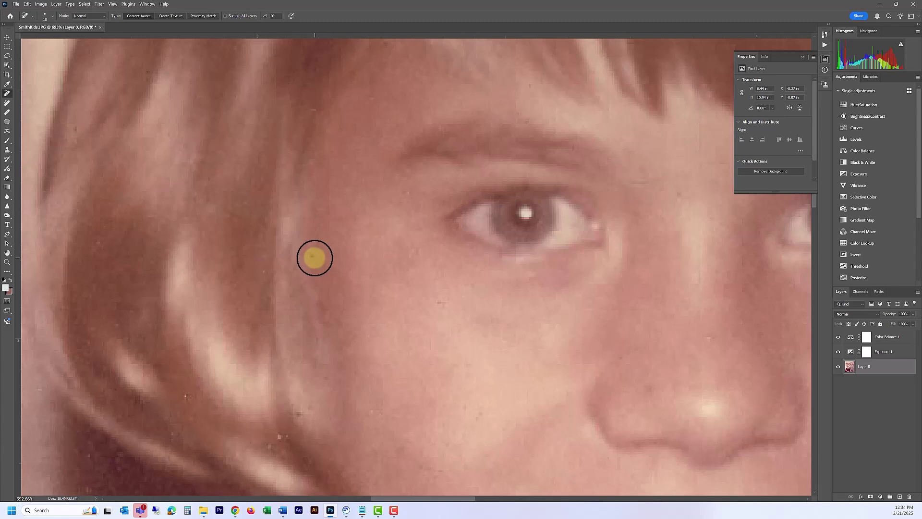
{"action": "left_click", "coordinate": [438, 302]}
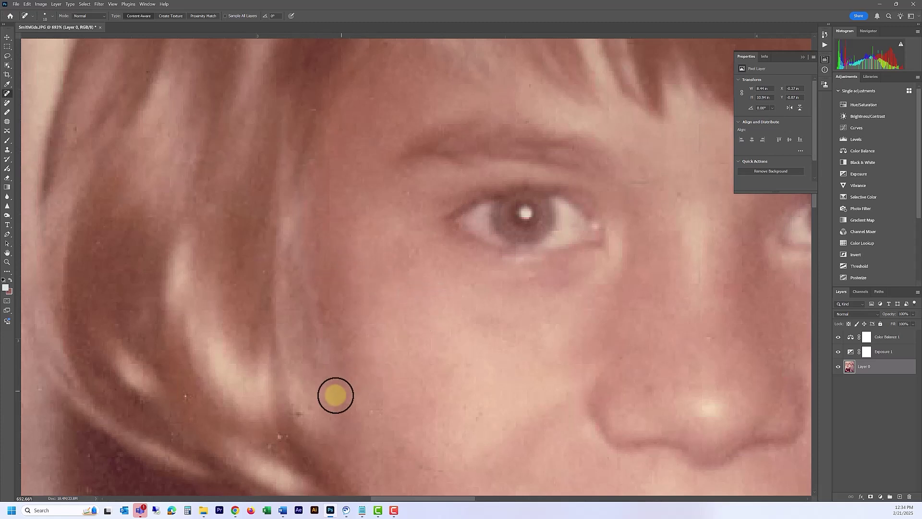
{"action": "left_click", "coordinate": [302, 413]}
{"action": "left_click", "coordinate": [283, 437]}
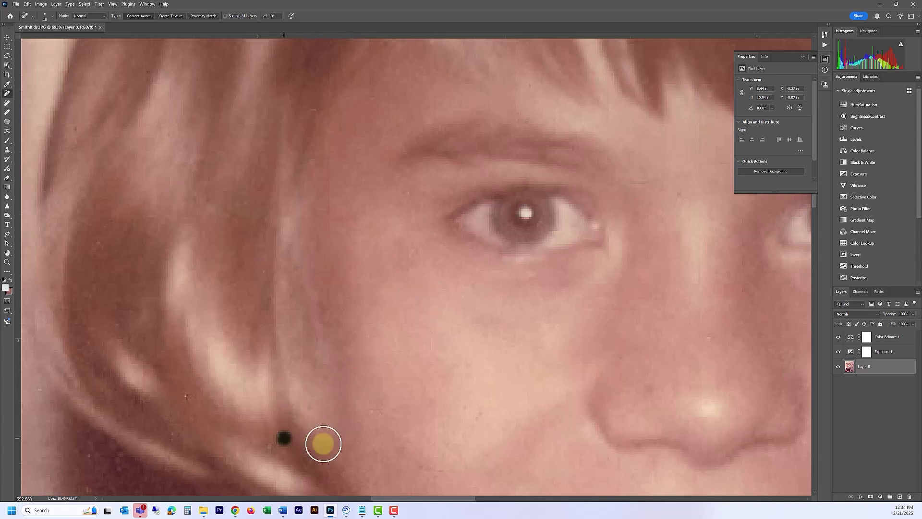
Step: Remove the specks and scratches on the brown shirt and on the hand resting on the girl's shoulder
{"action": "left_click_drag", "start_coordinate": [345, 296], "coordinate": [163, 160]}
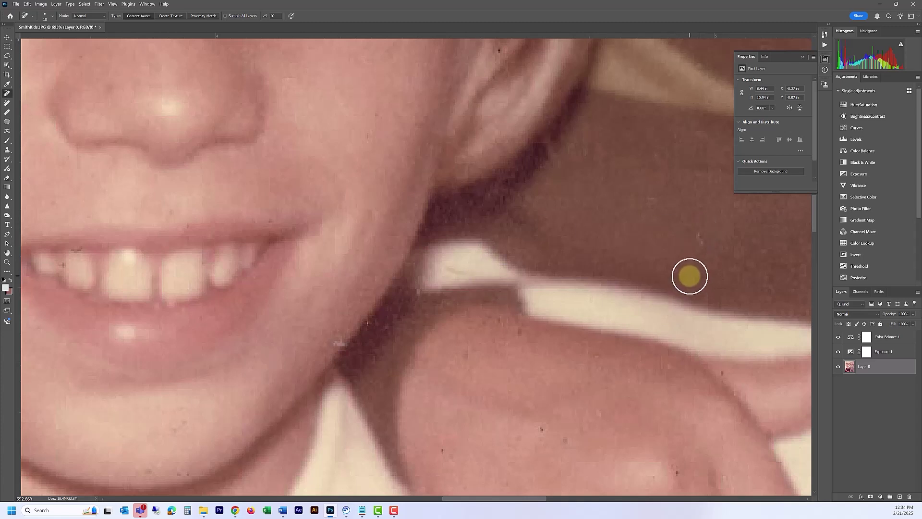
{"action": "key", "text": "space"}
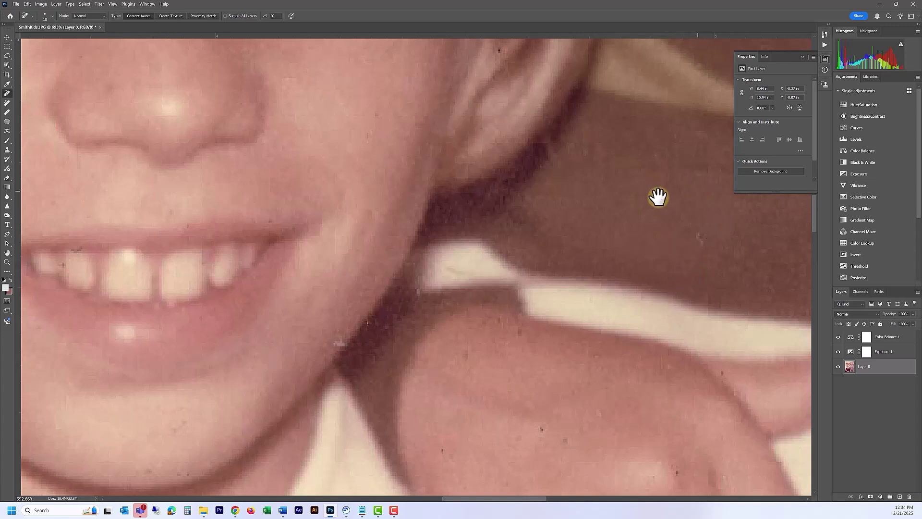
{"action": "left_click_drag", "start_coordinate": [656, 197], "coordinate": [555, 201]}
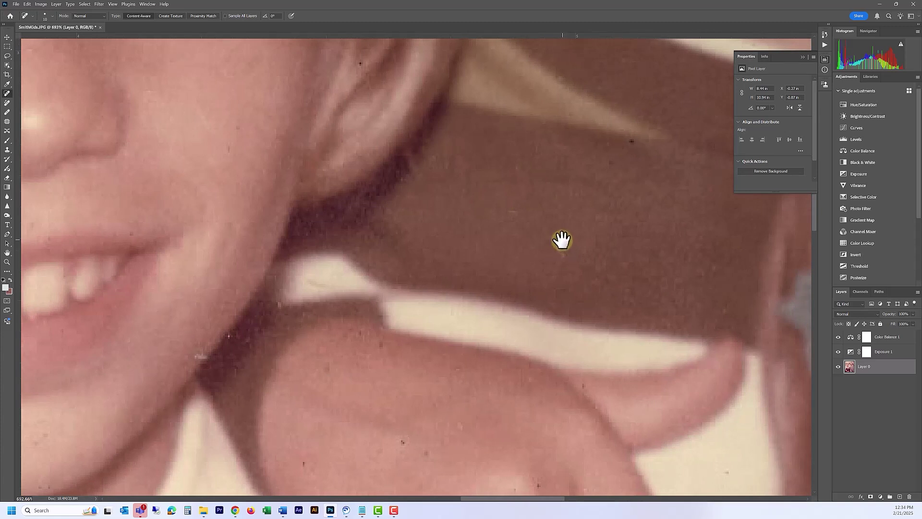
{"action": "left_click_drag", "start_coordinate": [561, 249], "coordinate": [547, 268]}
{"action": "left_click", "coordinate": [630, 143]}
{"action": "left_click", "coordinate": [608, 161]}
{"action": "left_click", "coordinate": [381, 344]}
{"action": "left_click", "coordinate": [325, 366]}
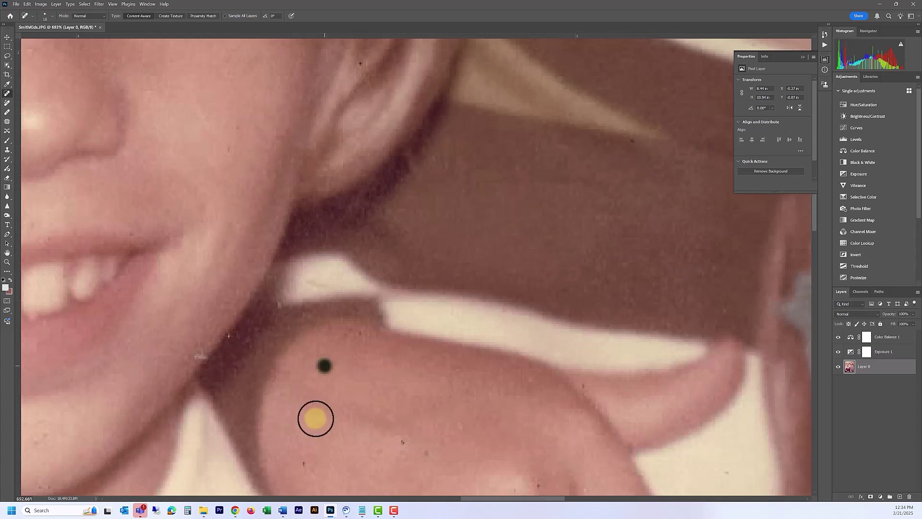
{"action": "left_click", "coordinate": [306, 461]}
{"action": "left_click", "coordinate": [401, 441]}
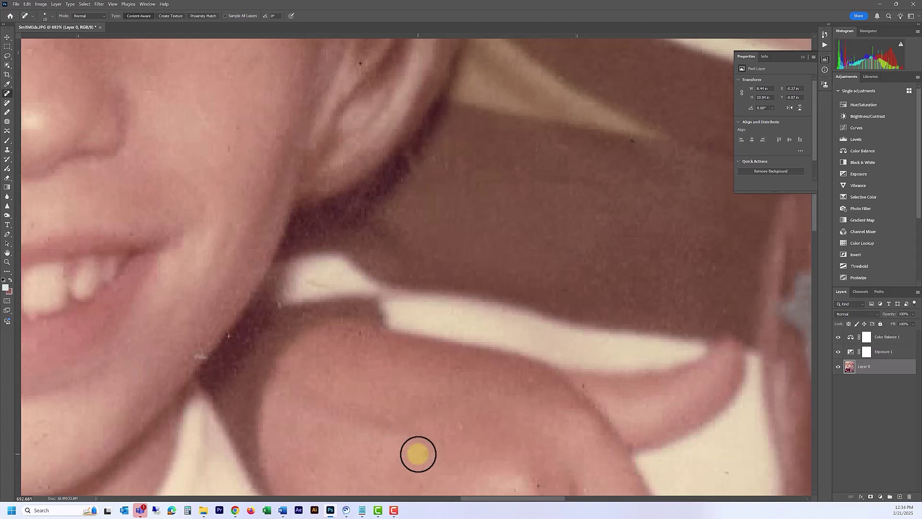
Step: Switch from the Spot Healing Brush to the Healing Brush and reduce the brush size to 15 px
{"action": "left_click", "coordinate": [203, 354]}
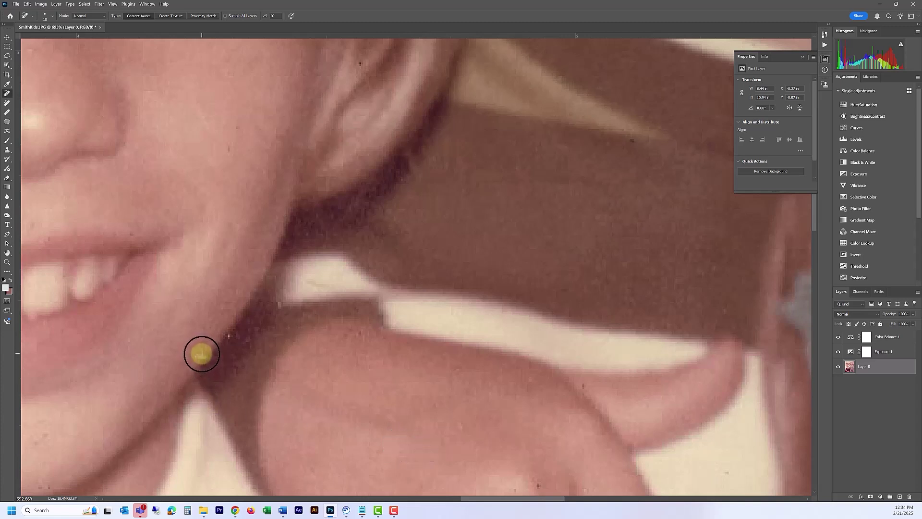
{"action": "left_click", "coordinate": [202, 354]}
{"action": "left_click", "coordinate": [7, 111]}
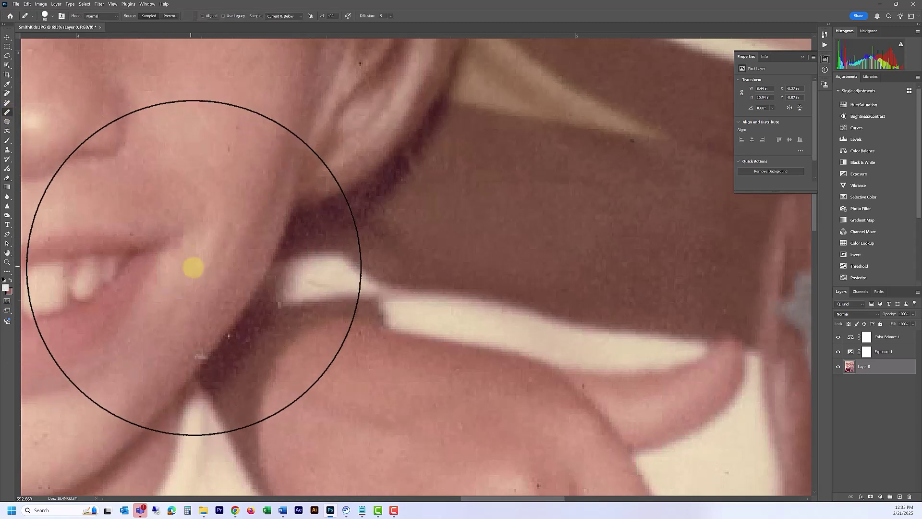
{"action": "key", "text": "bracketleft"}
{"action": "key", "text": "bracketleft"}
{"action": "key", "text": "bracketleft"}
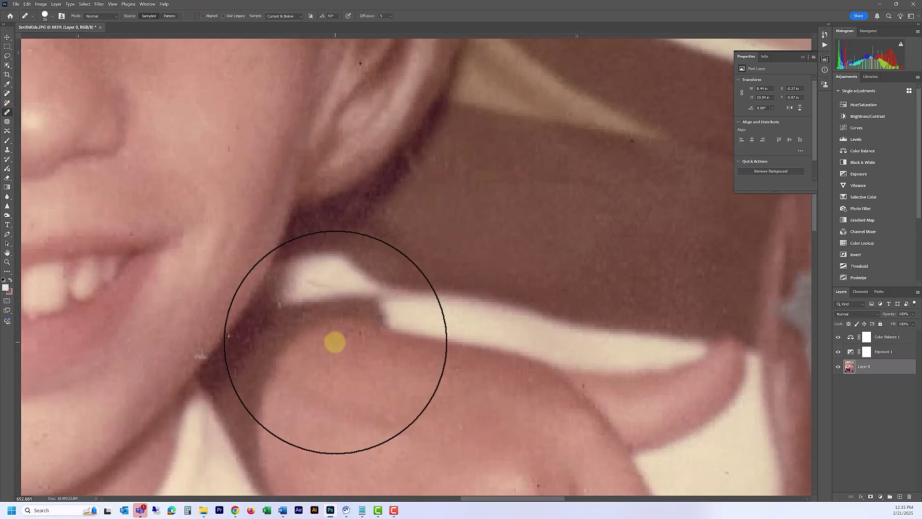
{"action": "key", "text": "bracketleft"}
{"action": "key", "text": "bracketleft"}
{"action": "key", "text": "bracketleft"}
{"action": "key", "text": "bracketleft"}
{"action": "key", "text": "bracketleft"}
{"action": "key", "text": "bracketleft"}
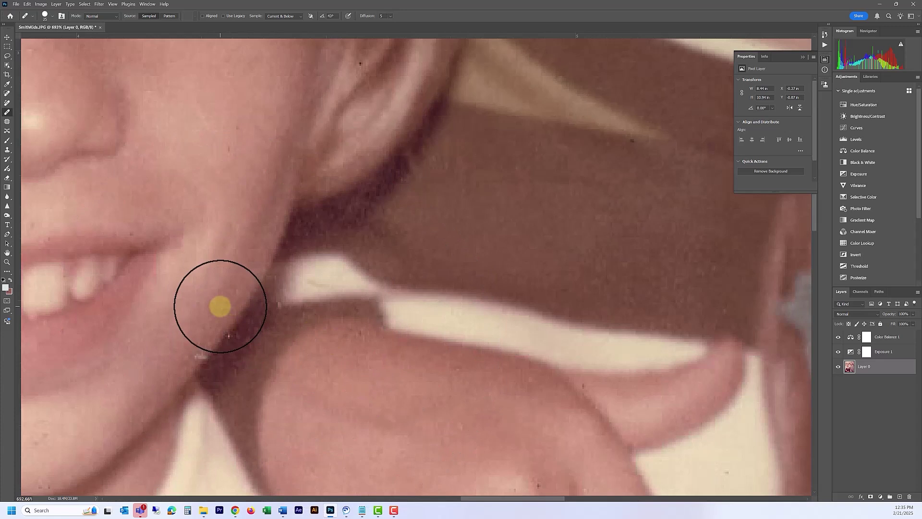
{"action": "key", "text": "bracketleft"}
{"action": "key", "text": "bracketleft"}
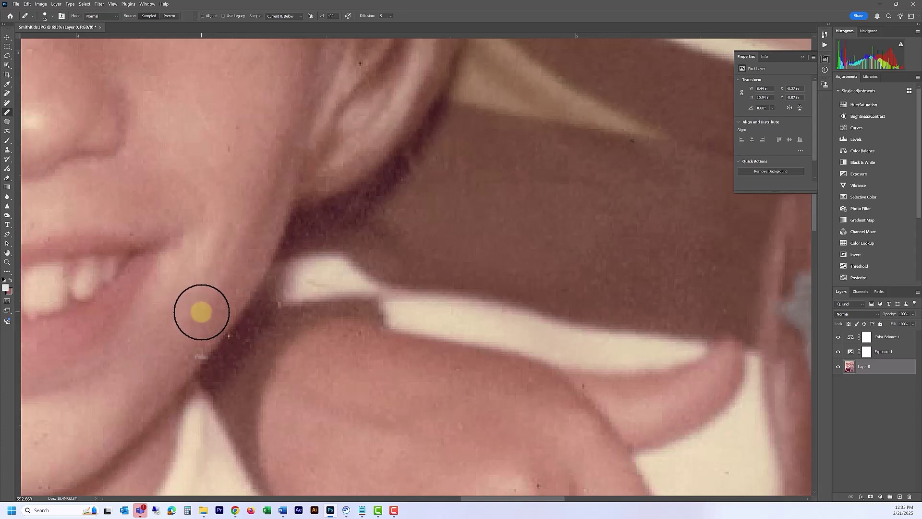
Step: Sample clean skin along the girl's jaw with the Healing Brush and paint out the white mark on her jawline
{"action": "left_click", "coordinate": [237, 290], "text": "alt"}
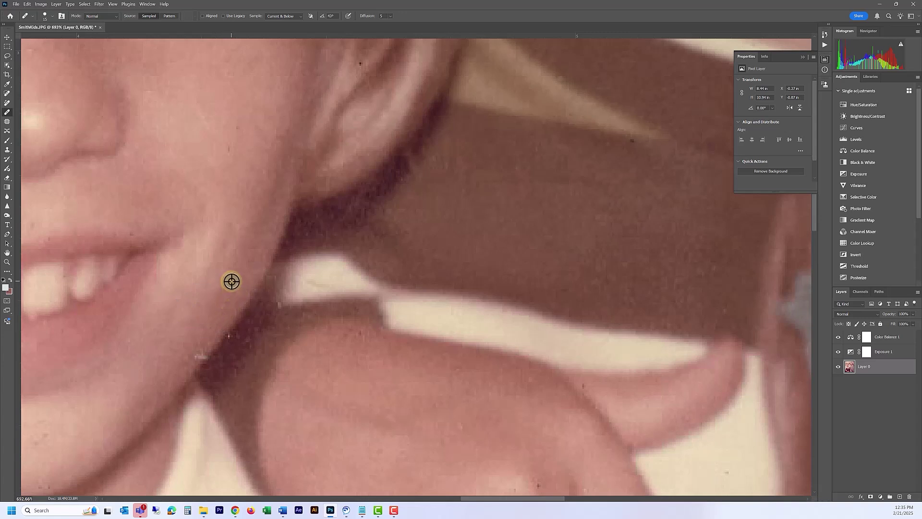
{"action": "mouse_move", "coordinate": [198, 331]}
{"action": "left_mouse_down"}
{"action": "mouse_move", "coordinate": [202, 350]}
{"action": "mouse_move", "coordinate": [218, 302]}
{"action": "mouse_move", "coordinate": [203, 353]}
{"action": "mouse_move", "coordinate": [359, 339]}
{"action": "mouse_move", "coordinate": [264, 352]}
{"action": "mouse_move", "coordinate": [226, 327]}
{"action": "mouse_move", "coordinate": [201, 357]}
{"action": "left_mouse_up"}
{"action": "left_click", "coordinate": [226, 330], "text": "alt"}
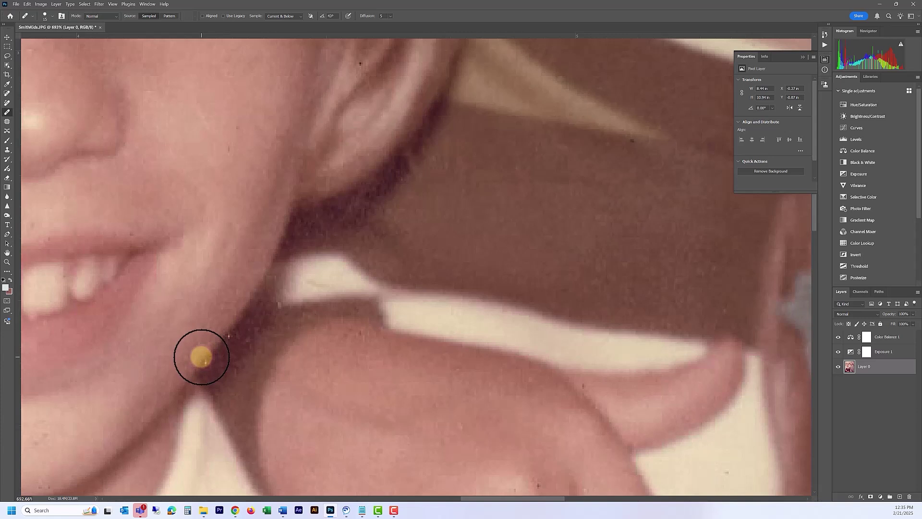
{"action": "left_click", "coordinate": [211, 309]}
{"action": "left_click", "coordinate": [226, 200]}
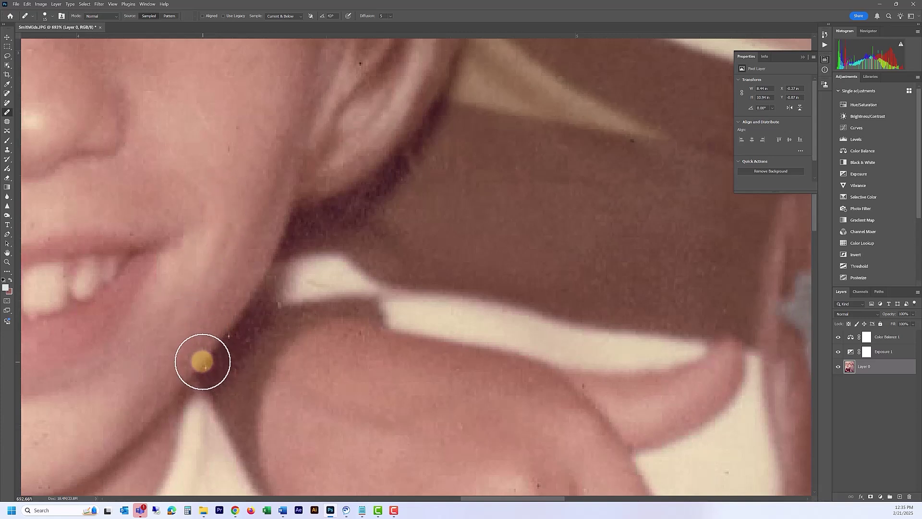
{"action": "left_click_drag", "start_coordinate": [203, 361], "coordinate": [202, 359]}
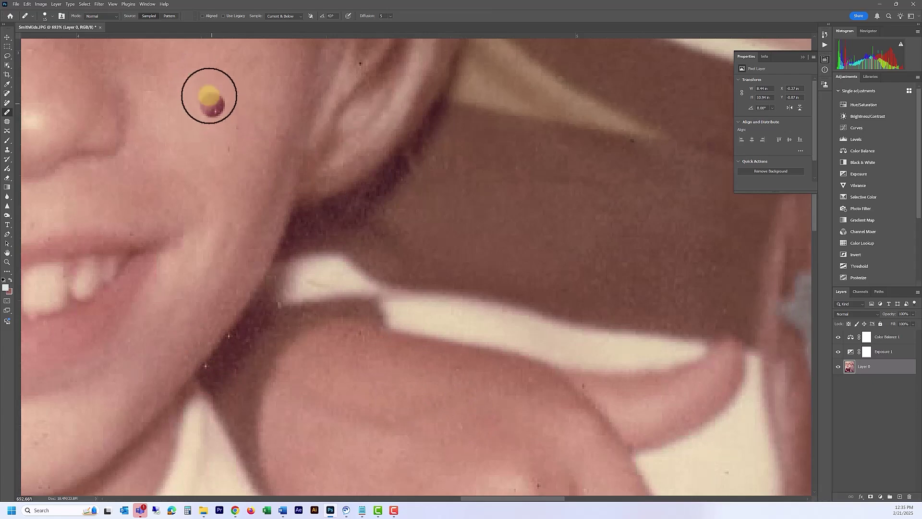
Step: Sample skin near the girl's eyebrow and heal the dark scratch above it and the specks on her temple
{"action": "left_click_drag", "start_coordinate": [217, 195], "coordinate": [253, 451]}
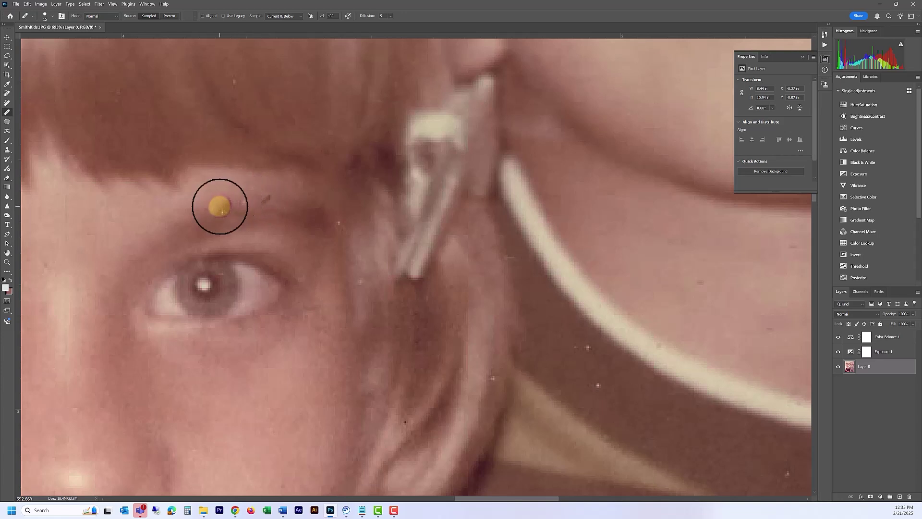
{"action": "left_click", "coordinate": [220, 206], "text": "alt"}
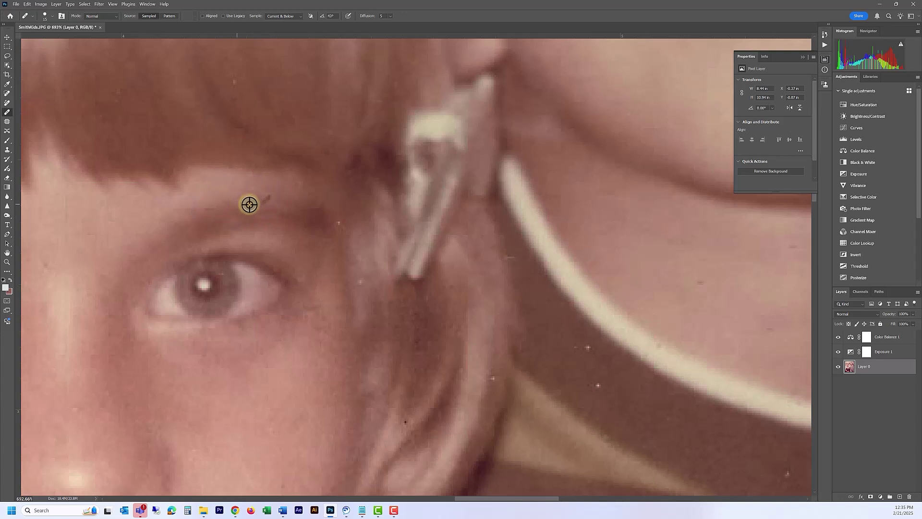
{"action": "left_click", "coordinate": [229, 203], "text": "alt"}
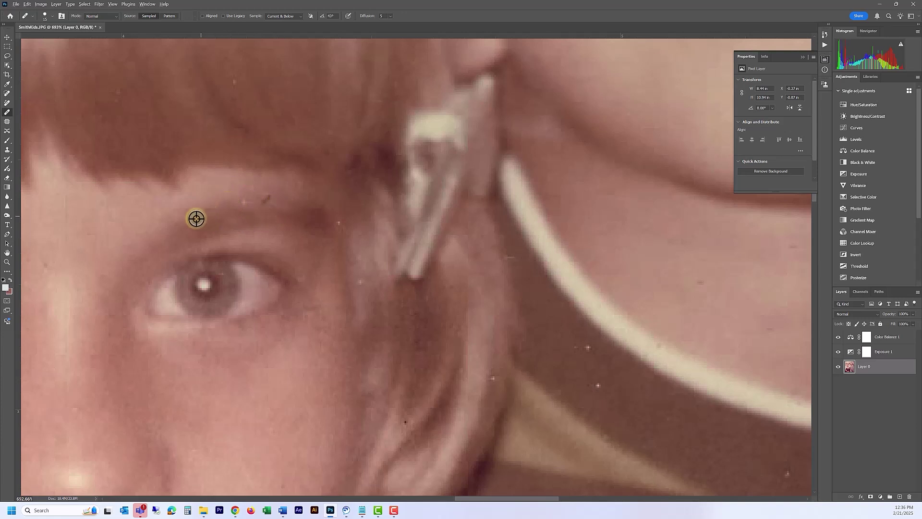
{"action": "left_click", "coordinate": [264, 201]}
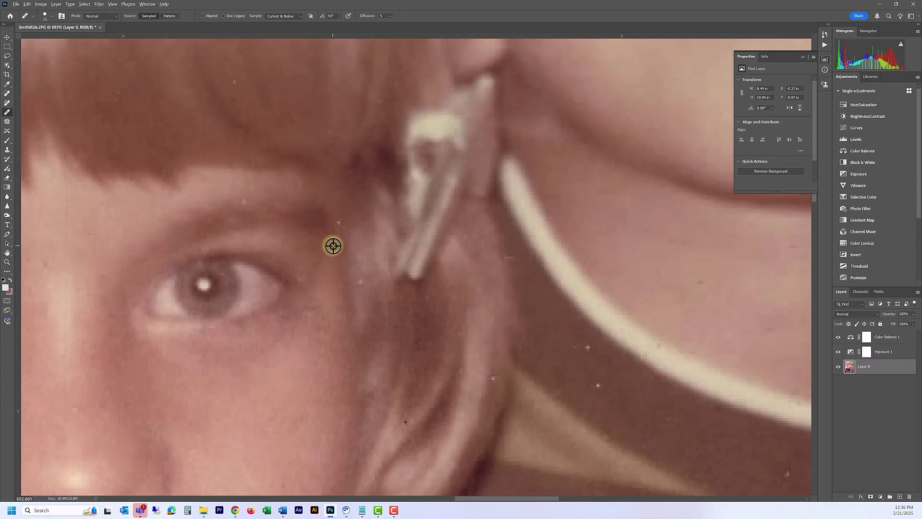
{"action": "left_click", "coordinate": [342, 229], "text": "alt"}
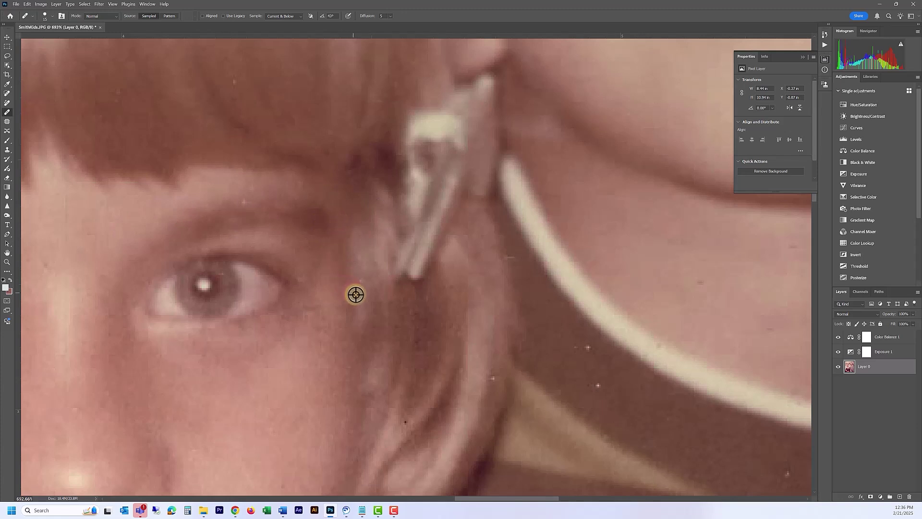
{"action": "left_click", "coordinate": [358, 288], "text": "alt"}
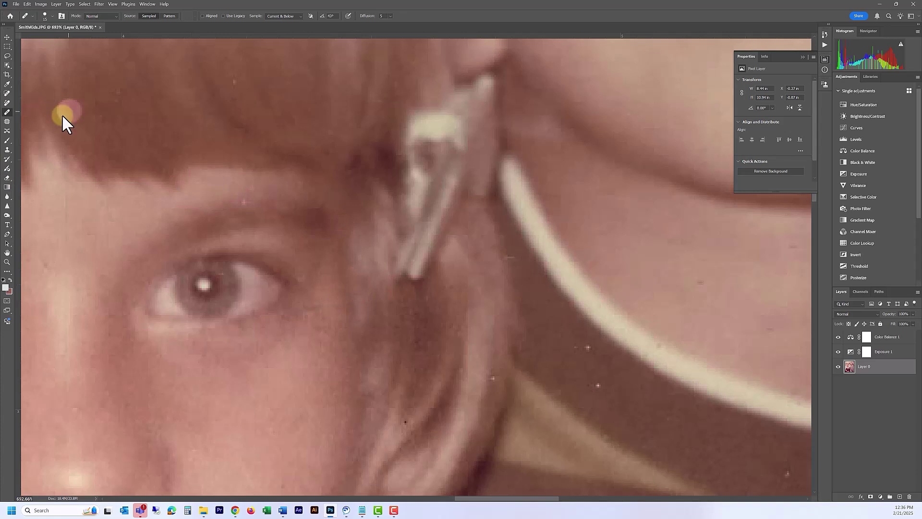
Step: Return to the Spot Healing Brush and remove the specks on the neck and brown shirt of the boy at the back
{"action": "left_click", "coordinate": [8, 93]}
{"action": "scroll", "coordinate": [241, 261], "scroll_direction": "down", "scroll_amount": 5}
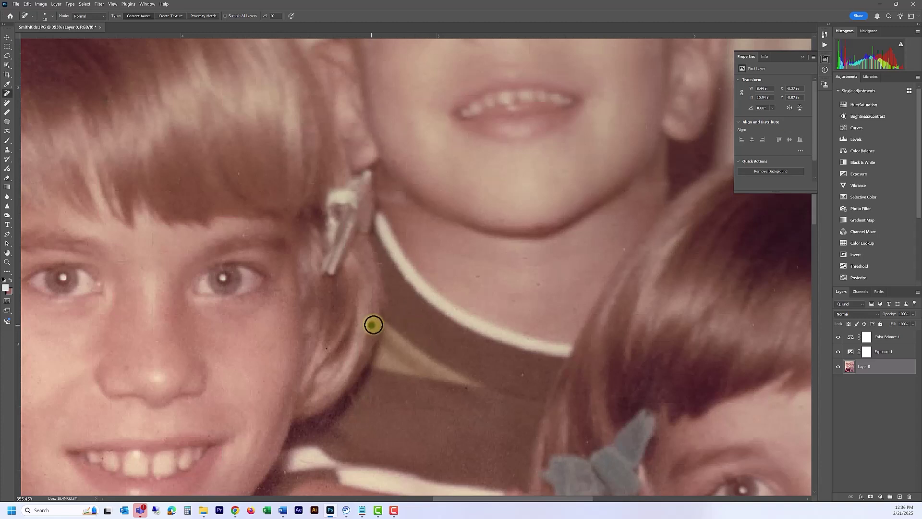
{"action": "left_click", "coordinate": [520, 376]}
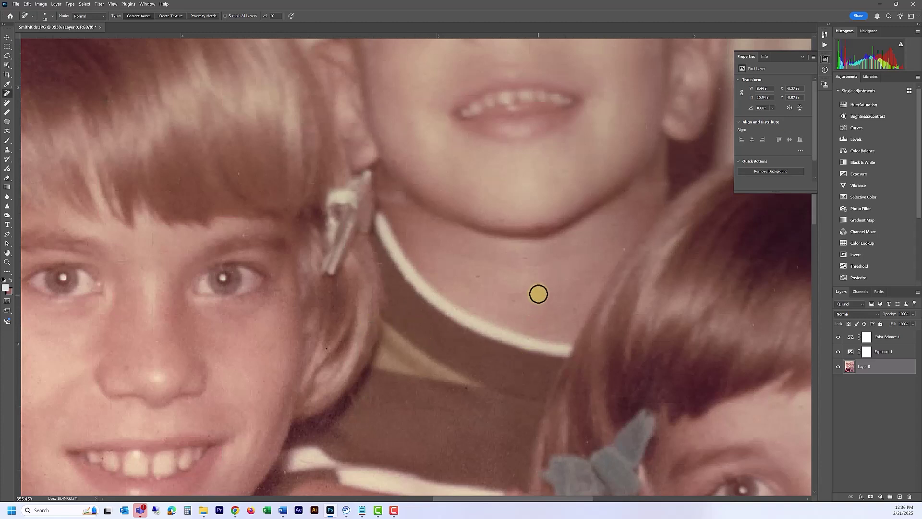
{"action": "left_click", "coordinate": [536, 283]}
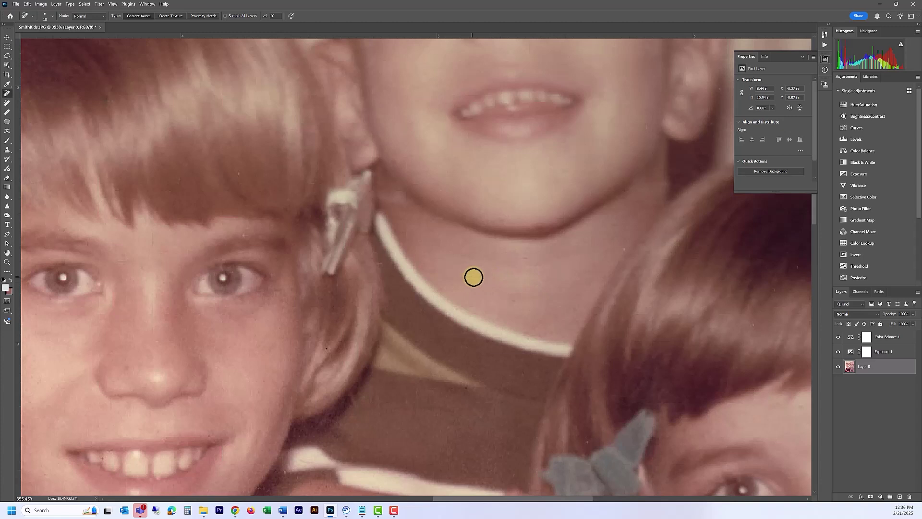
{"action": "left_click", "coordinate": [468, 385]}
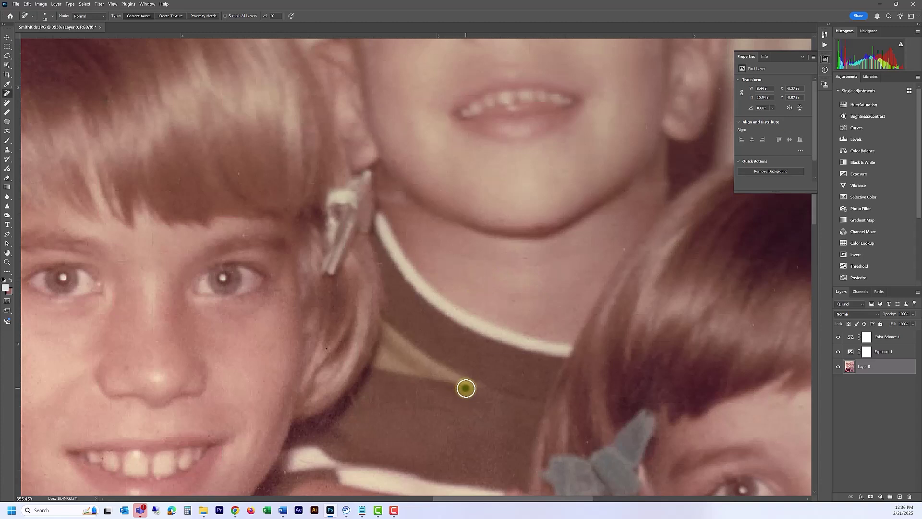
Step: Remove the remaining specks on the boys' faces and hair
{"action": "left_click_drag", "start_coordinate": [457, 280], "coordinate": [456, 449]}
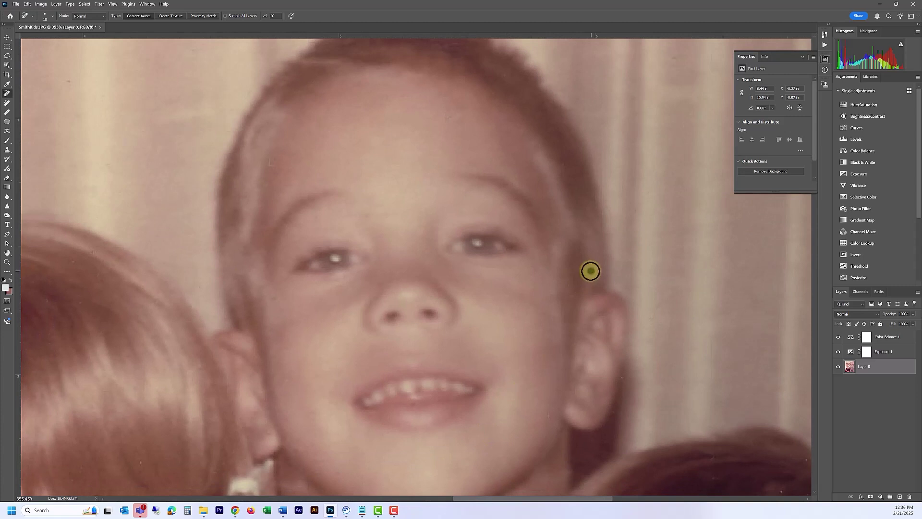
{"action": "left_click_drag", "start_coordinate": [136, 315], "coordinate": [822, 146]}
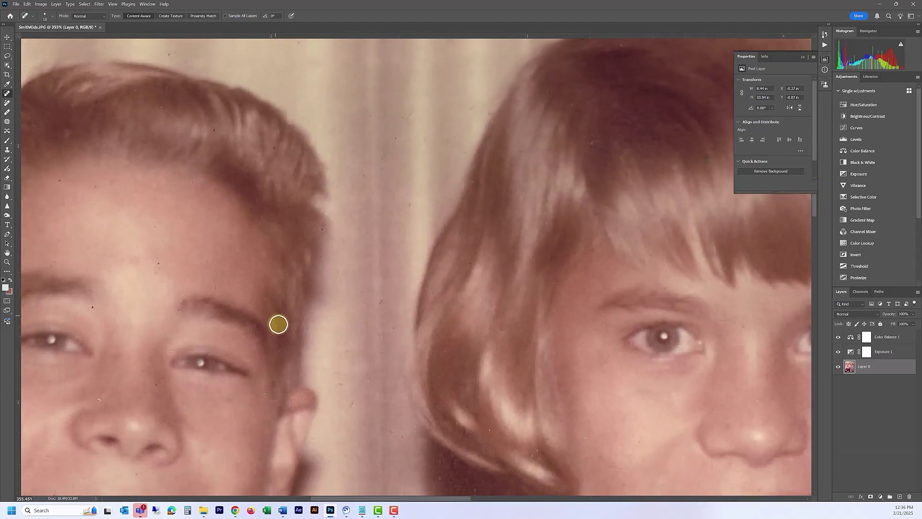
{"action": "left_click_drag", "start_coordinate": [272, 318], "coordinate": [294, 241]}
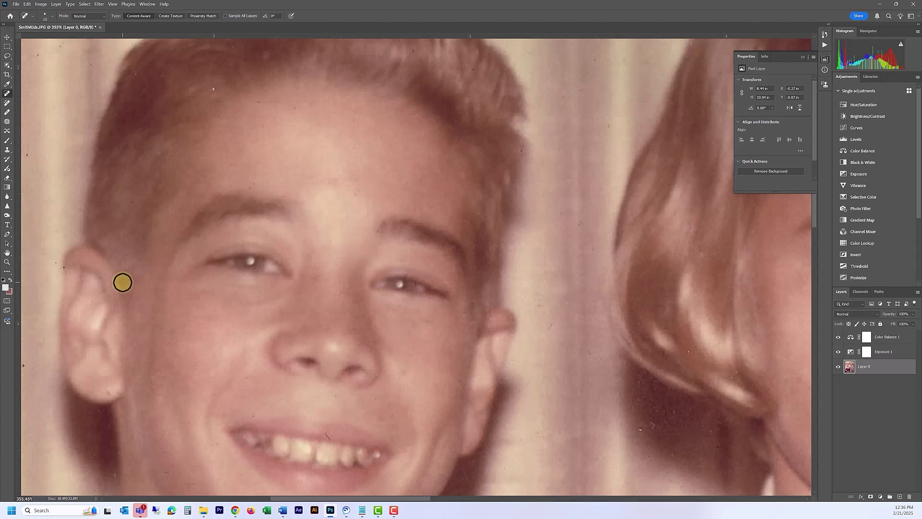
{"action": "left_click_drag", "start_coordinate": [329, 432], "coordinate": [502, 234]}
{"action": "left_click_drag", "start_coordinate": [672, 468], "coordinate": [286, 271]}
{"action": "left_click_drag", "start_coordinate": [287, 446], "coordinate": [332, 245]}
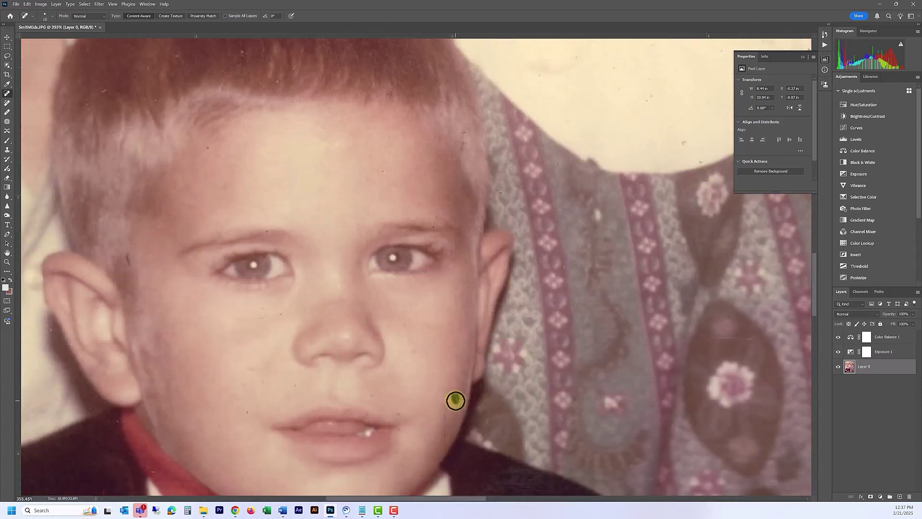
Step: Heal the specks on the patterned shirt, collar and face of the girl with the blue bow
{"action": "left_click_drag", "start_coordinate": [267, 229], "coordinate": [199, 16]}
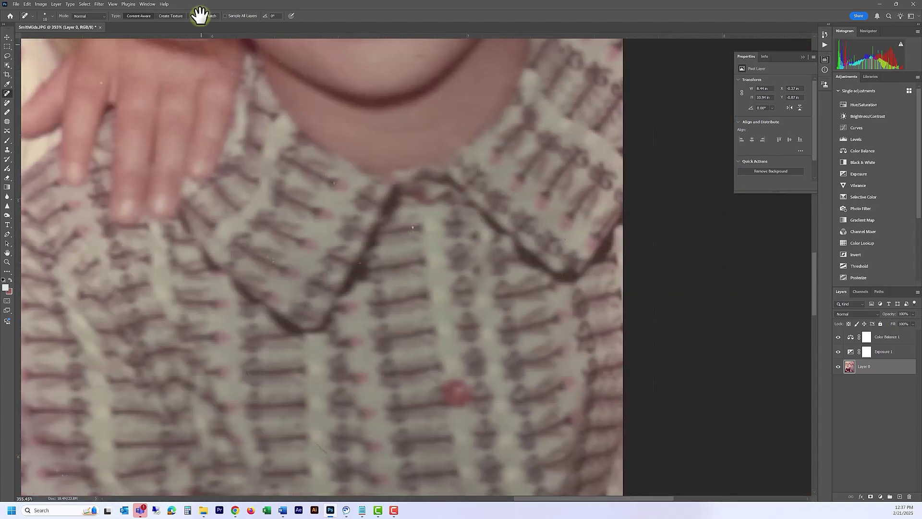
{"action": "left_click", "coordinate": [322, 264]}
{"action": "mouse_move", "coordinate": [354, 150]}
{"action": "left_mouse_down"}
{"action": "mouse_move", "coordinate": [346, 467]}
{"action": "mouse_move", "coordinate": [364, 474]}
{"action": "left_mouse_up"}
{"action": "left_click", "coordinate": [391, 380]}
{"action": "scroll", "coordinate": [294, 274], "scroll_direction": "down", "scroll_amount": 8}
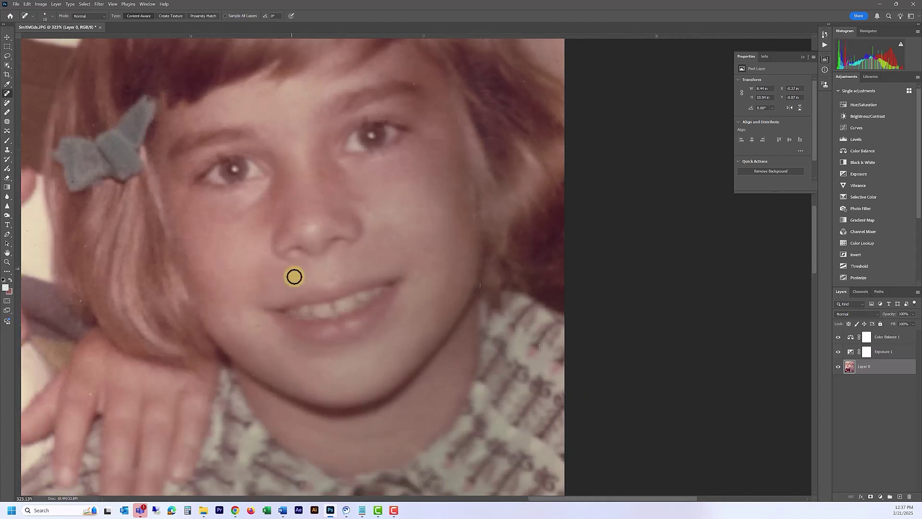
{"action": "scroll", "coordinate": [313, 309], "scroll_direction": "down", "scroll_amount": 2}
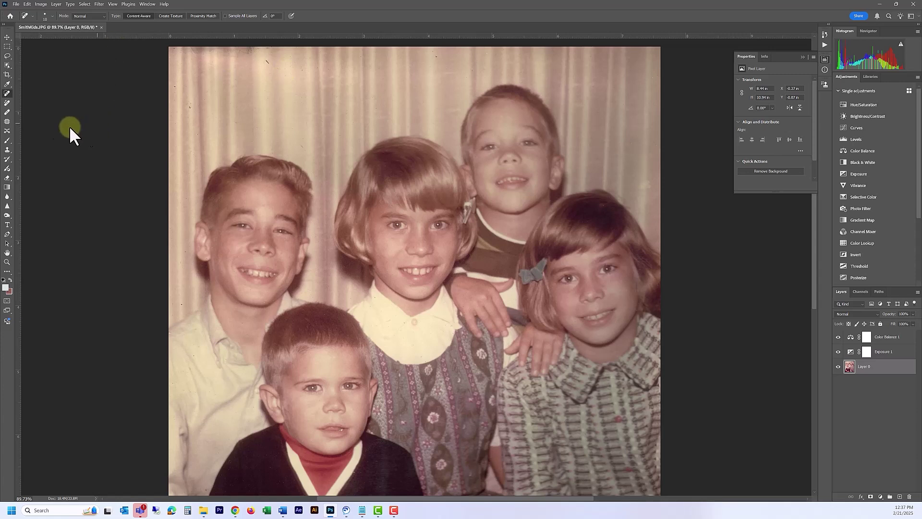
Step: Switch to the Remove tool, dismiss its tip and reduce the brush size to 80
{"action": "left_click", "coordinate": [7, 102]}
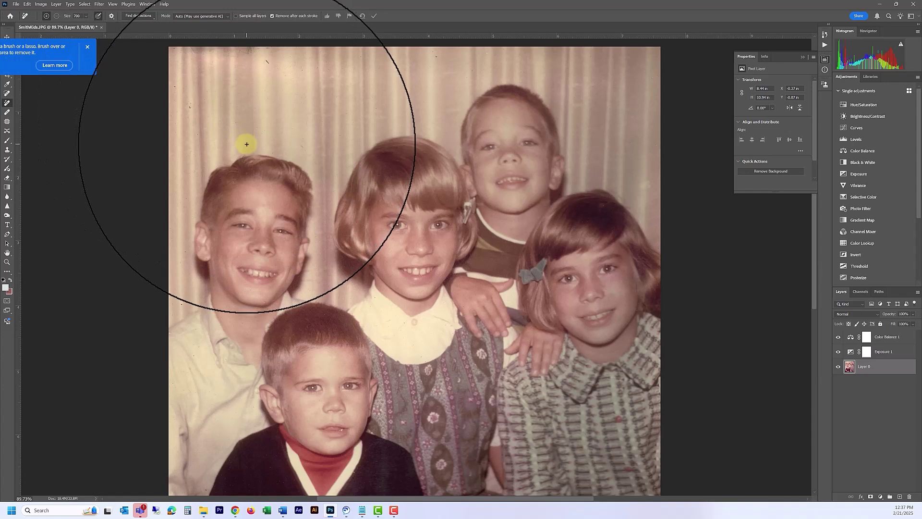
{"action": "left_click", "coordinate": [88, 46]}
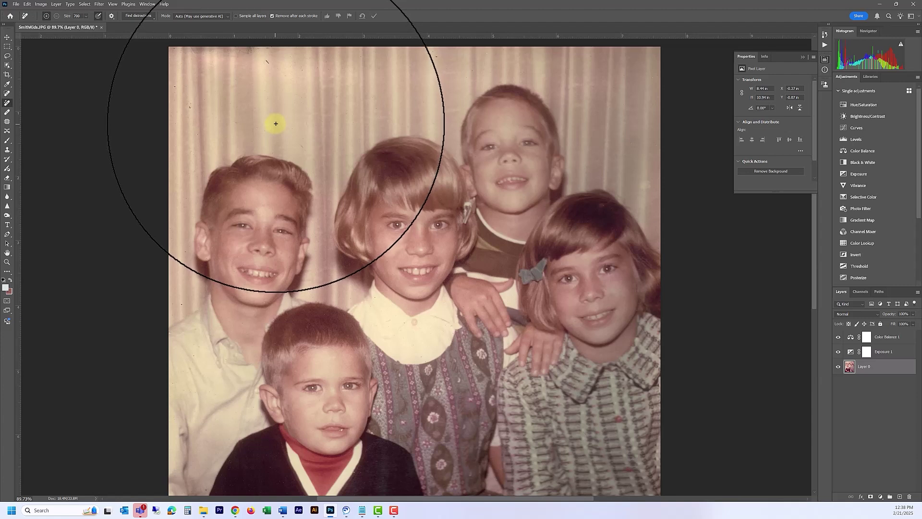
{"action": "key", "text": "bracketleft"}
{"action": "key", "text": "bracketleft"}
{"action": "key", "text": "bracketleft"}
{"action": "key", "text": "bracketleft"}
{"action": "key", "text": "bracketleft"}
{"action": "key", "text": "bracketleft"}
{"action": "key", "text": "bracketleft"}
{"action": "key", "text": "bracketleft"}
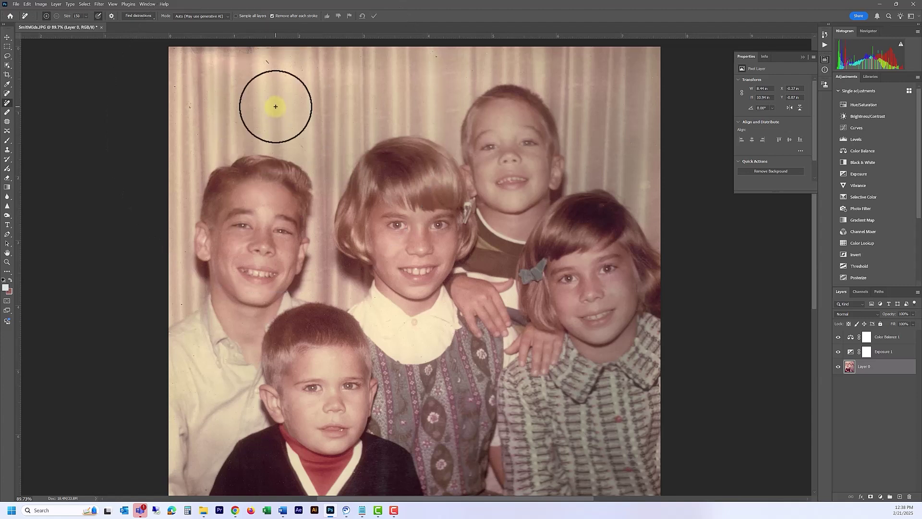
{"action": "key", "text": "bracketleft"}
{"action": "key", "text": "bracketleft"}
{"action": "key", "text": "bracketleft"}
{"action": "key", "text": "bracketleft"}
{"action": "key", "text": "bracketleft"}
{"action": "key", "text": "bracketleft"}
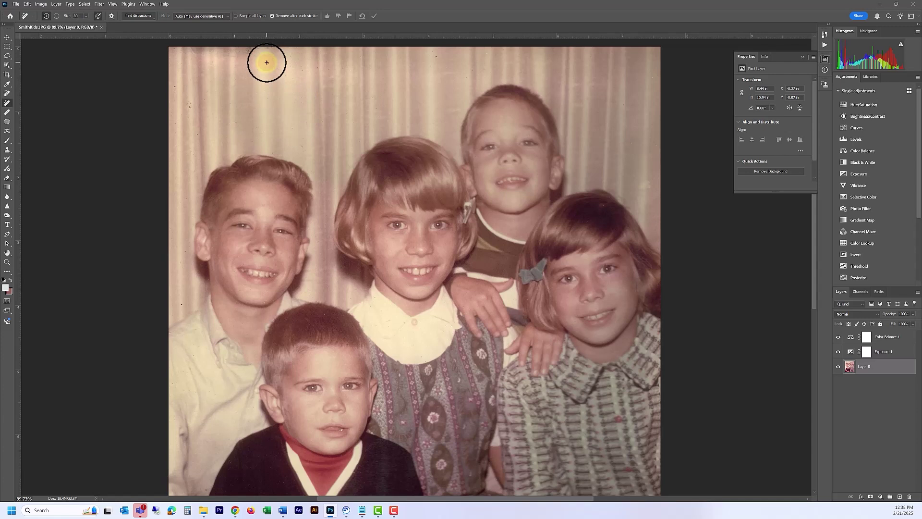
Step: Remove the dark scratch and spots from the curtain background with the Remove tool, using a smaller brush for the marks along the photo's edges
{"action": "left_click", "coordinate": [267, 63]}
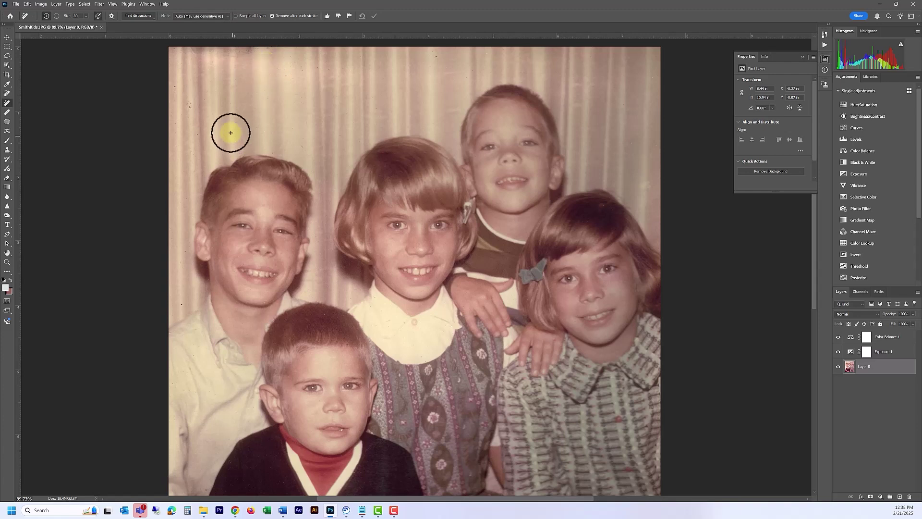
{"action": "left_click", "coordinate": [191, 107]}
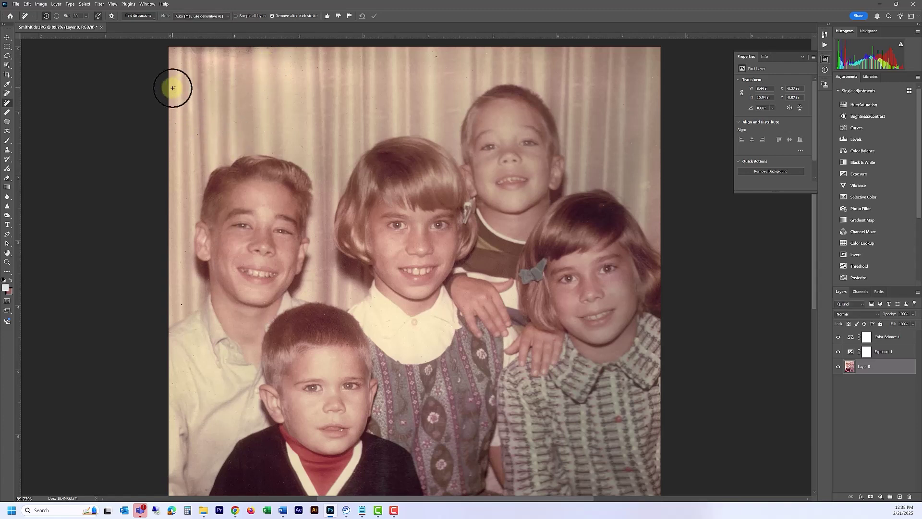
{"action": "key", "text": "bracketleft"}
{"action": "key", "text": "bracketleft"}
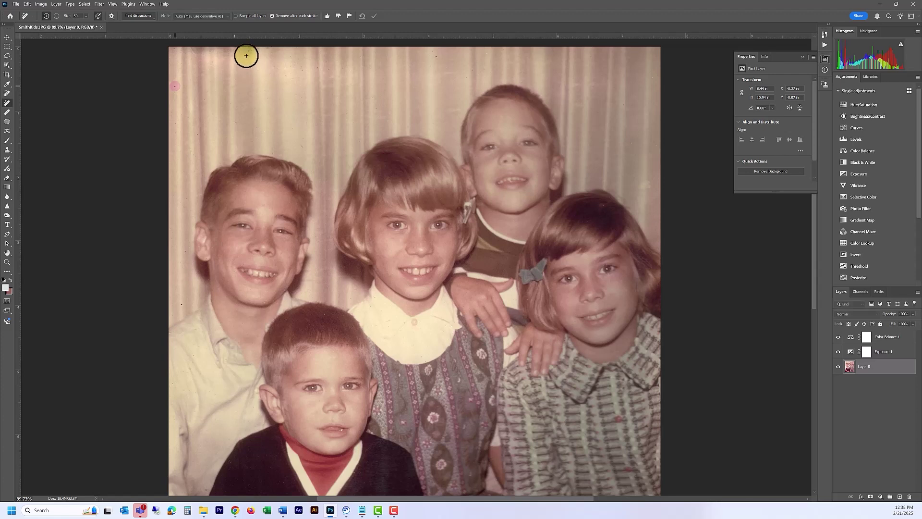
{"action": "mouse_move", "coordinate": [269, 49]}
{"action": "left_mouse_down"}
{"action": "mouse_move", "coordinate": [177, 48]}
{"action": "mouse_move", "coordinate": [255, 43]}
{"action": "left_mouse_up"}
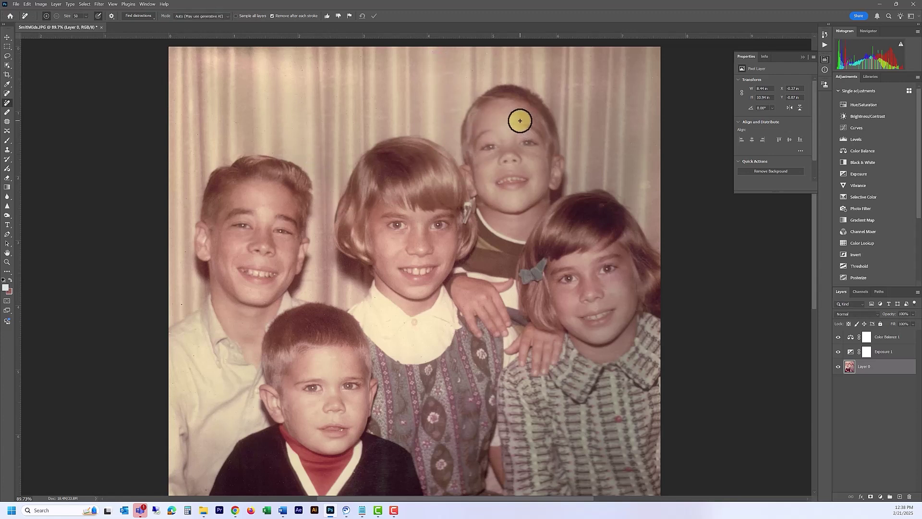
{"action": "left_click_drag", "start_coordinate": [520, 128], "coordinate": [368, 140]}
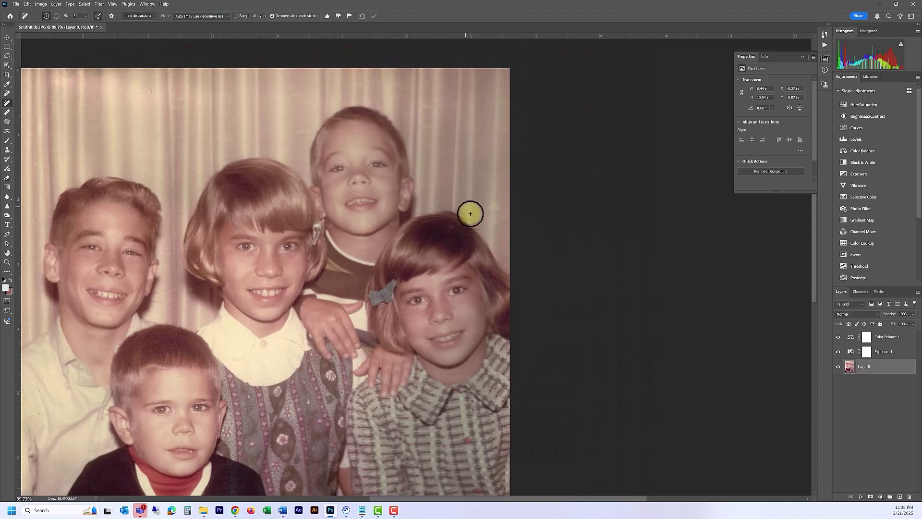
Step: Remove the specks from the curtain beside the girl with the bow and from the youngest boy's dark sweater, using a smaller brush
{"action": "scroll", "coordinate": [475, 213], "scroll_direction": "up", "scroll_amount": 5}
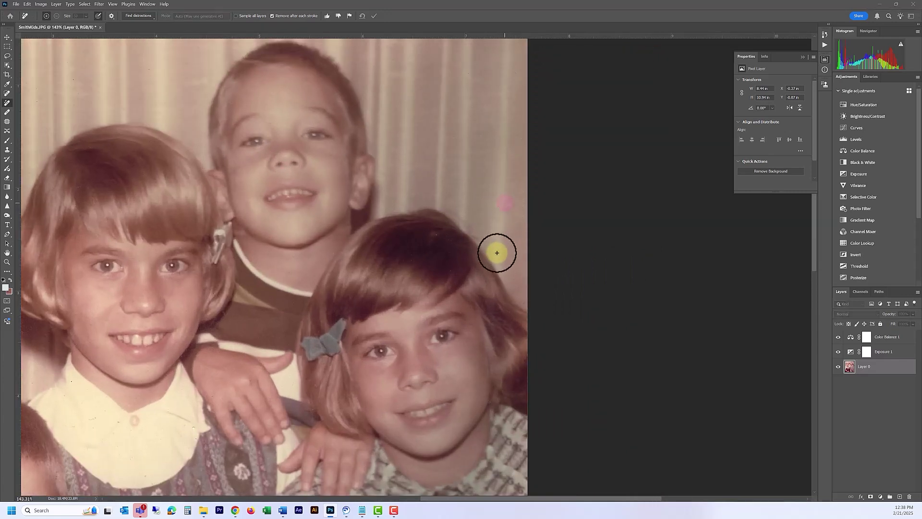
{"action": "left_click_drag", "start_coordinate": [409, 315], "coordinate": [467, 64]}
{"action": "left_click_drag", "start_coordinate": [322, 337], "coordinate": [424, 163]}
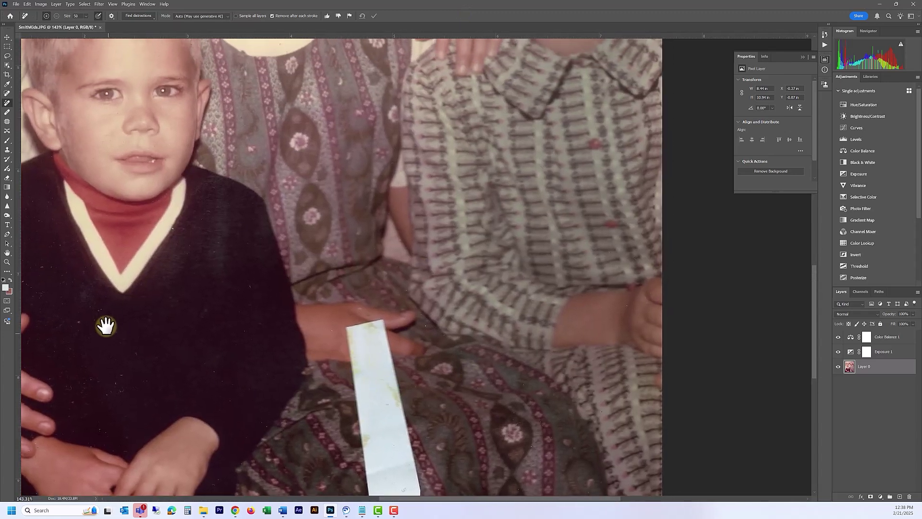
{"action": "left_click_drag", "start_coordinate": [106, 325], "coordinate": [282, 318]}
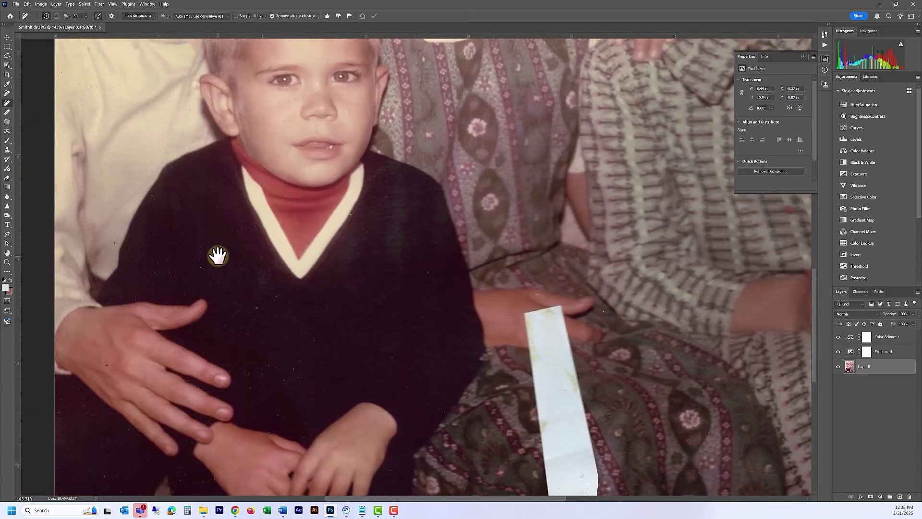
{"action": "key", "text": "bracketleft"}
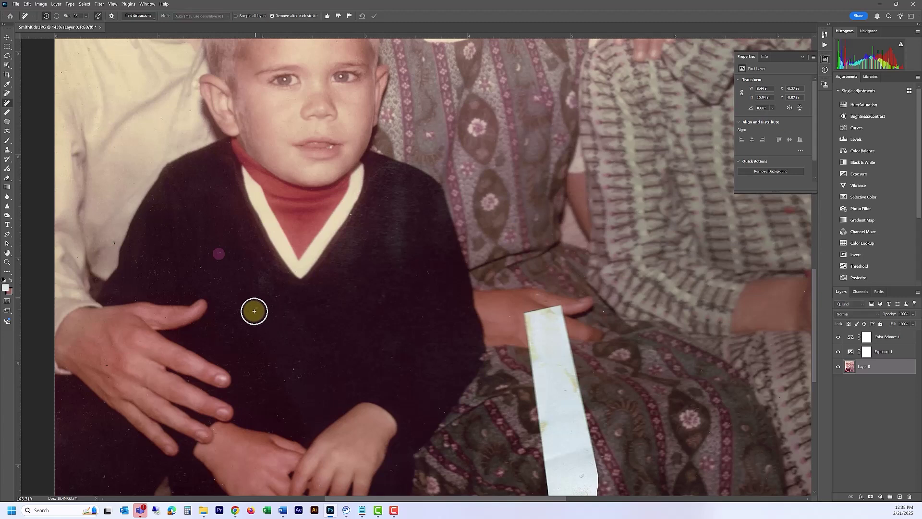
{"action": "left_click", "coordinate": [257, 306]}
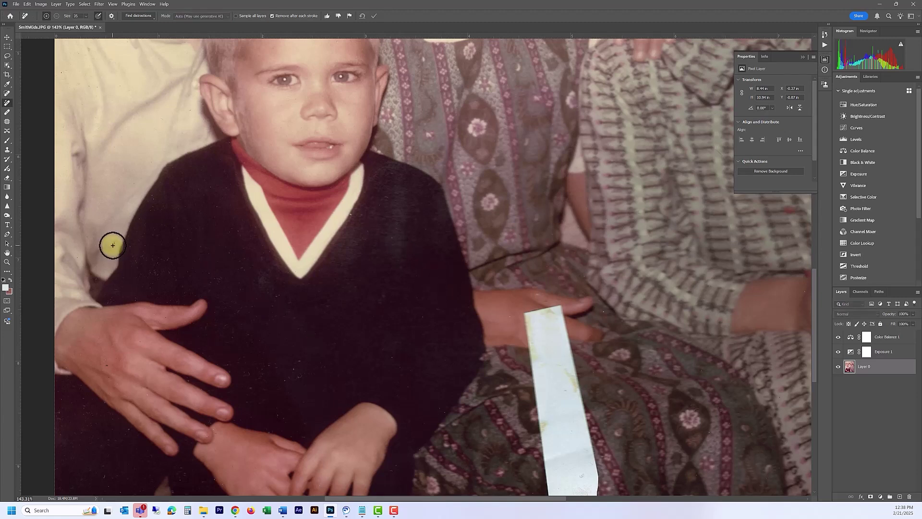
{"action": "left_click_drag", "start_coordinate": [61, 492], "coordinate": [321, 405]}
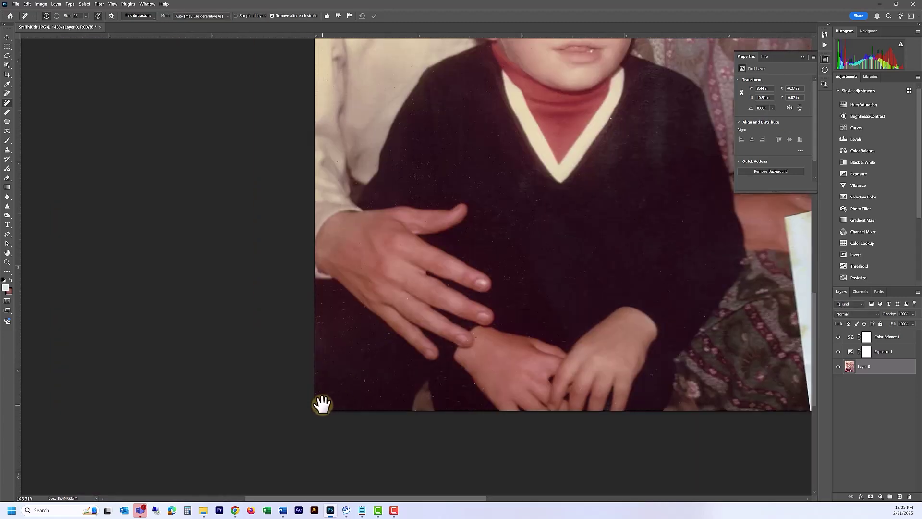
Step: Select the white strip over the patterned dress and hand with the Lasso tool, leaving a loose margin down to the photo's lower edge
{"action": "scroll", "coordinate": [506, 198], "scroll_direction": "down", "scroll_amount": 3}
{"action": "scroll", "coordinate": [362, 304], "scroll_direction": "down", "scroll_amount": 5}
{"action": "left_click_drag", "start_coordinate": [598, 124], "coordinate": [397, 186]}
{"action": "key", "text": "v"}
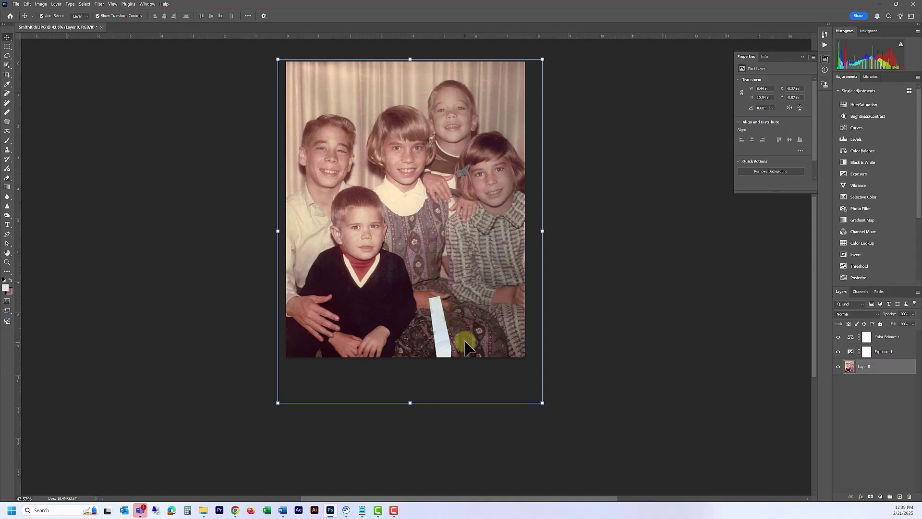
{"action": "scroll", "coordinate": [465, 341], "scroll_direction": "up", "scroll_amount": 8}
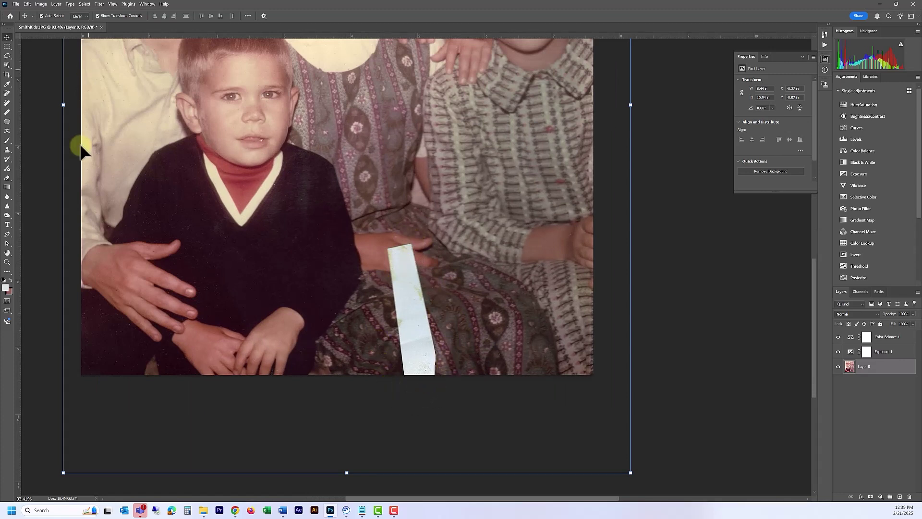
{"action": "left_click", "coordinate": [7, 56]}
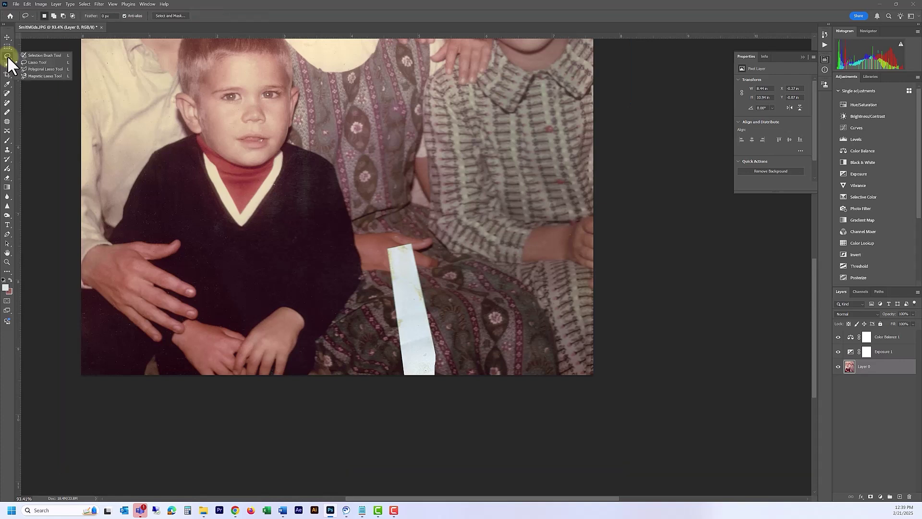
{"action": "left_click", "coordinate": [32, 62]}
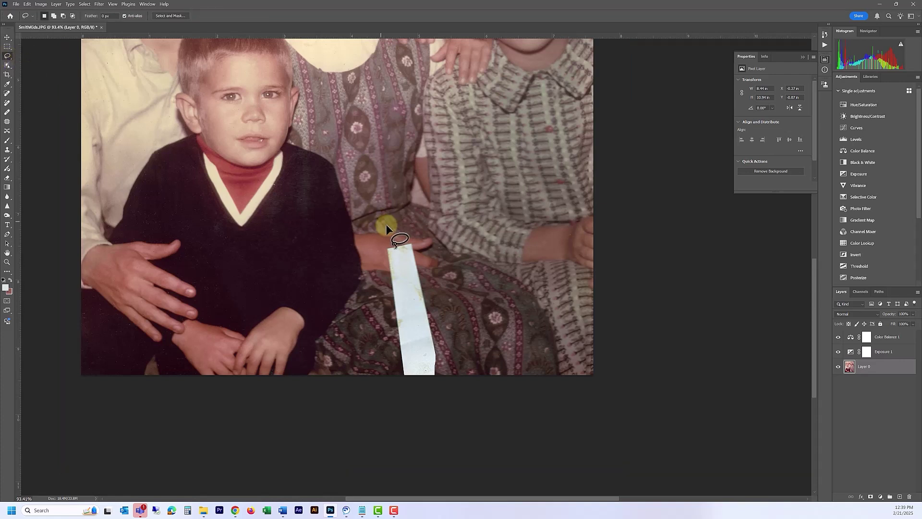
{"action": "mouse_move", "coordinate": [404, 238]}
{"action": "left_mouse_down"}
{"action": "mouse_move", "coordinate": [382, 244]}
{"action": "mouse_move", "coordinate": [377, 259]}
{"action": "mouse_move", "coordinate": [386, 374]}
{"action": "mouse_move", "coordinate": [408, 395]}
{"action": "mouse_move", "coordinate": [446, 394]}
{"action": "mouse_move", "coordinate": [457, 378]}
{"action": "mouse_move", "coordinate": [433, 285]}
{"action": "left_mouse_up"}
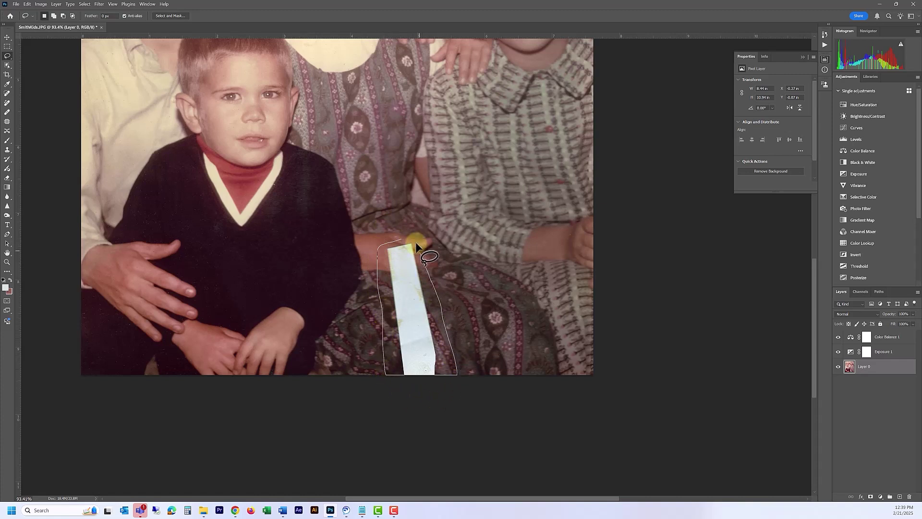
{"action": "left_click_drag", "start_coordinate": [416, 244], "coordinate": [404, 240]}
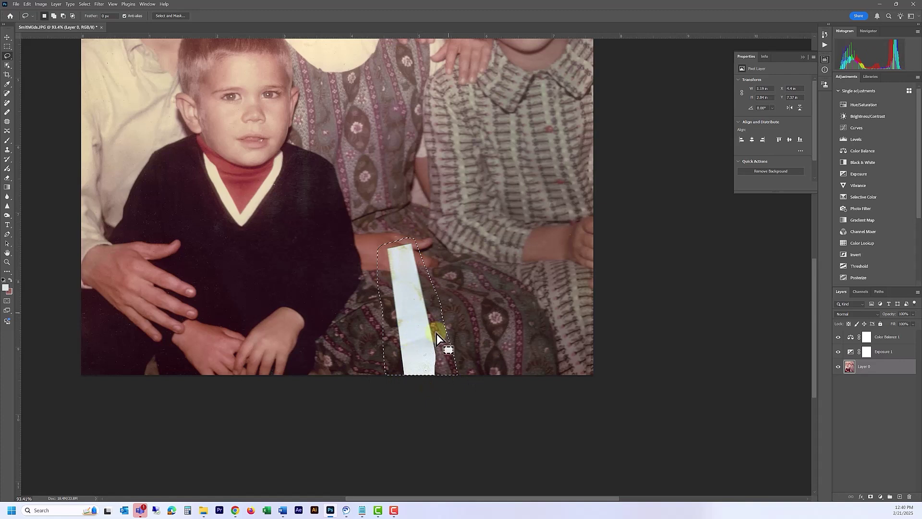
Step: Run Generative Fill without a prompt on the selection around the white strip
{"action": "left_click", "coordinate": [7, 37]}
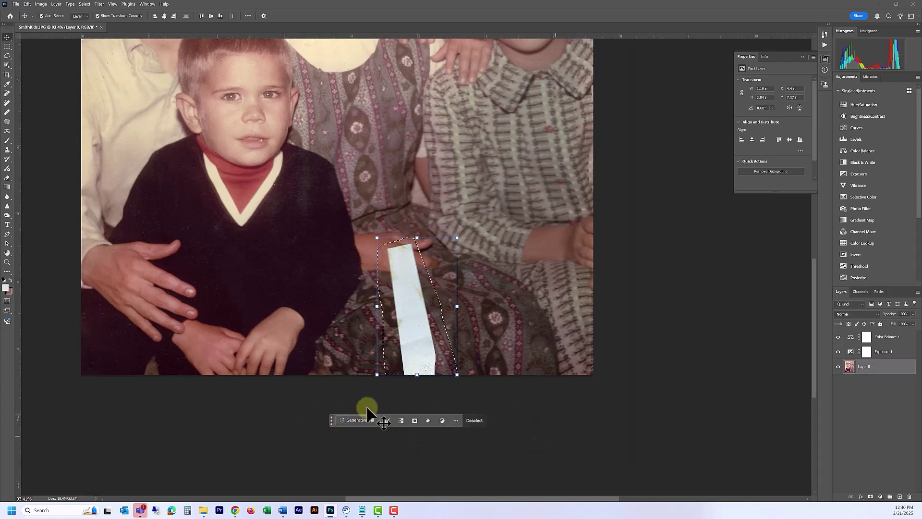
{"action": "left_click", "coordinate": [147, 4]}
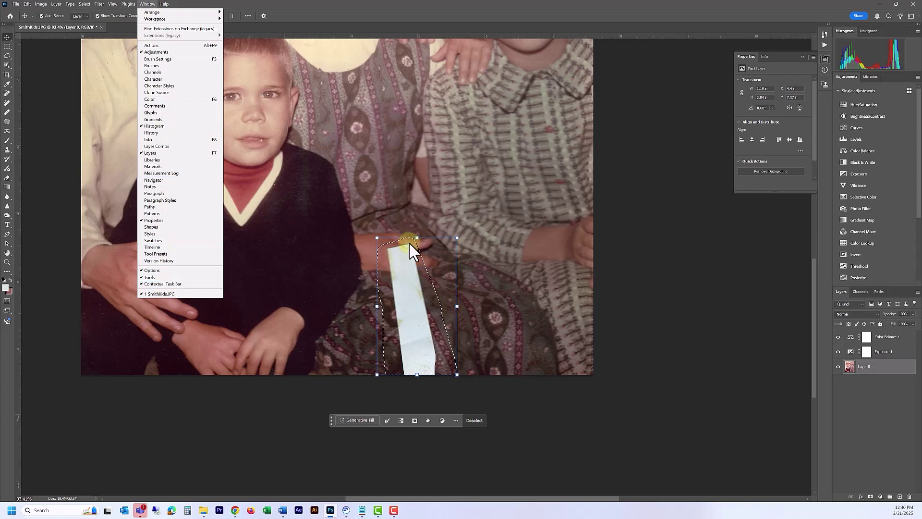
{"action": "left_click", "coordinate": [311, 410]}
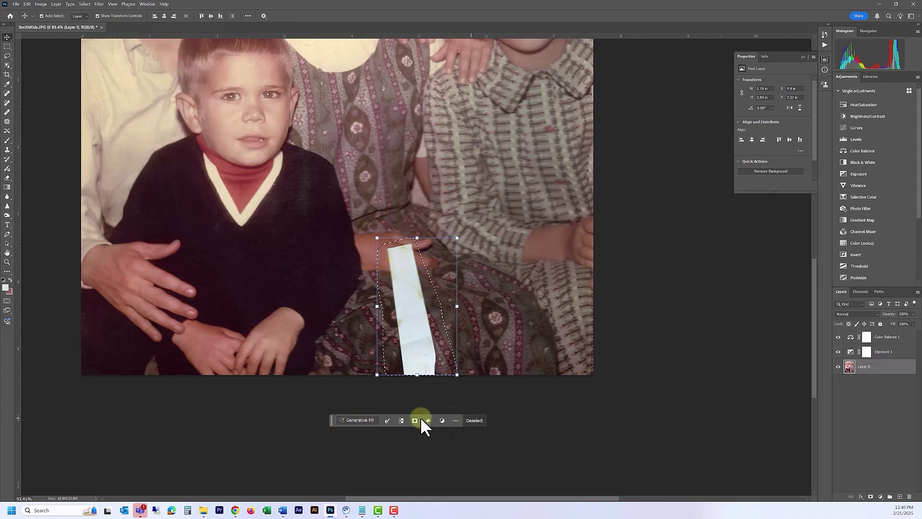
{"action": "left_click", "coordinate": [360, 420]}
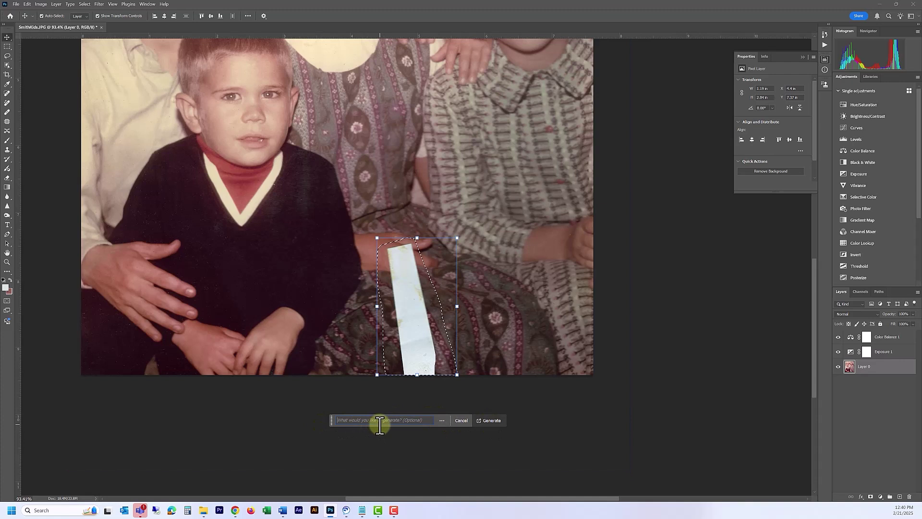
{"action": "left_click", "coordinate": [488, 420]}
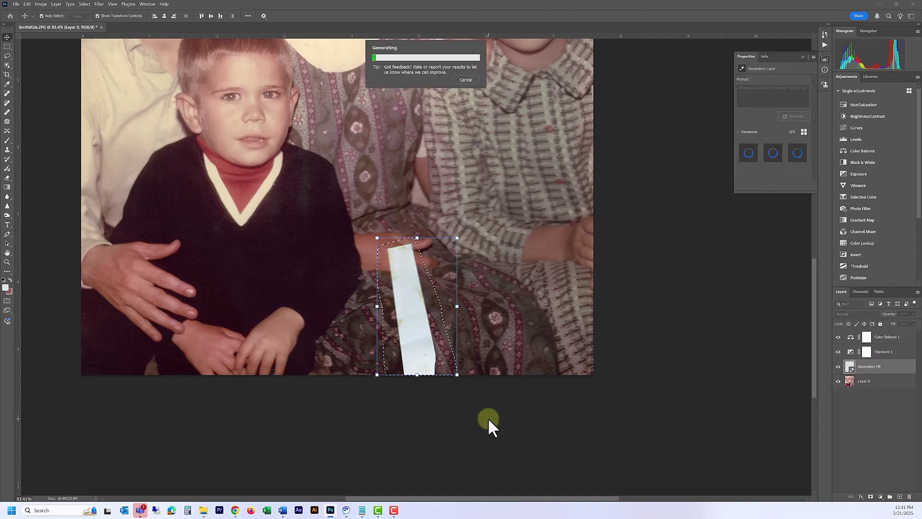
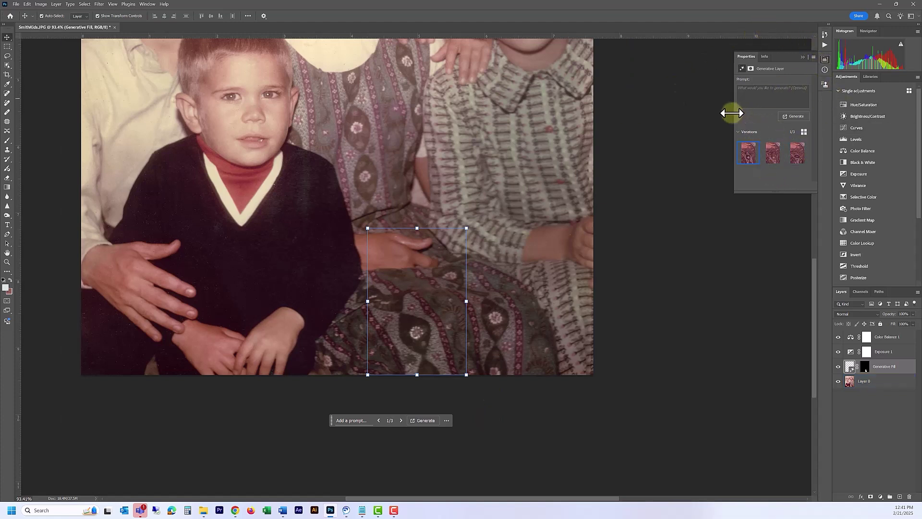
Step: Enlarge the area showing the generated variations, compare them on the dress and keep the third one
{"action": "left_click_drag", "start_coordinate": [731, 112], "coordinate": [693, 114]}
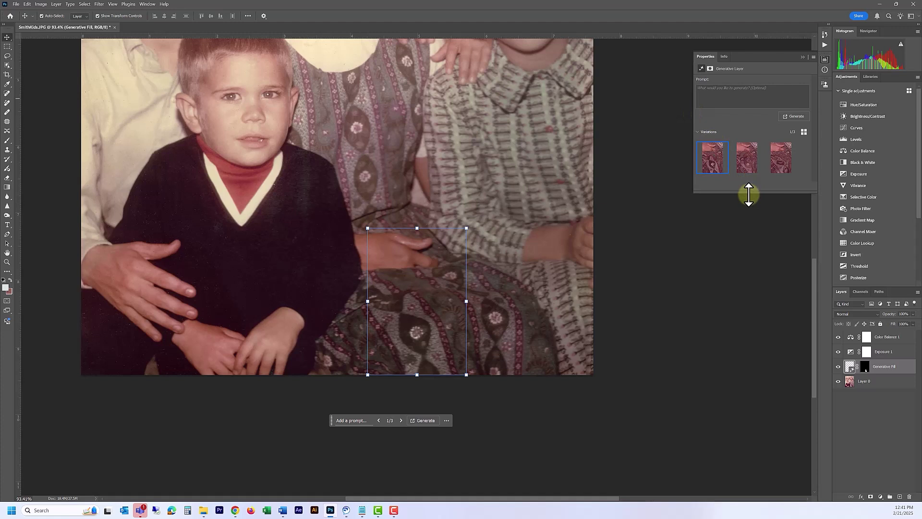
{"action": "left_click_drag", "start_coordinate": [749, 195], "coordinate": [747, 285]}
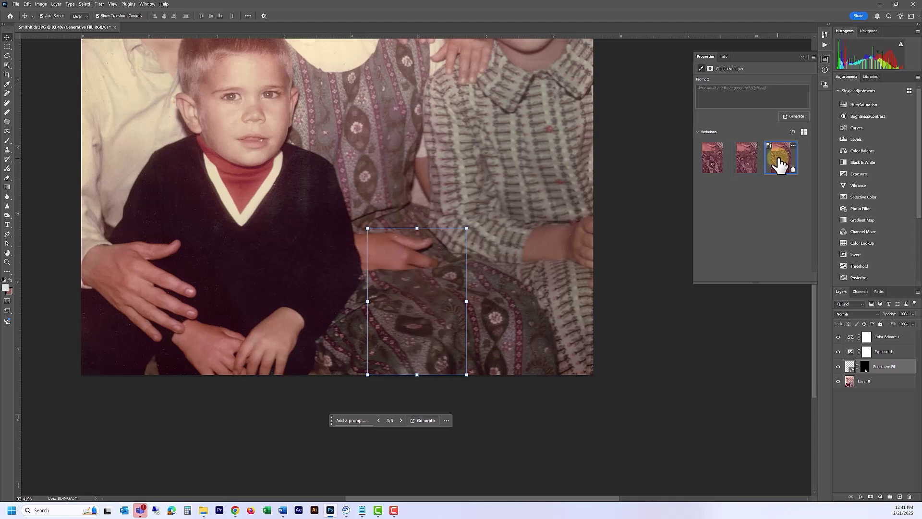
{"action": "left_click", "coordinate": [750, 161]}
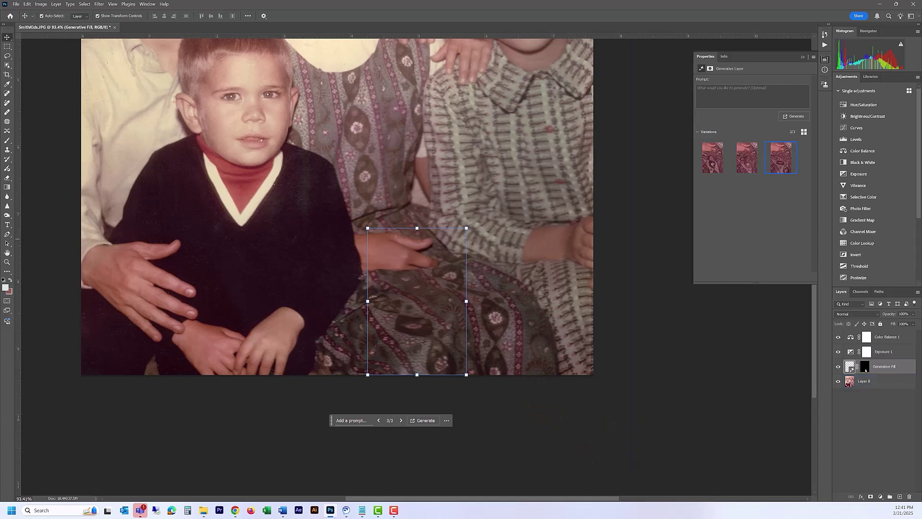
{"action": "scroll", "coordinate": [440, 168], "scroll_direction": "down", "scroll_amount": 5}
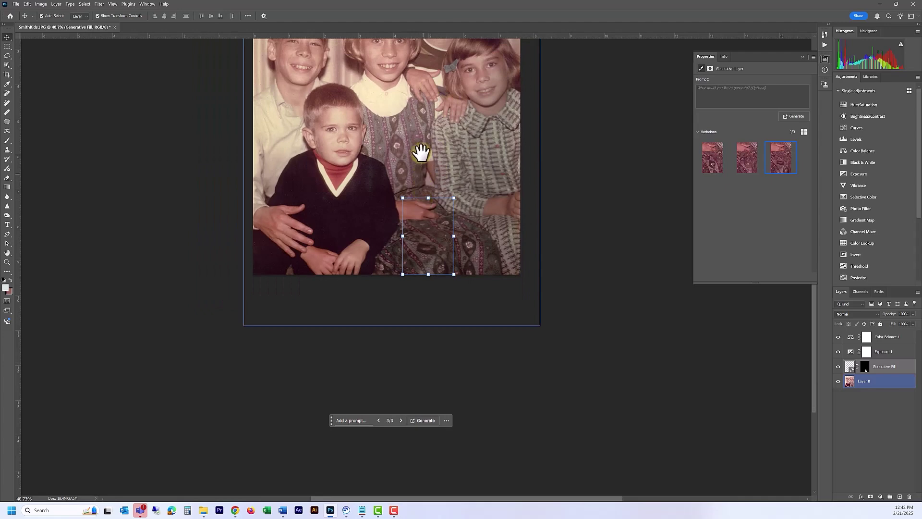
{"action": "left_click_drag", "start_coordinate": [422, 150], "coordinate": [394, 283]}
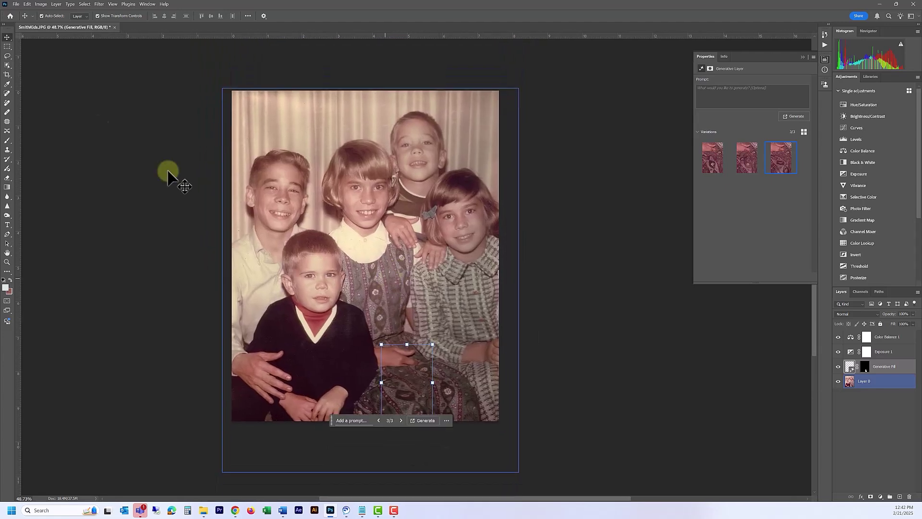
Step: Start saving a copy of the restored photo with JPEG as the file type
{"action": "left_click", "coordinate": [15, 5]}
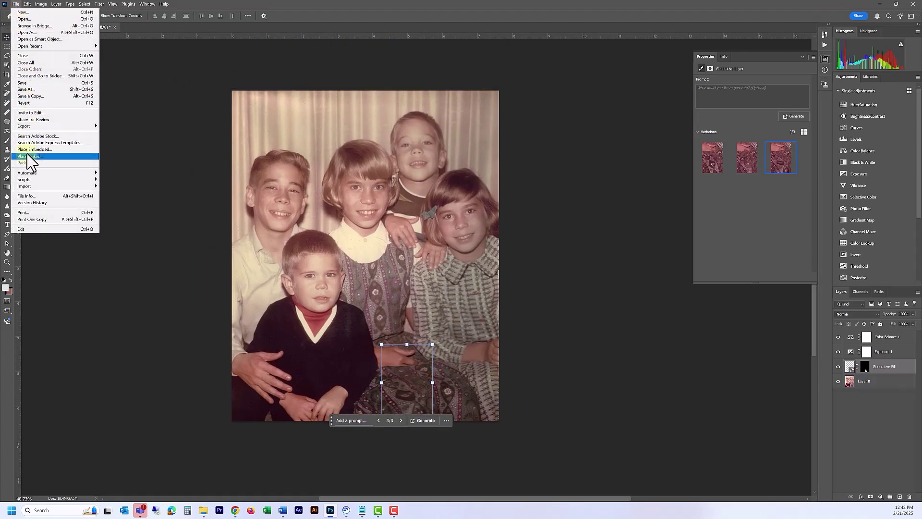
{"action": "mouse_move", "coordinate": [27, 126]}
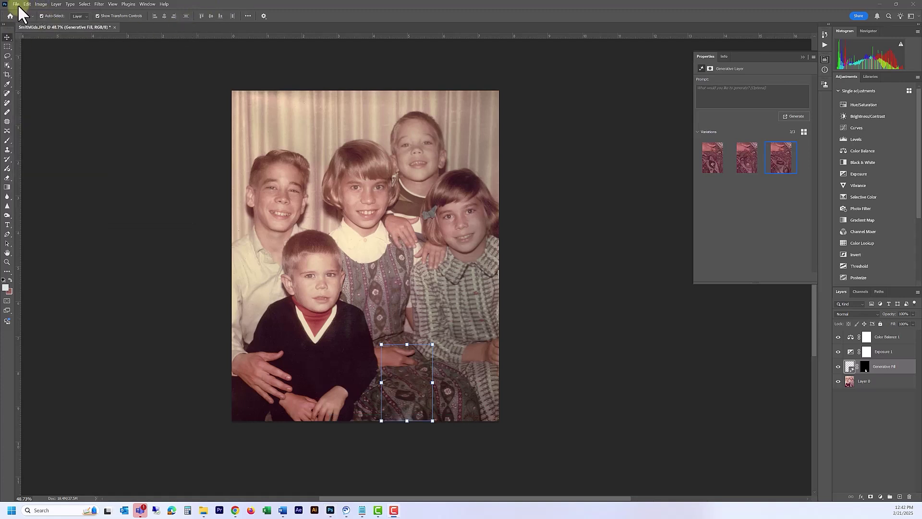
{"action": "left_click", "coordinate": [17, 5]}
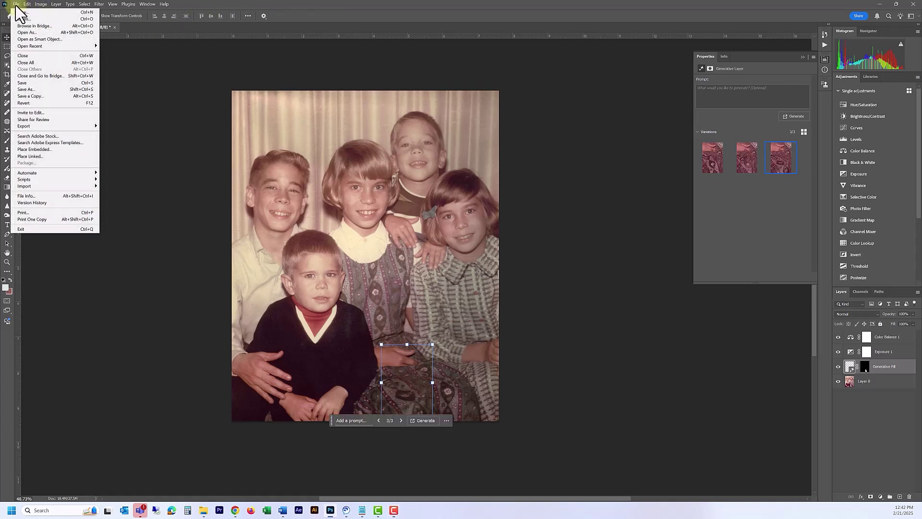
{"action": "left_click", "coordinate": [29, 96]}
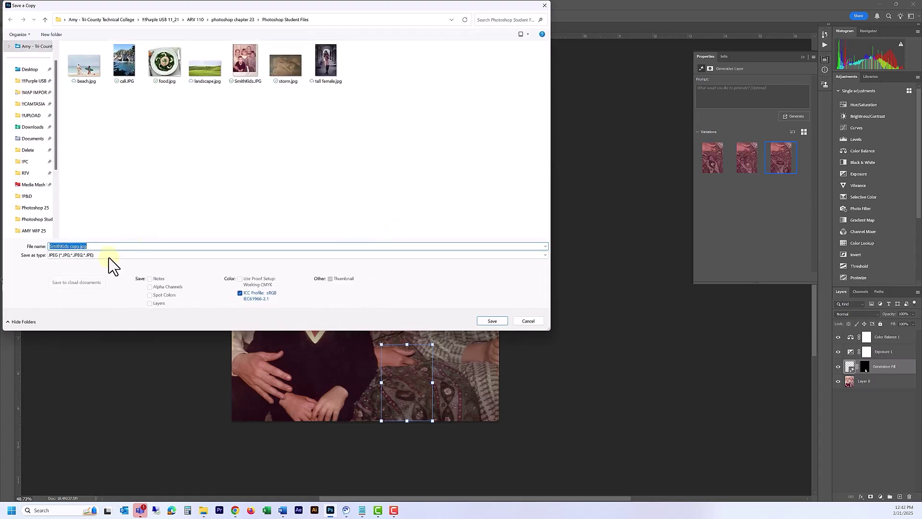
{"action": "left_click", "coordinate": [109, 256]}
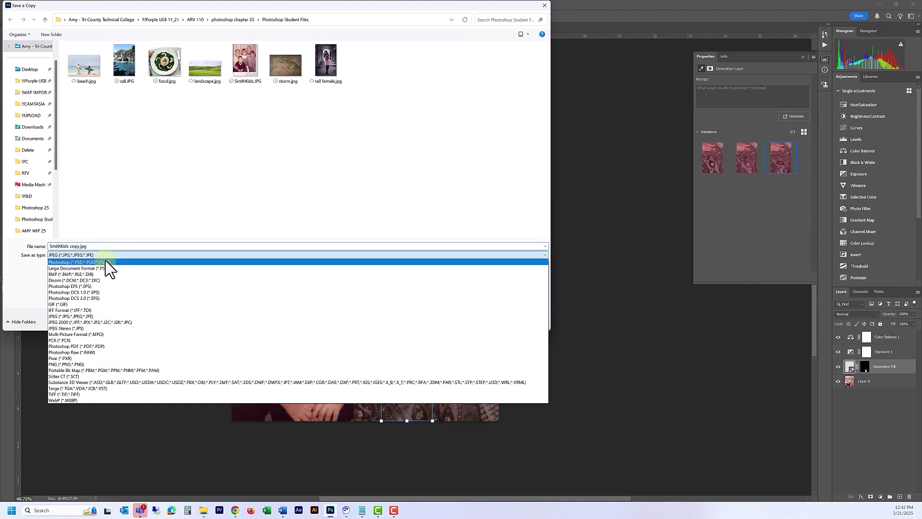
{"action": "left_click", "coordinate": [89, 317]}
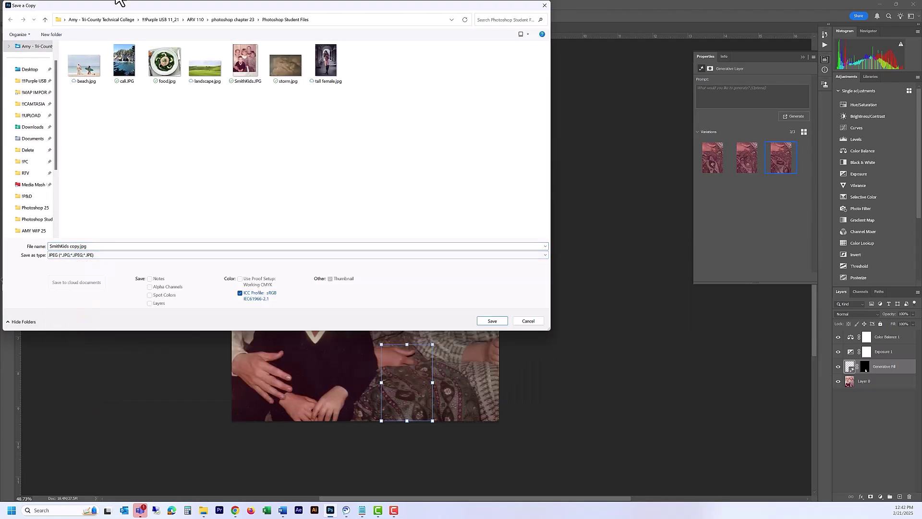
Step: Save the JPEG copy in the personal WIP 25 folder, naming it with the author's surname followed by "-Smith-kids"
{"action": "left_click", "coordinate": [243, 21]}
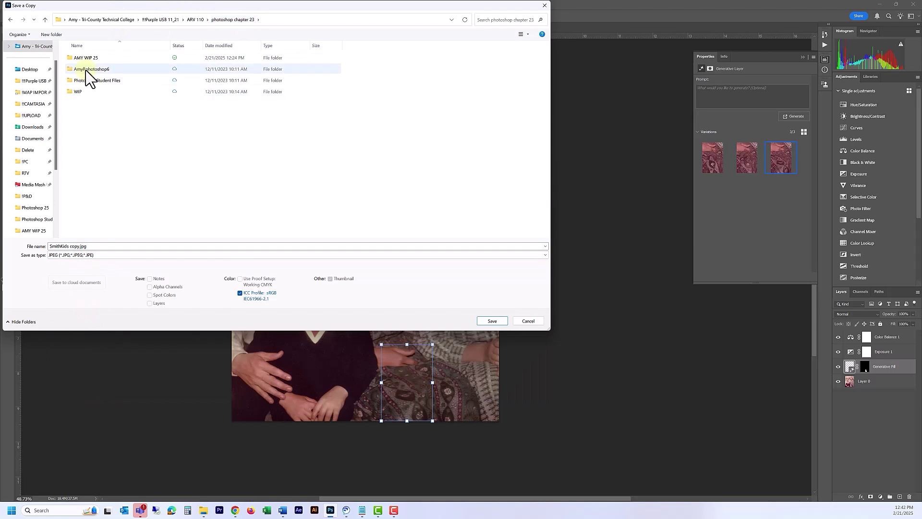
{"action": "left_click", "coordinate": [86, 58]}
{"action": "double_click", "coordinate": [85, 58]}
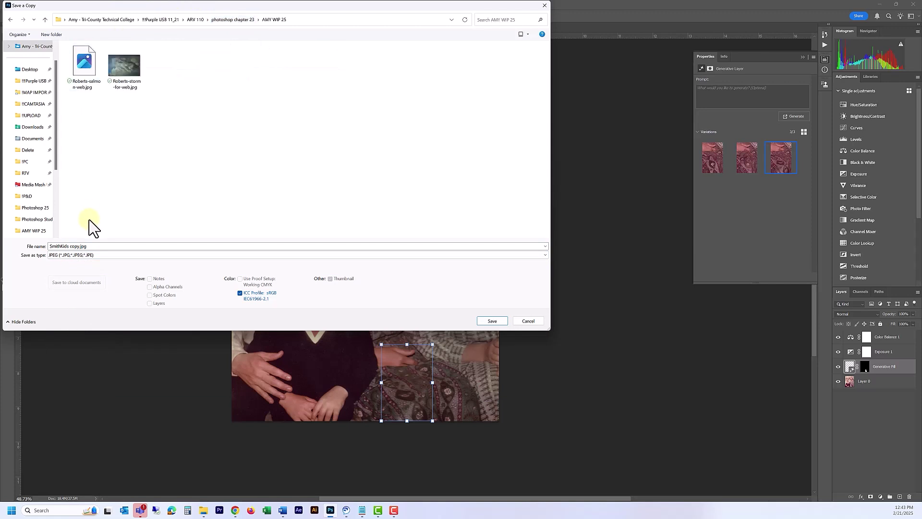
{"action": "triple_click", "coordinate": [97, 246]}
{"action": "type", "text": "Rob"}
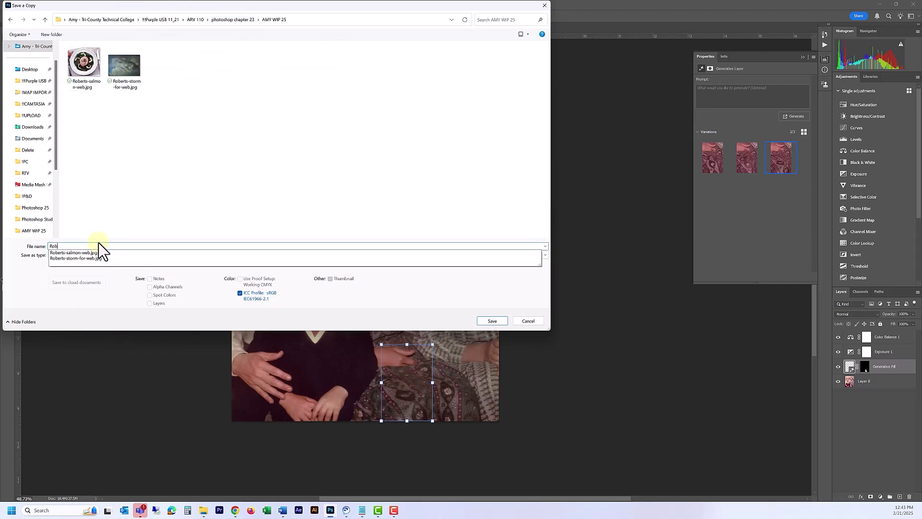
{"action": "type", "text": "erts-Smith-kids"}
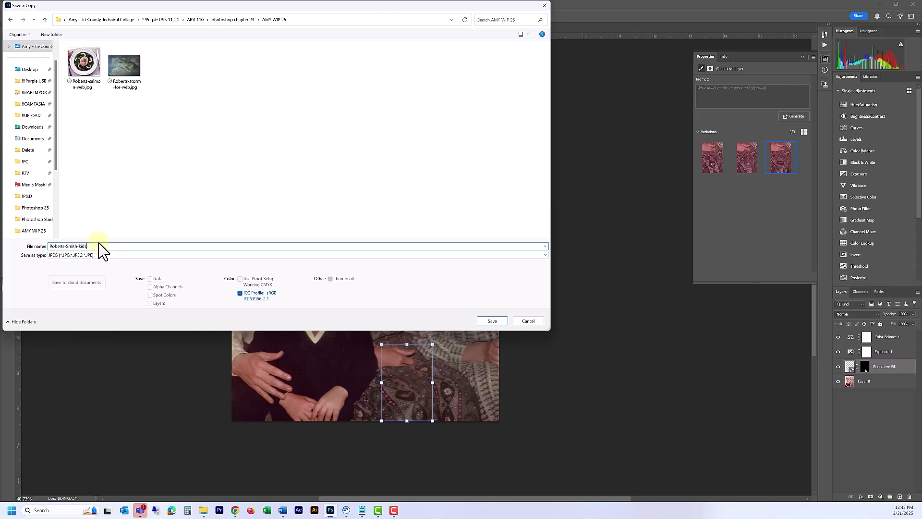
{"action": "left_click", "coordinate": [493, 322]}
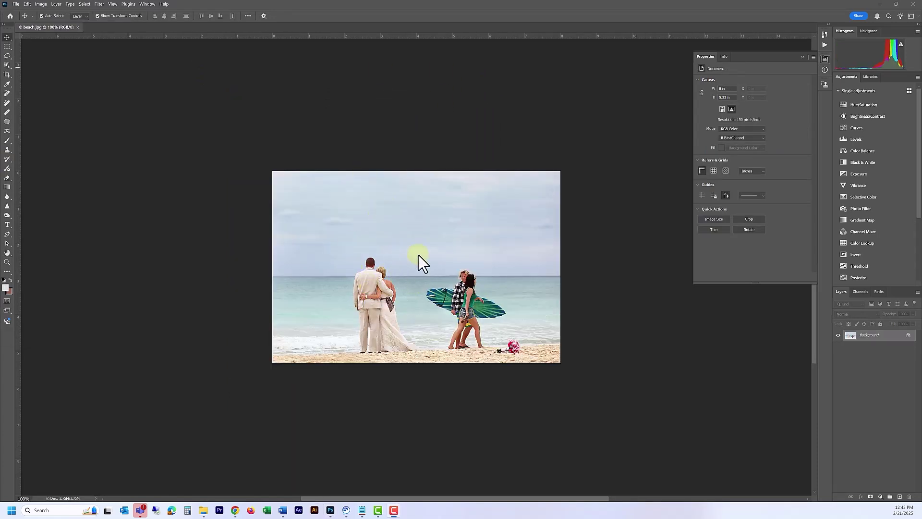
{"action": "scroll", "coordinate": [425, 311], "scroll_direction": "up", "scroll_amount": 5}
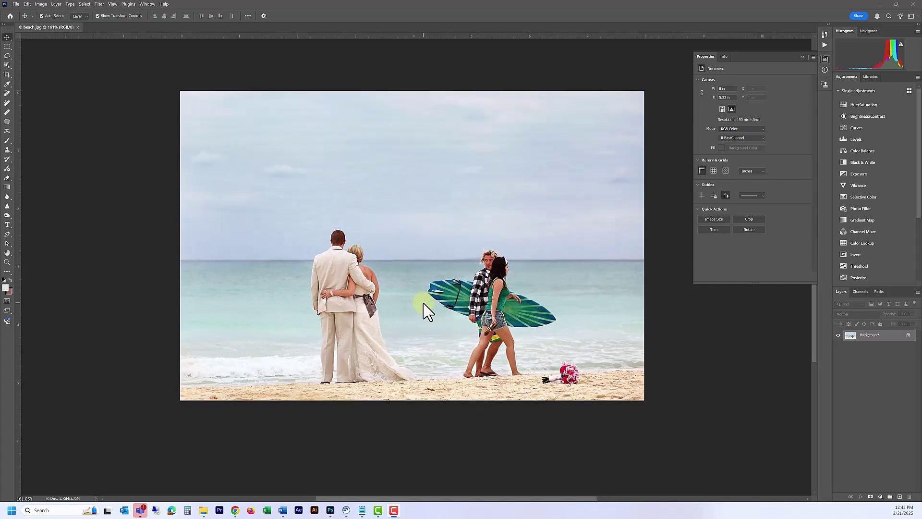
{"action": "scroll", "coordinate": [425, 311], "scroll_direction": "up", "scroll_amount": 1}
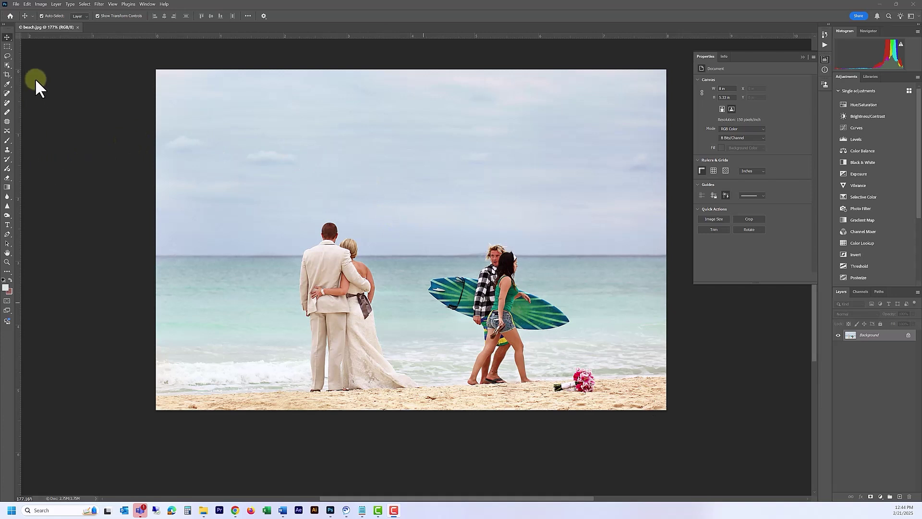
Step: Outline the surfer couple loosely with the Lasso tool and remove them using Generative Fill without a prompt
{"action": "left_click", "coordinate": [8, 57]}
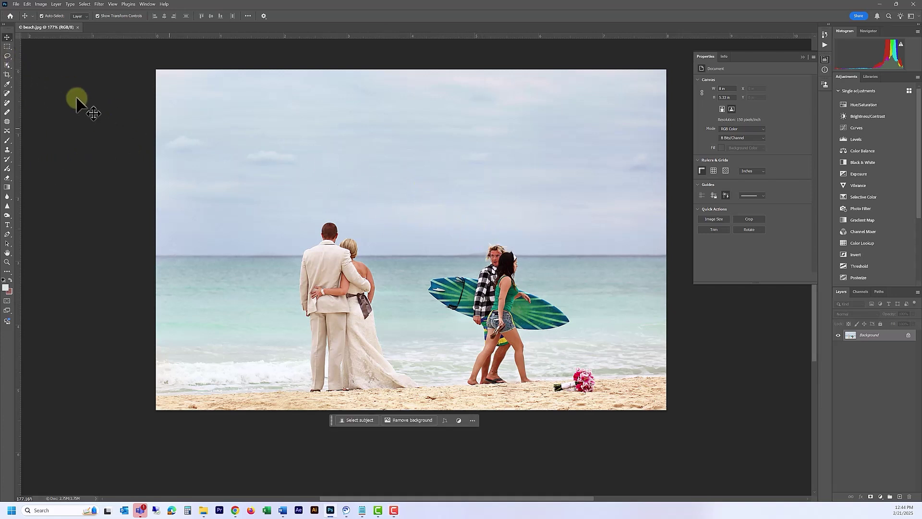
{"action": "left_click", "coordinate": [9, 56]}
{"action": "left_click_drag", "start_coordinate": [492, 235], "coordinate": [492, 236]}
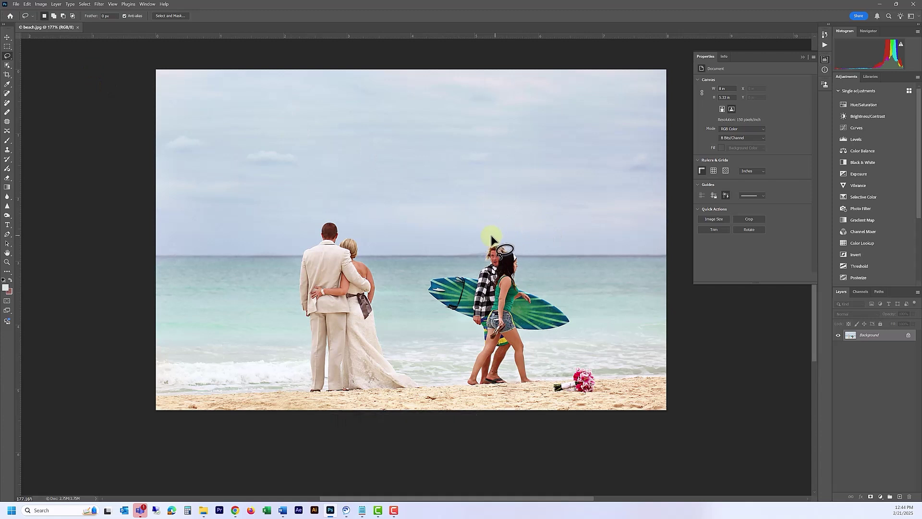
{"action": "mouse_move", "coordinate": [427, 277]}
{"action": "left_mouse_down"}
{"action": "mouse_move", "coordinate": [444, 327]}
{"action": "mouse_move", "coordinate": [435, 350]}
{"action": "mouse_move", "coordinate": [448, 377]}
{"action": "mouse_move", "coordinate": [497, 396]}
{"action": "mouse_move", "coordinate": [539, 388]}
{"action": "mouse_move", "coordinate": [546, 363]}
{"action": "mouse_move", "coordinate": [596, 335]}
{"action": "mouse_move", "coordinate": [595, 314]}
{"action": "mouse_move", "coordinate": [522, 275]}
{"action": "mouse_move", "coordinate": [525, 253]}
{"action": "mouse_move", "coordinate": [484, 234]}
{"action": "left_mouse_up"}
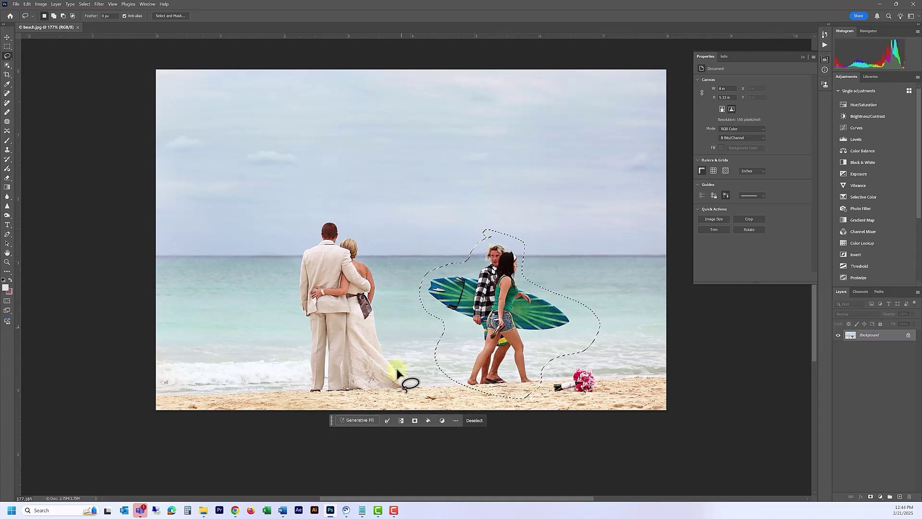
{"action": "left_click", "coordinate": [367, 420]}
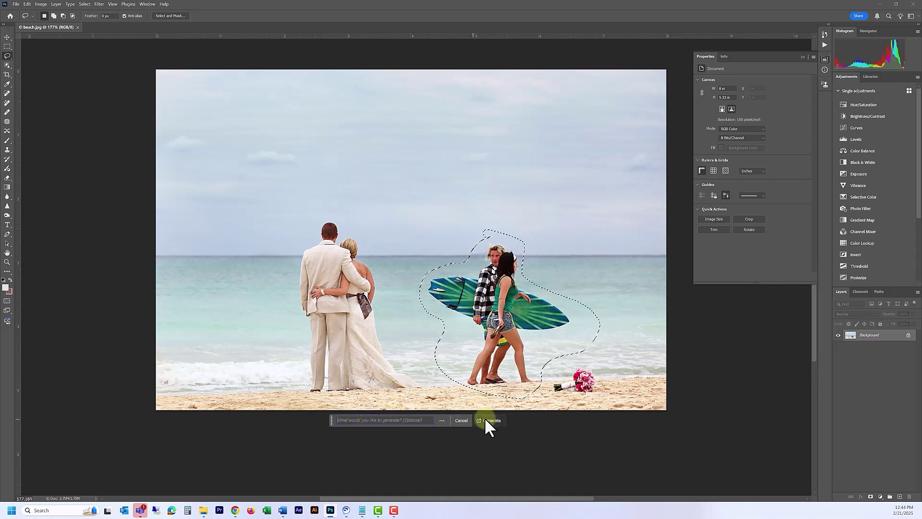
{"action": "left_click", "coordinate": [492, 420]}
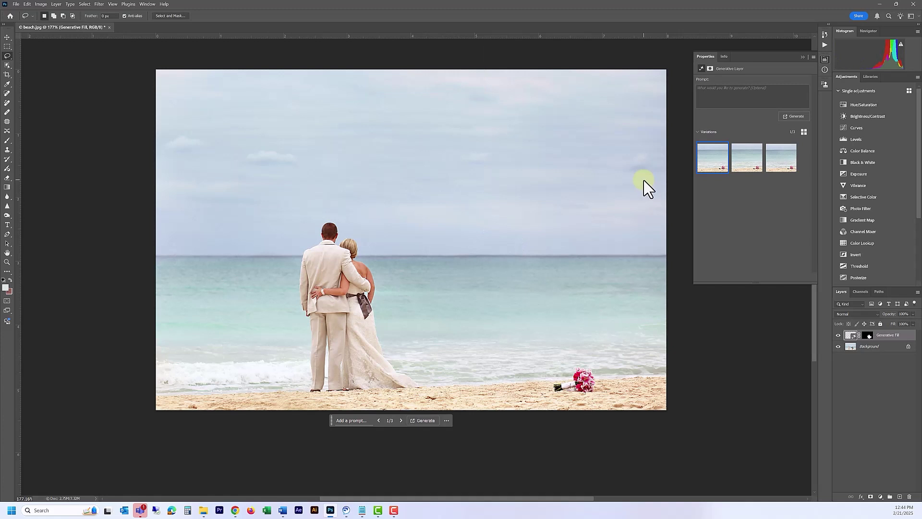
Step: Compare the generated variations and choose the third one for the area where the surfers were
{"action": "left_click", "coordinate": [747, 162]}
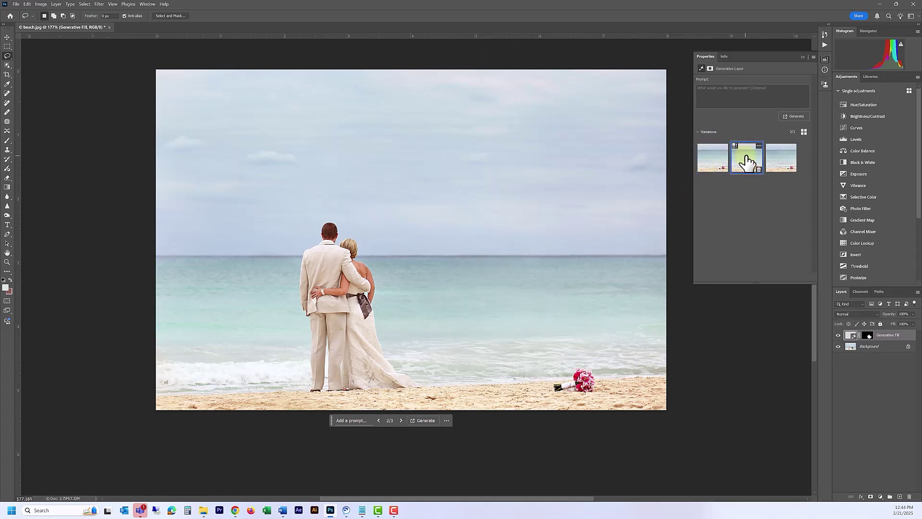
{"action": "left_click", "coordinate": [780, 164]}
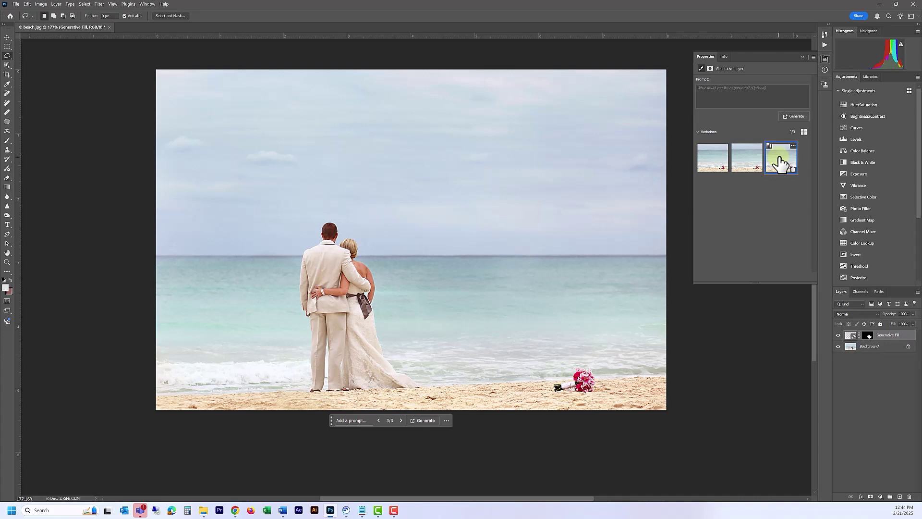
{"action": "left_click", "coordinate": [748, 163]}
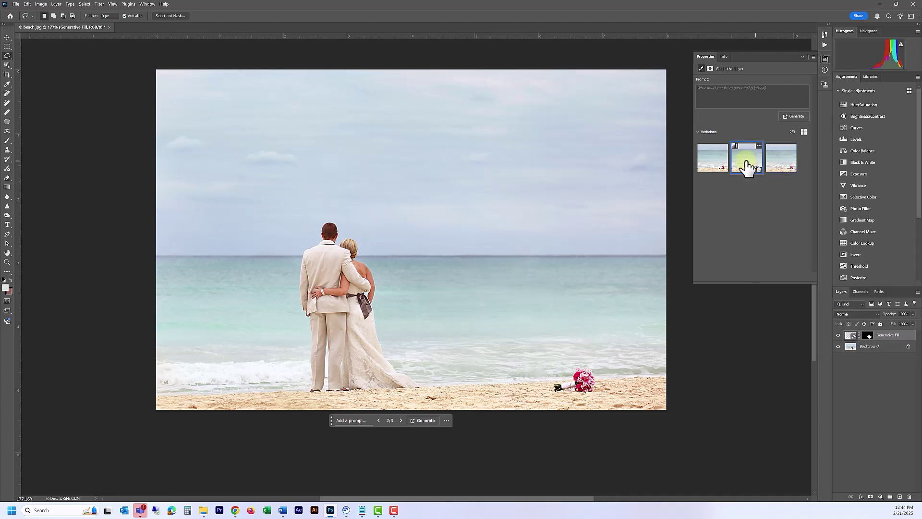
{"action": "left_click", "coordinate": [778, 165]}
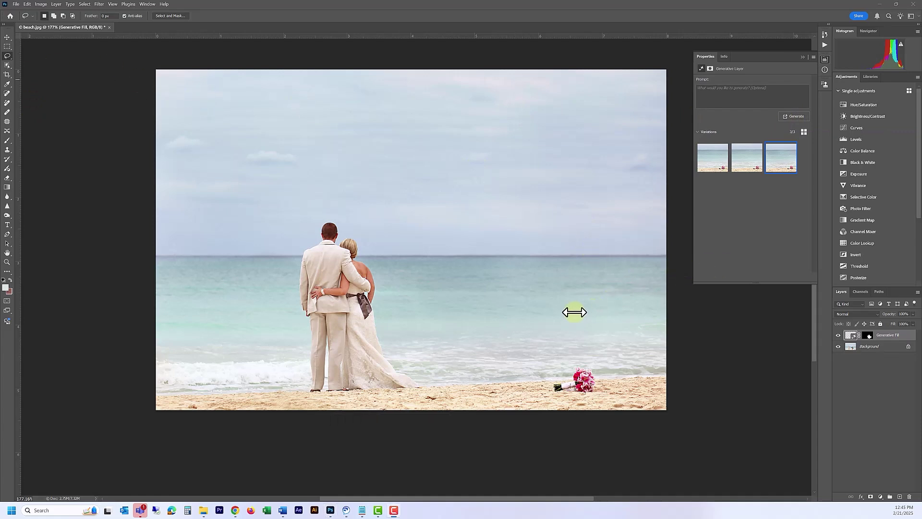
{"action": "scroll", "coordinate": [527, 316], "scroll_direction": "up", "scroll_amount": 2}
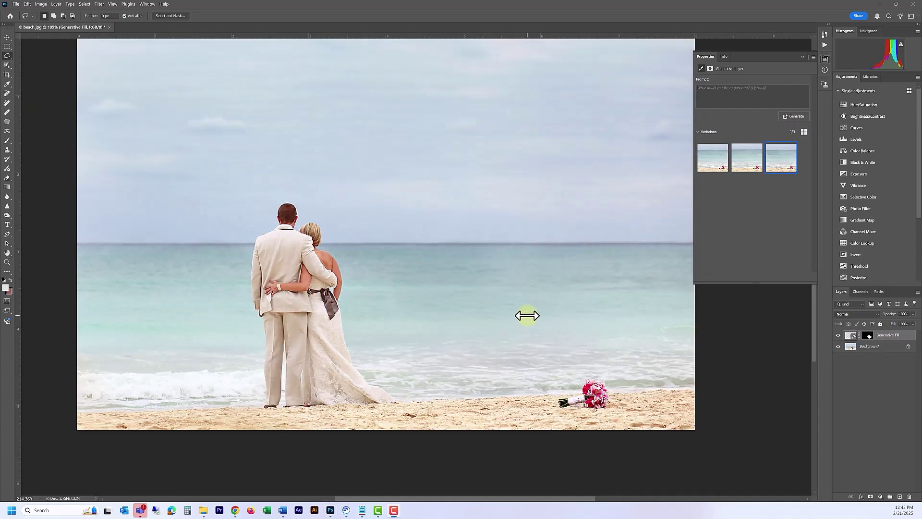
{"action": "scroll", "coordinate": [527, 316], "scroll_direction": "up", "scroll_amount": 7}
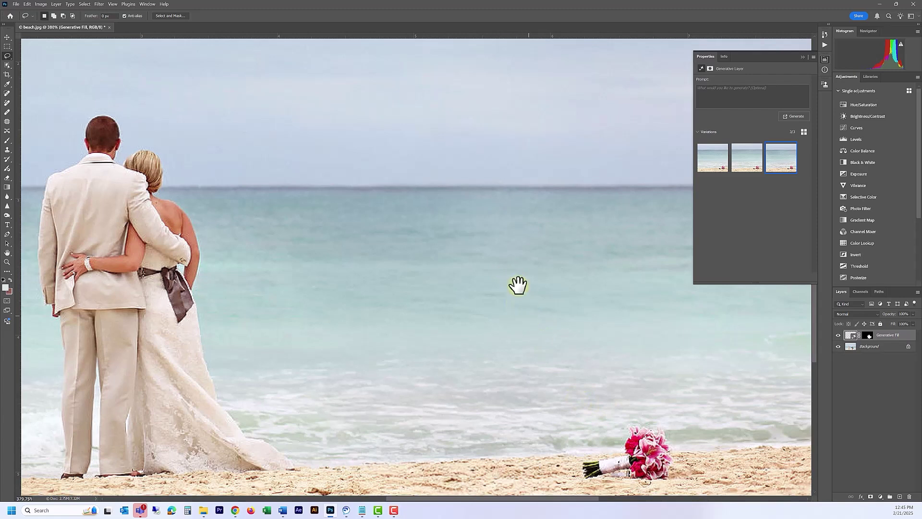
{"action": "mouse_move", "coordinate": [518, 286]}
{"action": "left_mouse_down"}
{"action": "mouse_move", "coordinate": [485, 187]}
{"action": "mouse_move", "coordinate": [551, 269]}
{"action": "left_mouse_up"}
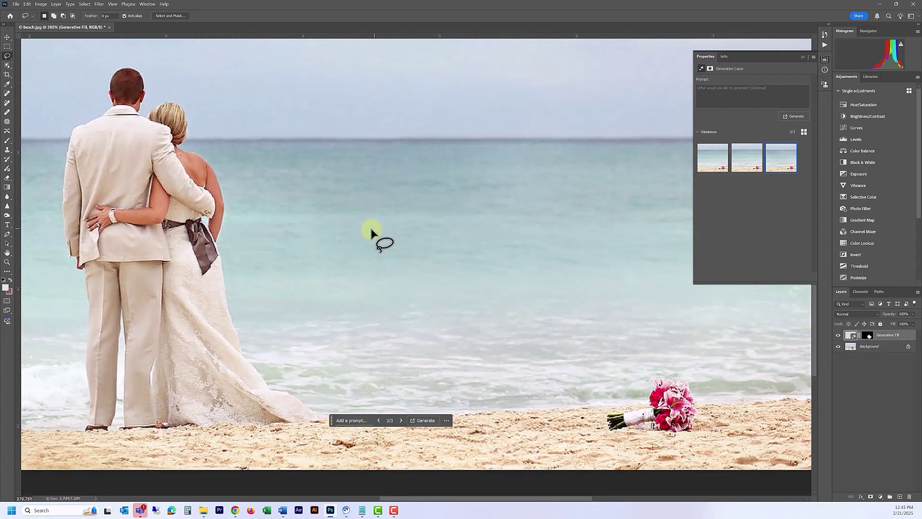
{"action": "scroll", "coordinate": [384, 235], "scroll_direction": "down", "scroll_amount": 1}
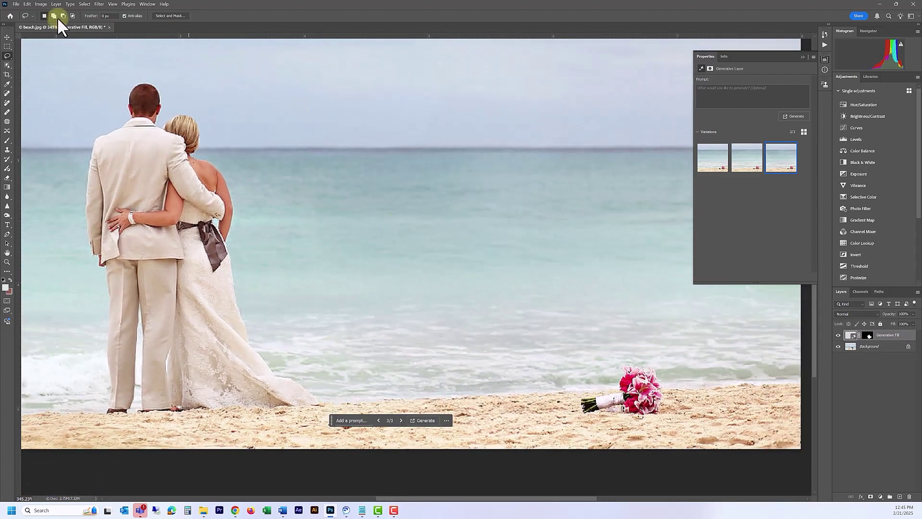
Step: Start saving a copy of the beach image in JPEG format, choosing the WIP 25 folder inside photoshop chapter 23
{"action": "left_click", "coordinate": [16, 5]}
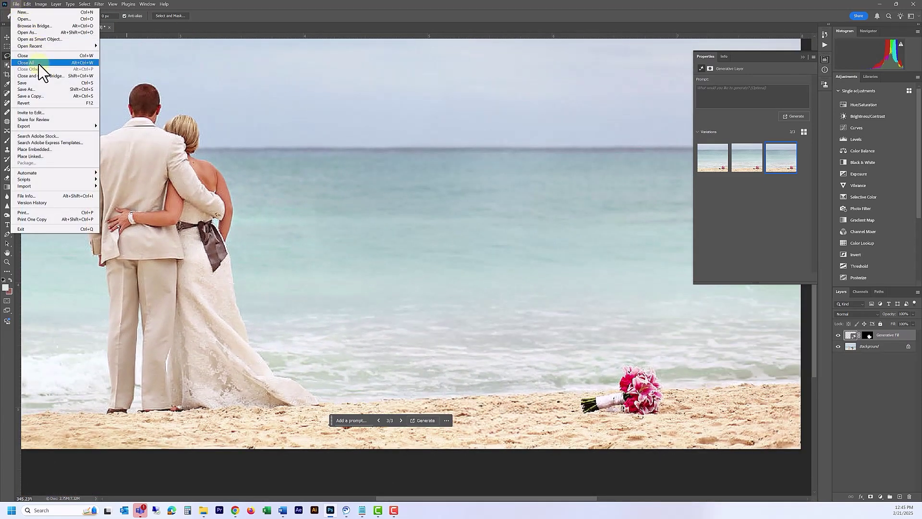
{"action": "left_click", "coordinate": [32, 96]}
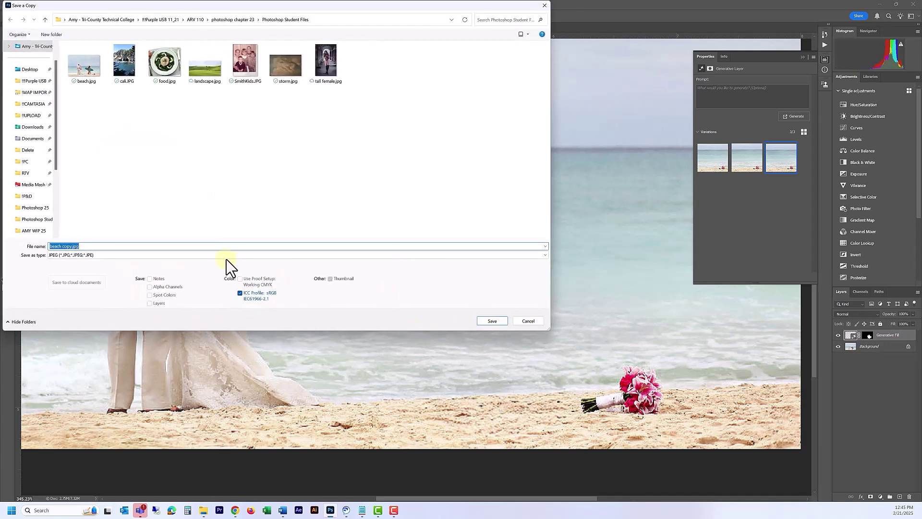
{"action": "left_click", "coordinate": [199, 255]}
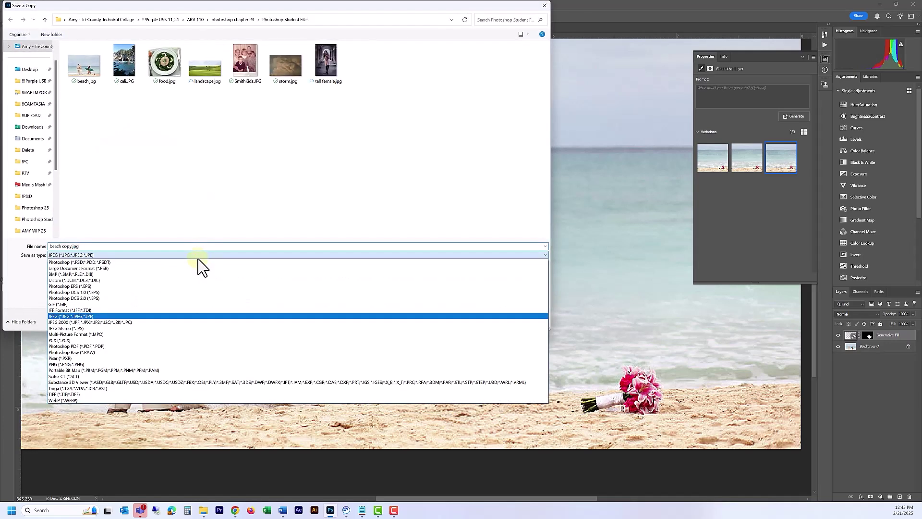
{"action": "left_click", "coordinate": [172, 317]}
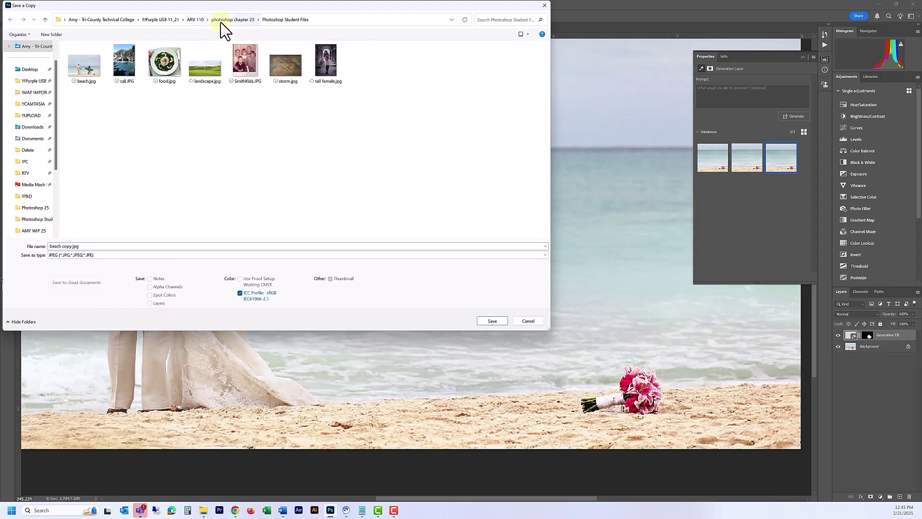
{"action": "left_click", "coordinate": [221, 22]}
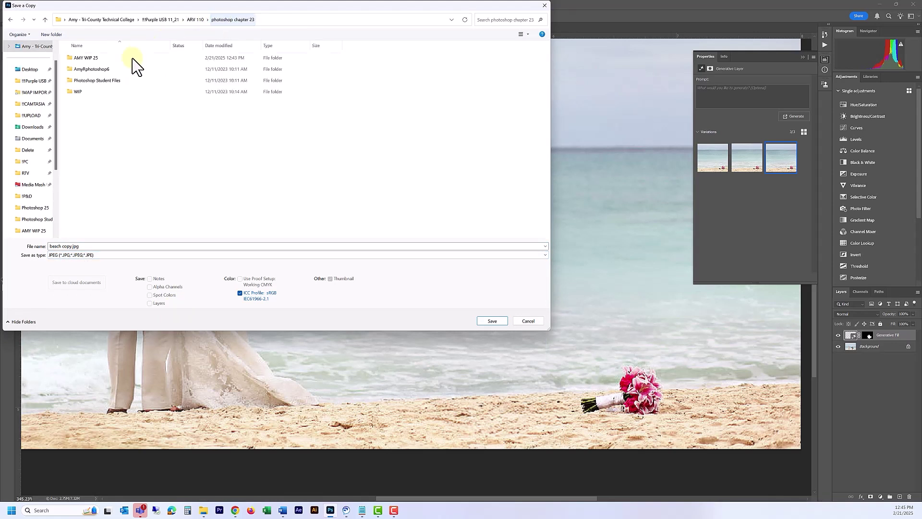
{"action": "left_click", "coordinate": [90, 61]}
{"action": "double_click", "coordinate": [91, 62]}
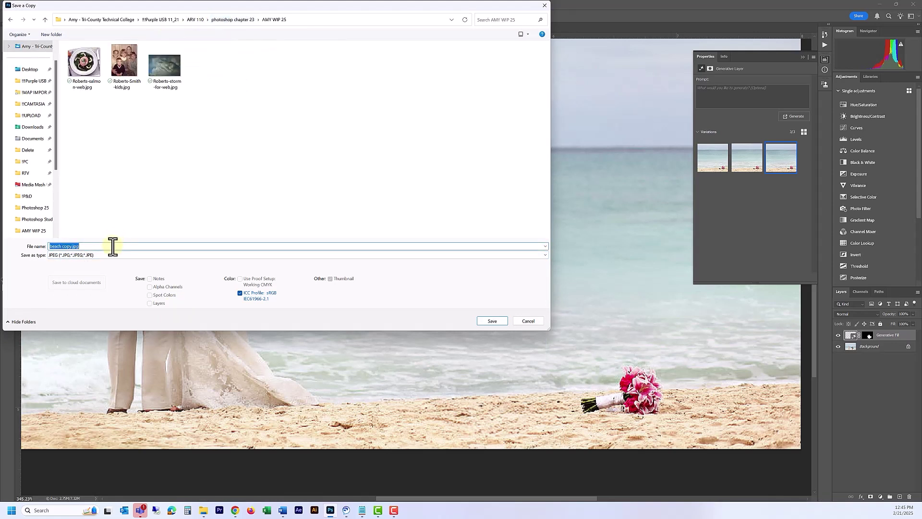
Step: Name the copy with the surname followed by "-beach-wedding" and save it
{"action": "type", "text": "Roberts"}
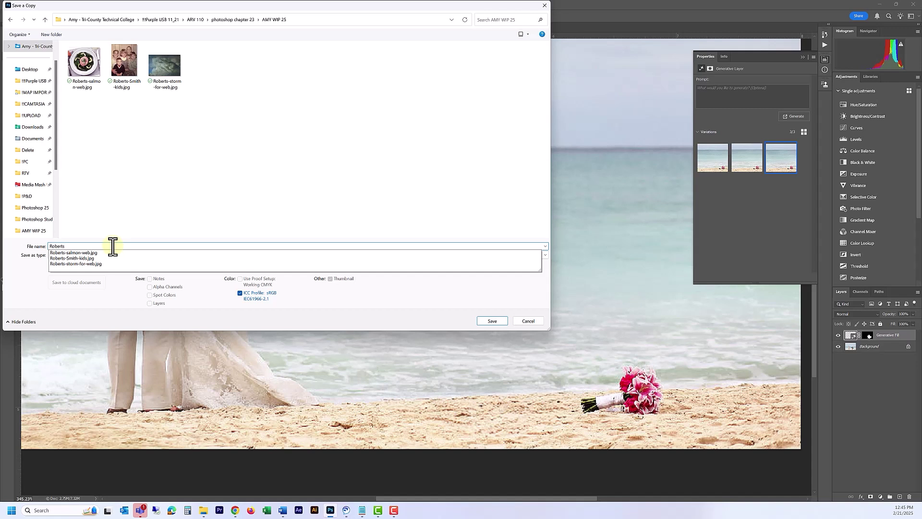
{"action": "type", "text": "-beacgh"}
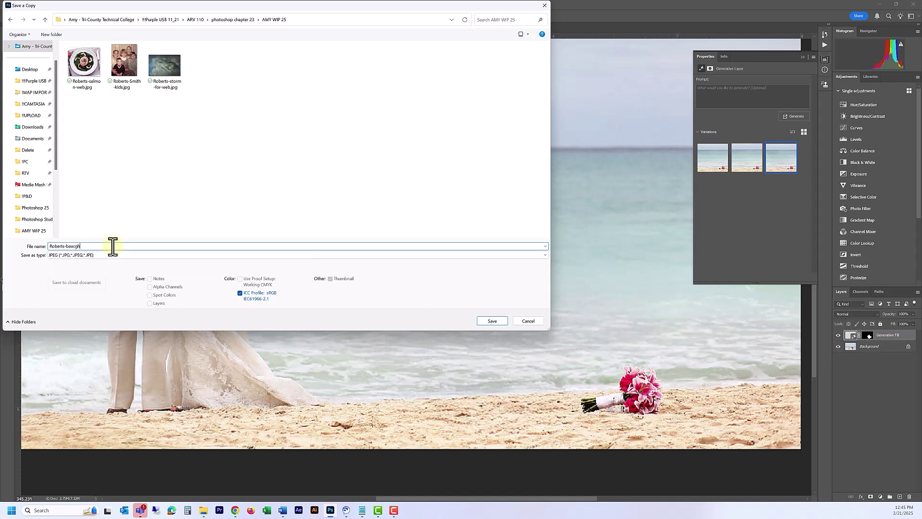
{"action": "key", "text": "BackSpace"}
{"action": "key", "text": "BackSpace"}
{"action": "type", "text": "h-wedding"}
{"action": "key", "text": "Return"}
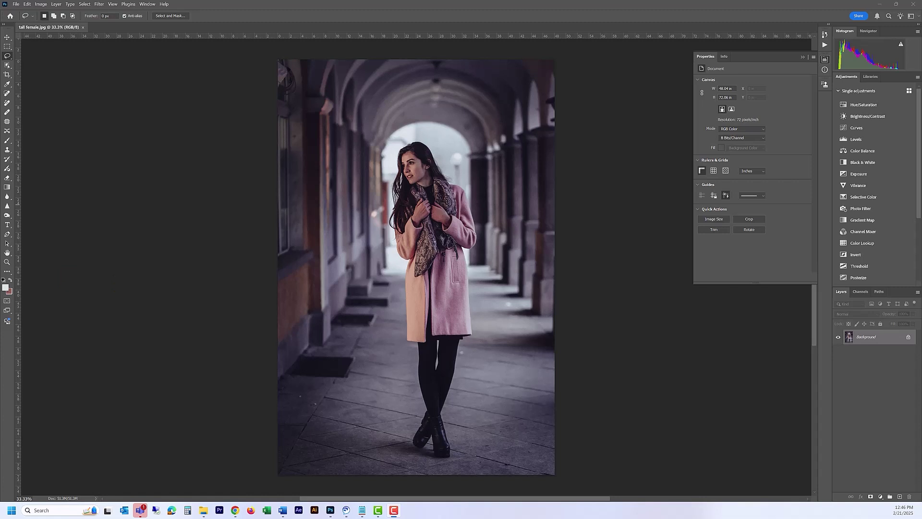
{"action": "left_click", "coordinate": [404, 156]}
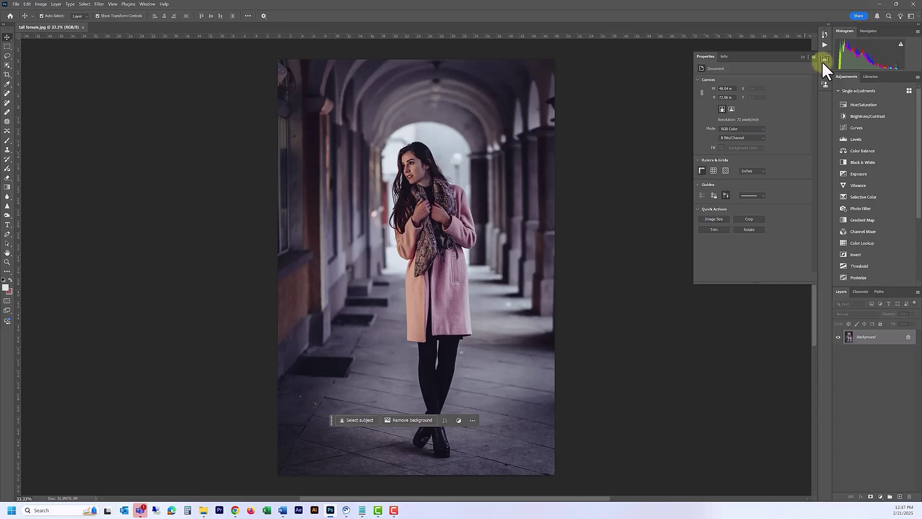
{"action": "left_click", "coordinate": [823, 59]}
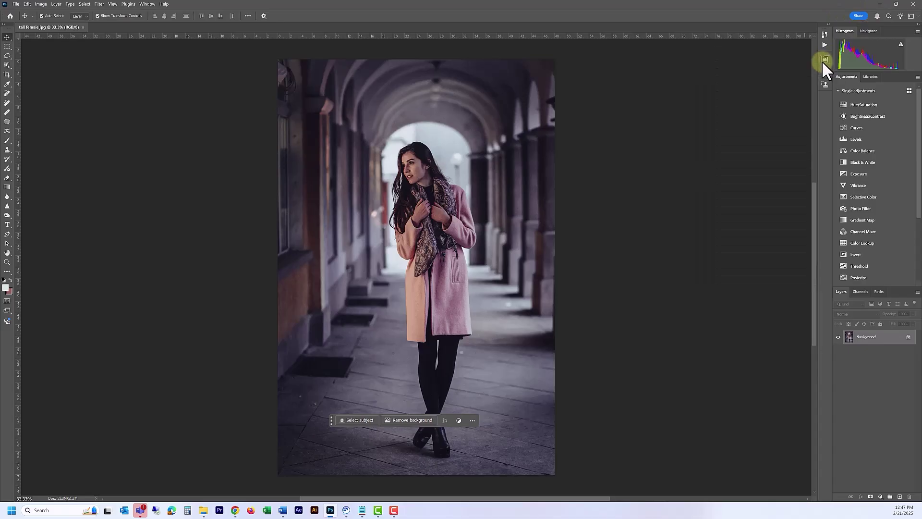
{"action": "left_click", "coordinate": [824, 59]}
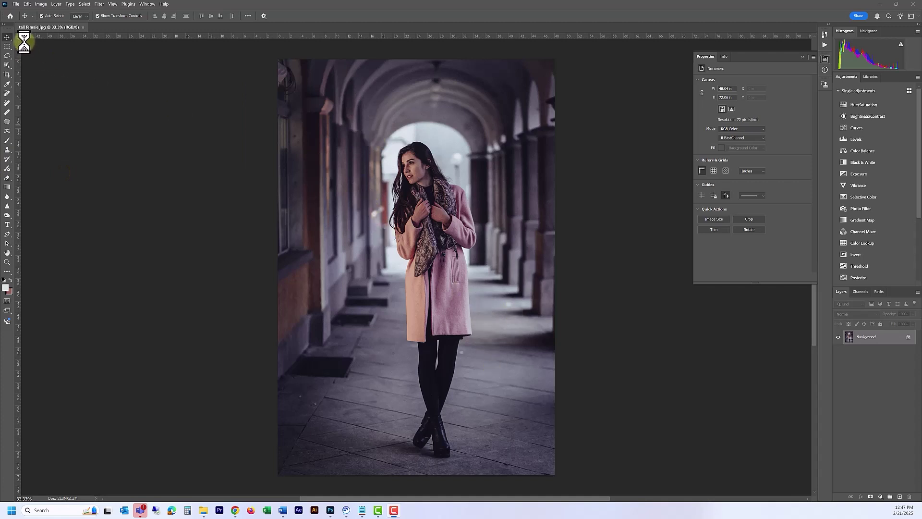
Step: With the Move tool active, select the woman in the tall female image using Select Subject
{"action": "left_click", "coordinate": [9, 38]}
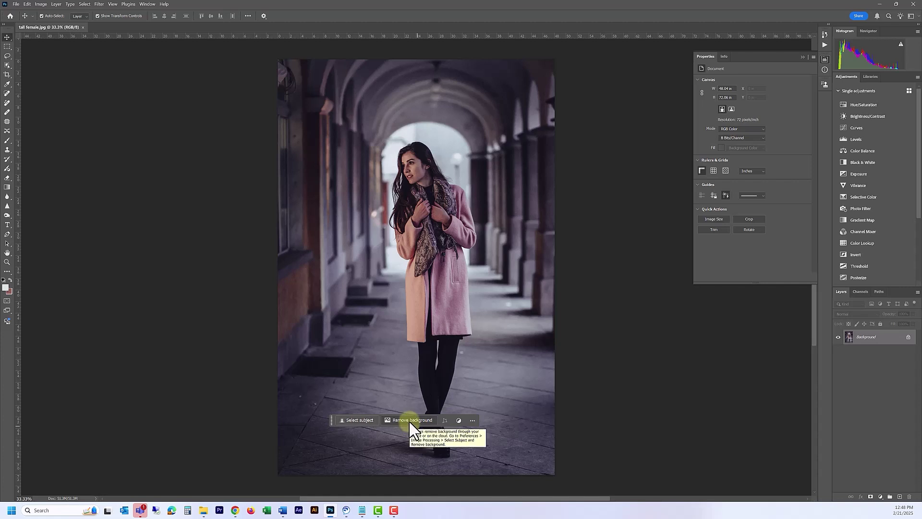
{"action": "left_click", "coordinate": [350, 419]}
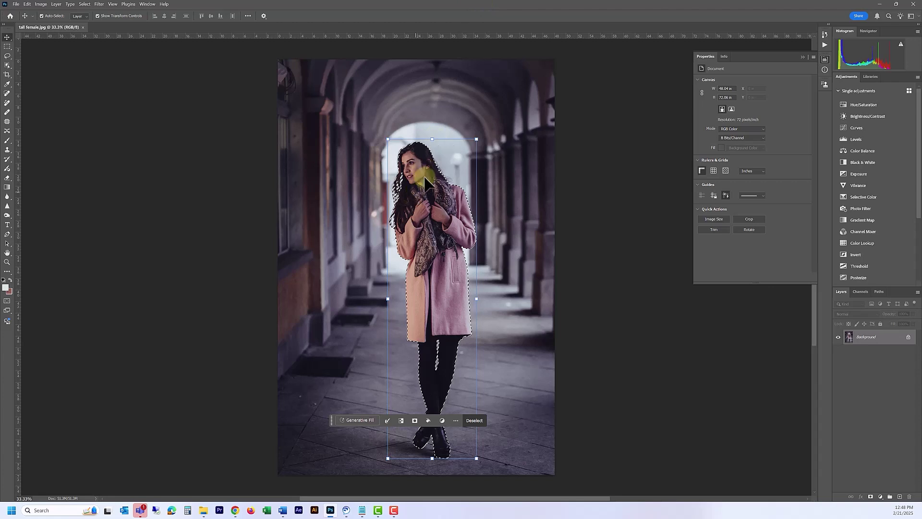
Step: Examine the selection outline around the woman's hair, coat and the gap between her legs
{"action": "scroll", "coordinate": [424, 180], "scroll_direction": "up", "scroll_amount": 2}
{"action": "scroll", "coordinate": [425, 180], "scroll_direction": "up", "scroll_amount": 4}
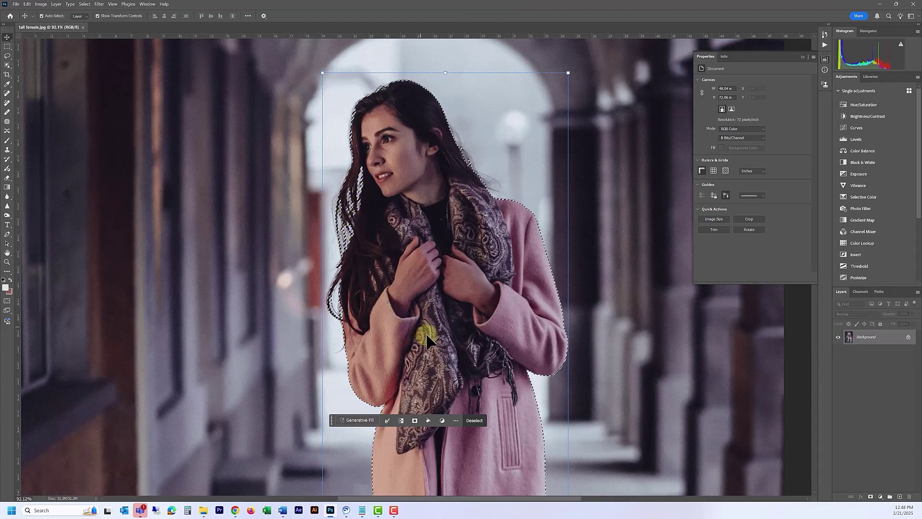
{"action": "scroll", "coordinate": [426, 336], "scroll_direction": "down", "scroll_amount": 2}
{"action": "left_click_drag", "start_coordinate": [473, 457], "coordinate": [479, 288]}
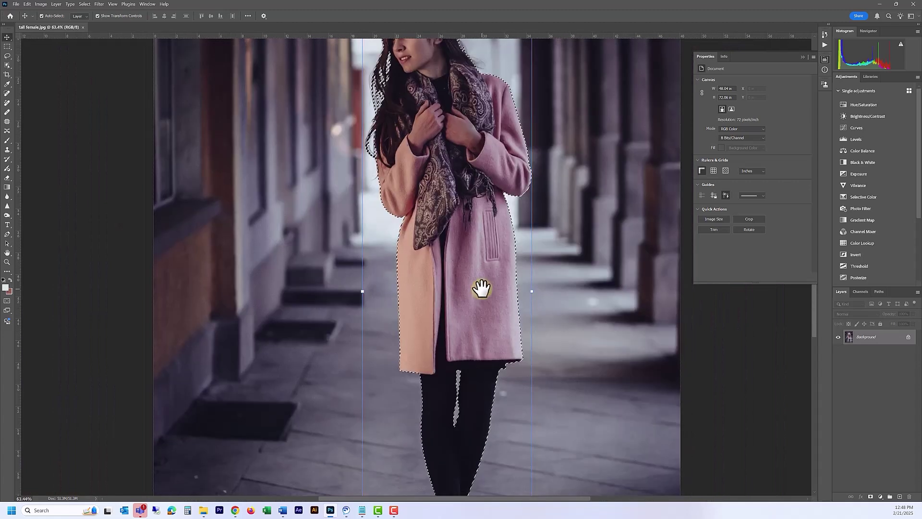
{"action": "mouse_move", "coordinate": [458, 395]}
{"action": "left_mouse_down"}
{"action": "mouse_move", "coordinate": [457, 381]}
{"action": "mouse_move", "coordinate": [453, 412]}
{"action": "mouse_move", "coordinate": [460, 390]}
{"action": "left_mouse_up"}
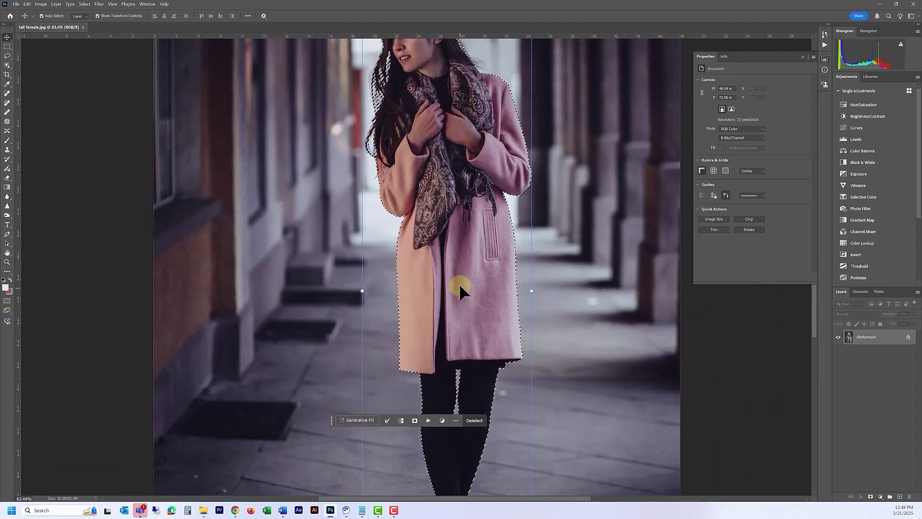
{"action": "scroll", "coordinate": [459, 284], "scroll_direction": "down", "scroll_amount": 2}
{"action": "mouse_move", "coordinate": [447, 165]}
{"action": "left_mouse_down"}
{"action": "mouse_move", "coordinate": [420, 77]}
{"action": "mouse_move", "coordinate": [428, 68]}
{"action": "mouse_move", "coordinate": [459, 76]}
{"action": "mouse_move", "coordinate": [478, 117]}
{"action": "mouse_move", "coordinate": [457, 111]}
{"action": "mouse_move", "coordinate": [442, 78]}
{"action": "mouse_move", "coordinate": [436, 221]}
{"action": "left_mouse_up"}
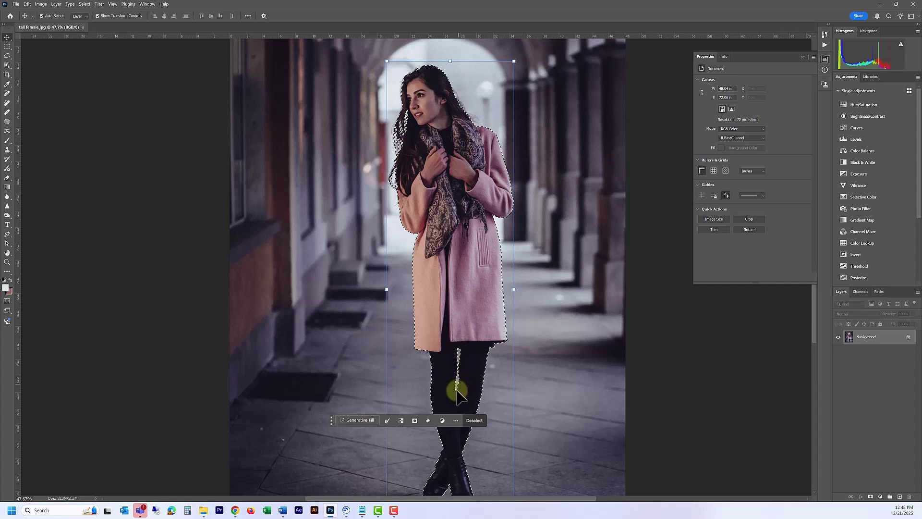
{"action": "key", "text": "ctrl+minus"}
{"action": "key", "text": "ctrl+minus"}
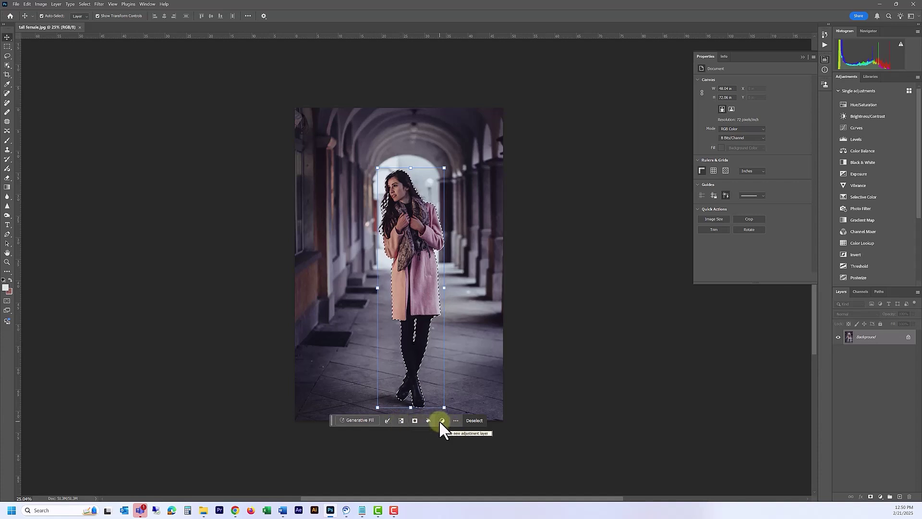
Step: Open the woman's selection in Select and Mask and set the view mode to Onion Skin
{"action": "left_click", "coordinate": [385, 420]}
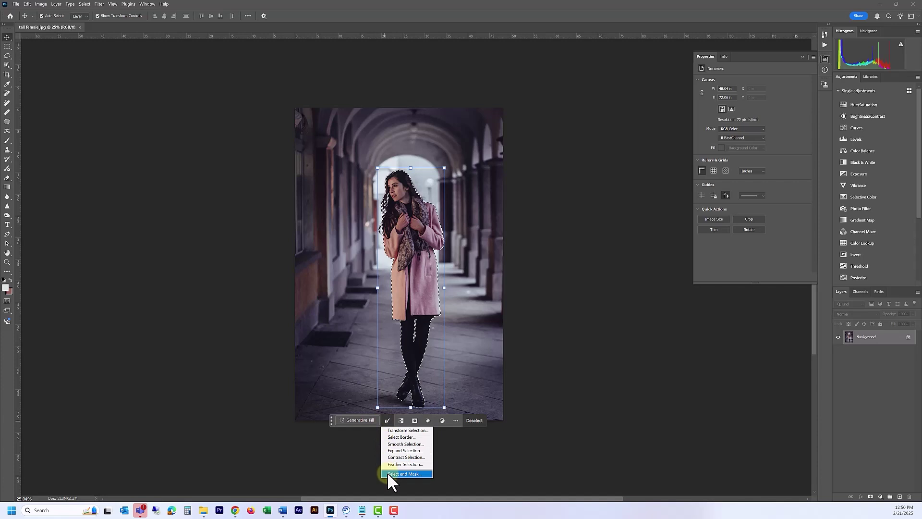
{"action": "left_click", "coordinate": [404, 474]}
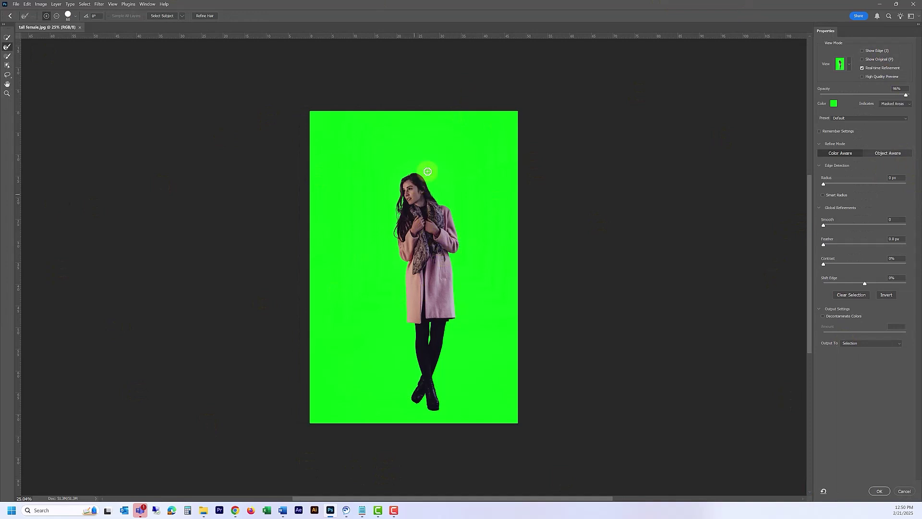
{"action": "left_click", "coordinate": [847, 64]}
{"action": "left_click", "coordinate": [837, 83]}
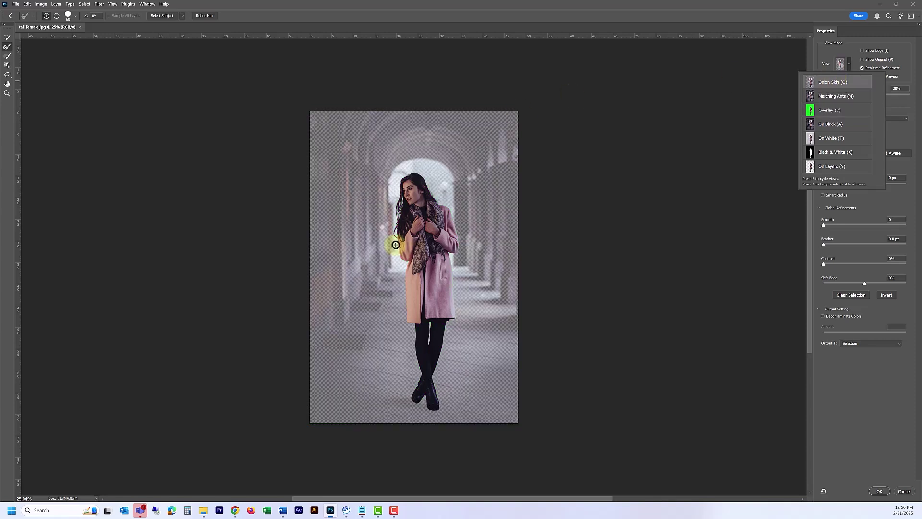
Step: Switch the view mode to Overlay and set the overlay color to light green (#80ed44)
{"action": "scroll", "coordinate": [395, 244], "scroll_direction": "up", "scroll_amount": 3}
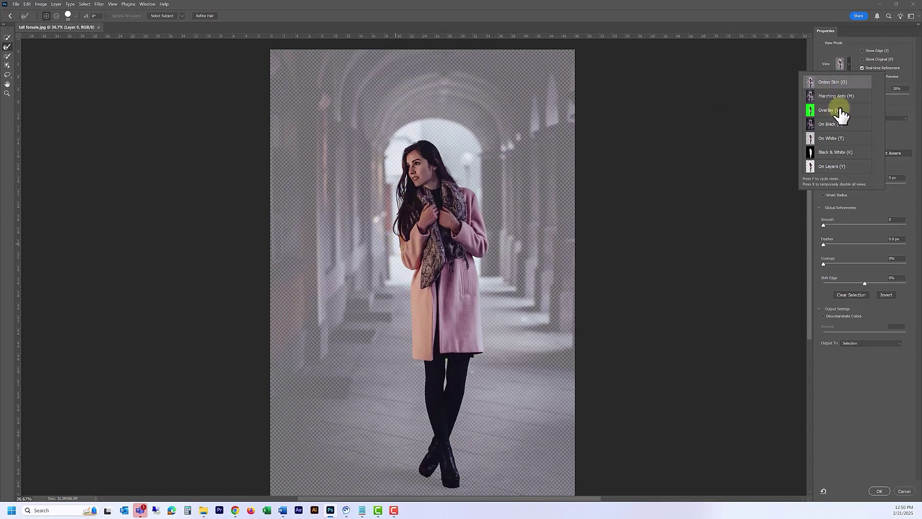
{"action": "left_click", "coordinate": [839, 111]}
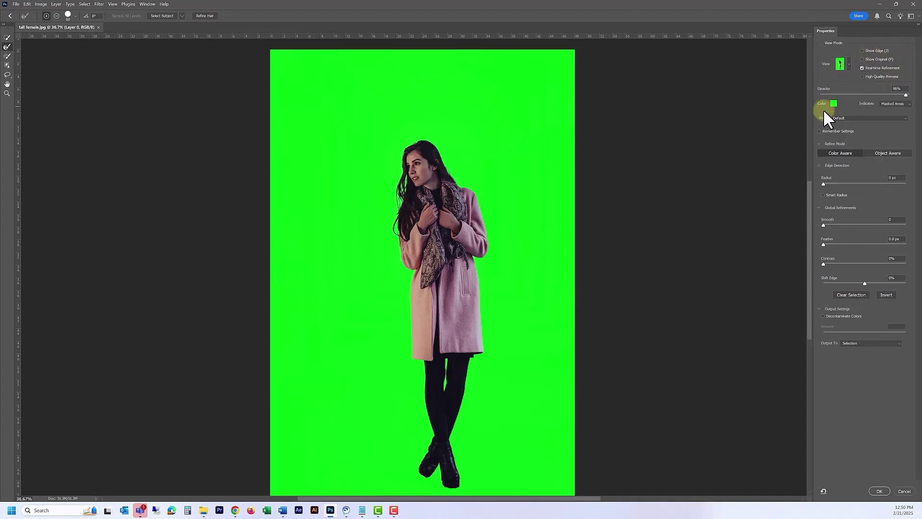
{"action": "left_click", "coordinate": [833, 105]}
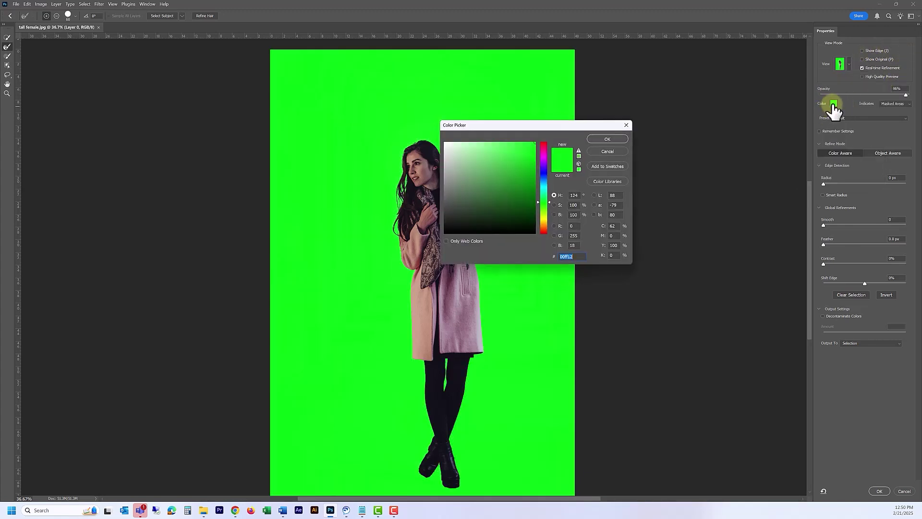
{"action": "left_click", "coordinate": [544, 156]}
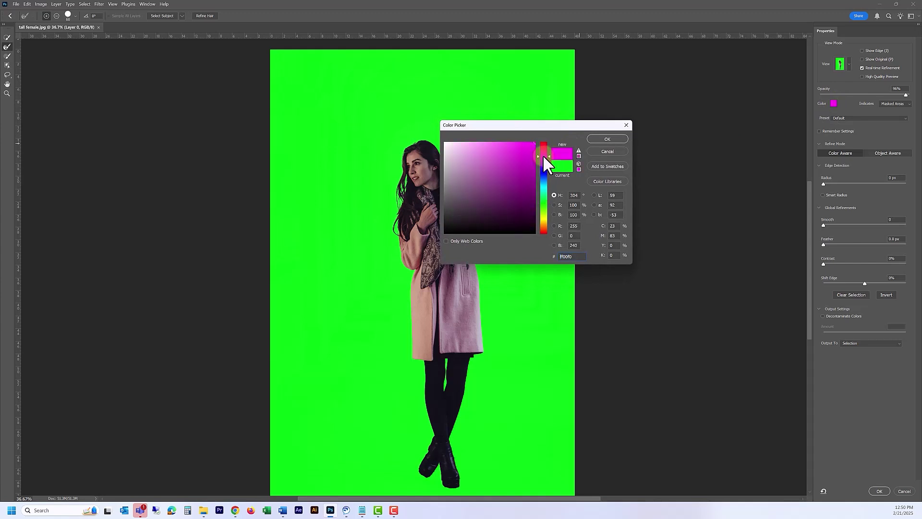
{"action": "mouse_move", "coordinate": [509, 150]}
{"action": "left_mouse_down"}
{"action": "mouse_move", "coordinate": [524, 148]}
{"action": "mouse_move", "coordinate": [503, 149]}
{"action": "mouse_move", "coordinate": [518, 164]}
{"action": "mouse_move", "coordinate": [509, 148]}
{"action": "left_mouse_up"}
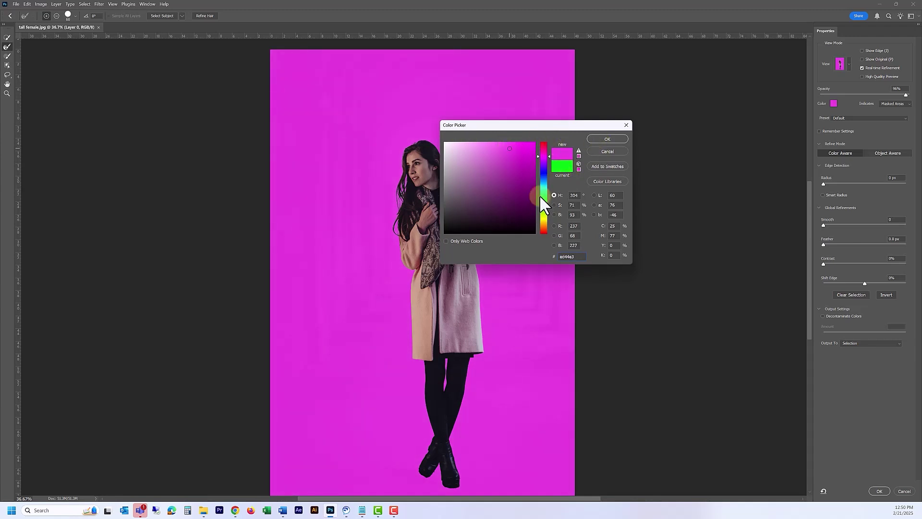
{"action": "left_click", "coordinate": [543, 208]}
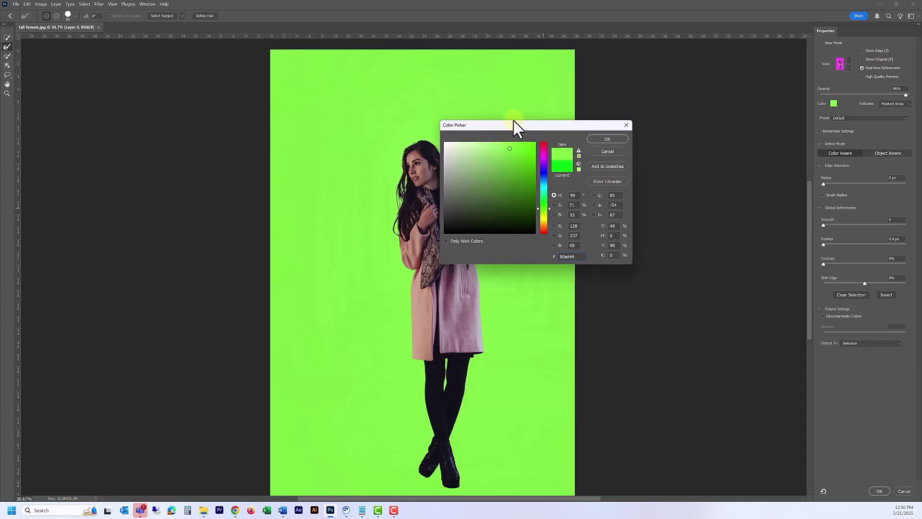
{"action": "left_click", "coordinate": [613, 139]}
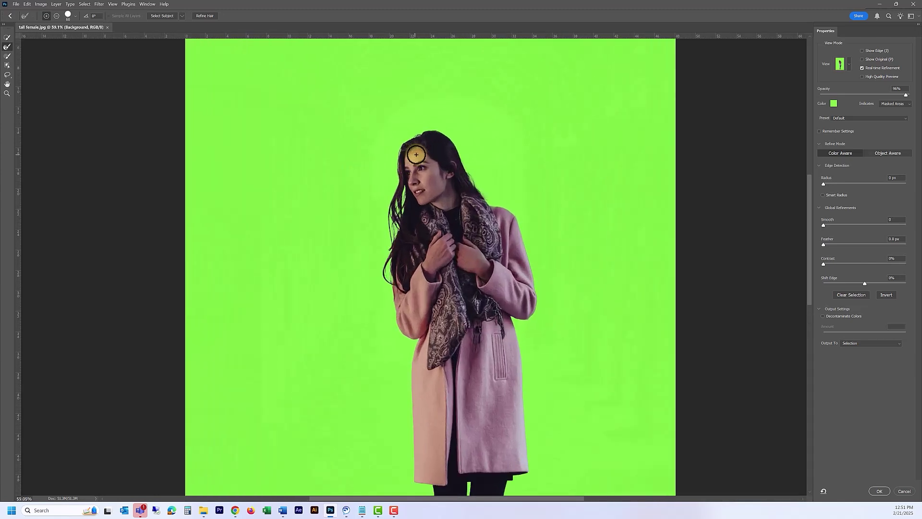
Step: Compare the woman's head and hair edges in the Marching Ants and Overlay view modes
{"action": "scroll", "coordinate": [416, 154], "scroll_direction": "up", "scroll_amount": 5}
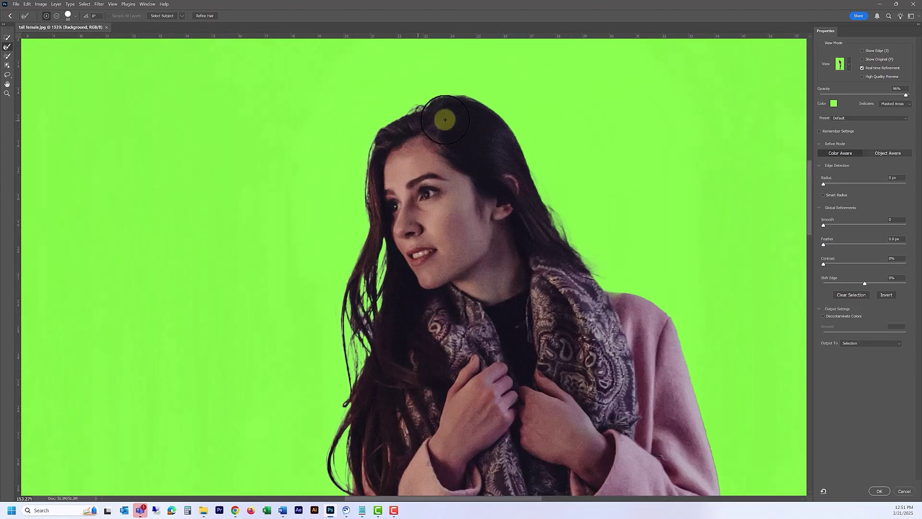
{"action": "left_click", "coordinate": [849, 64]}
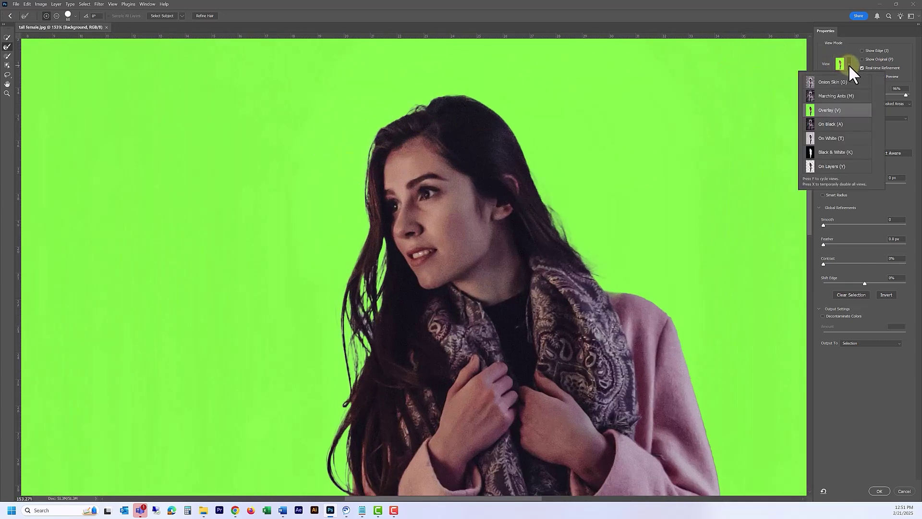
{"action": "scroll", "coordinate": [831, 156], "scroll_direction": "down", "scroll_amount": 2}
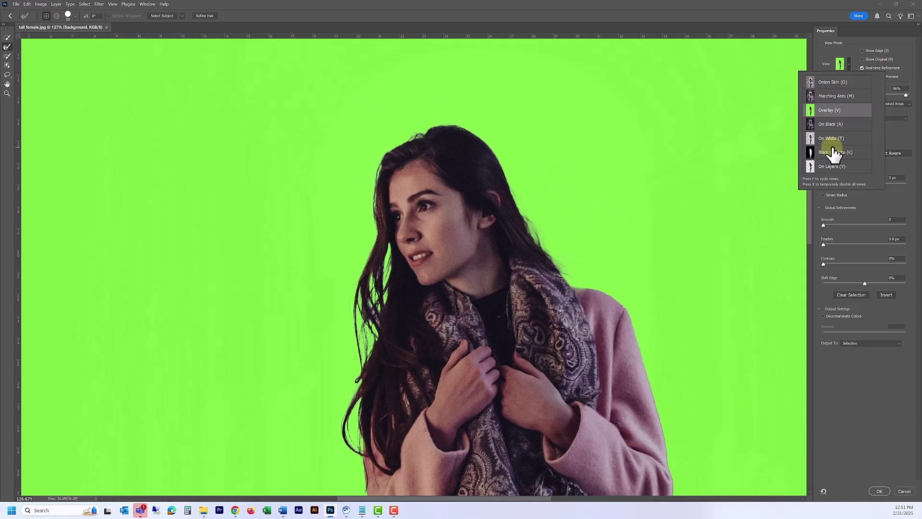
{"action": "left_click", "coordinate": [831, 99]}
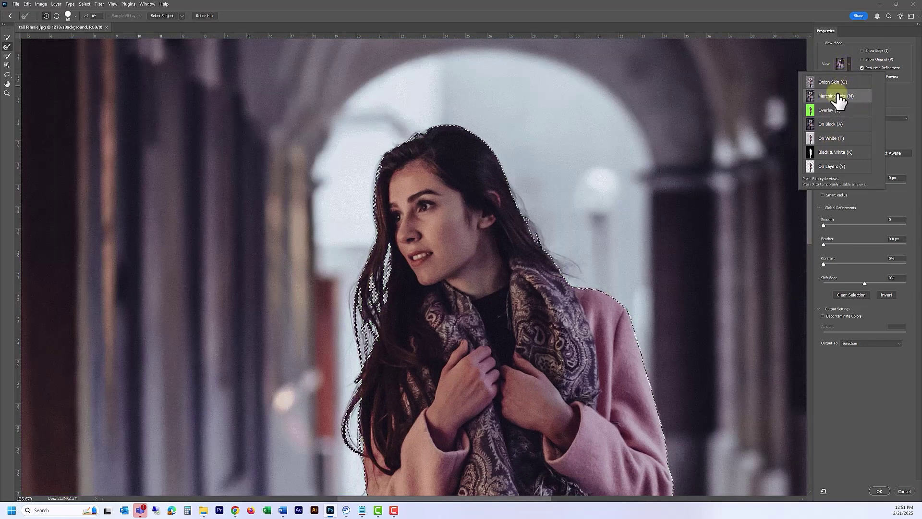
{"action": "left_click", "coordinate": [833, 111]}
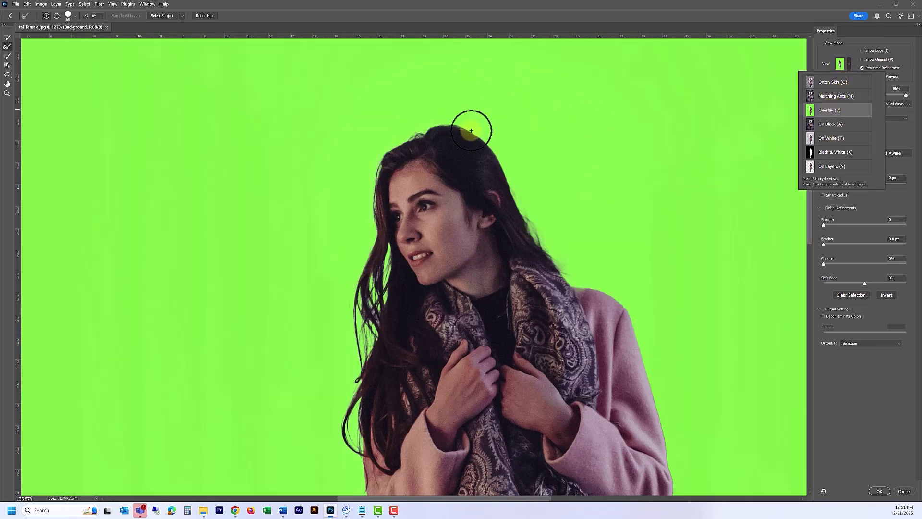
Step: Apply Refine Hair to the woman's selection while inspecting her hair edges against the green overlay
{"action": "scroll", "coordinate": [397, 136], "scroll_direction": "up", "scroll_amount": 3}
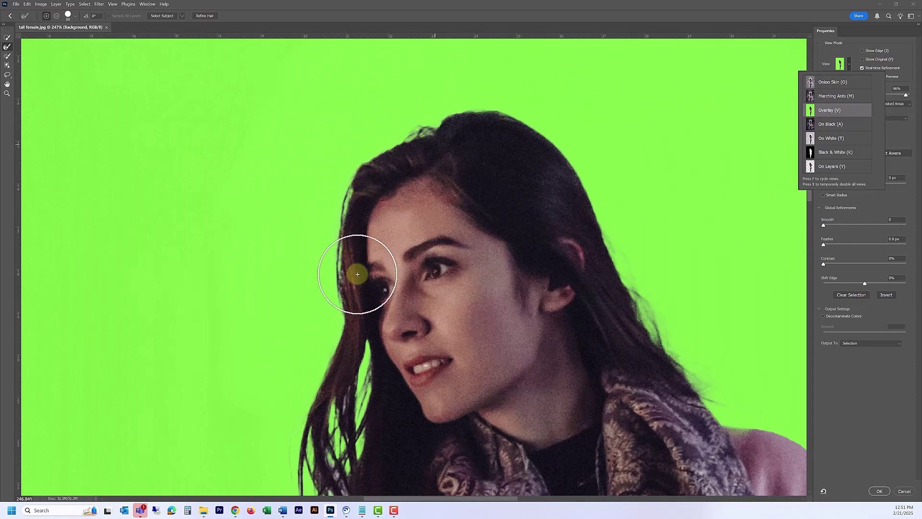
{"action": "scroll", "coordinate": [379, 307], "scroll_direction": "down", "scroll_amount": 2}
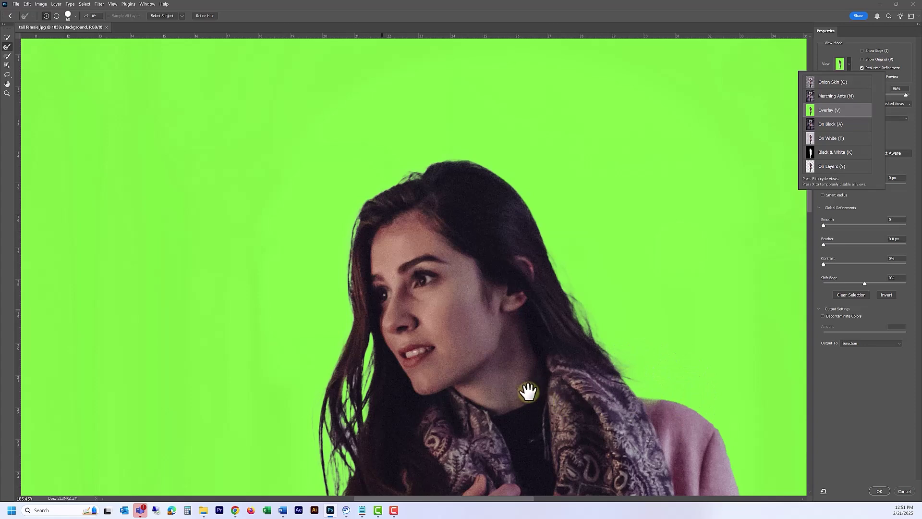
{"action": "left_click_drag", "start_coordinate": [527, 391], "coordinate": [355, 207]}
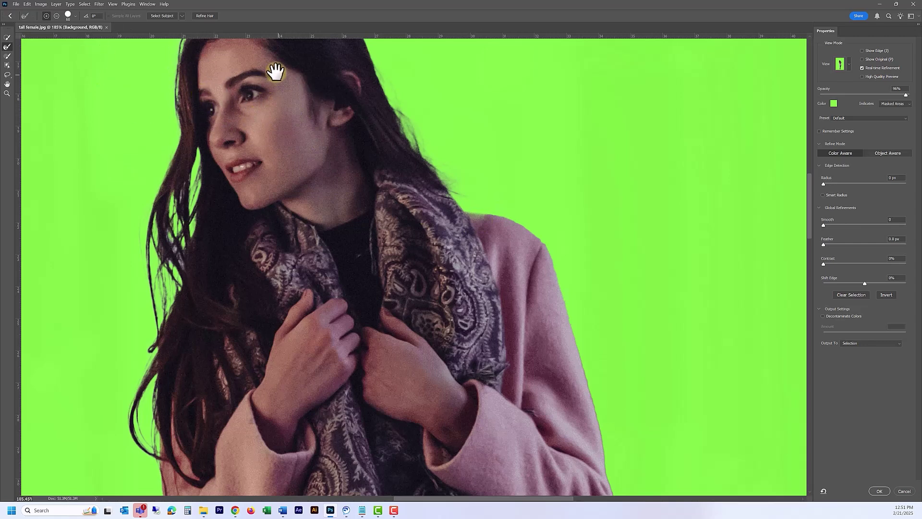
{"action": "mouse_move", "coordinate": [274, 72]}
{"action": "left_mouse_down"}
{"action": "mouse_move", "coordinate": [333, 139]}
{"action": "mouse_move", "coordinate": [344, 180]}
{"action": "mouse_move", "coordinate": [365, 197]}
{"action": "left_mouse_up"}
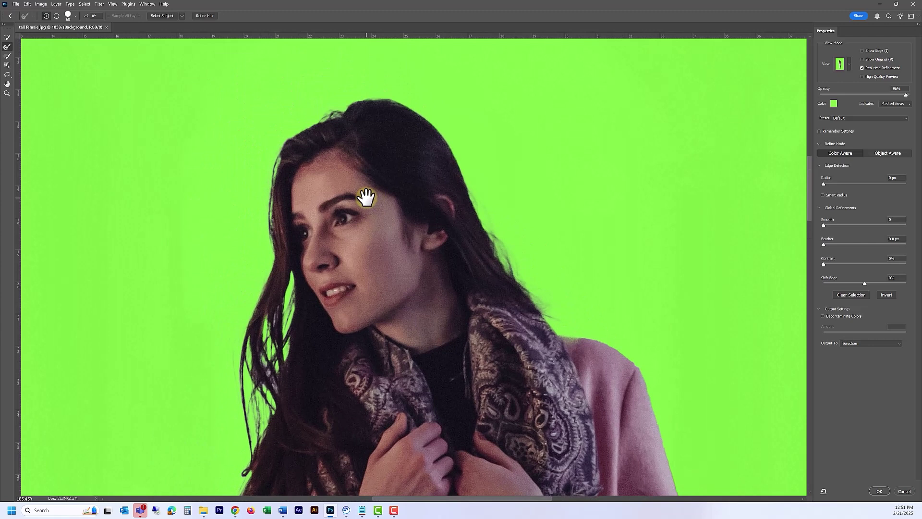
{"action": "left_click", "coordinate": [207, 16]}
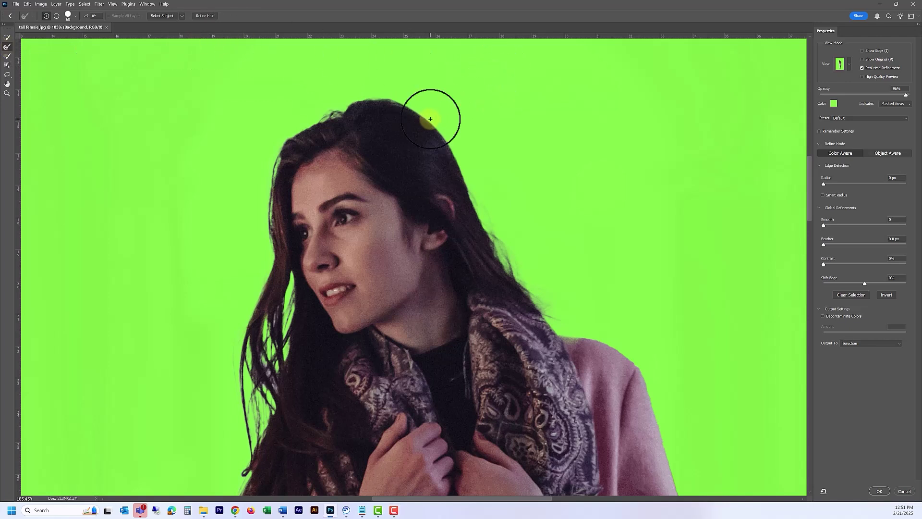
Step: Brush along both sides of the woman's hair with the Refine Edge Brush, from the crown to the shoulder and loose strands
{"action": "mouse_move", "coordinate": [428, 128]}
{"action": "left_mouse_down"}
{"action": "mouse_move", "coordinate": [443, 123]}
{"action": "mouse_move", "coordinate": [434, 123]}
{"action": "mouse_move", "coordinate": [536, 292]}
{"action": "mouse_move", "coordinate": [578, 329]}
{"action": "left_mouse_up"}
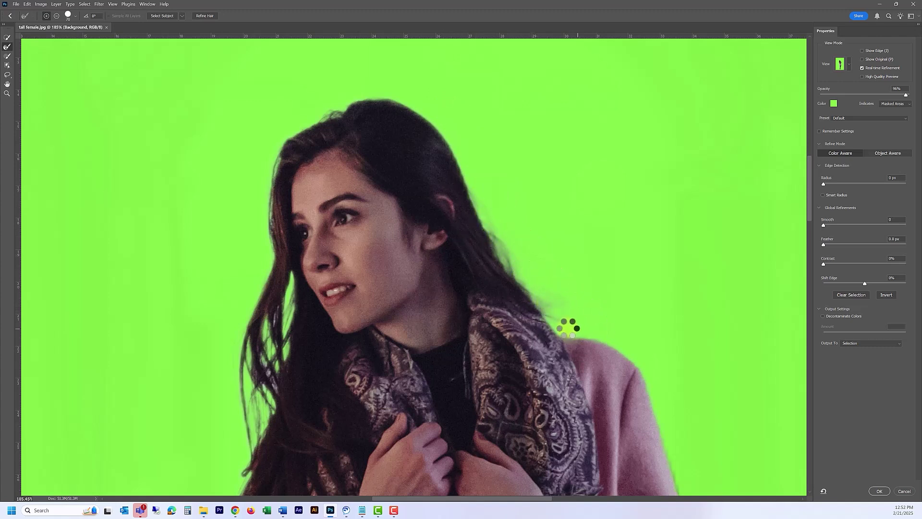
{"action": "mouse_move", "coordinate": [548, 301]}
{"action": "left_mouse_down"}
{"action": "mouse_move", "coordinate": [572, 310]}
{"action": "mouse_move", "coordinate": [551, 319]}
{"action": "mouse_move", "coordinate": [580, 319]}
{"action": "mouse_move", "coordinate": [502, 258]}
{"action": "left_mouse_up"}
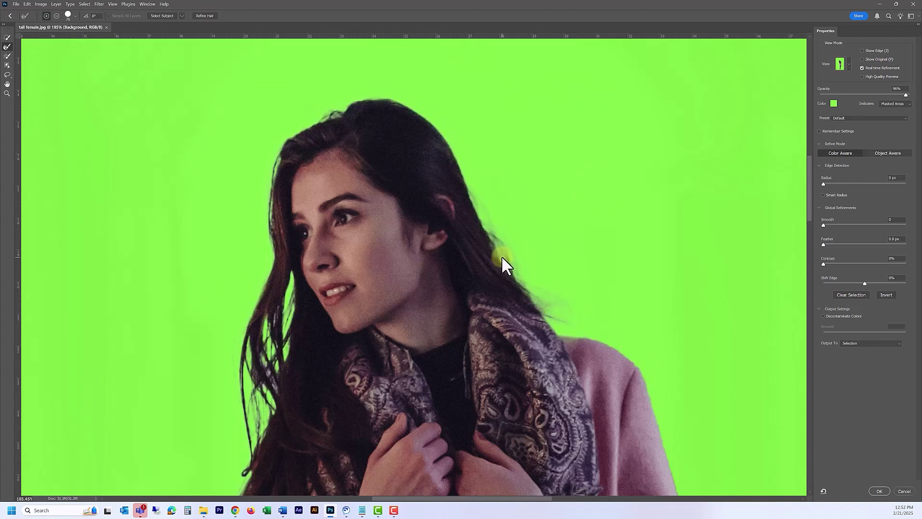
{"action": "left_click_drag", "start_coordinate": [491, 220], "coordinate": [423, 122]}
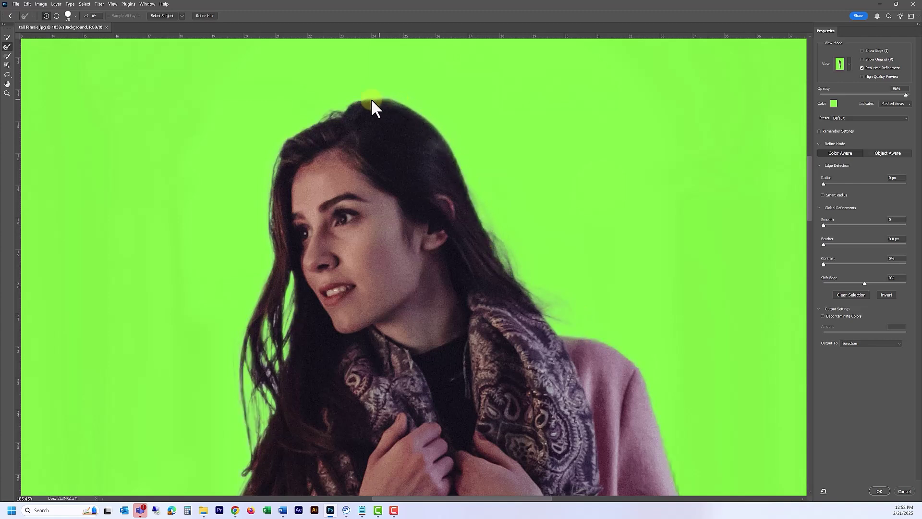
{"action": "mouse_move", "coordinate": [289, 127]}
{"action": "left_mouse_down"}
{"action": "mouse_move", "coordinate": [270, 154]}
{"action": "mouse_move", "coordinate": [273, 190]}
{"action": "left_mouse_up"}
{"action": "mouse_move", "coordinate": [261, 279]}
{"action": "left_mouse_down"}
{"action": "mouse_move", "coordinate": [236, 354]}
{"action": "mouse_move", "coordinate": [238, 422]}
{"action": "mouse_move", "coordinate": [255, 451]}
{"action": "left_mouse_up"}
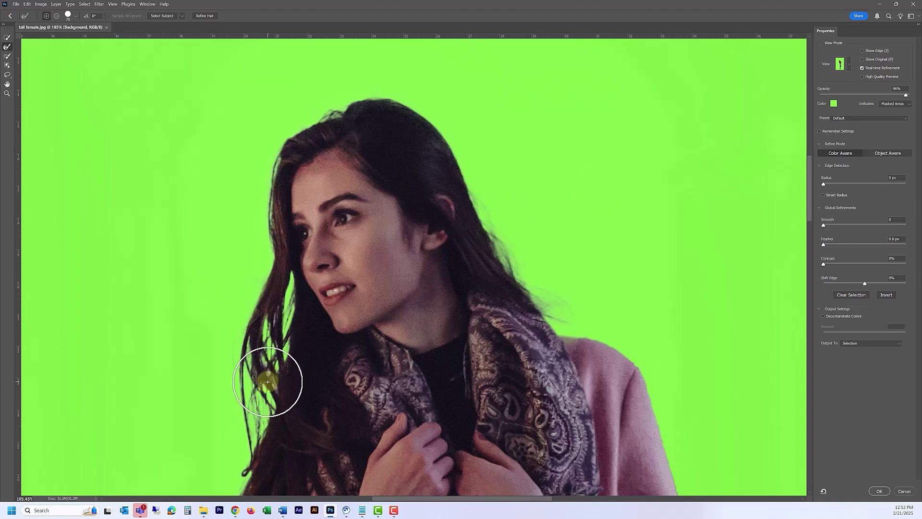
Step: Brush over the gaps between the loose hair strands beside the woman's face to clear the leftover background
{"action": "scroll", "coordinate": [267, 380], "scroll_direction": "up", "scroll_amount": 2}
{"action": "scroll", "coordinate": [268, 380], "scroll_direction": "up", "scroll_amount": 3}
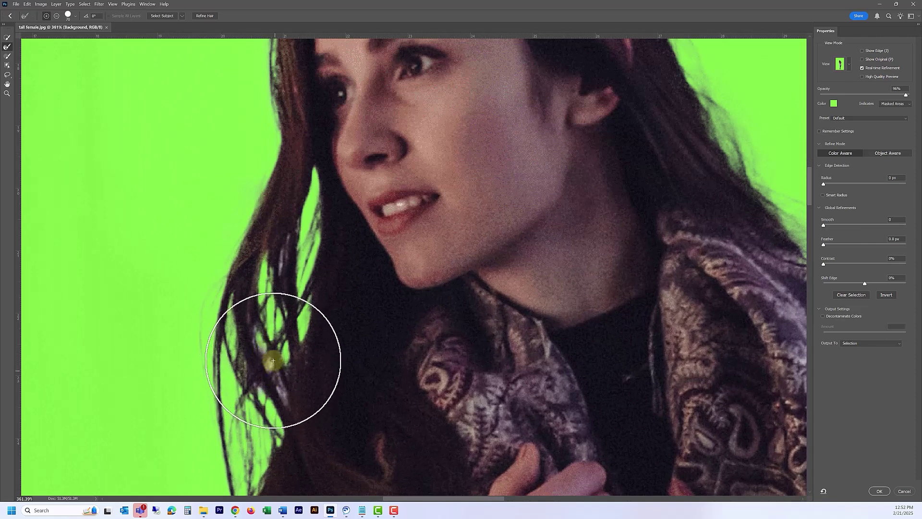
{"action": "mouse_move", "coordinate": [271, 367]}
{"action": "left_mouse_down"}
{"action": "mouse_move", "coordinate": [289, 409]}
{"action": "mouse_move", "coordinate": [295, 306]}
{"action": "mouse_move", "coordinate": [261, 243]}
{"action": "mouse_move", "coordinate": [268, 178]}
{"action": "left_mouse_up"}
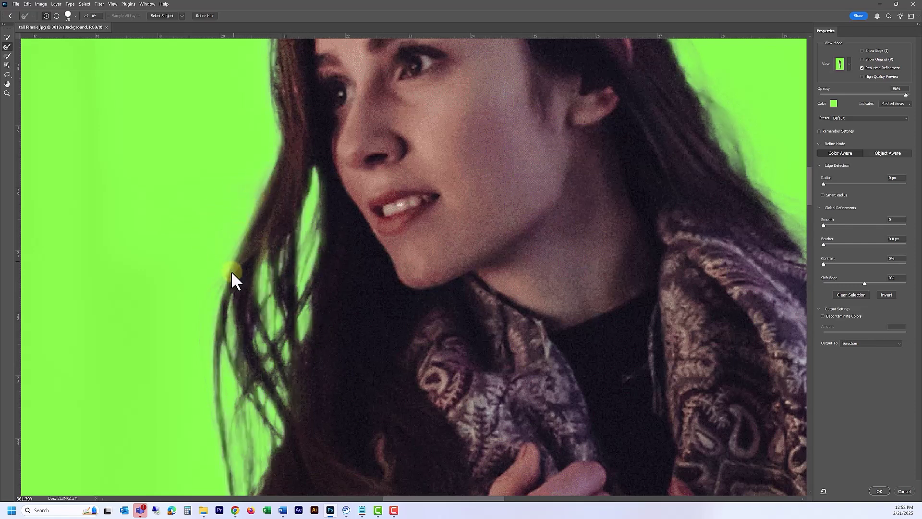
{"action": "scroll", "coordinate": [217, 433], "scroll_direction": "down", "scroll_amount": 2}
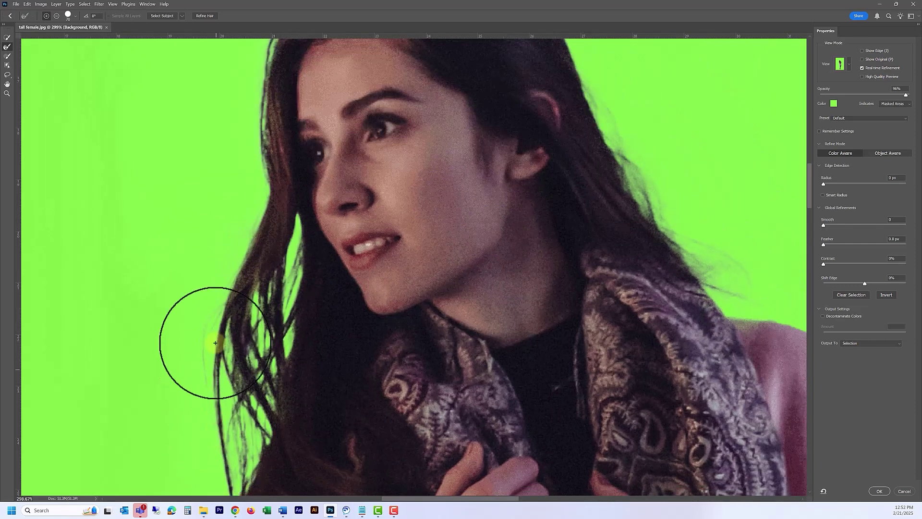
{"action": "left_click_drag", "start_coordinate": [204, 369], "coordinate": [206, 454]}
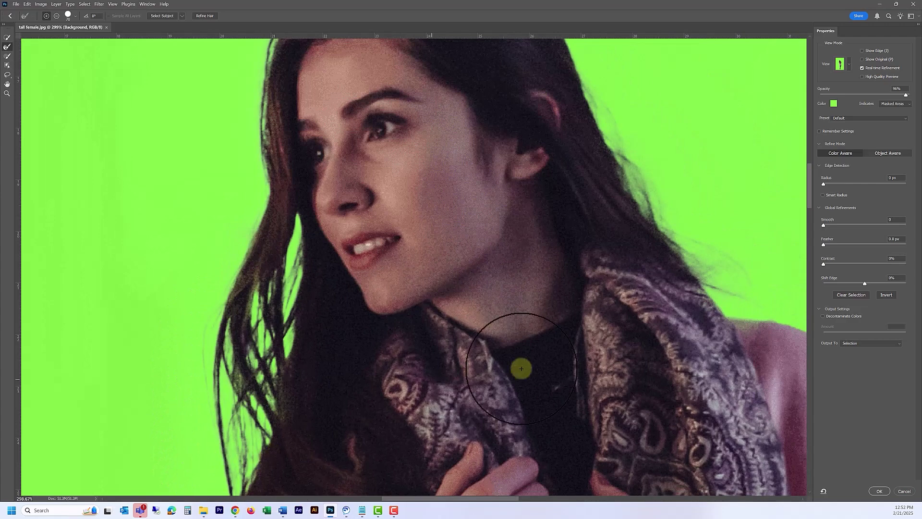
Step: Turn on Decontaminate Colors for the cutout at 100% and check the coat's edge for color fringing
{"action": "scroll", "coordinate": [606, 366], "scroll_direction": "down", "scroll_amount": 2}
{"action": "mouse_move", "coordinate": [619, 154]}
{"action": "left_mouse_down"}
{"action": "mouse_move", "coordinate": [543, 90]}
{"action": "mouse_move", "coordinate": [486, 2]}
{"action": "left_mouse_up"}
{"action": "scroll", "coordinate": [614, 257], "scroll_direction": "down", "scroll_amount": 3}
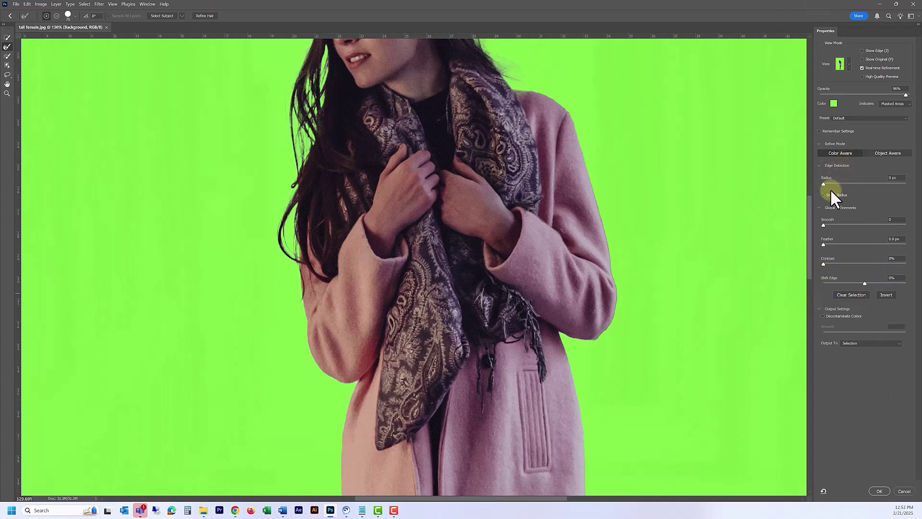
{"action": "scroll", "coordinate": [824, 141], "scroll_direction": "up", "scroll_amount": 1}
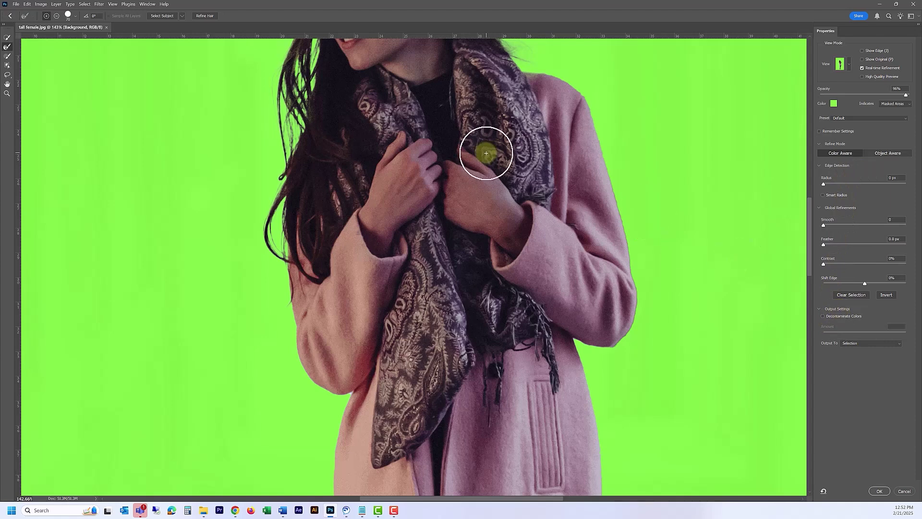
{"action": "scroll", "coordinate": [831, 307], "scroll_direction": "down", "scroll_amount": 2}
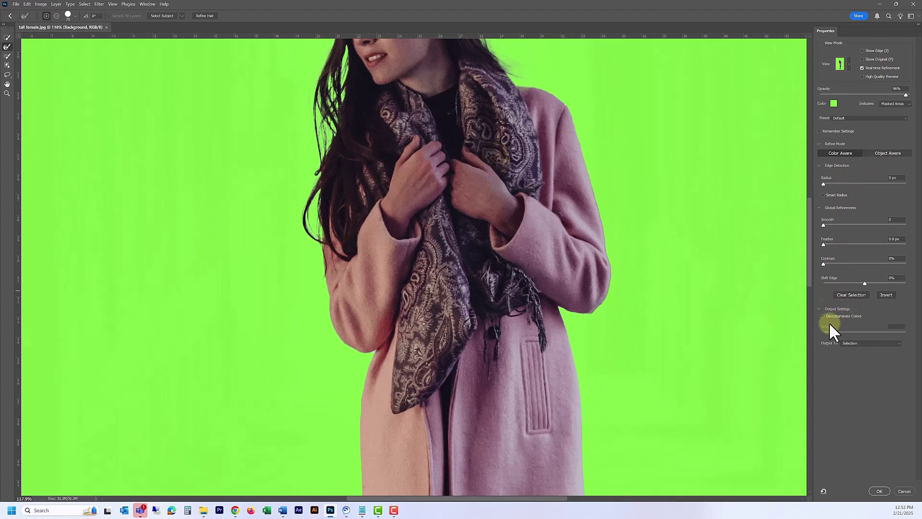
{"action": "left_click", "coordinate": [822, 315]}
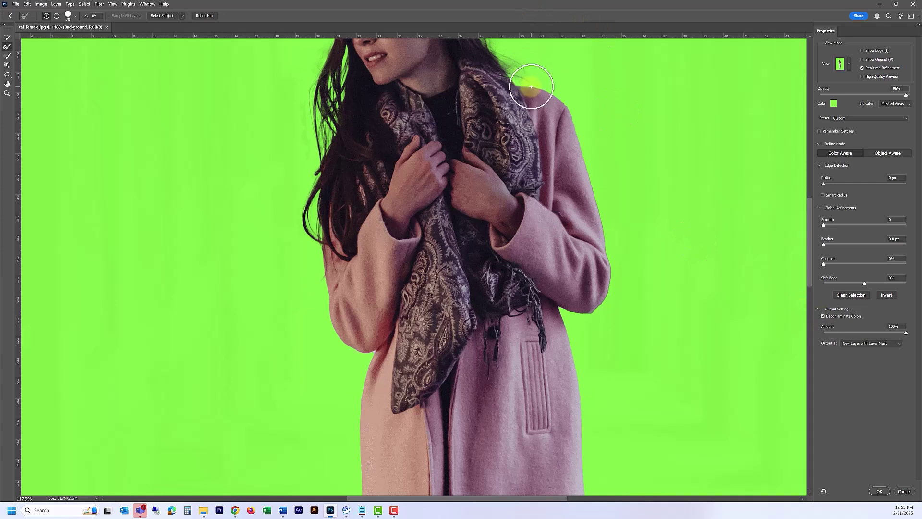
{"action": "mouse_move", "coordinate": [580, 113]}
{"action": "left_mouse_down"}
{"action": "mouse_move", "coordinate": [576, 155]}
{"action": "mouse_move", "coordinate": [612, 252]}
{"action": "mouse_move", "coordinate": [605, 291]}
{"action": "mouse_move", "coordinate": [582, 323]}
{"action": "left_mouse_up"}
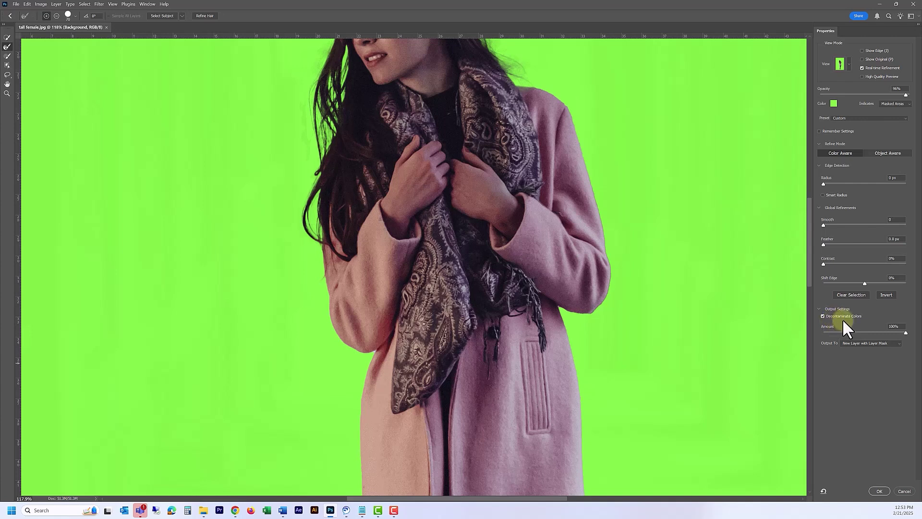
Step: Output the refined selection to a New Layer with Layer Mask and leave Select and Mask
{"action": "left_click", "coordinate": [855, 343]}
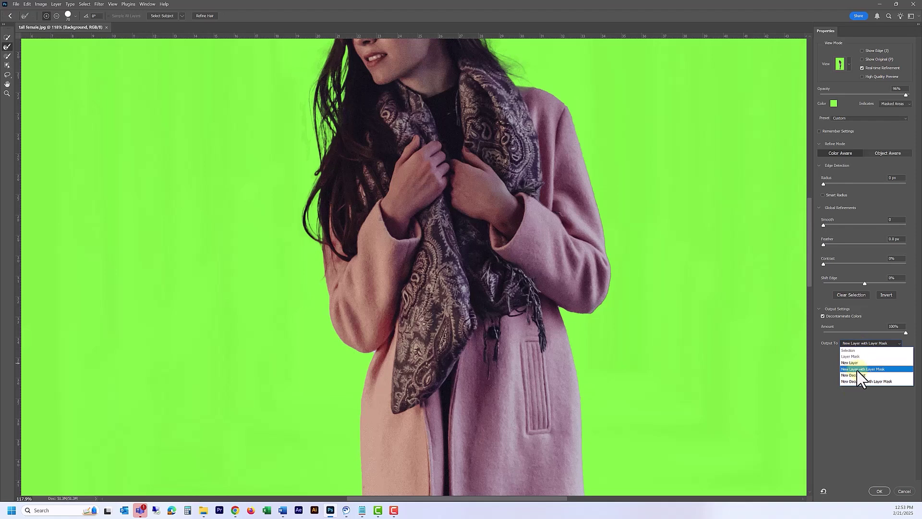
{"action": "left_click", "coordinate": [856, 369]}
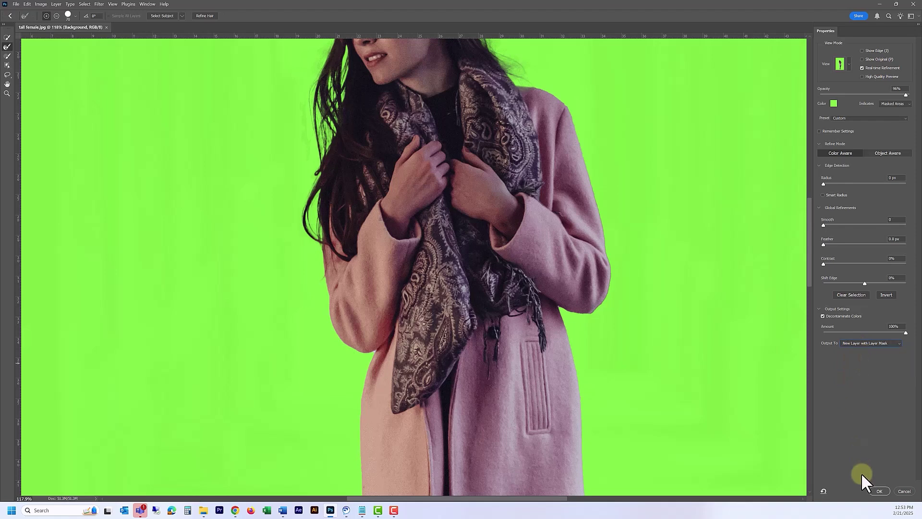
{"action": "left_click", "coordinate": [881, 491]}
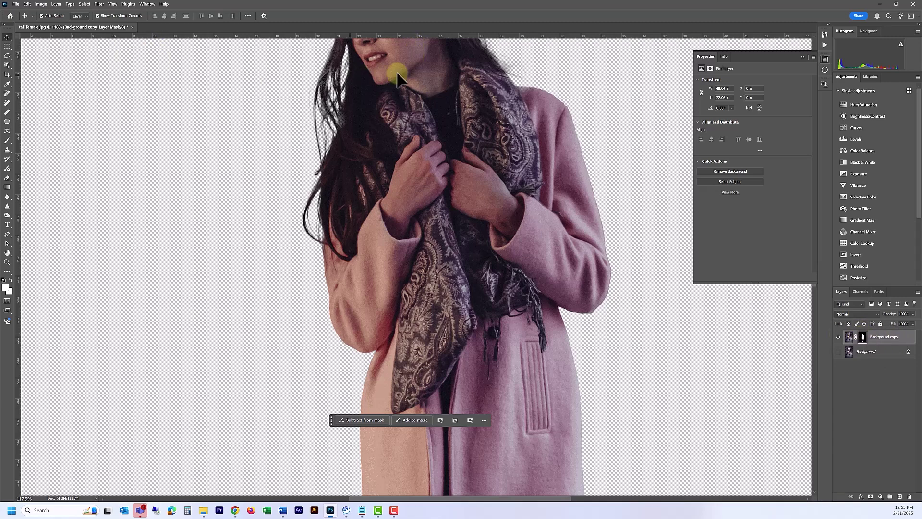
Step: Examine the masked woman's hair, scarf and shoulder edges against the transparent background
{"action": "left_click_drag", "start_coordinate": [439, 68], "coordinate": [430, 178]}
{"action": "scroll", "coordinate": [357, 68], "scroll_direction": "up", "scroll_amount": 5}
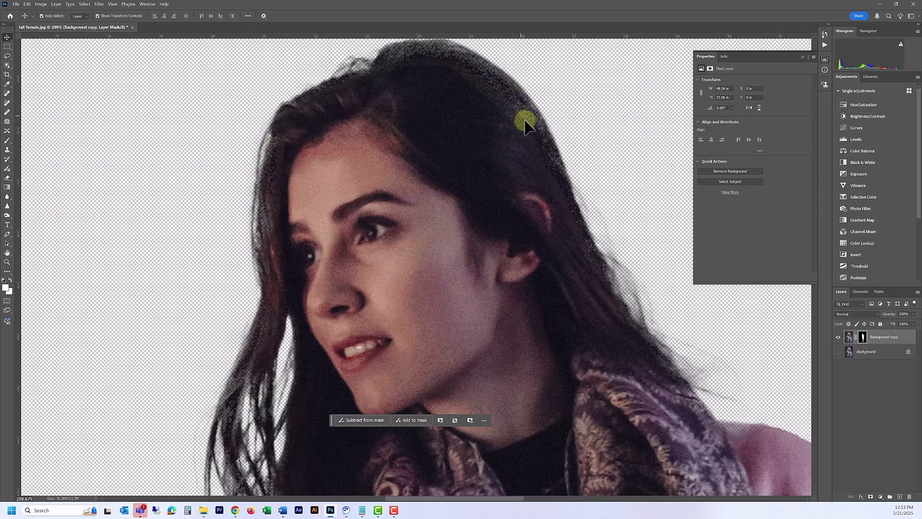
{"action": "left_click_drag", "start_coordinate": [560, 267], "coordinate": [564, 298]}
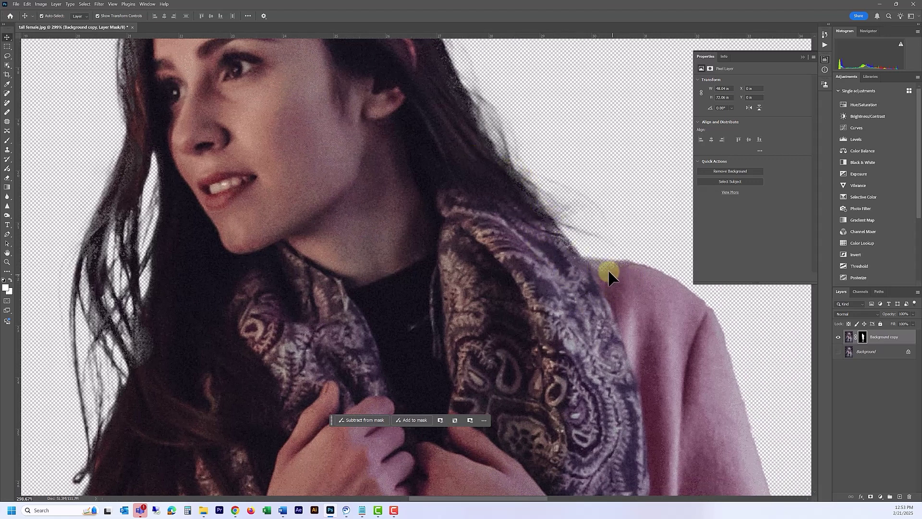
Step: Target the cutout layer's mask with the Brush tool and reduce the brush size to 50 px
{"action": "left_click", "coordinate": [863, 337]}
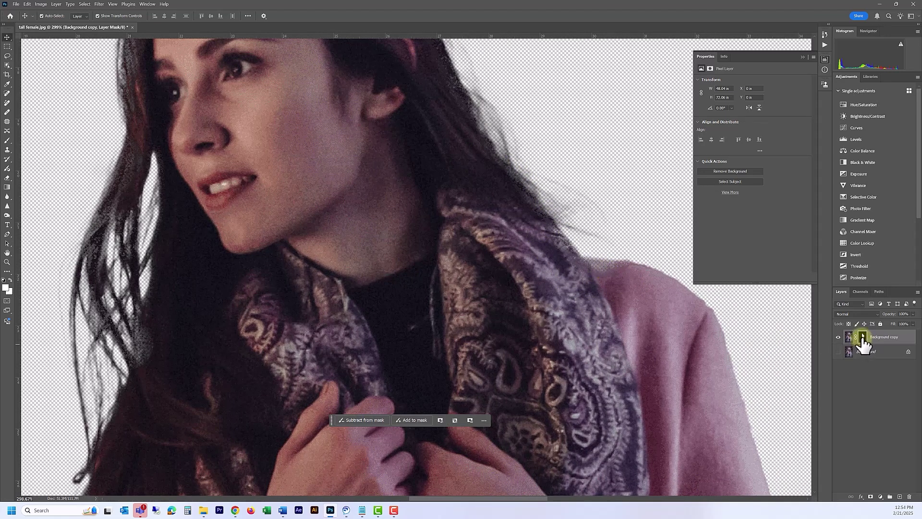
{"action": "left_click", "coordinate": [863, 339]}
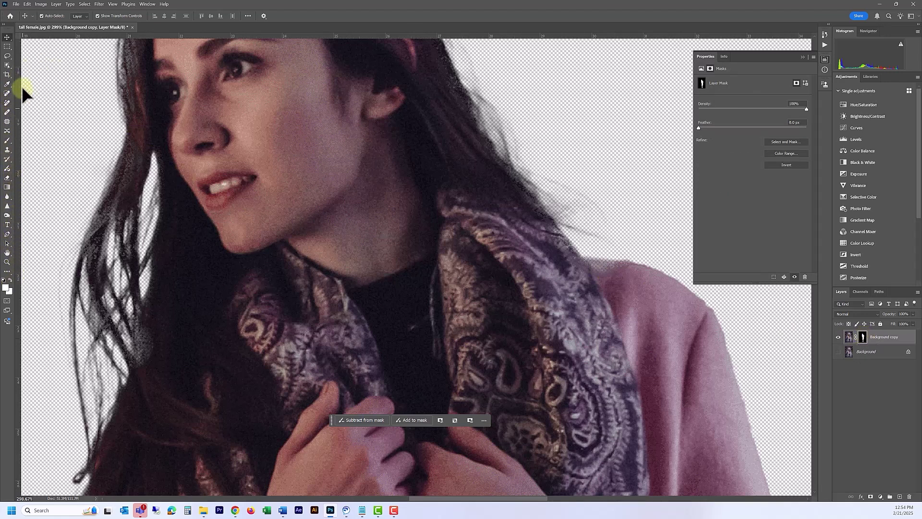
{"action": "left_click", "coordinate": [7, 140]}
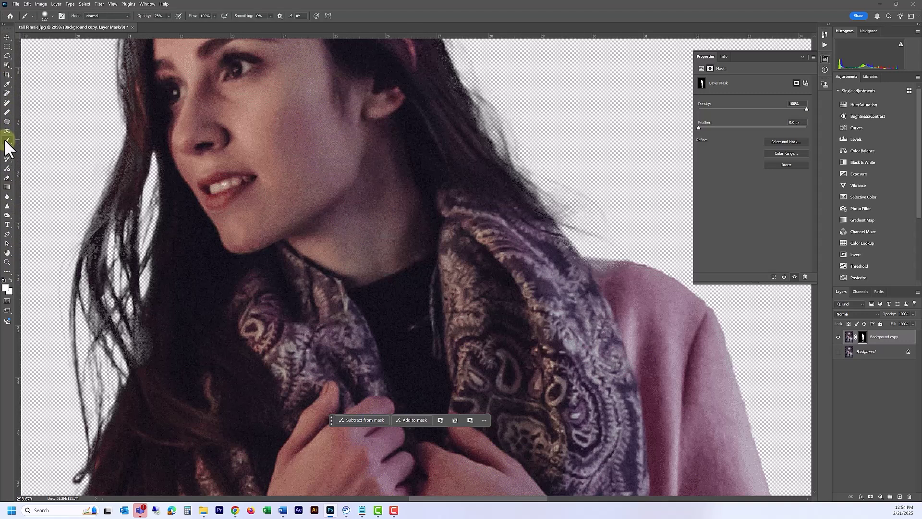
{"action": "left_click", "coordinate": [52, 16]}
{"action": "left_click", "coordinate": [73, 54]}
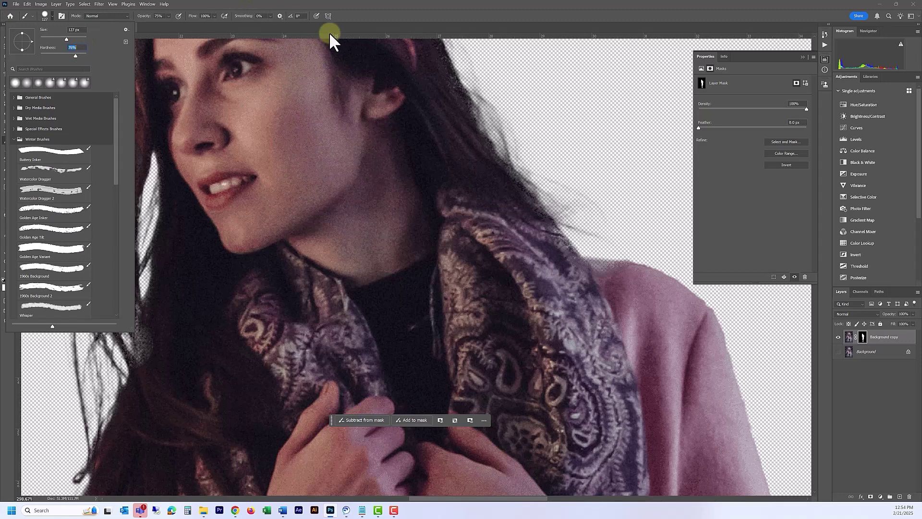
{"action": "left_click", "coordinate": [456, 6]}
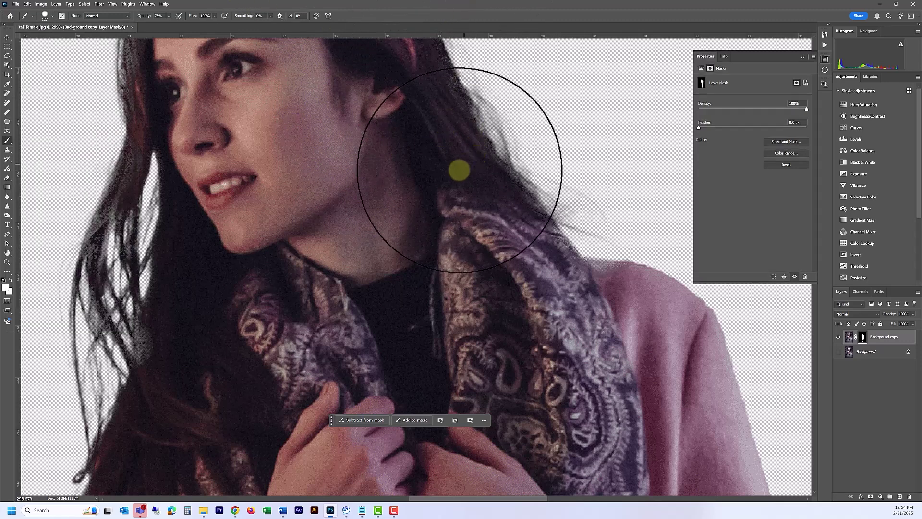
{"action": "key", "text": "bracketleft"}
{"action": "key", "text": "bracketleft"}
{"action": "key", "text": "bracketleft"}
{"action": "key", "text": "bracketleft"}
{"action": "key", "text": "bracketleft"}
{"action": "key", "text": "bracketleft"}
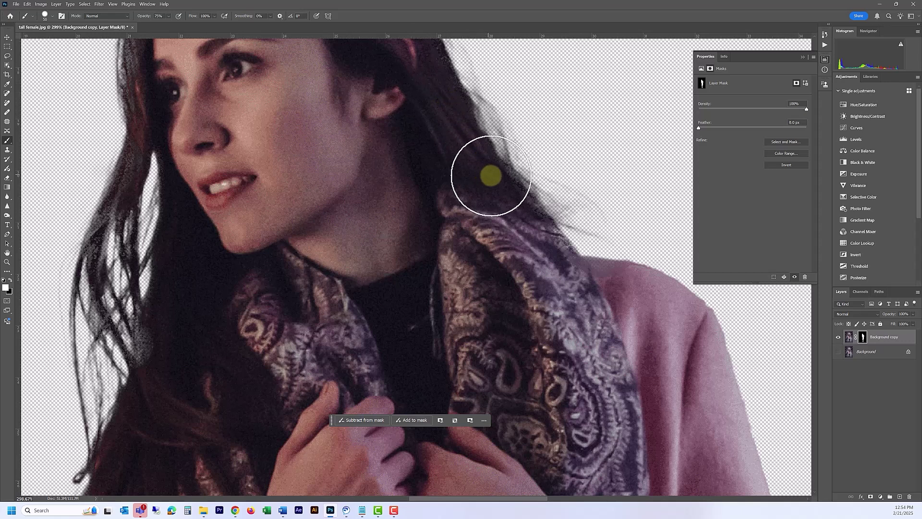
Step: Try painting white on the mask beside the woman's hair to reveal the background, and undo the stroke
{"action": "key", "text": "space"}
{"action": "mouse_move", "coordinate": [448, 168]}
{"action": "left_mouse_down"}
{"action": "mouse_move", "coordinate": [469, 243]}
{"action": "mouse_move", "coordinate": [484, 234]}
{"action": "left_mouse_up"}
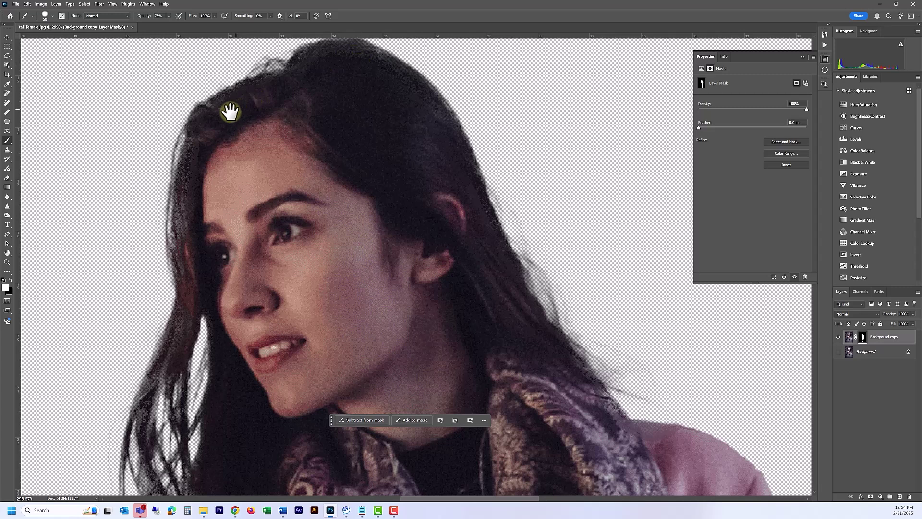
{"action": "left_click_drag", "start_coordinate": [159, 226], "coordinate": [22, 275]}
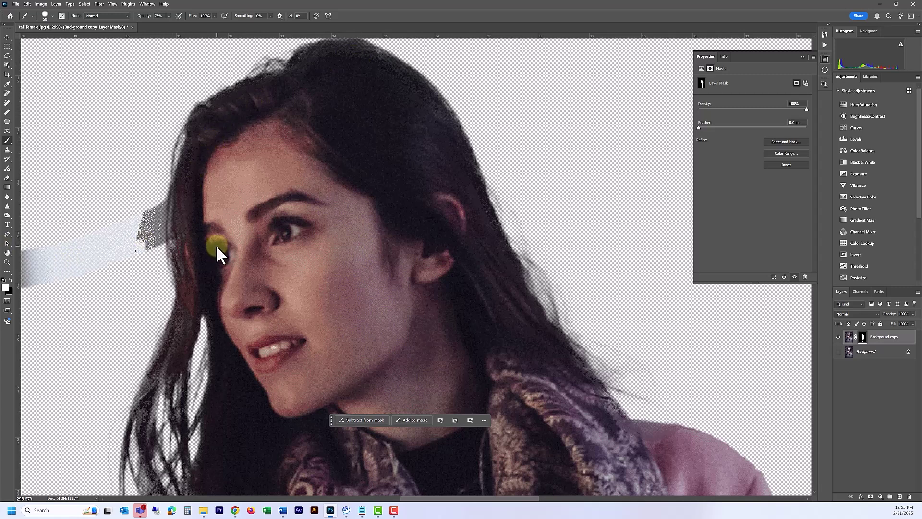
{"action": "key", "text": "ctrl+z"}
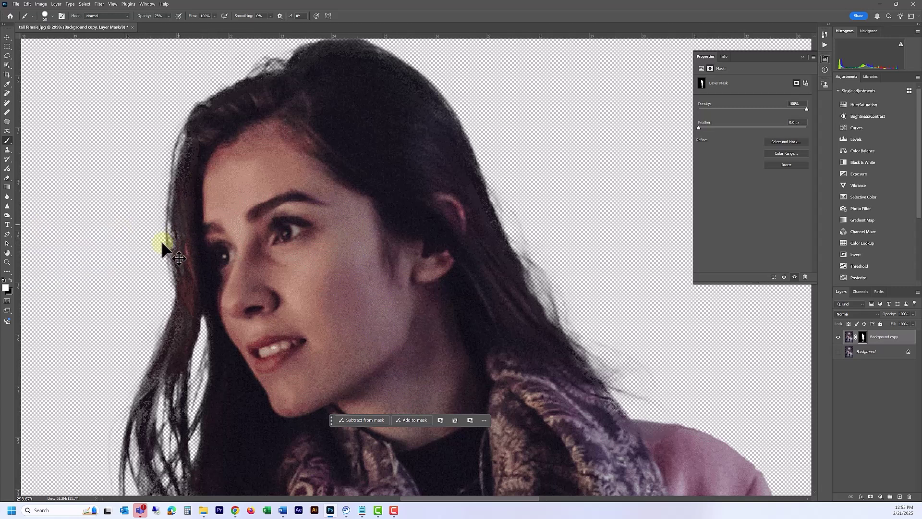
{"action": "key", "text": "ctrl+z"}
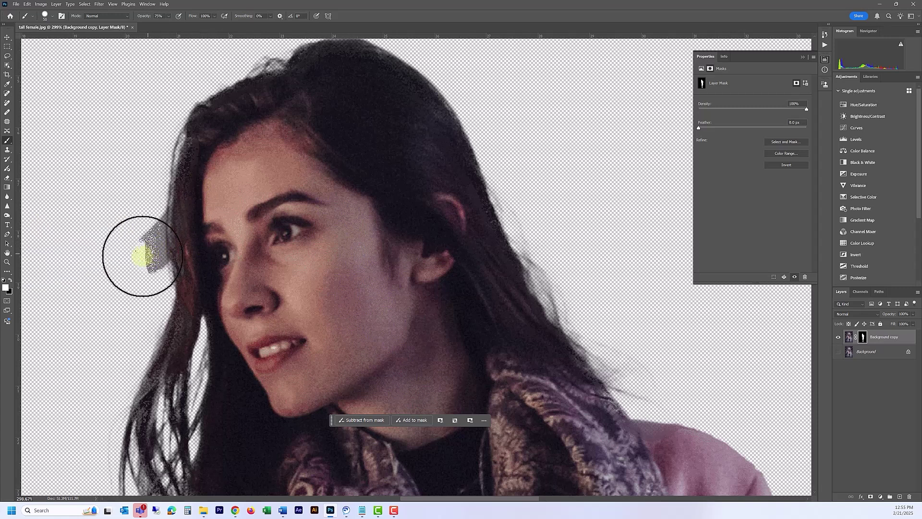
Step: Switch the foreground color to black, paint out the revealed patch beside the hair, and set the brush opacity to 100%
{"action": "left_click", "coordinate": [10, 280]}
{"action": "left_click", "coordinate": [148, 236]}
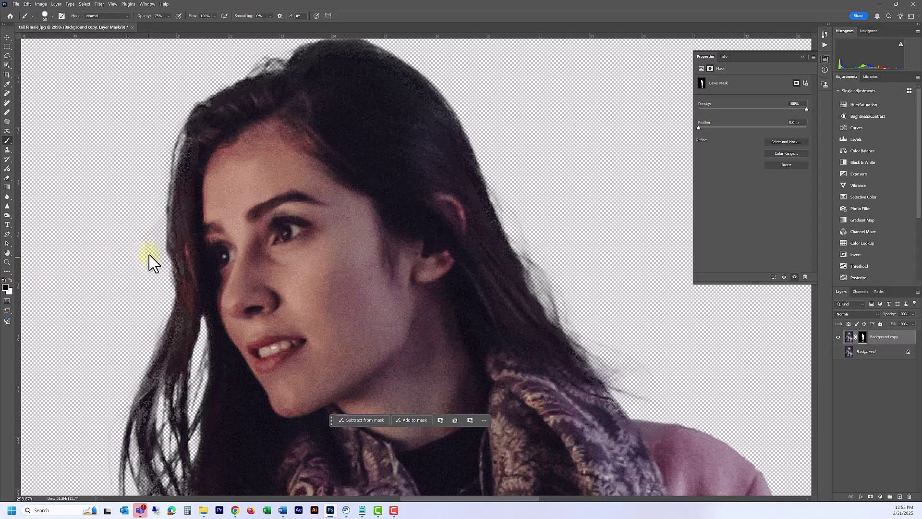
{"action": "left_click", "coordinate": [168, 16]}
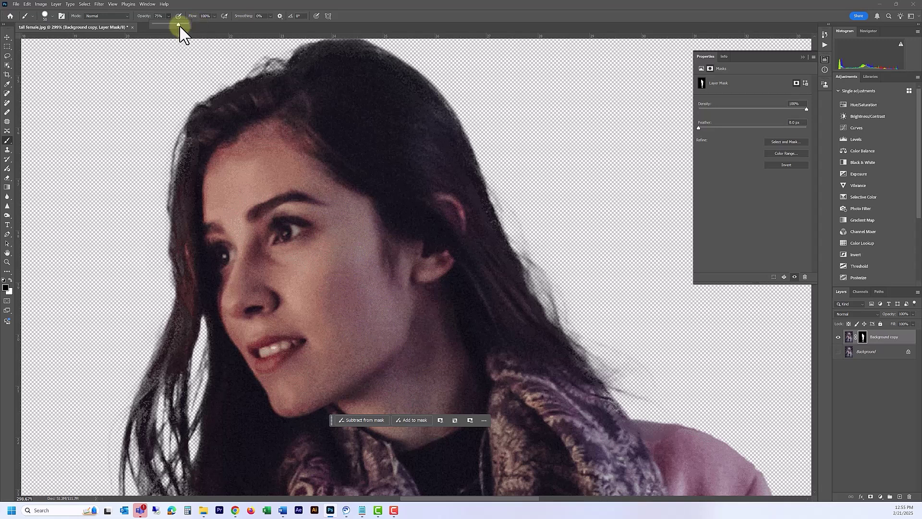
{"action": "left_click", "coordinate": [153, 182]}
Step: Examine the cutout from the hair down to the coat hem, legs and boots for rough mask edges
{"action": "scroll", "coordinate": [374, 249], "scroll_direction": "down", "scroll_amount": 6}
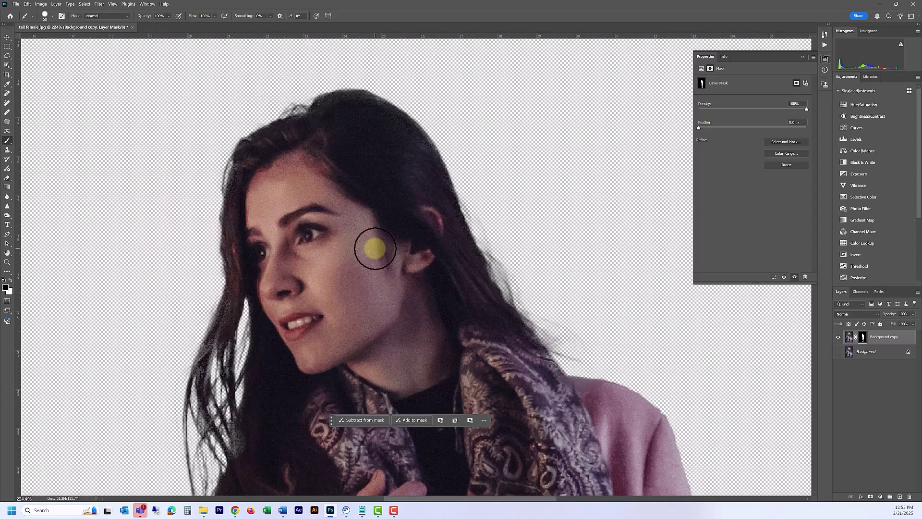
{"action": "scroll", "coordinate": [372, 252], "scroll_direction": "down", "scroll_amount": 1}
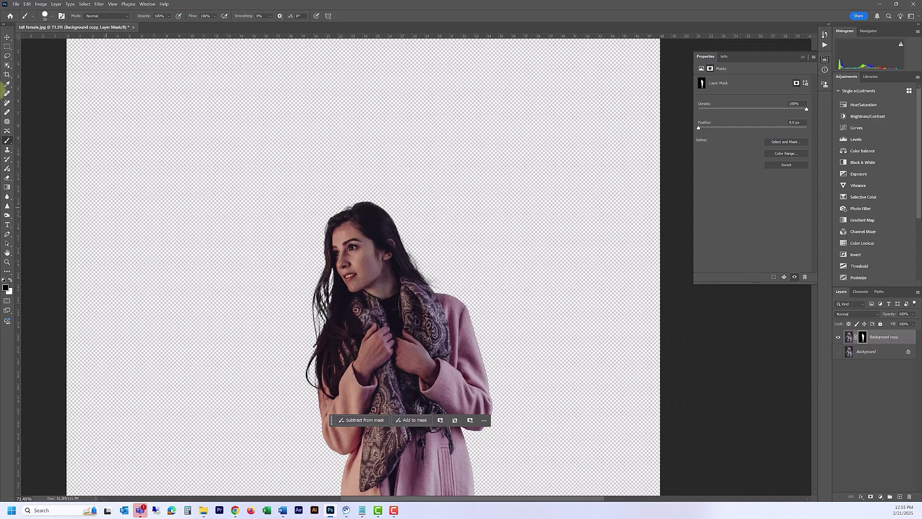
{"action": "left_click", "coordinate": [7, 37]}
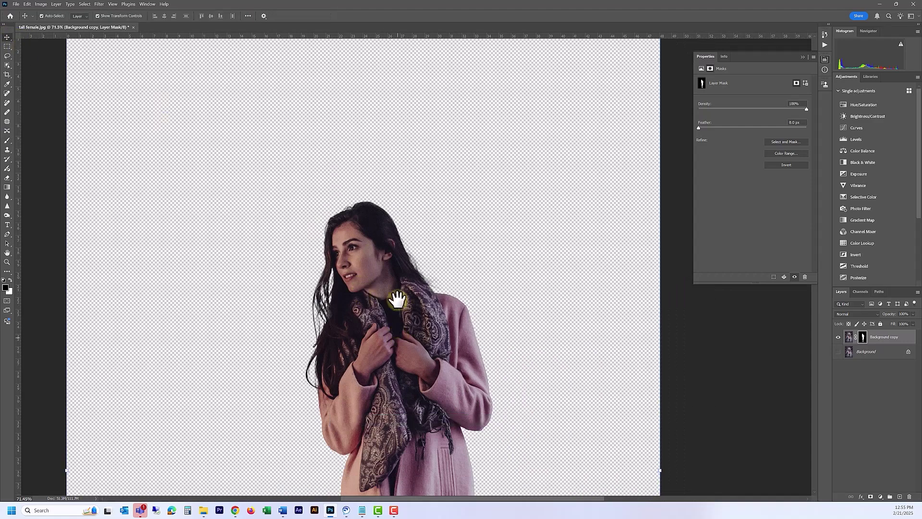
{"action": "left_click_drag", "start_coordinate": [397, 303], "coordinate": [398, 175]}
{"action": "left_click_drag", "start_coordinate": [391, 397], "coordinate": [345, 264]}
{"action": "scroll", "coordinate": [354, 331], "scroll_direction": "up", "scroll_amount": 5}
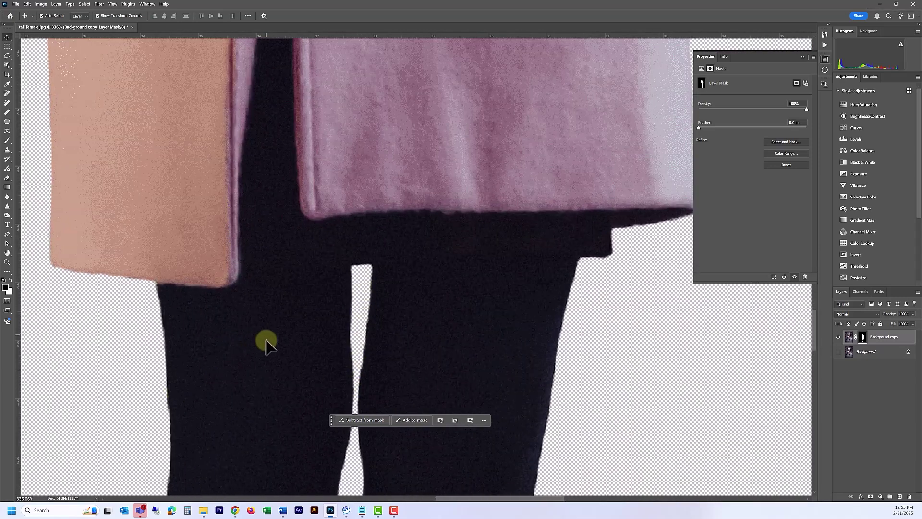
{"action": "scroll", "coordinate": [266, 340], "scroll_direction": "down", "scroll_amount": 2}
{"action": "left_click_drag", "start_coordinate": [268, 371], "coordinate": [301, 37]}
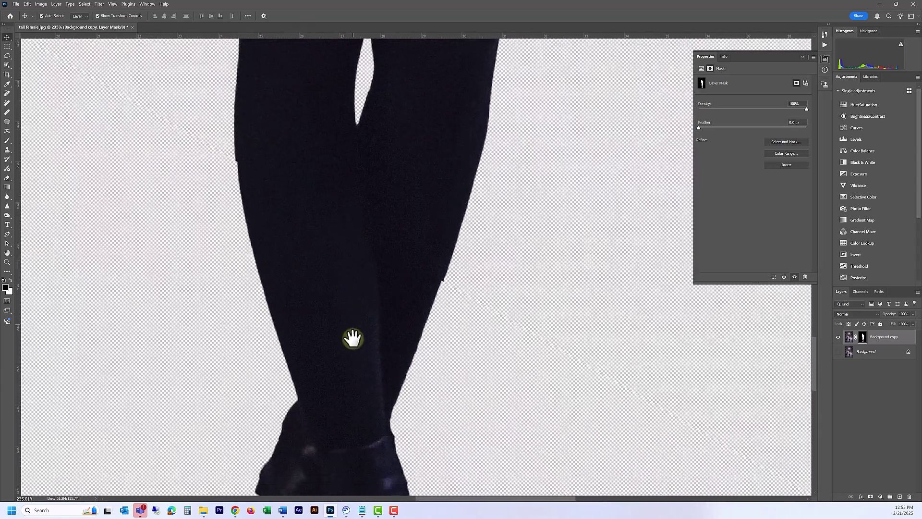
{"action": "mouse_move", "coordinate": [352, 336]}
{"action": "left_mouse_down"}
{"action": "mouse_move", "coordinate": [350, 78]}
{"action": "mouse_move", "coordinate": [349, 87]}
{"action": "left_mouse_up"}
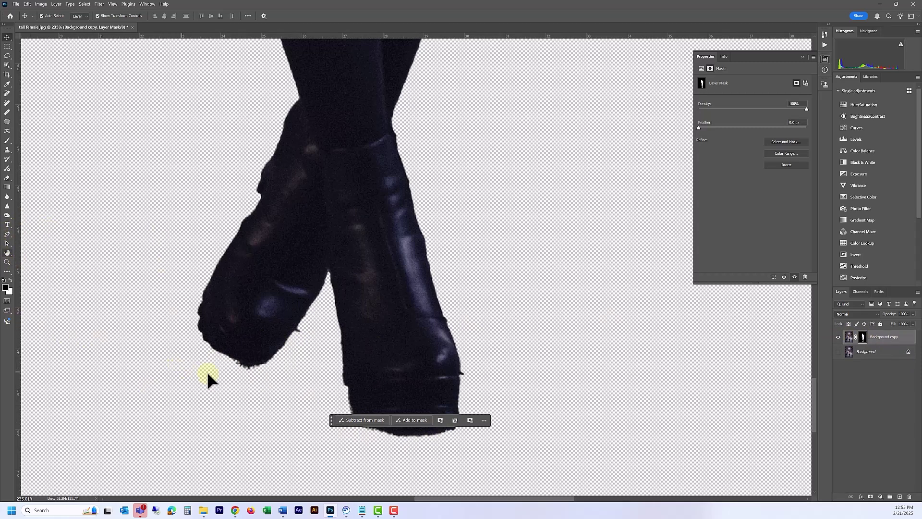
Step: Move the contextual task bar off the boots and mask out the stray bits along the boot edges and sole, reducing the brush to 15 px
{"action": "left_click", "coordinate": [7, 140]}
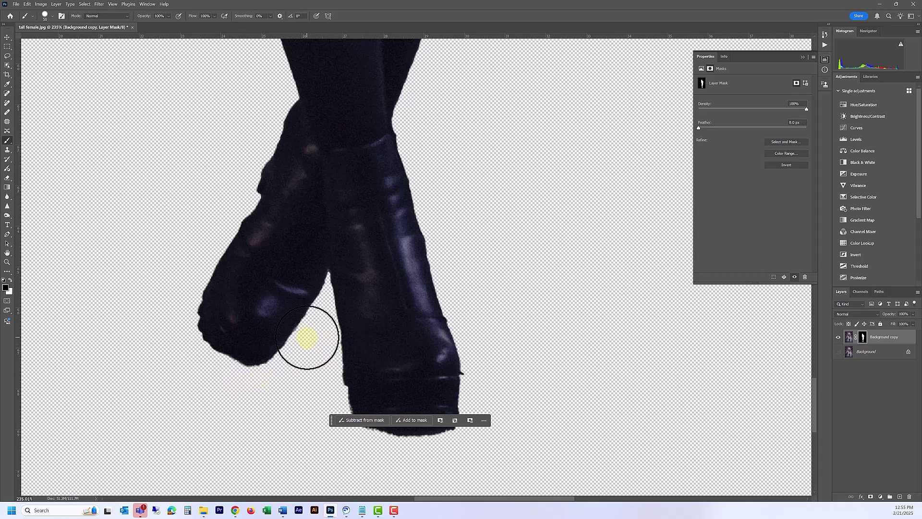
{"action": "mouse_move", "coordinate": [332, 421]}
{"action": "left_mouse_down"}
{"action": "mouse_move", "coordinate": [597, 432]}
{"action": "mouse_move", "coordinate": [623, 424]}
{"action": "left_mouse_up"}
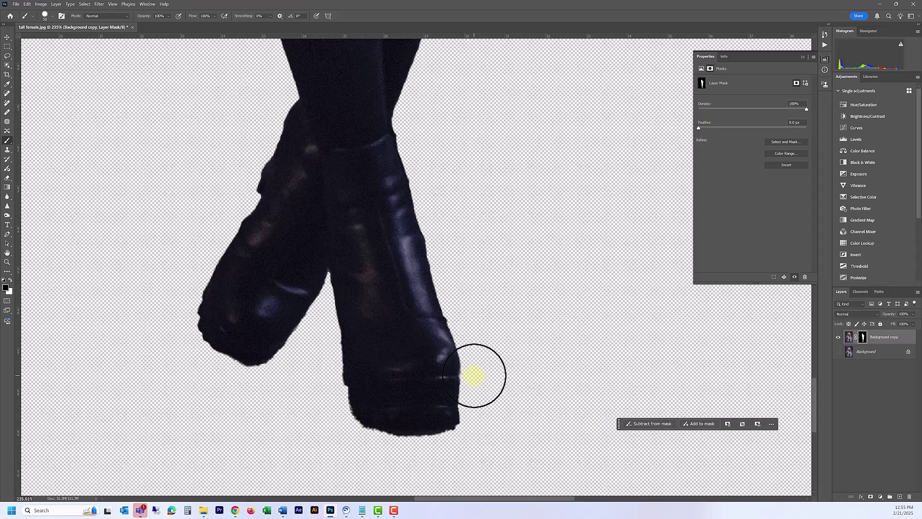
{"action": "key", "text": "bracketleft"}
{"action": "key", "text": "bracketleft"}
{"action": "key", "text": "bracketleft"}
{"action": "key", "text": "bracketleft"}
{"action": "key", "text": "bracketleft"}
{"action": "key", "text": "bracketleft"}
{"action": "key", "text": "bracketleft"}
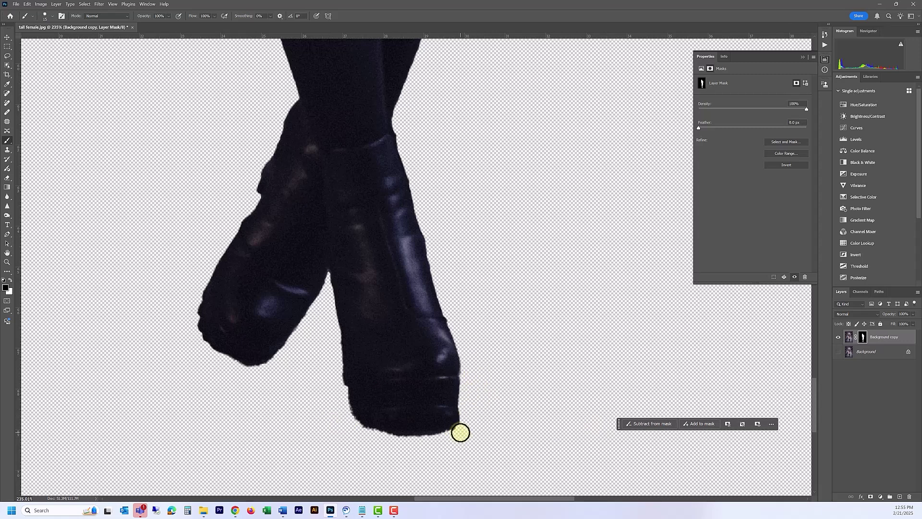
{"action": "left_click_drag", "start_coordinate": [445, 436], "coordinate": [368, 432]}
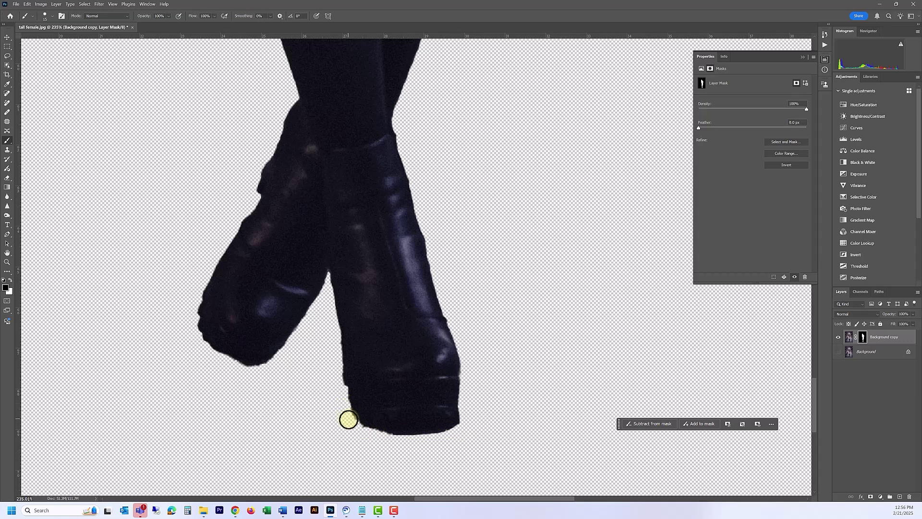
{"action": "left_click_drag", "start_coordinate": [371, 435], "coordinate": [355, 409]}
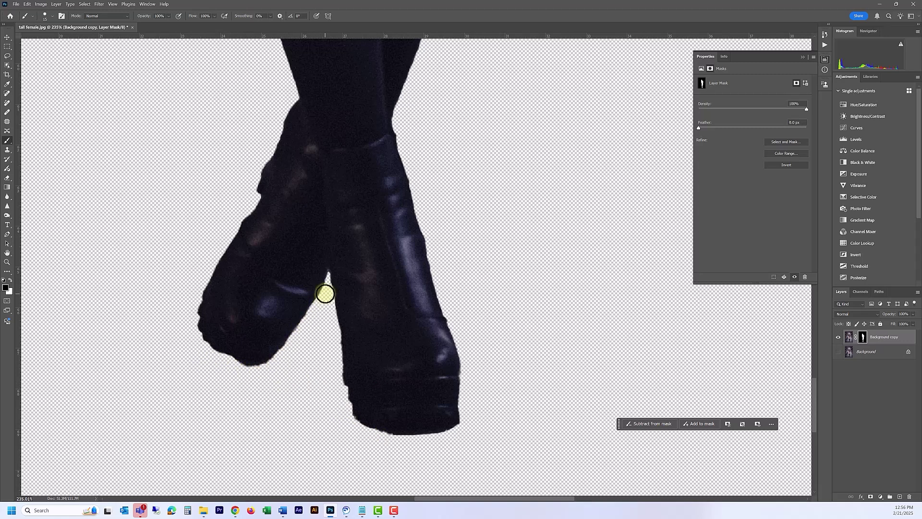
Step: Disable the layer mask to compare the boots with the original photo, and enable it again
{"action": "right_click", "coordinate": [863, 342]}
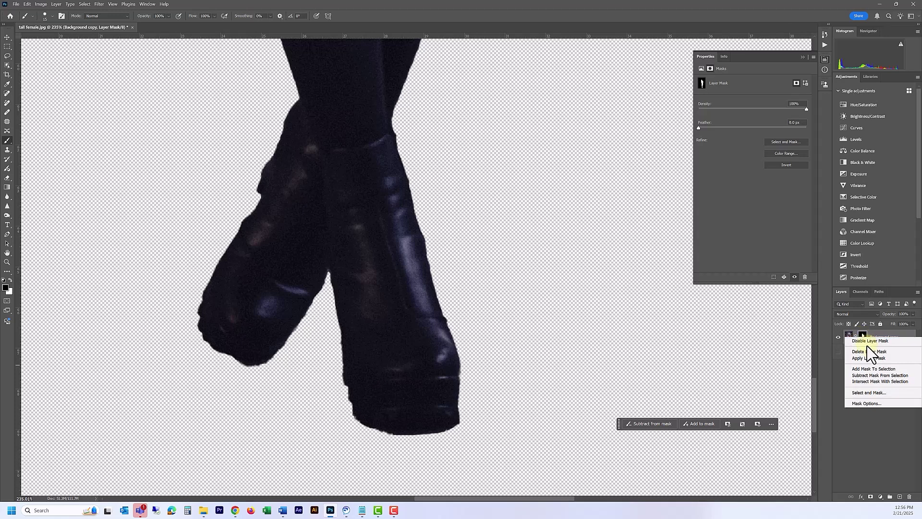
{"action": "left_click", "coordinate": [867, 341]}
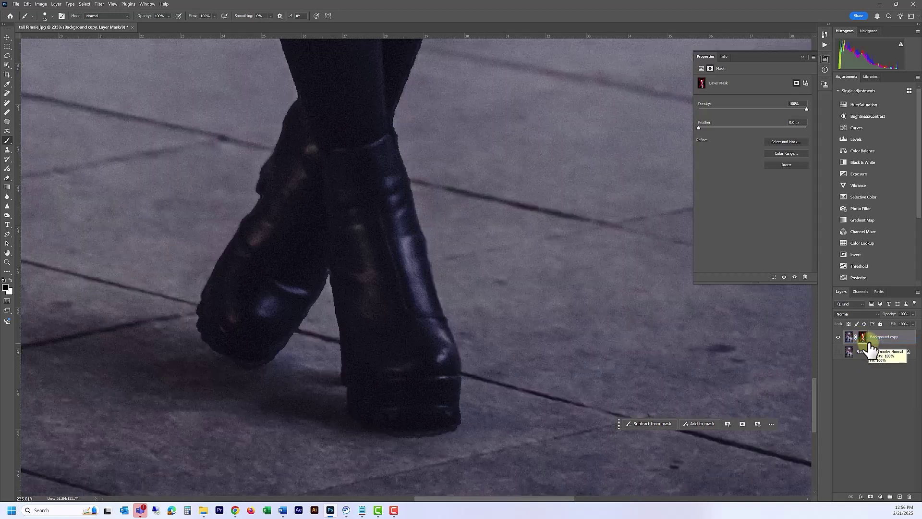
{"action": "scroll", "coordinate": [552, 222], "scroll_direction": "down", "scroll_amount": 4}
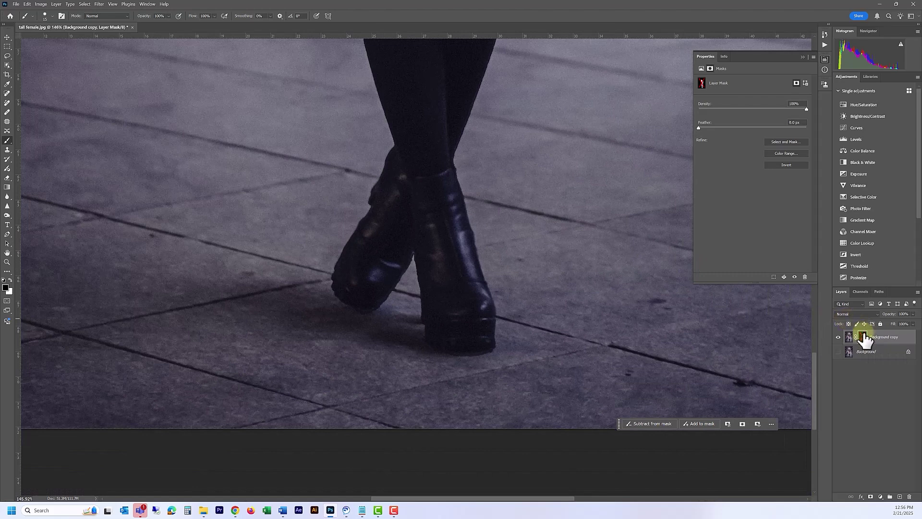
{"action": "right_click", "coordinate": [863, 339]}
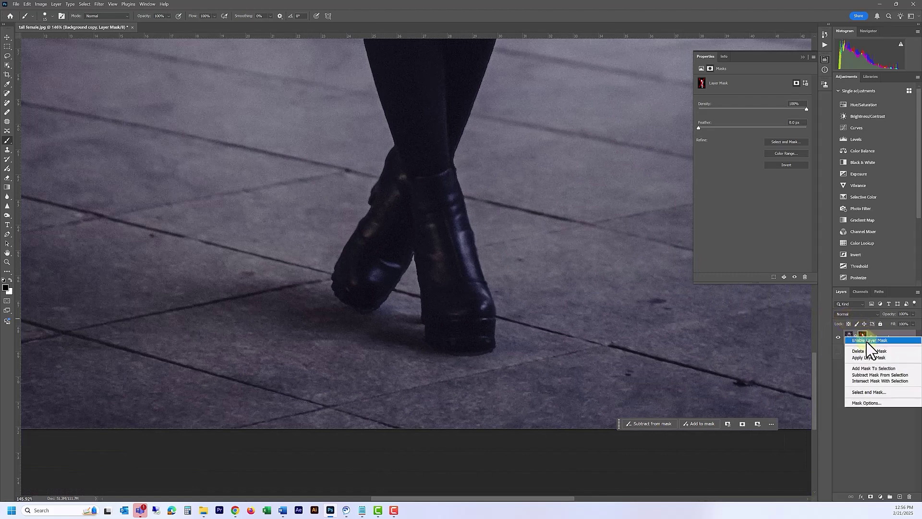
{"action": "left_click", "coordinate": [867, 341]}
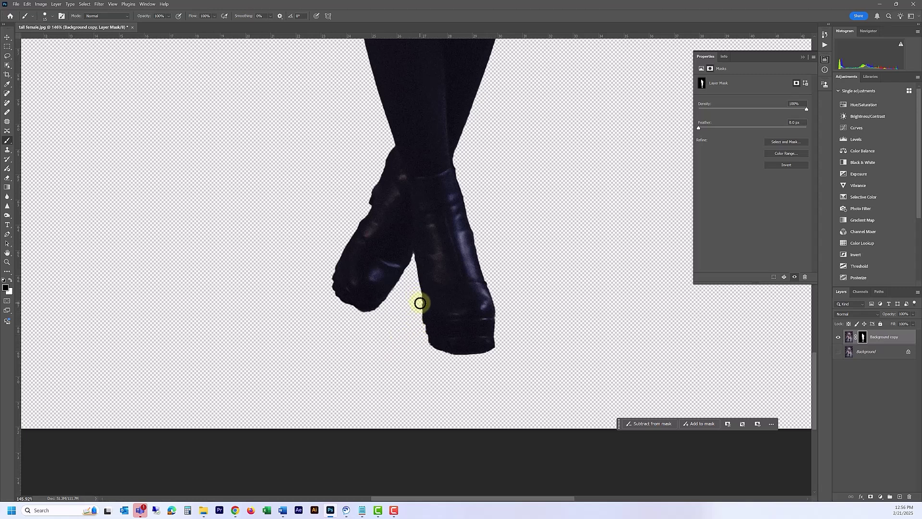
Step: Start saving a copy of the cutout in PNG format and choose the WIP 25 folder inside photoshop chapter 23 as its destination
{"action": "scroll", "coordinate": [282, 242], "scroll_direction": "down", "scroll_amount": 4}
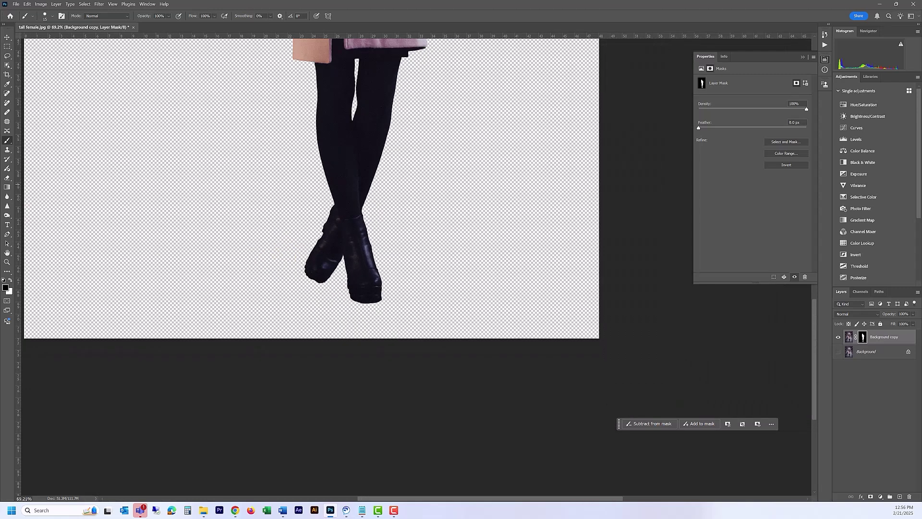
{"action": "scroll", "coordinate": [313, 247], "scroll_direction": "down", "scroll_amount": 3}
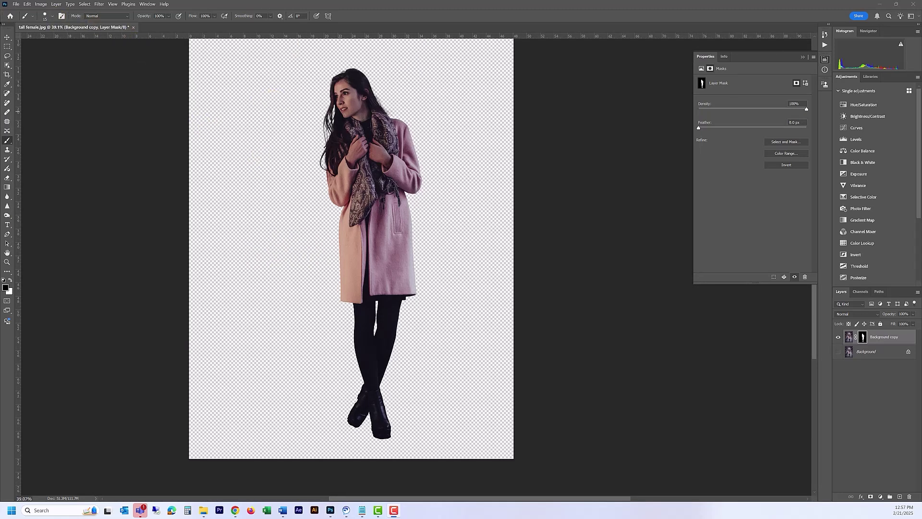
{"action": "left_click", "coordinate": [16, 3]}
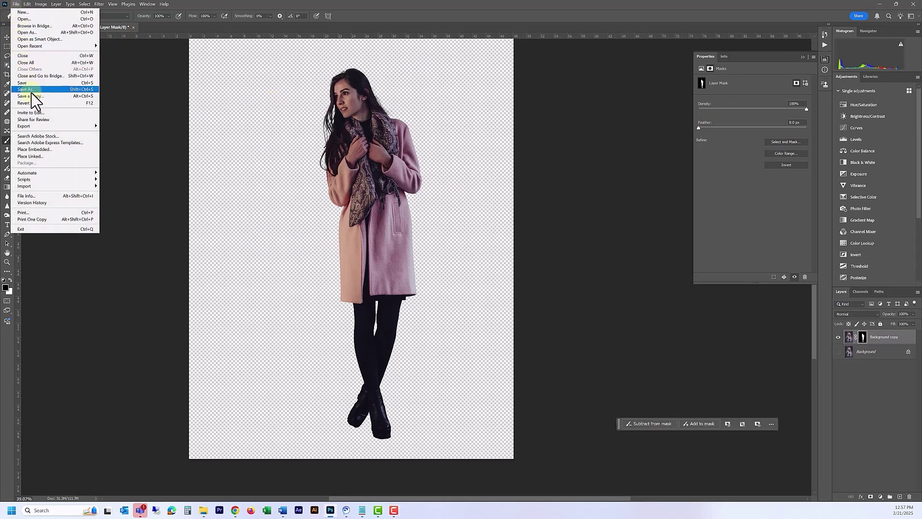
{"action": "left_click", "coordinate": [664, 223]}
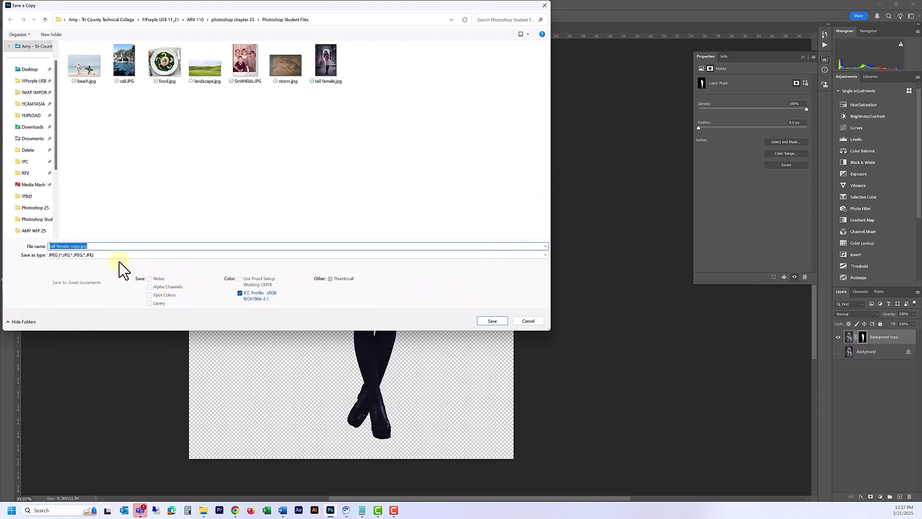
{"action": "left_click", "coordinate": [89, 256]}
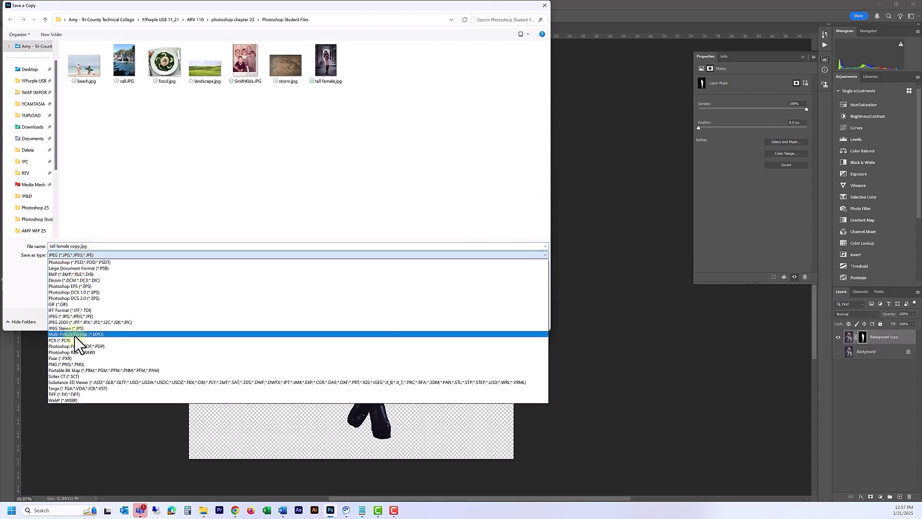
{"action": "left_click", "coordinate": [70, 364]}
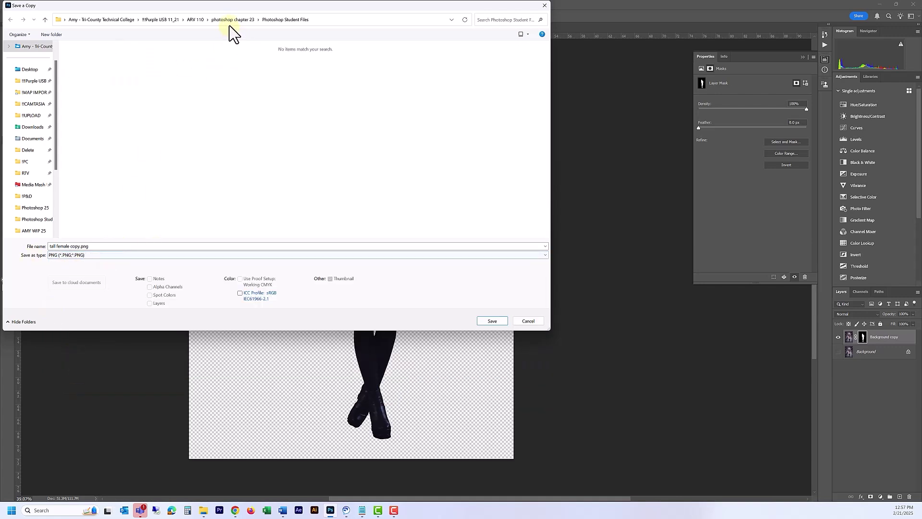
{"action": "left_click_drag", "start_coordinate": [226, 8], "coordinate": [323, 160]}
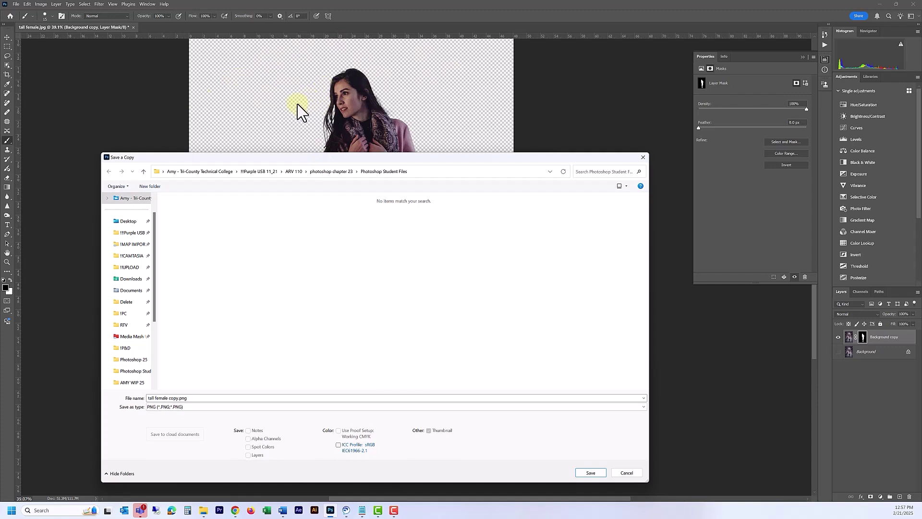
{"action": "left_click", "coordinate": [333, 172]}
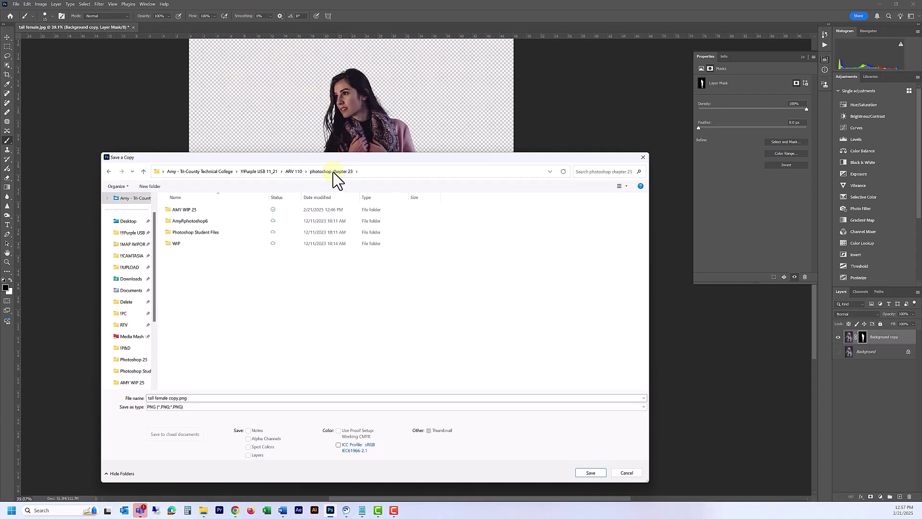
{"action": "double_click", "coordinate": [181, 210]}
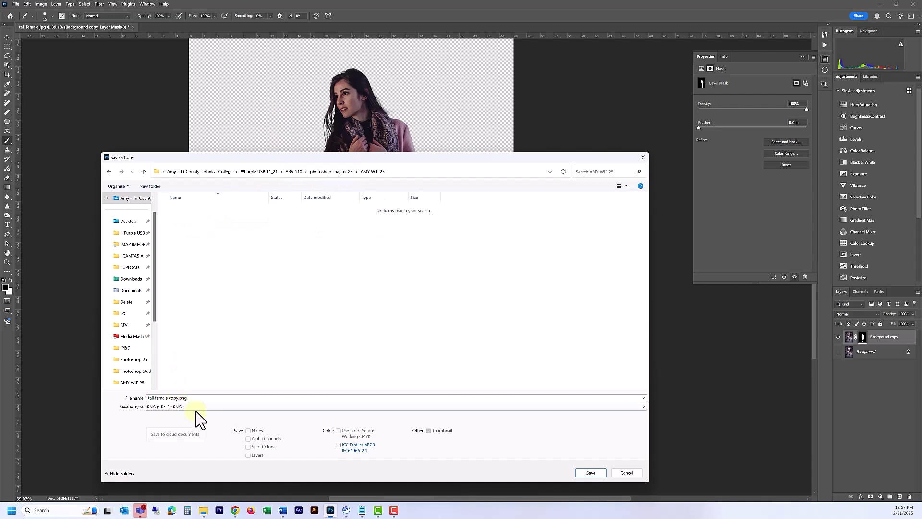
Step: Name the PNG copy with the surname followed by "-tall-female" and save it with the large file size (fastest saving) option
{"action": "left_click", "coordinate": [195, 398]}
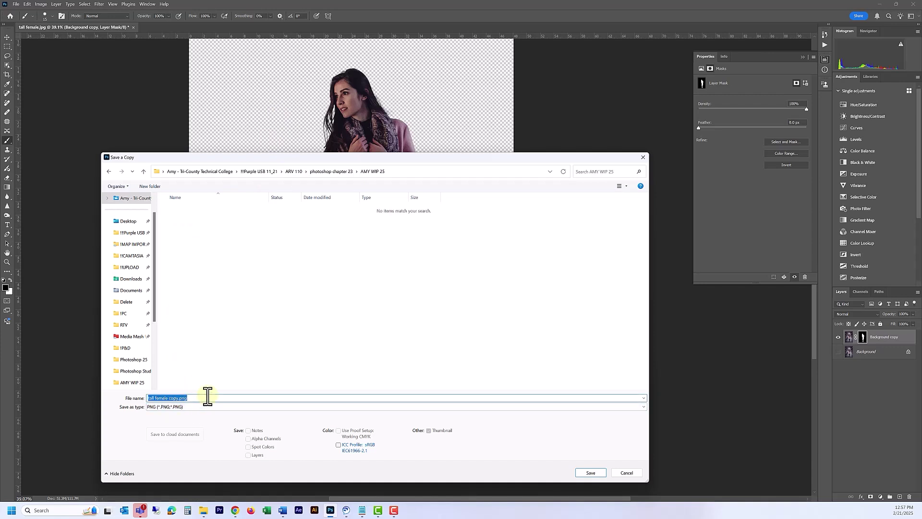
{"action": "type", "text": "Roberts"}
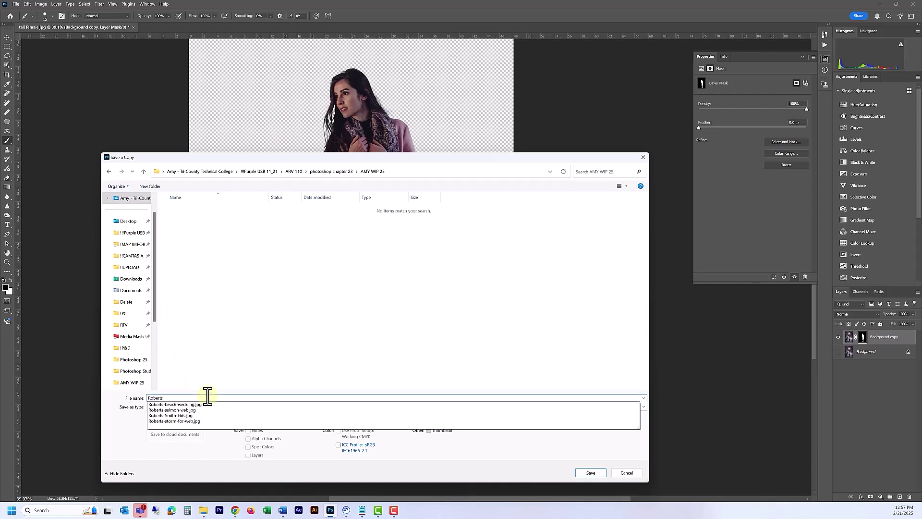
{"action": "type", "text": "-tall-female"}
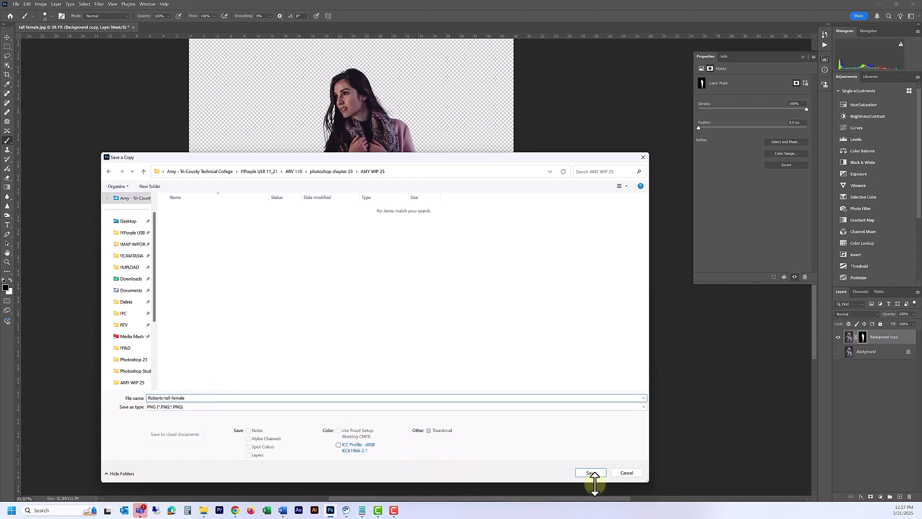
{"action": "left_click", "coordinate": [593, 474]}
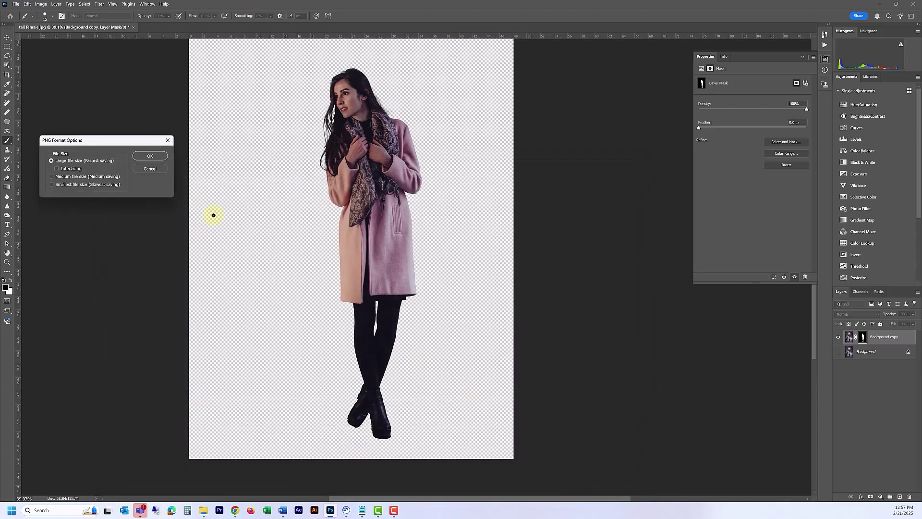
{"action": "left_click_drag", "start_coordinate": [122, 144], "coordinate": [292, 162]}
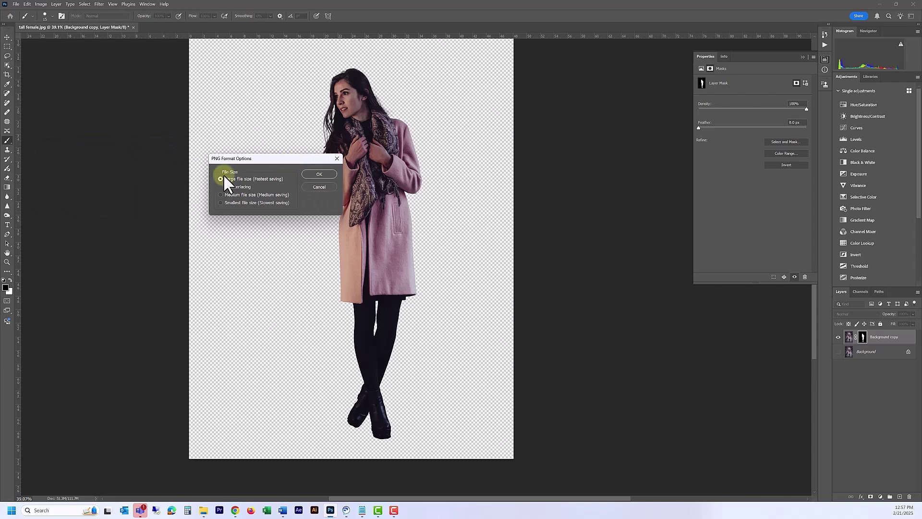
{"action": "left_click", "coordinate": [319, 175]}
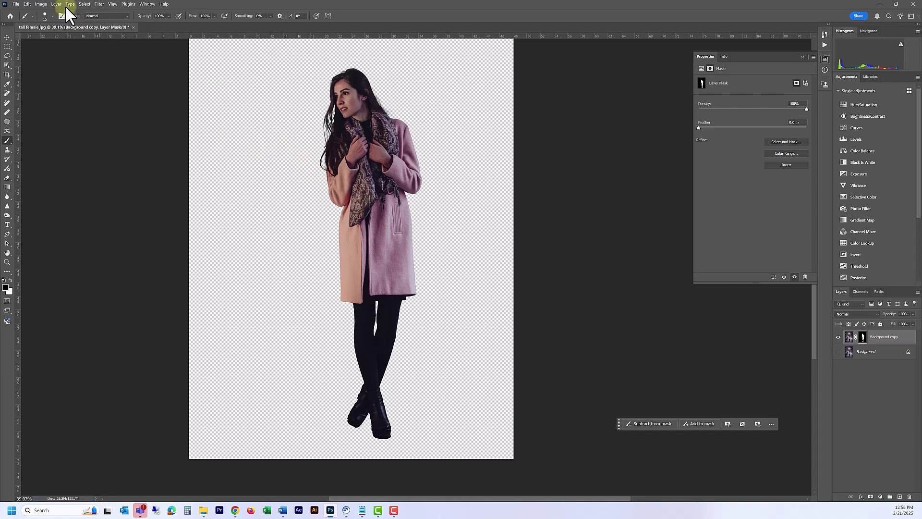
Step: Open the storm-for-web JPG from the WIP 25 folder
{"action": "left_click", "coordinate": [16, 5]}
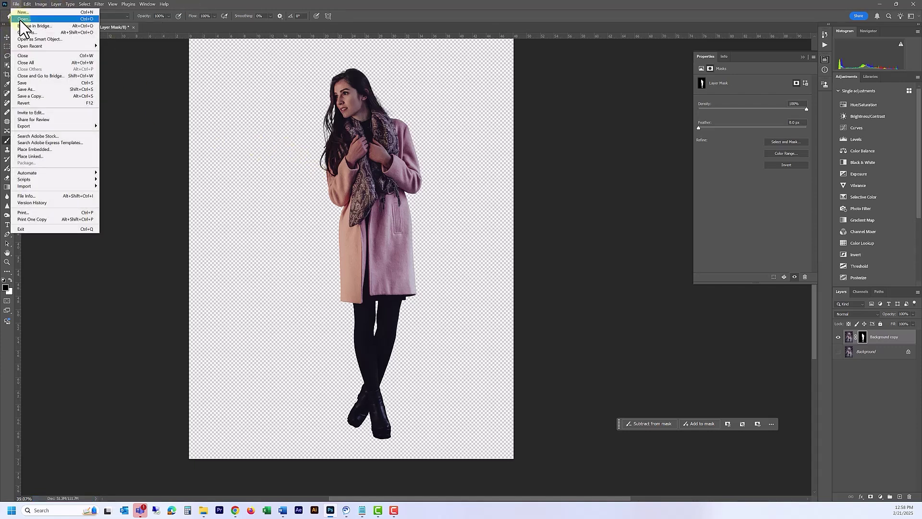
{"action": "left_click", "coordinate": [22, 19]}
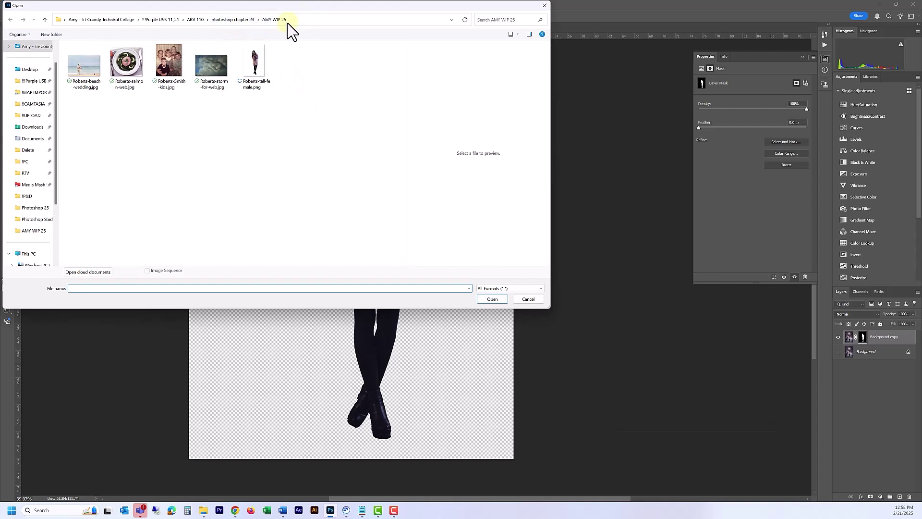
{"action": "left_click", "coordinate": [211, 84]}
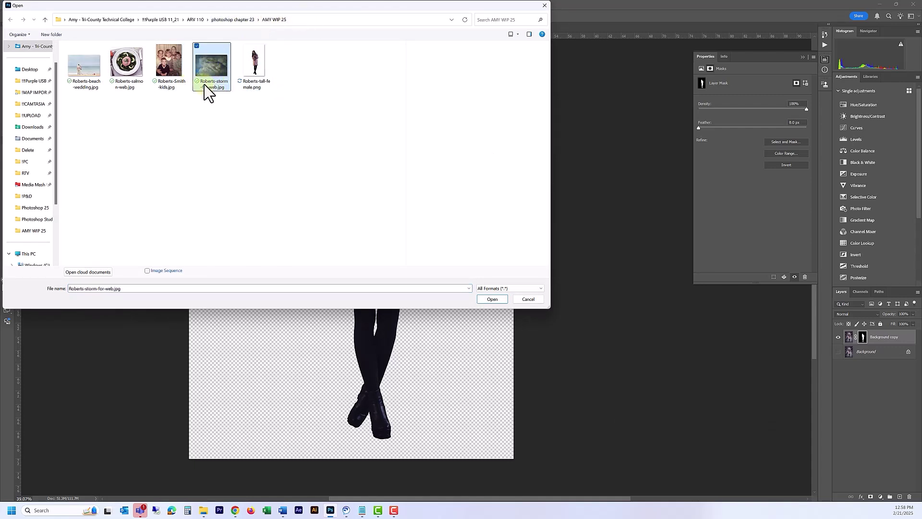
{"action": "left_click", "coordinate": [496, 301]}
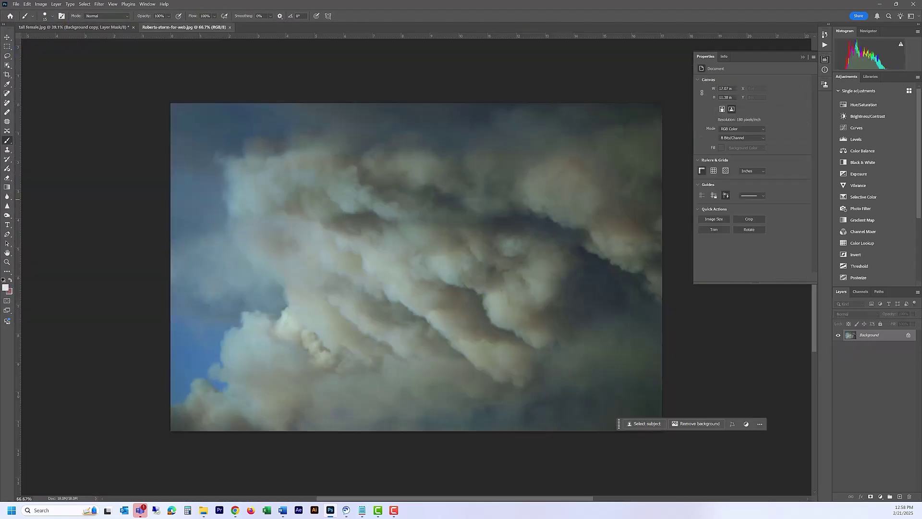
{"action": "scroll", "coordinate": [304, 303], "scroll_direction": "down", "scroll_amount": 1}
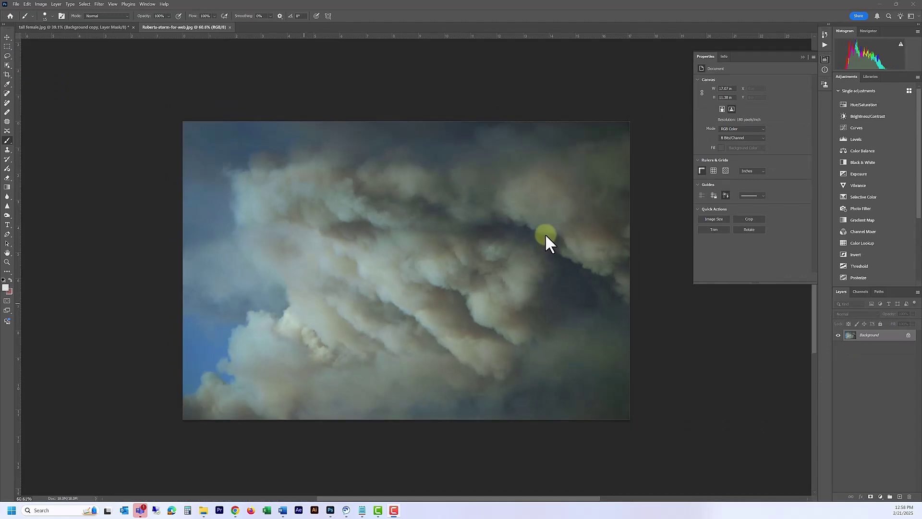
Step: Activate the Crop tool on the storm image and set its aspect ratio to 1 : 1 (Square)
{"action": "left_click", "coordinate": [6, 75]}
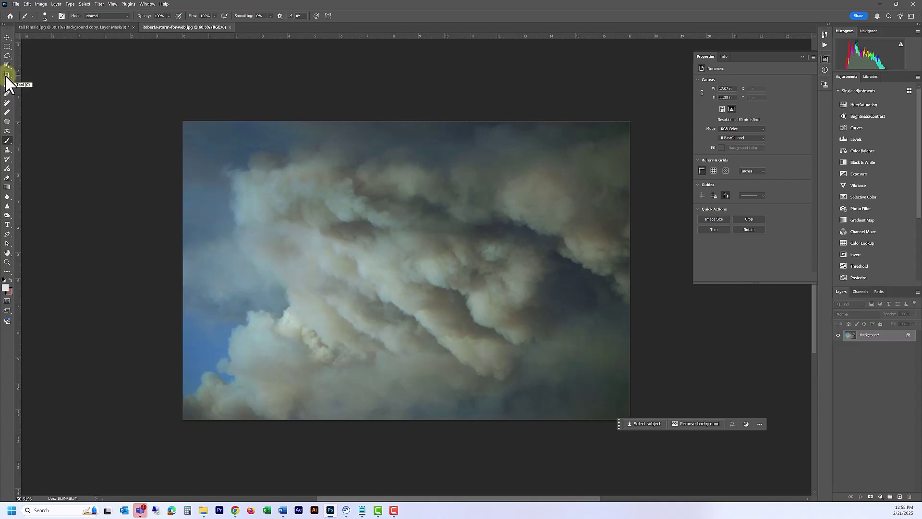
{"action": "left_click", "coordinate": [7, 75]}
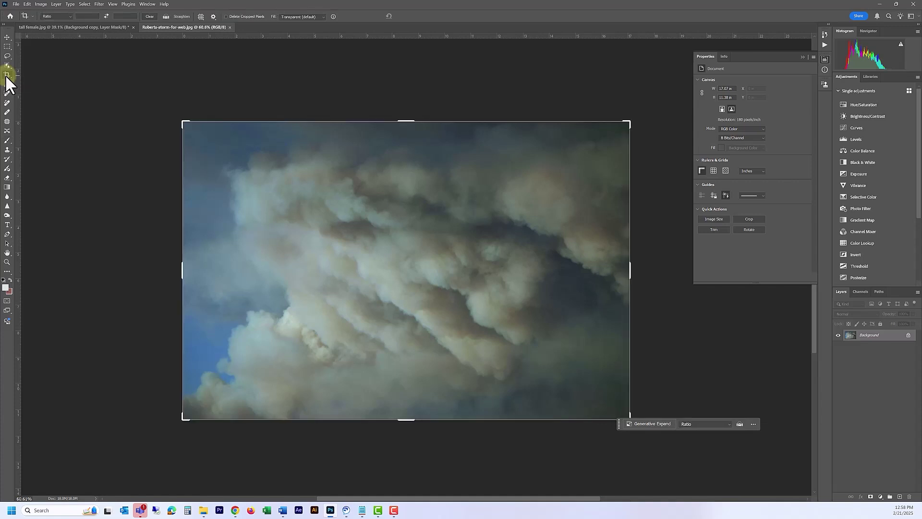
{"action": "left_click", "coordinate": [70, 19]}
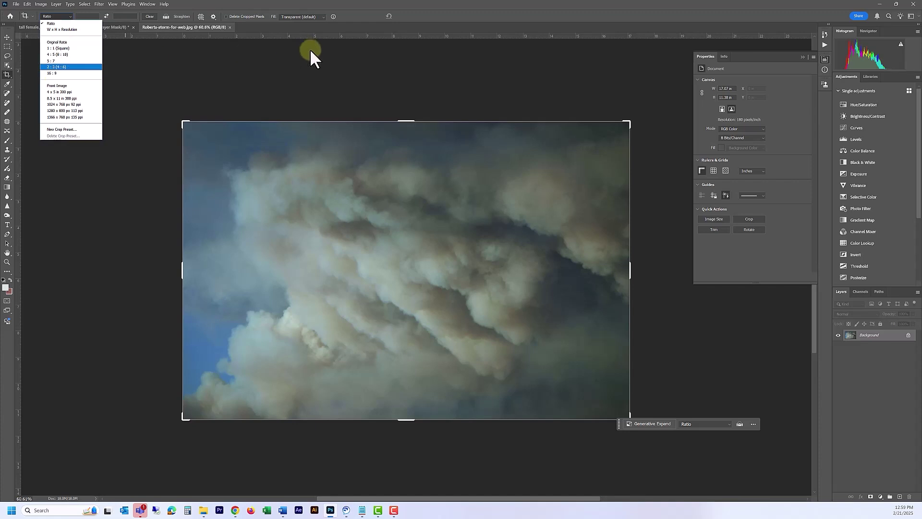
{"action": "left_click", "coordinate": [66, 50]}
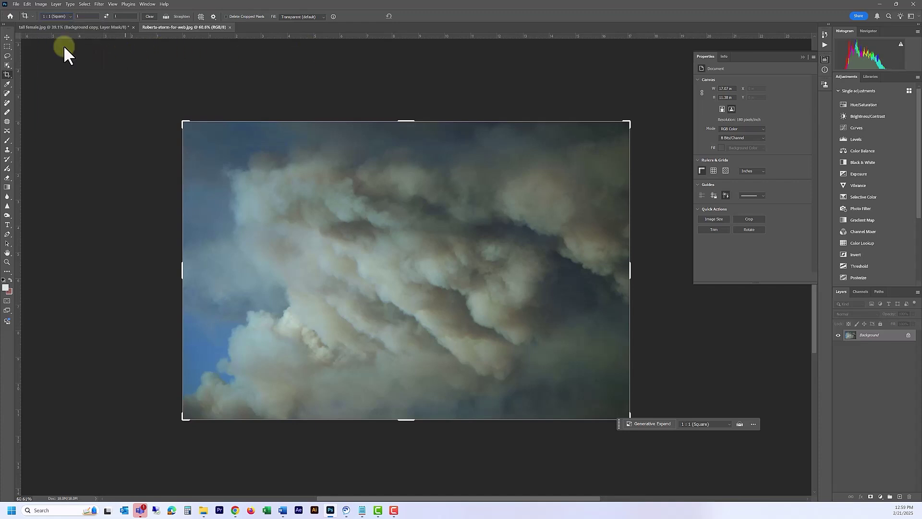
{"action": "left_click_drag", "start_coordinate": [408, 166], "coordinate": [432, 166]}
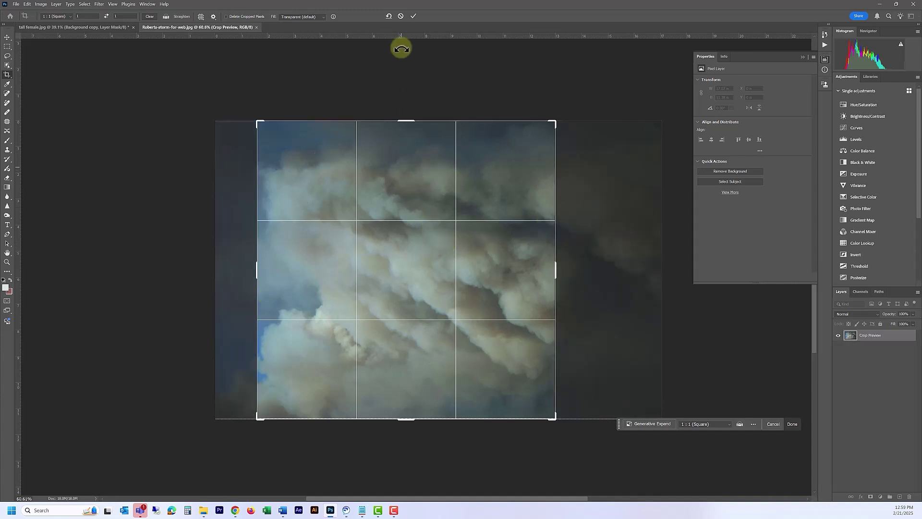
{"action": "left_click", "coordinate": [413, 16]}
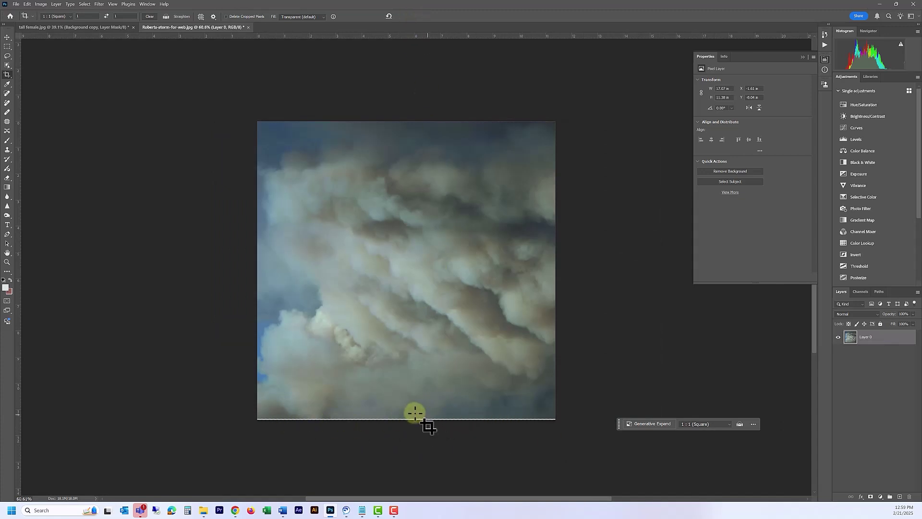
{"action": "key", "text": "ctrl+z"}
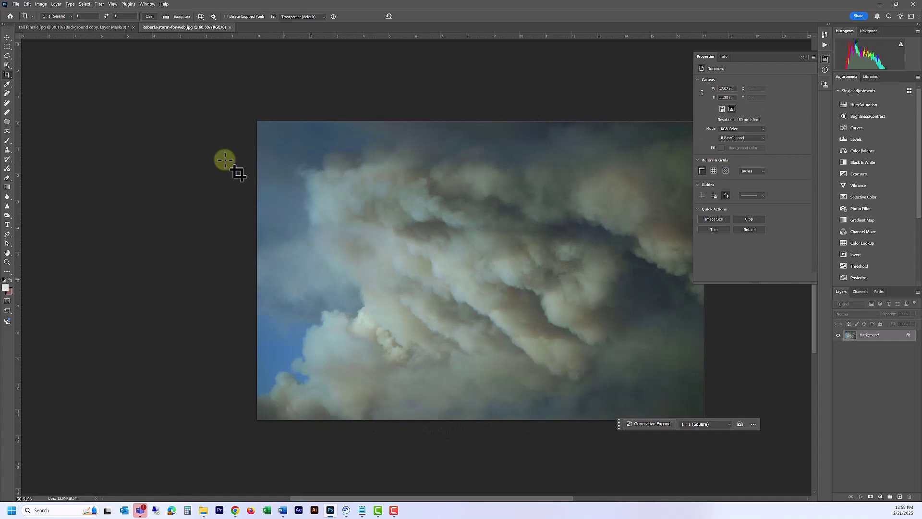
Step: Crop the storm image to the centered 1 : 1 square
{"action": "left_click", "coordinate": [7, 74]}
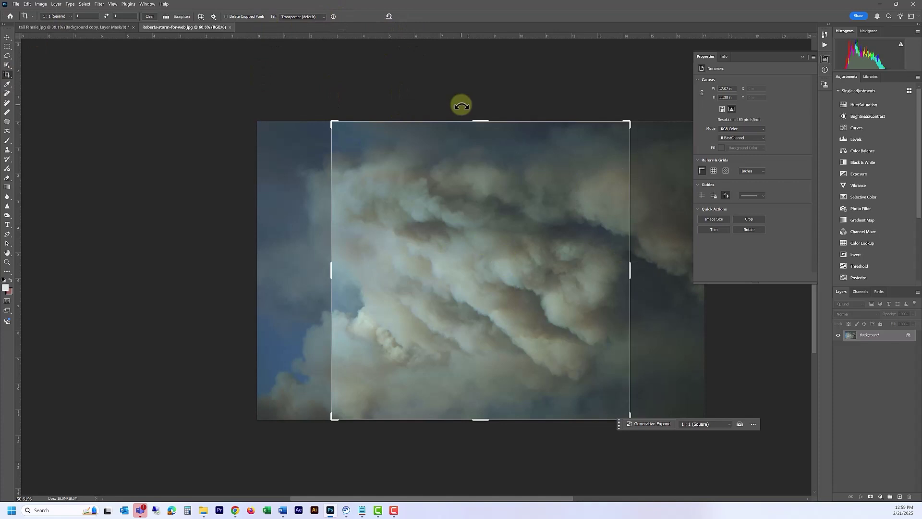
{"action": "left_click", "coordinate": [461, 105]}
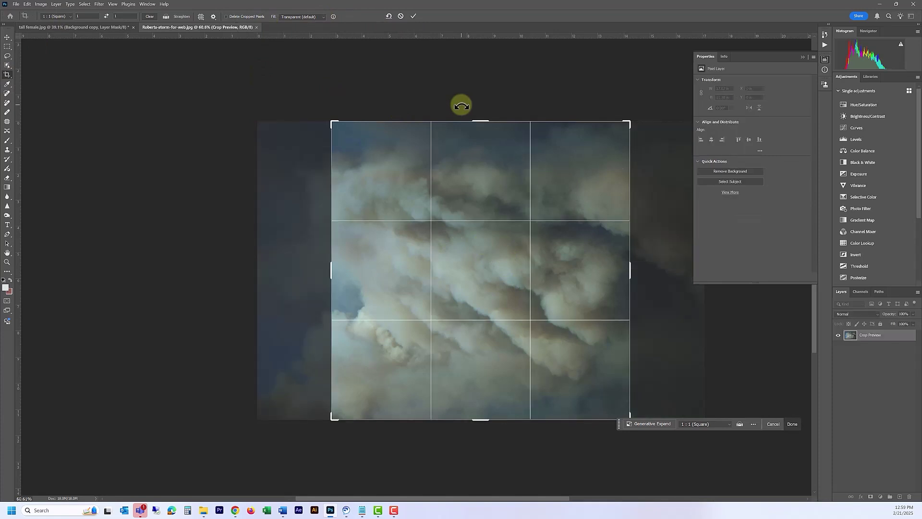
{"action": "left_click", "coordinate": [413, 16]}
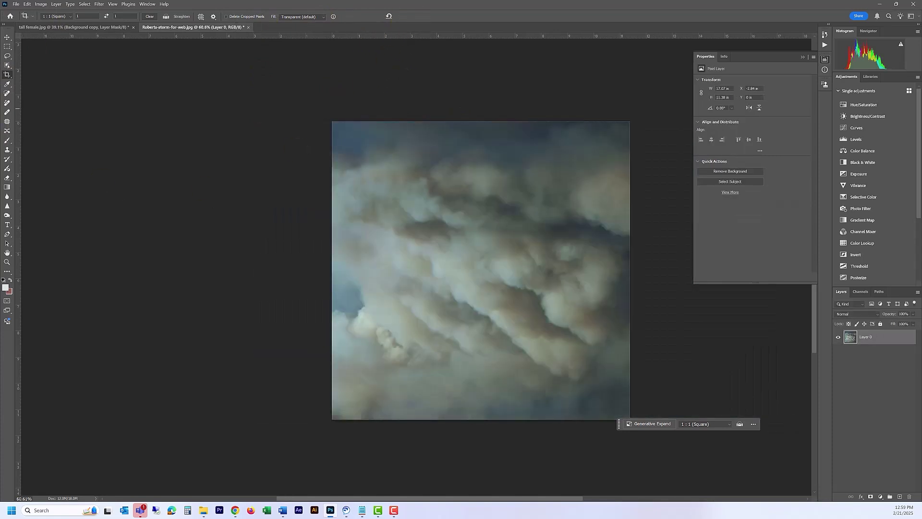
{"action": "key", "text": "F10"}
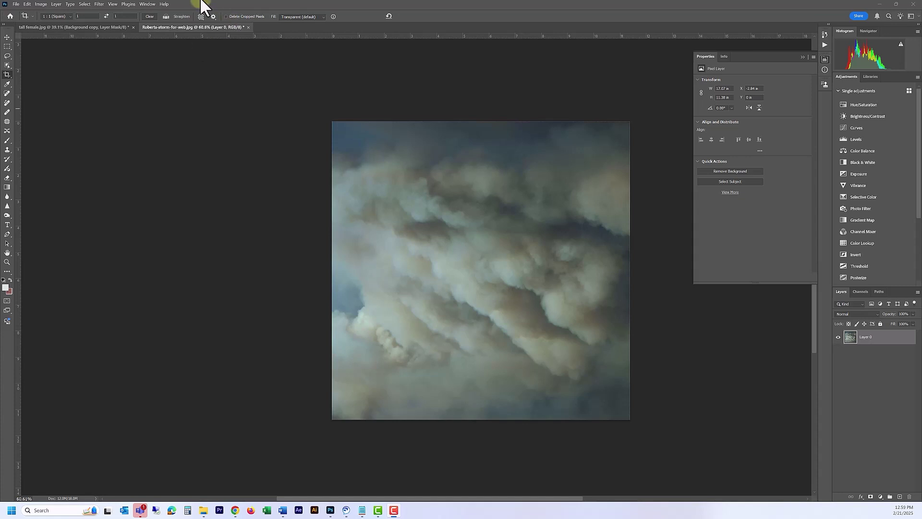
Step: Place the tall-female PNG from the WIP 25 folder as an embedded layer on the square storm image and commit the placement
{"action": "left_click", "coordinate": [16, 3]}
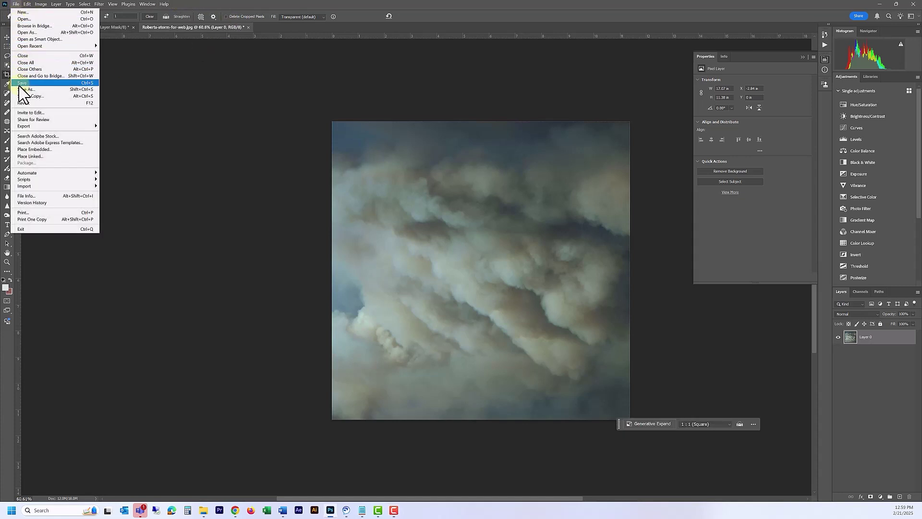
{"action": "left_click", "coordinate": [22, 149]}
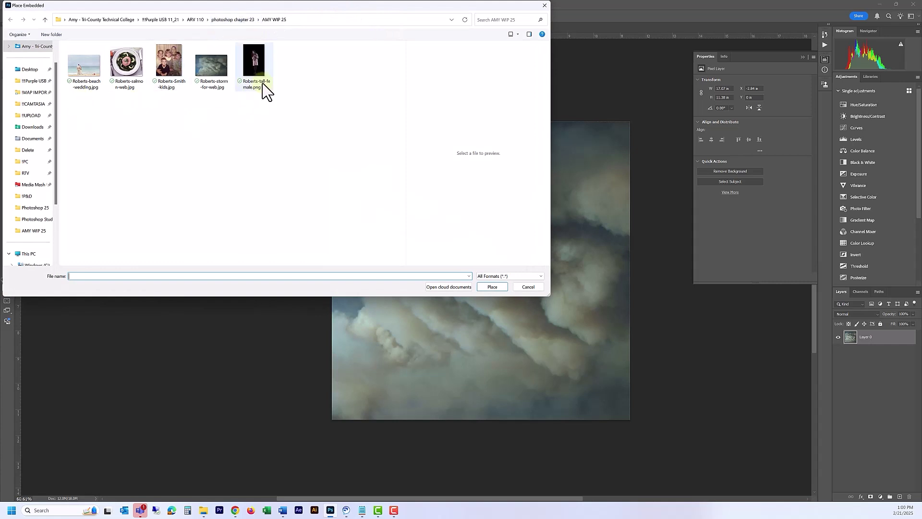
{"action": "left_click", "coordinate": [257, 65]}
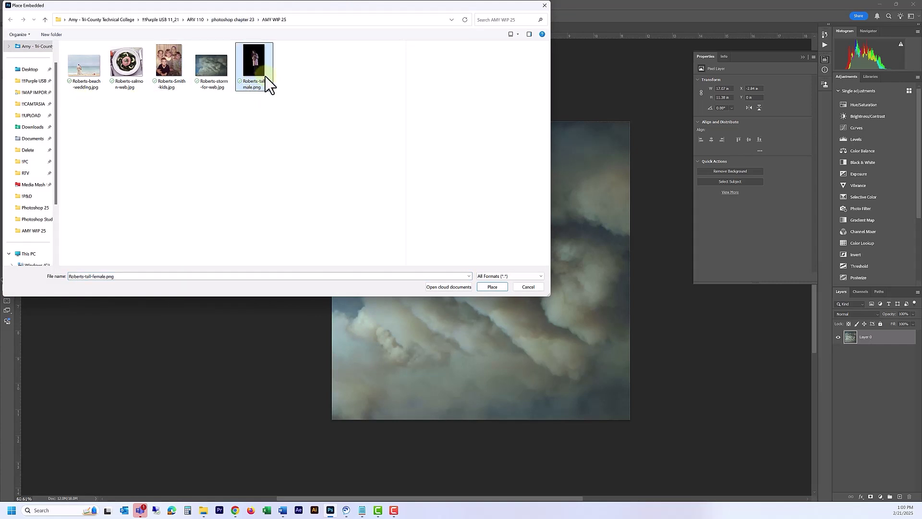
{"action": "left_click", "coordinate": [493, 287]}
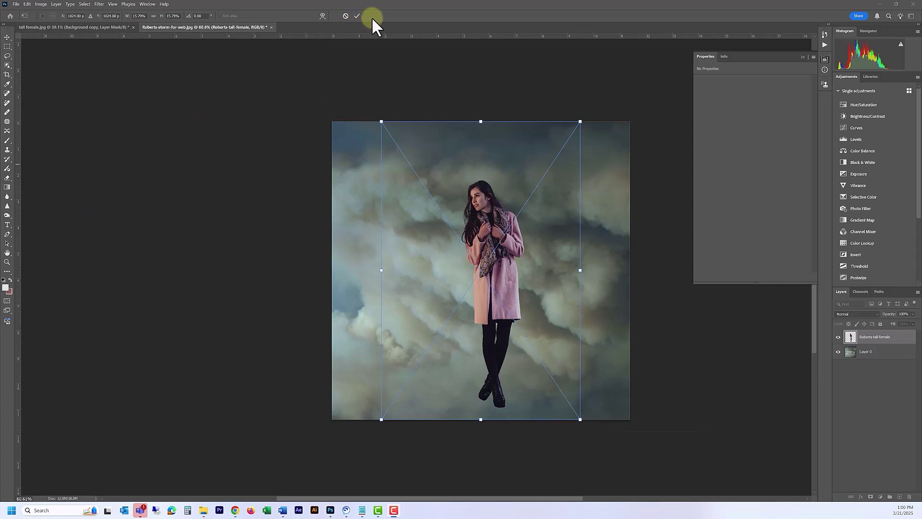
{"action": "left_click", "coordinate": [355, 16]}
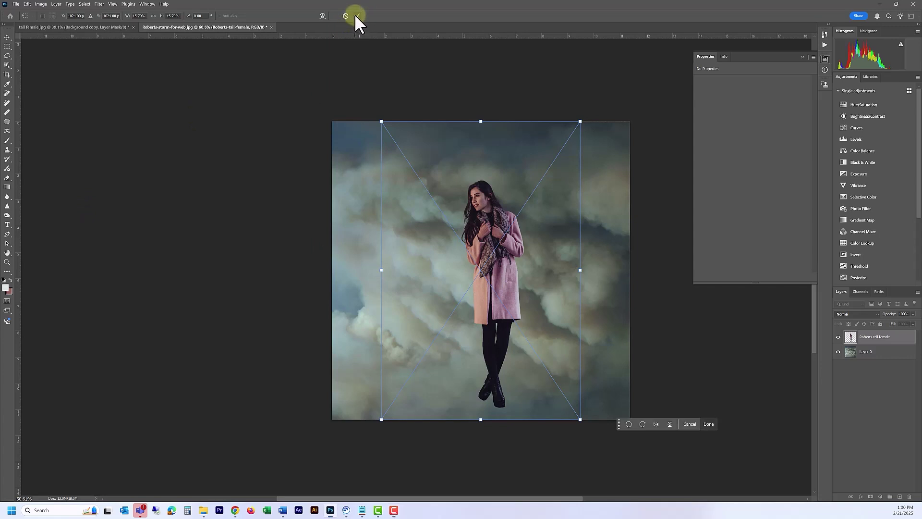
{"action": "left_click", "coordinate": [358, 16]}
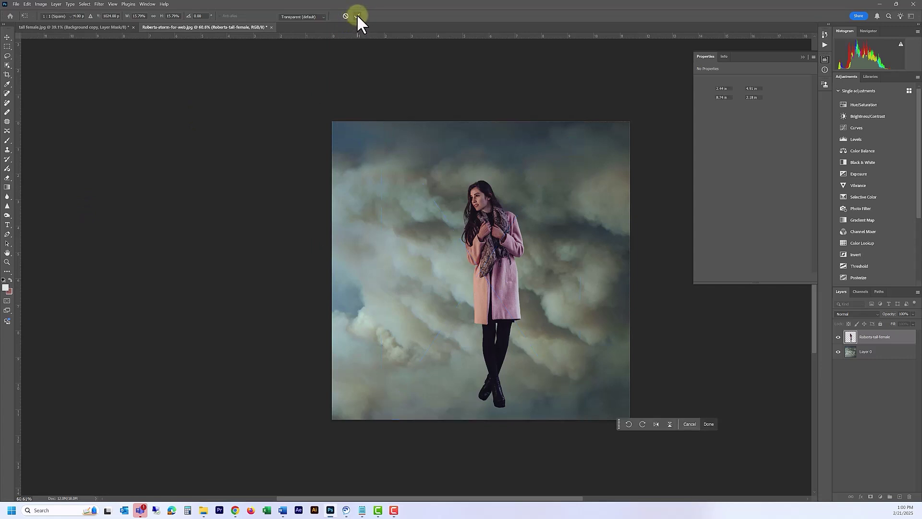
{"action": "key", "text": "c"}
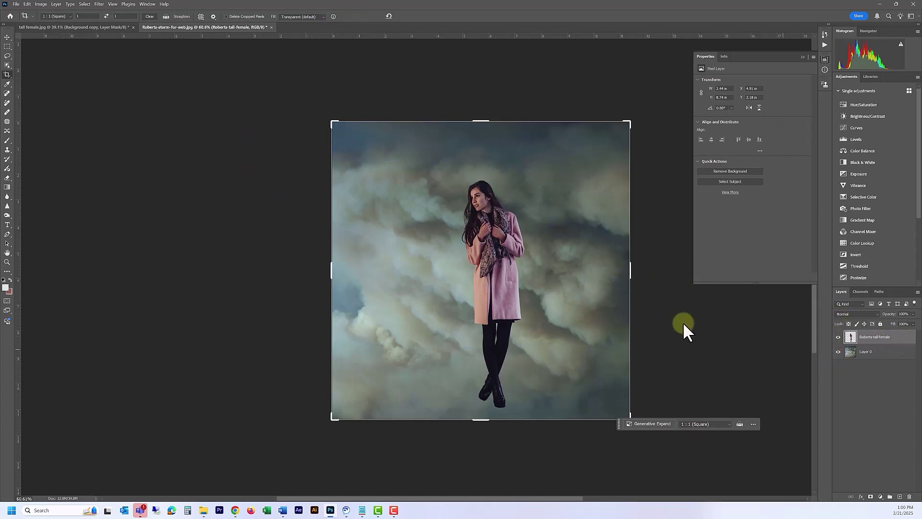
Step: With the Move tool's transform controls, scale the woman cutout up to about 133%, nearly filling the canvas height
{"action": "left_click", "coordinate": [6, 38]}
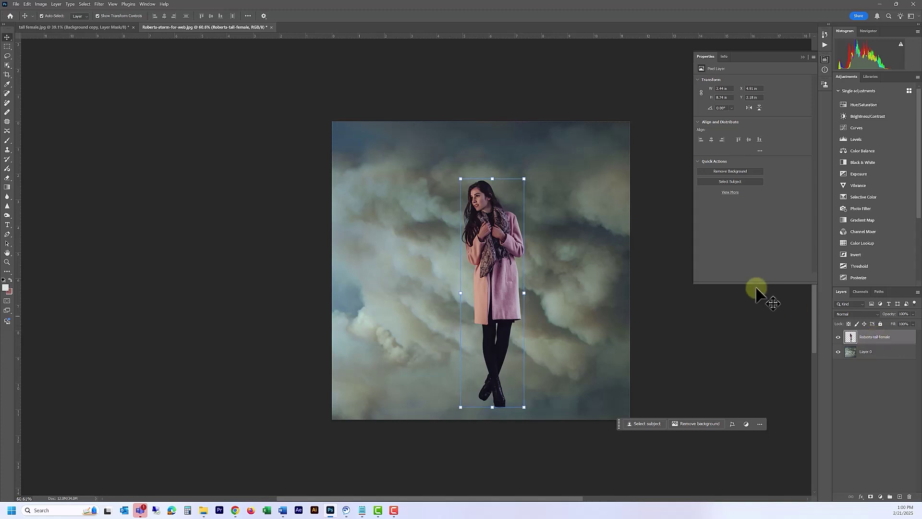
{"action": "left_click", "coordinate": [586, 269]}
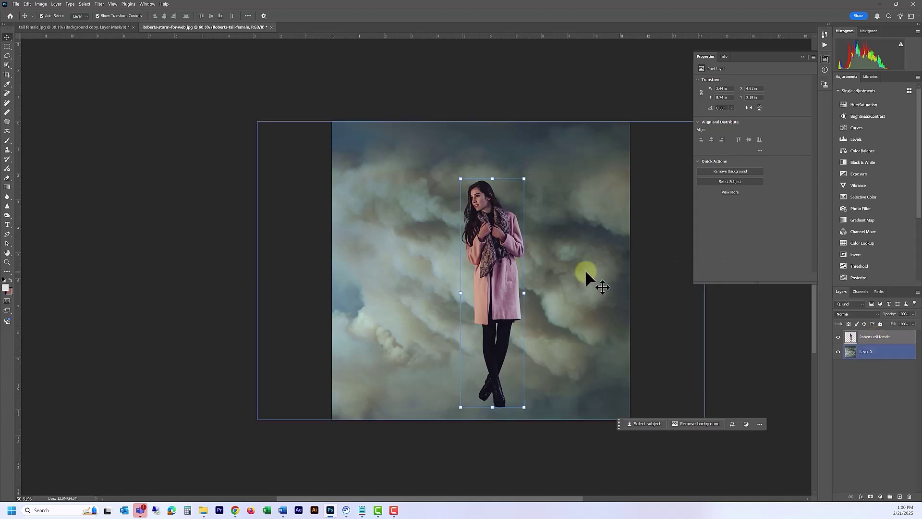
{"action": "left_click", "coordinate": [524, 179]}
{"action": "left_click_drag", "start_coordinate": [528, 178], "coordinate": [587, 144]}
{"action": "key", "text": "ctrl+z"}
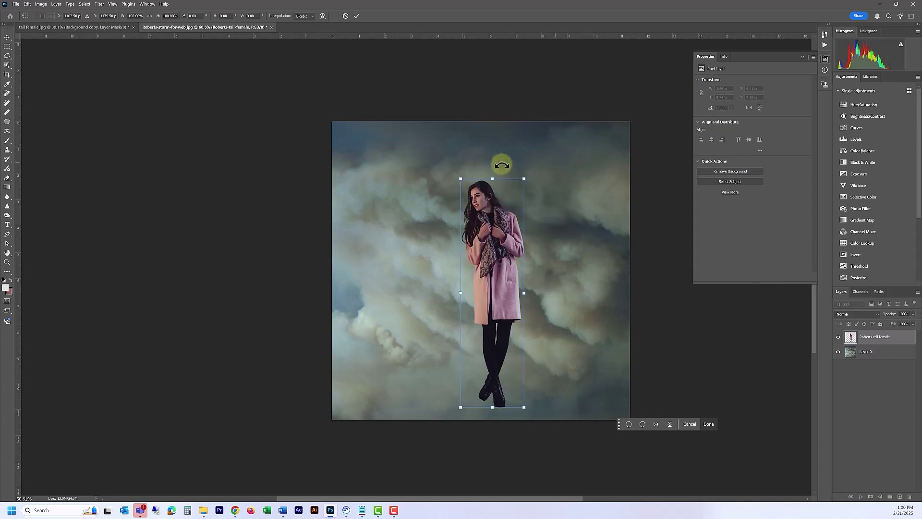
{"action": "left_click_drag", "start_coordinate": [525, 178], "coordinate": [609, 125]}
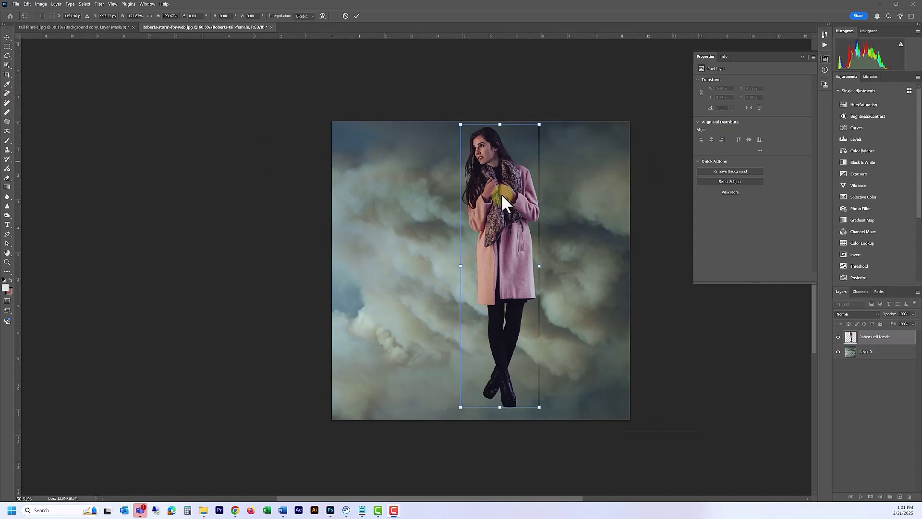
Step: Enlarge the woman to about 222% and position her left of center, with her head just below the canvas's upper edge and her legs cropped off
{"action": "left_click", "coordinate": [502, 194]}
{"action": "left_click_drag", "start_coordinate": [506, 221], "coordinate": [426, 320]}
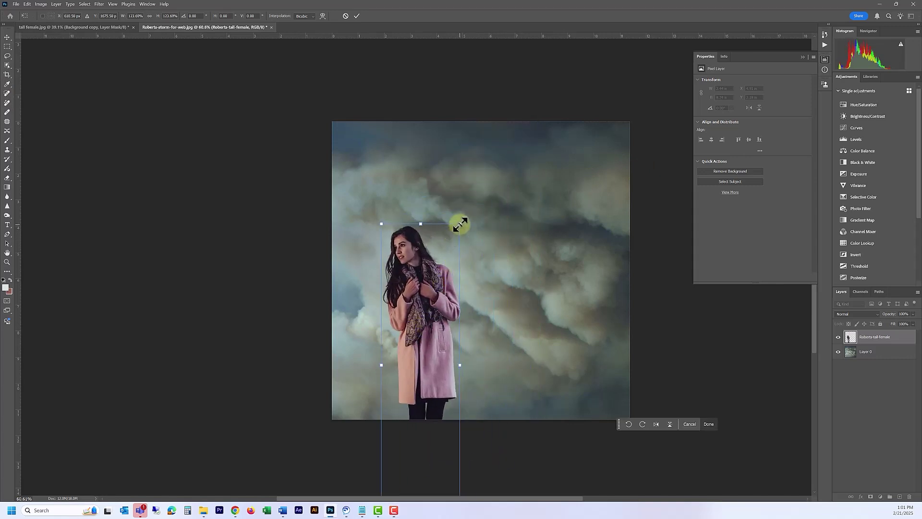
{"action": "left_click_drag", "start_coordinate": [457, 223], "coordinate": [594, 94]}
{"action": "left_click_drag", "start_coordinate": [432, 187], "coordinate": [417, 248]}
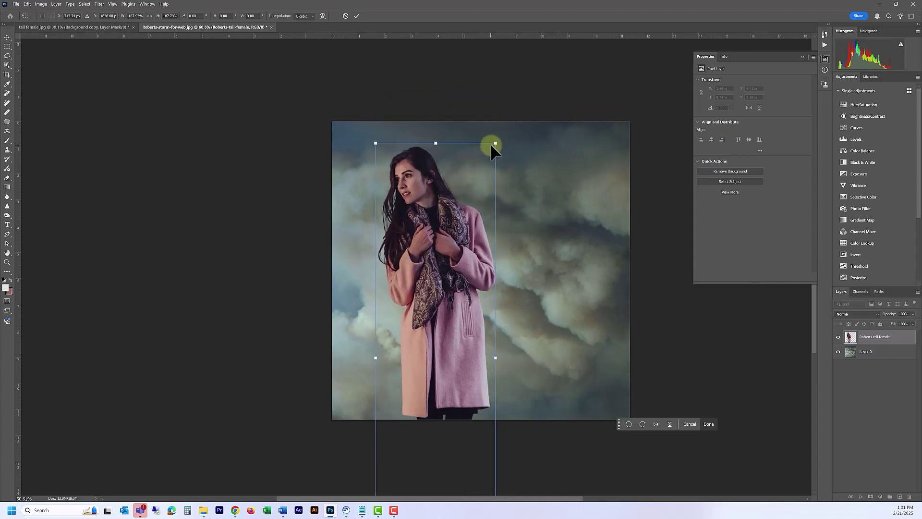
{"action": "left_click_drag", "start_coordinate": [494, 144], "coordinate": [557, 76]}
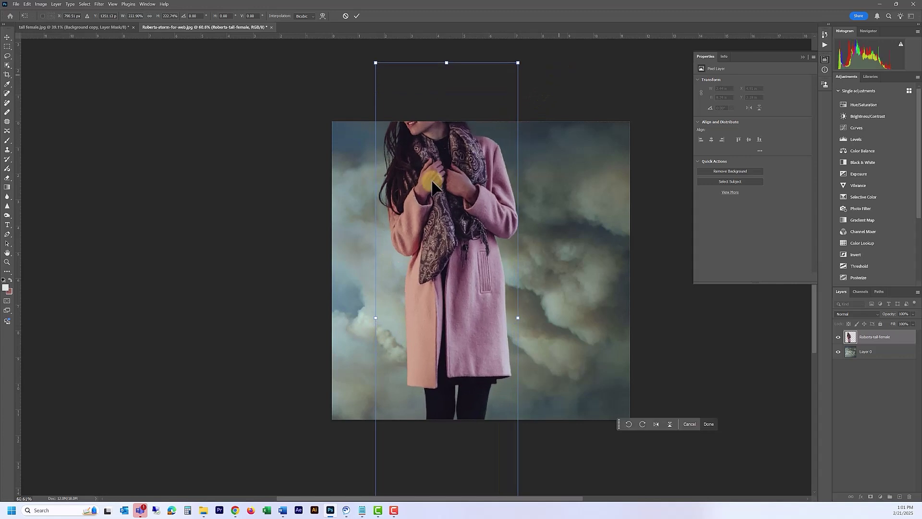
{"action": "left_click_drag", "start_coordinate": [424, 175], "coordinate": [423, 246]}
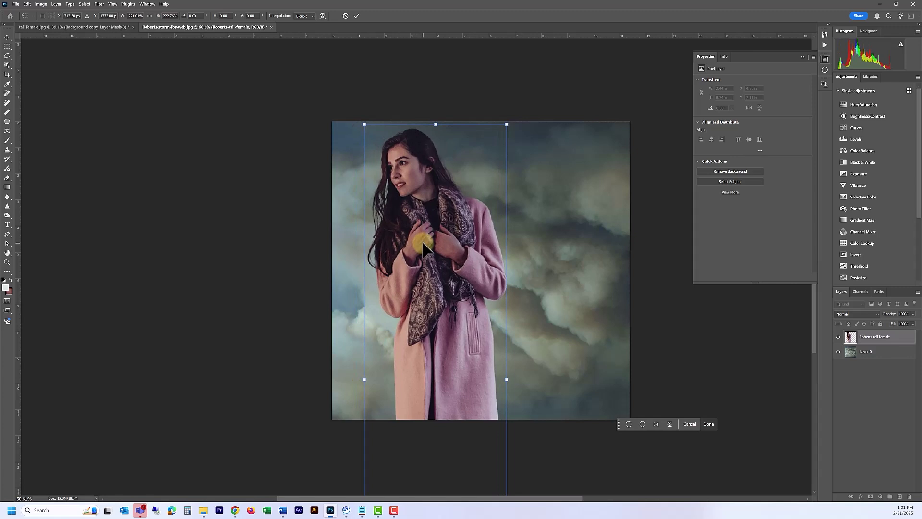
{"action": "key", "text": "Return"}
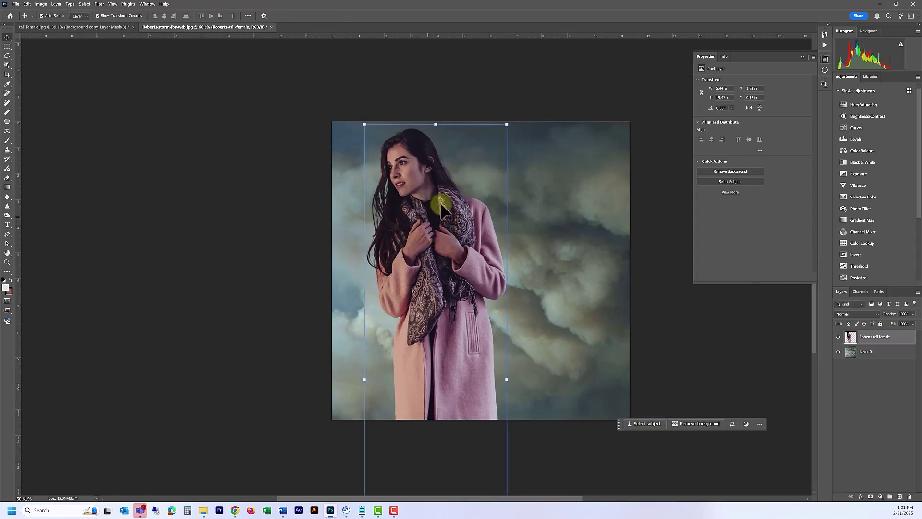
{"action": "left_click_drag", "start_coordinate": [440, 204], "coordinate": [450, 212]}
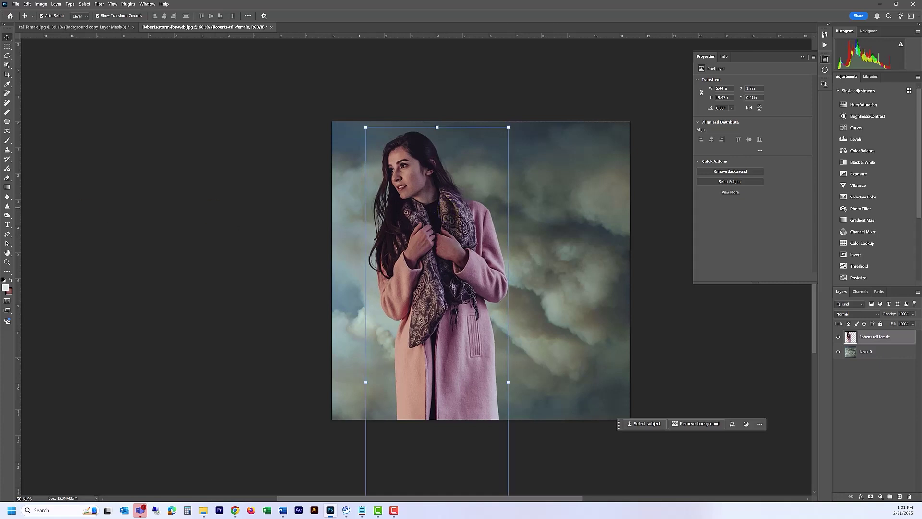
{"action": "key", "text": "F10"}
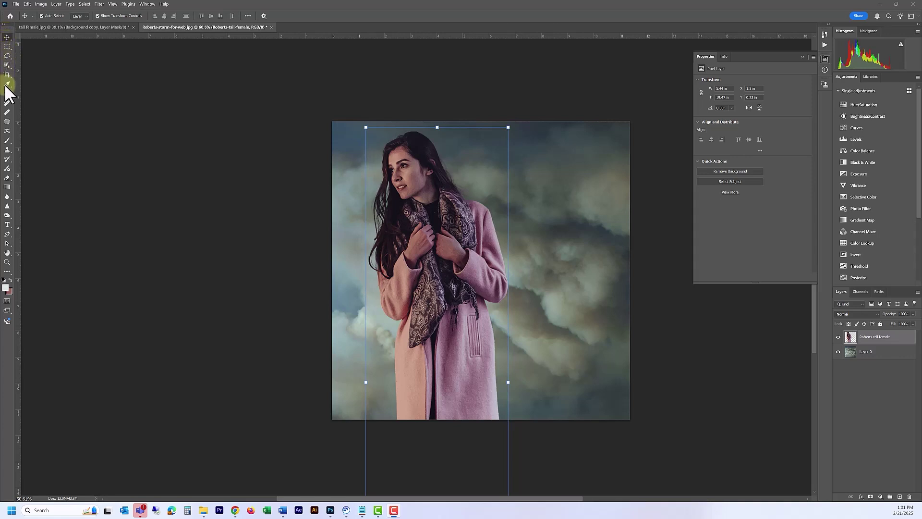
Step: Select the storm layer and sample the dark blue sky near the image's upper-left corner as the foreground color with the Eyedropper
{"action": "left_click", "coordinate": [444, 166]}
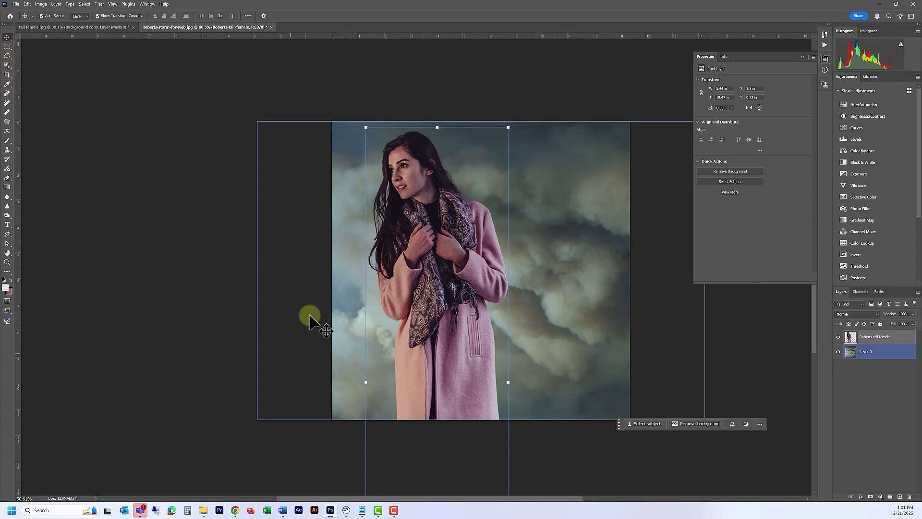
{"action": "left_click", "coordinate": [872, 352]}
{"action": "left_click", "coordinate": [313, 319]}
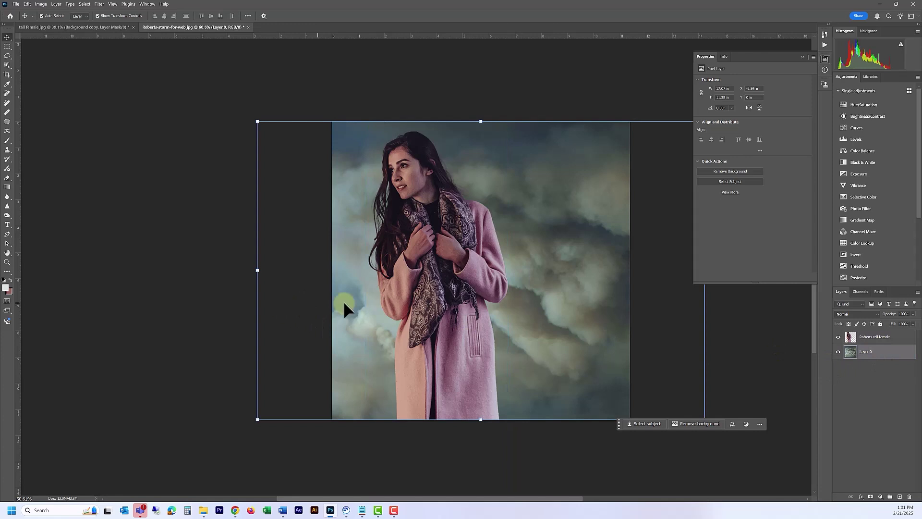
{"action": "left_click", "coordinate": [8, 83]}
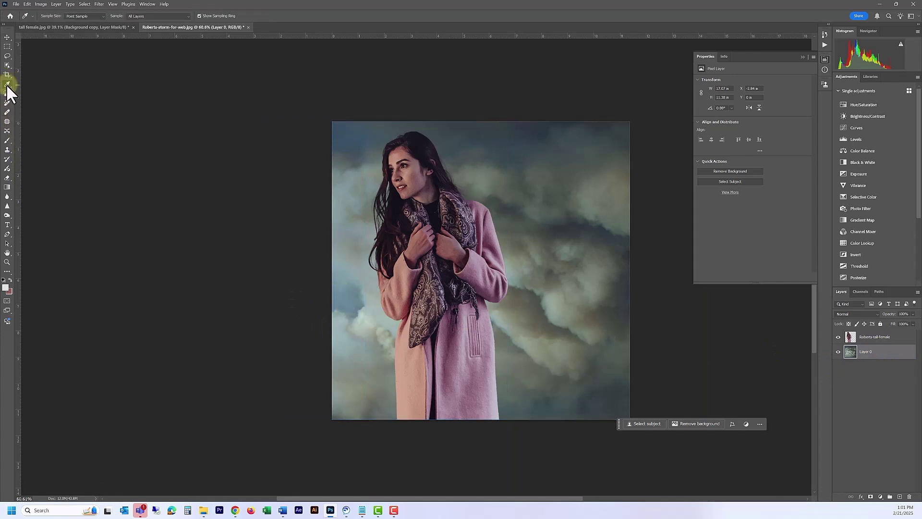
{"action": "left_click", "coordinate": [342, 145]}
Step: Draw a blue rectangle shape of about 1448 × 2059 px behind the woman, covering the storm image's right side from edge to edge vertically
{"action": "key", "text": "m"}
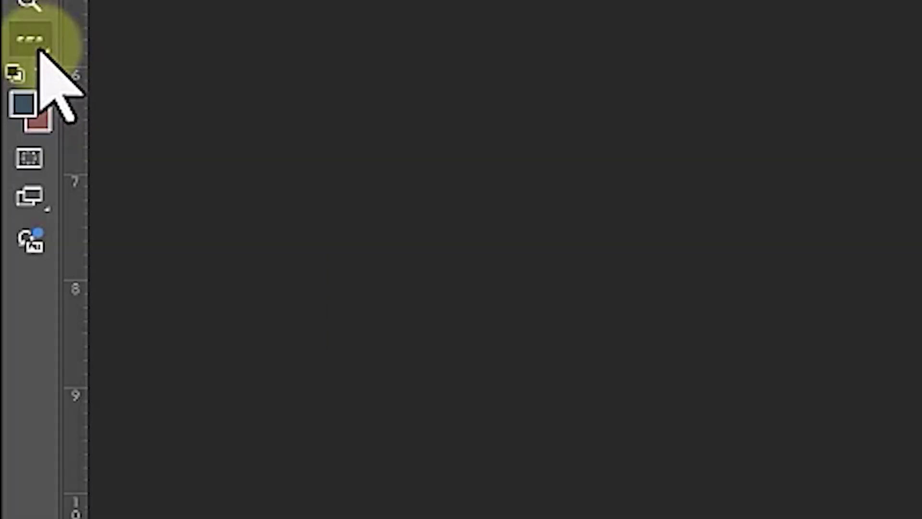
{"action": "left_click", "coordinate": [8, 272]}
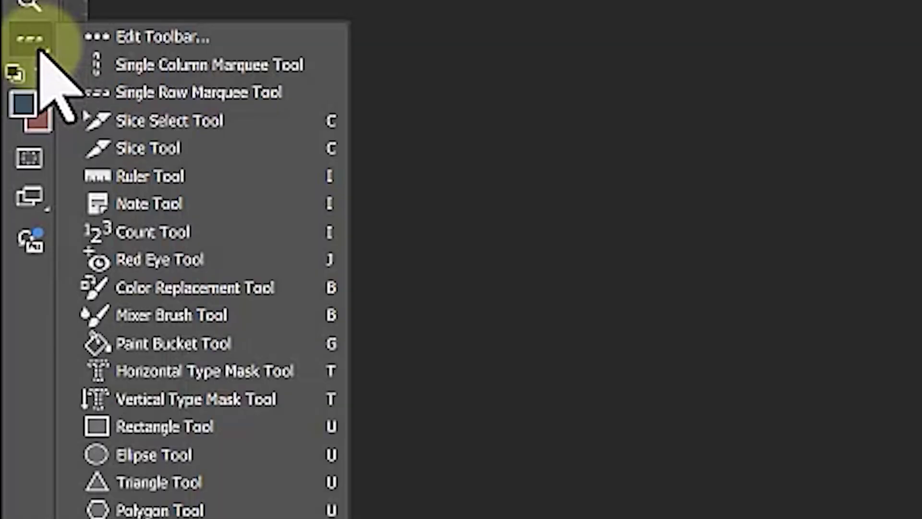
{"action": "left_click", "coordinate": [153, 425]}
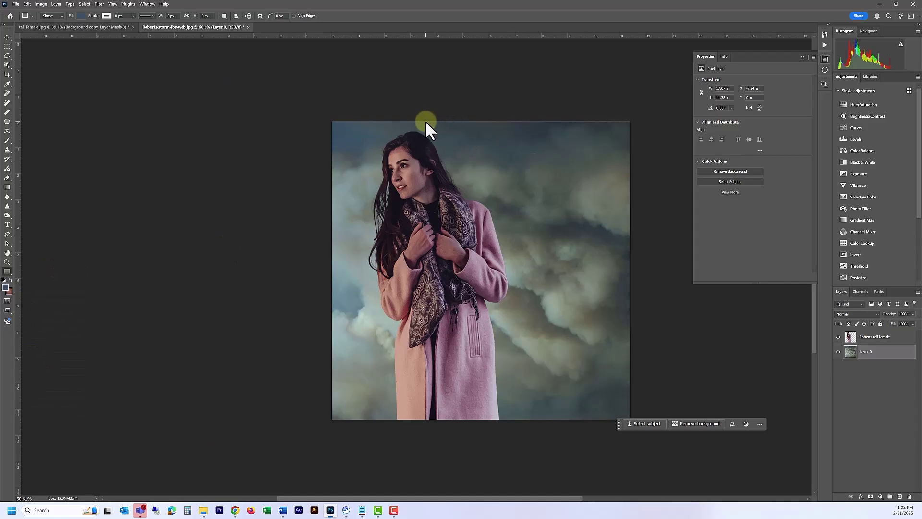
{"action": "left_click_drag", "start_coordinate": [422, 121], "coordinate": [630, 419]}
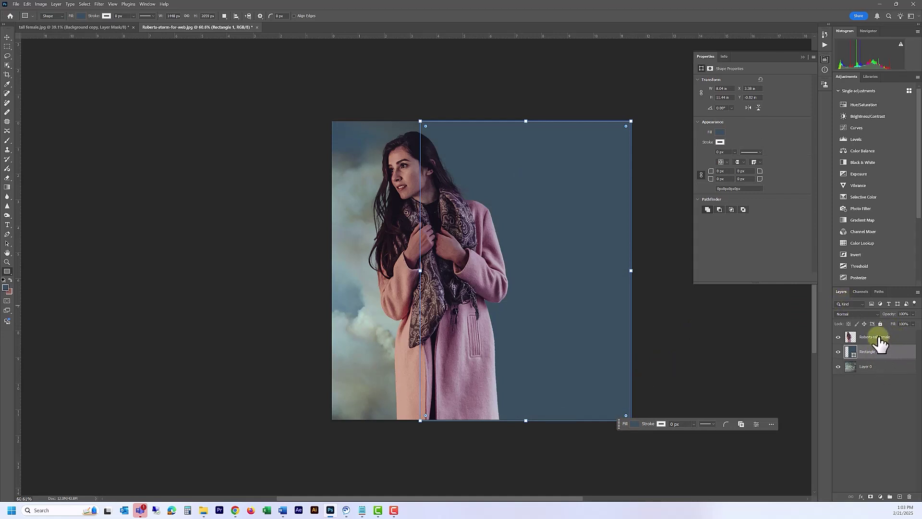
Step: Arrange the layer stack with the woman cutout above the rectangle and the storm image beneath them
{"action": "mouse_move", "coordinate": [879, 342]}
{"action": "left_mouse_down"}
{"action": "mouse_move", "coordinate": [877, 354]}
{"action": "mouse_move", "coordinate": [877, 331]}
{"action": "left_mouse_up"}
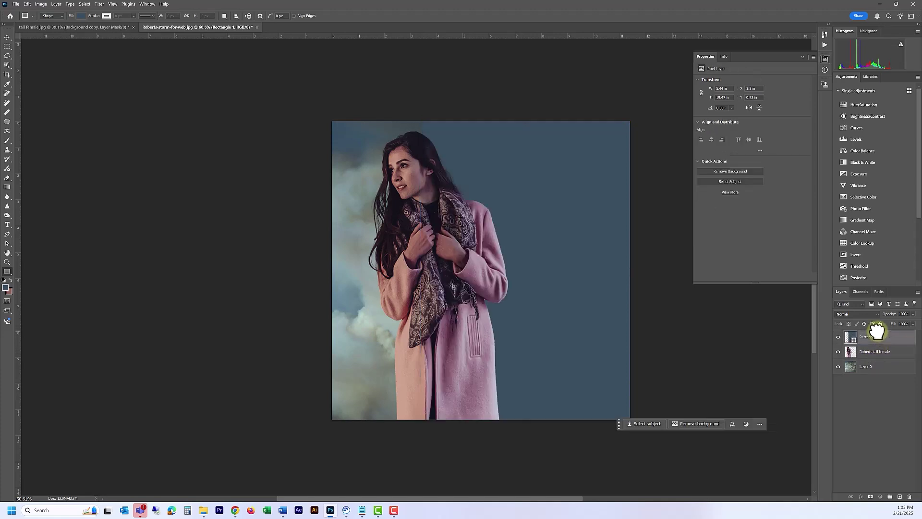
{"action": "left_click", "coordinate": [874, 396]}
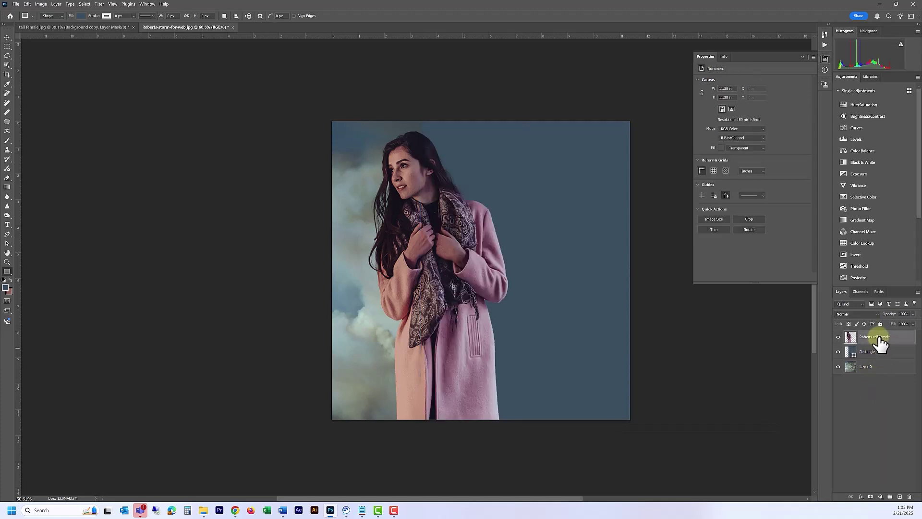
{"action": "left_click", "coordinate": [874, 352]}
{"action": "left_click", "coordinate": [867, 367]}
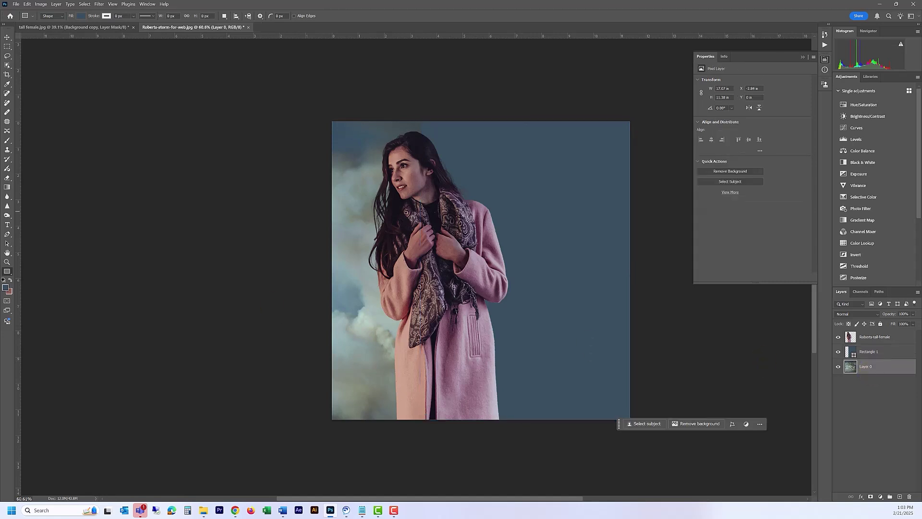
{"action": "key", "text": "F10"}
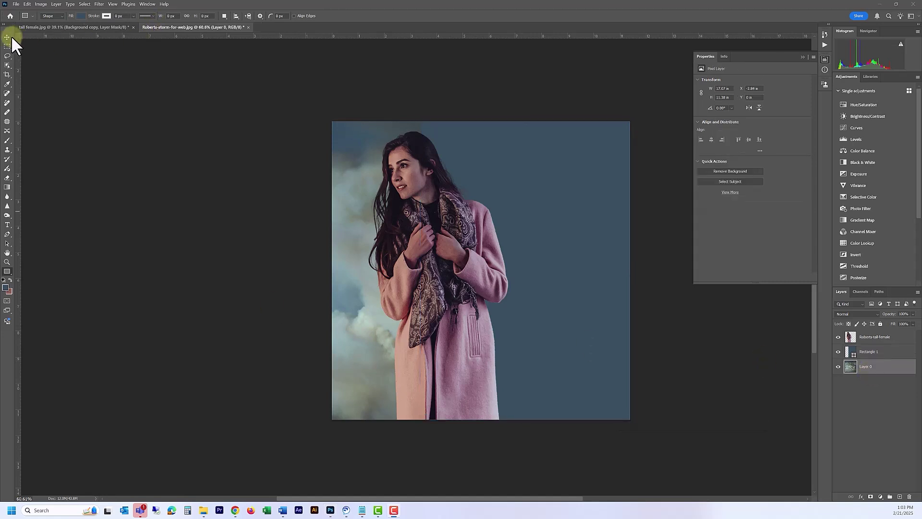
Step: Set the rectangle shape's stroke to no color
{"action": "left_click", "coordinate": [875, 353]}
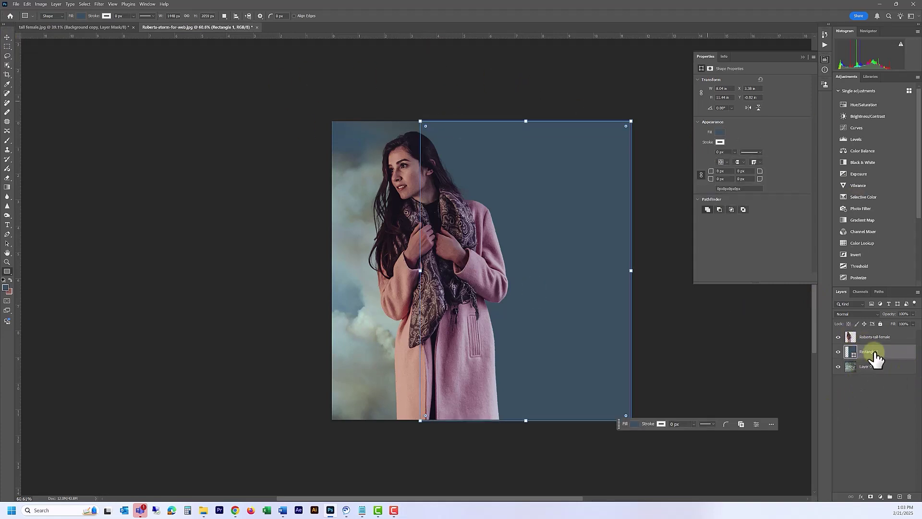
{"action": "left_click", "coordinate": [719, 140]}
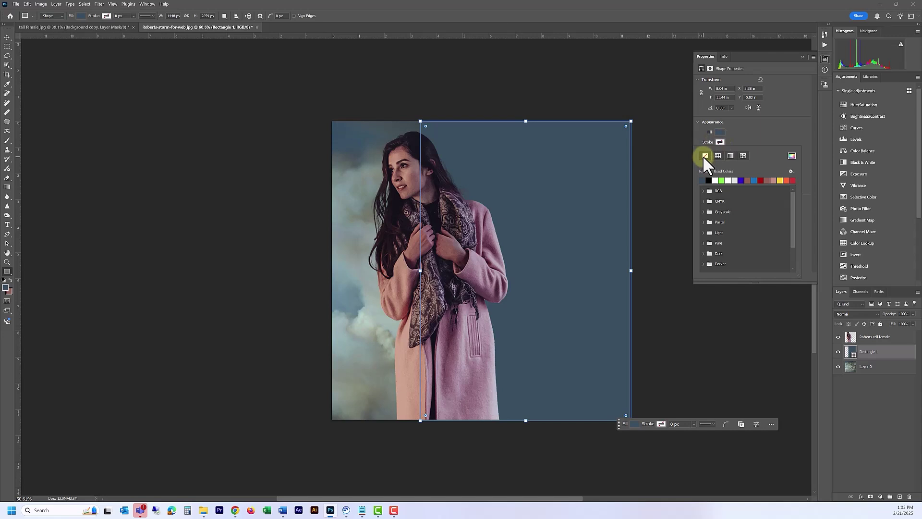
{"action": "left_click", "coordinate": [569, 158]}
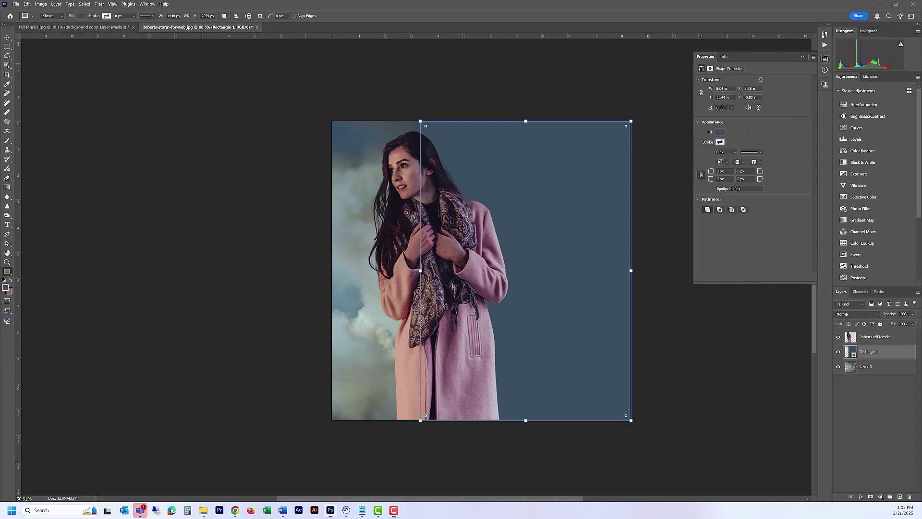
Step: Activate the Move tool and deselect all layers
{"action": "key", "text": "v"}
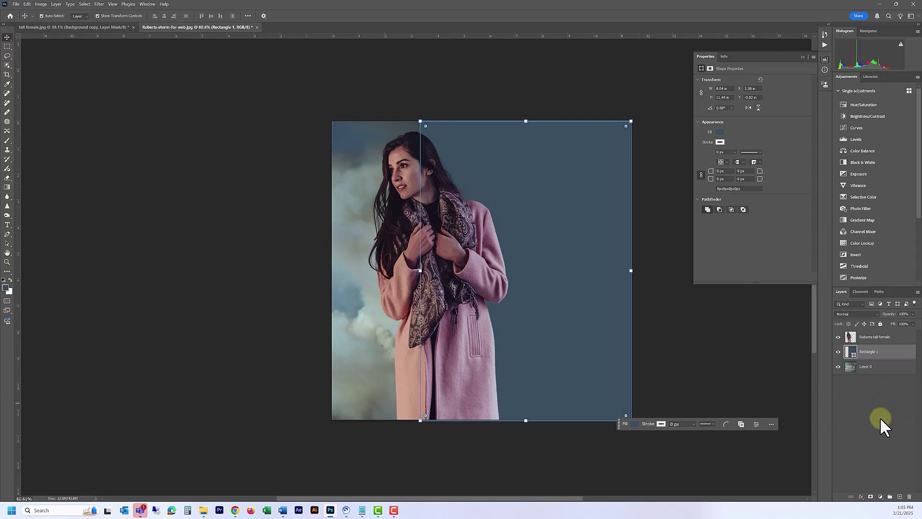
{"action": "left_click", "coordinate": [880, 417]}
{"action": "left_click", "coordinate": [878, 341]}
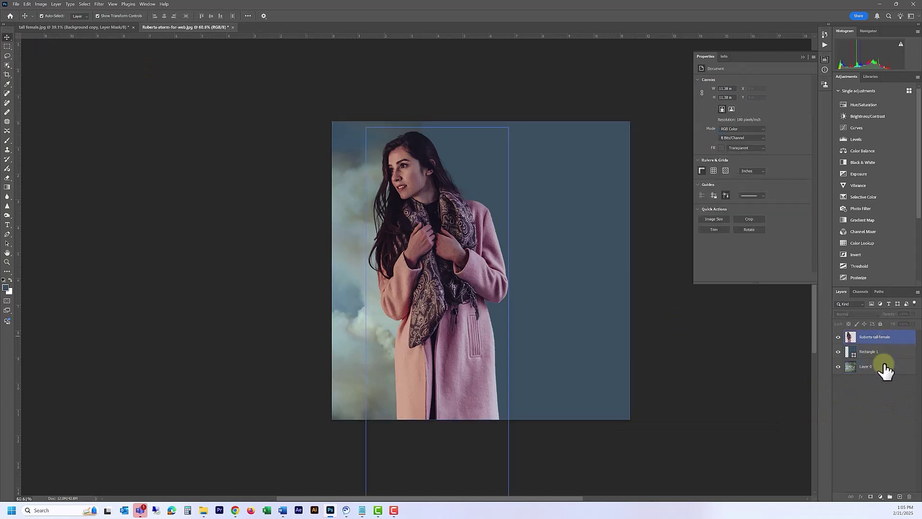
{"action": "left_click", "coordinate": [896, 422]}
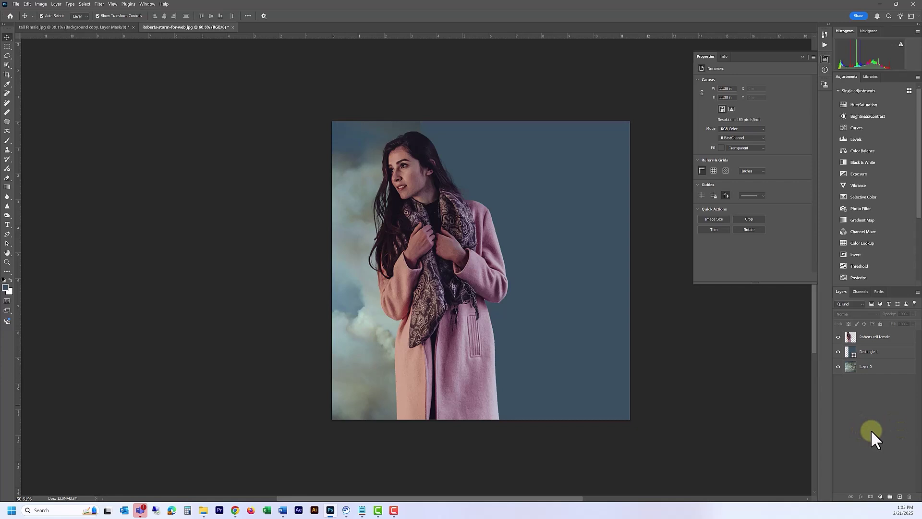
Step: Start a new point-text layer with placeholder text on the blue panel beside the woman
{"action": "left_click", "coordinate": [878, 353]}
{"action": "left_click", "coordinate": [880, 421]}
{"action": "left_click", "coordinate": [8, 228]}
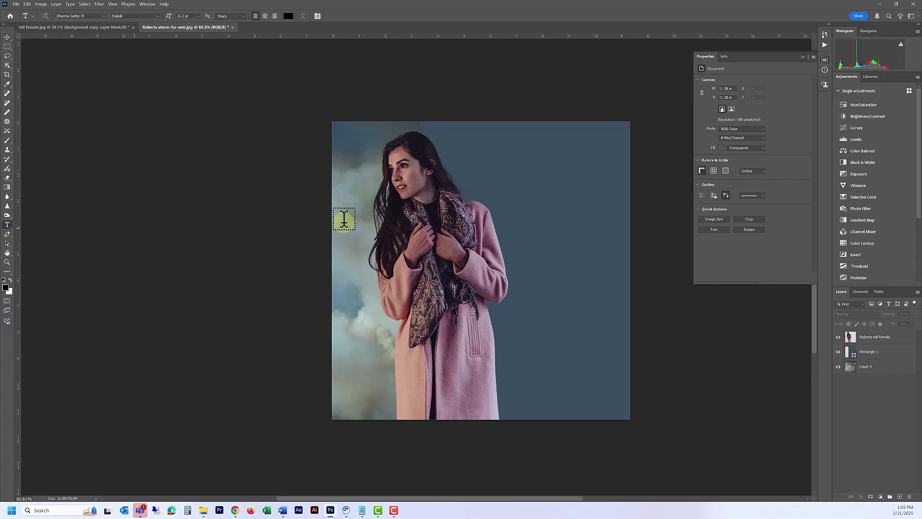
{"action": "left_click", "coordinate": [519, 223]}
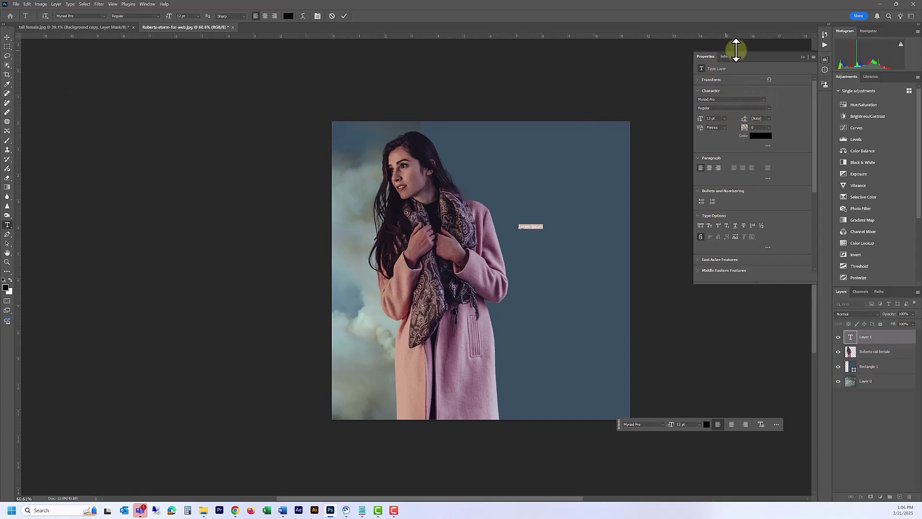
Step: Set the placeholder text to Impact Regular at 72 pt and move it up beside the woman's head
{"action": "left_click", "coordinate": [762, 99]}
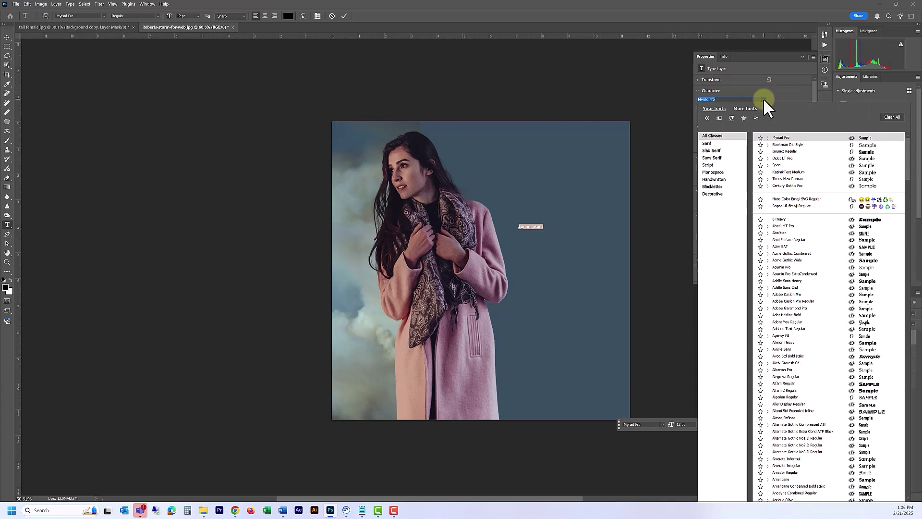
{"action": "left_click", "coordinate": [778, 152]}
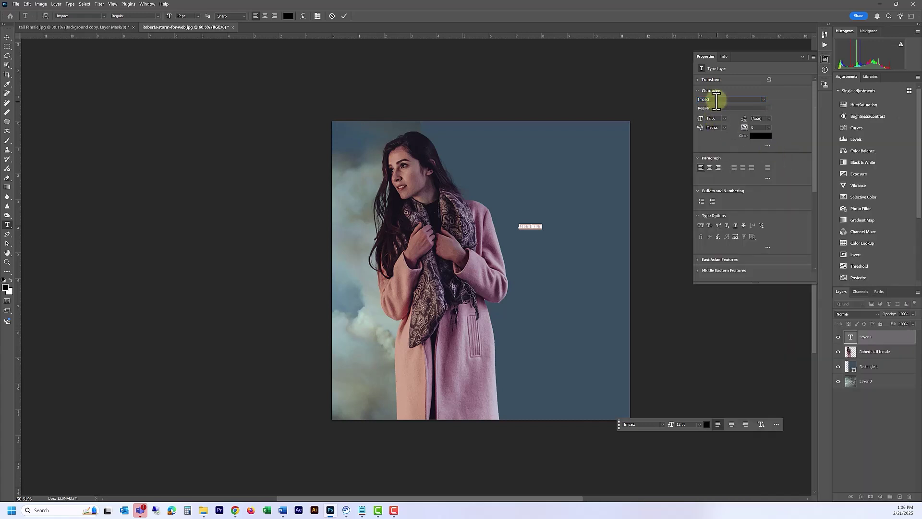
{"action": "left_click_drag", "start_coordinate": [716, 100], "coordinate": [697, 100]}
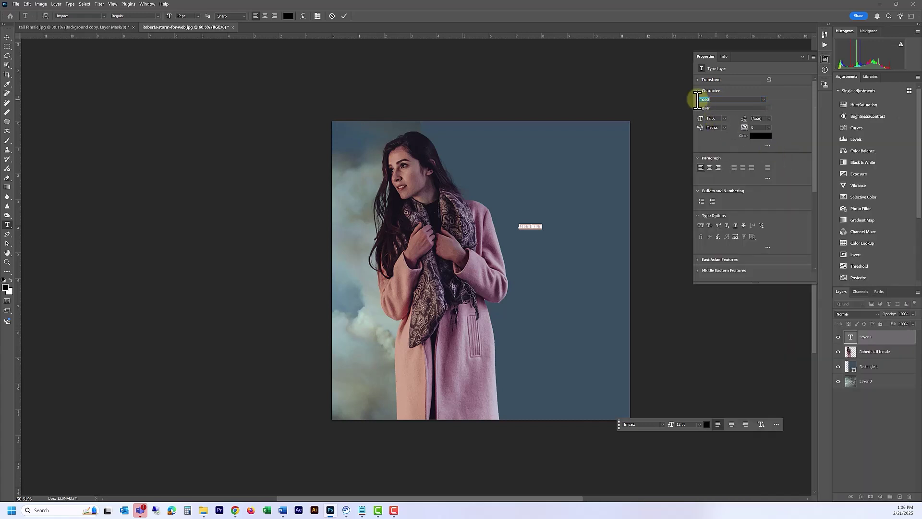
{"action": "left_click", "coordinate": [724, 118]}
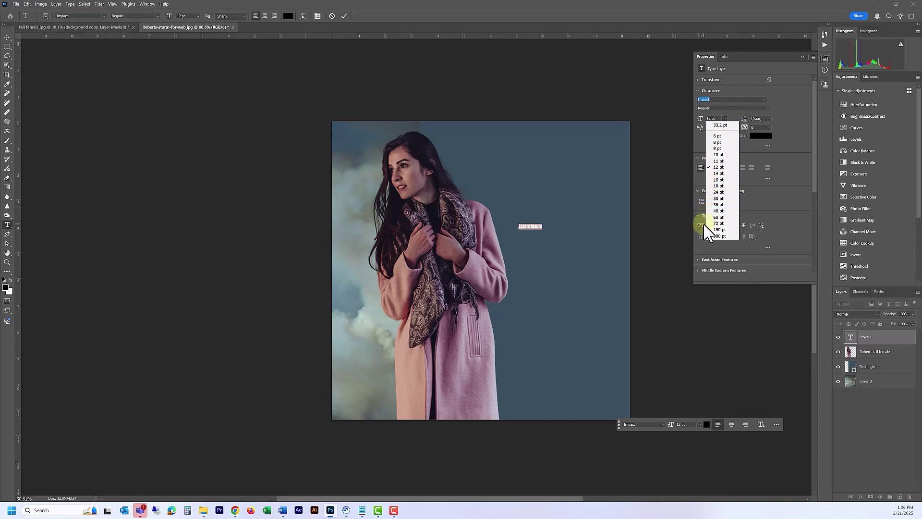
{"action": "left_click", "coordinate": [717, 223]}
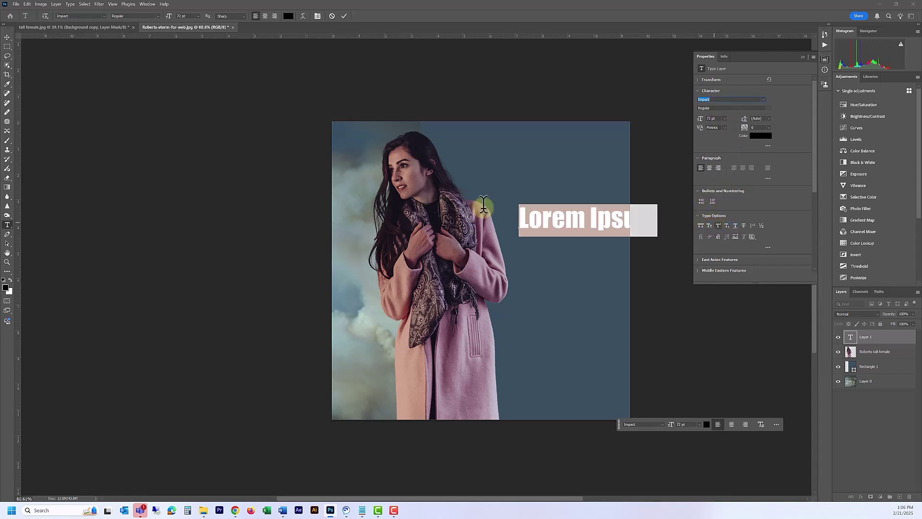
{"action": "left_click", "coordinate": [7, 37]}
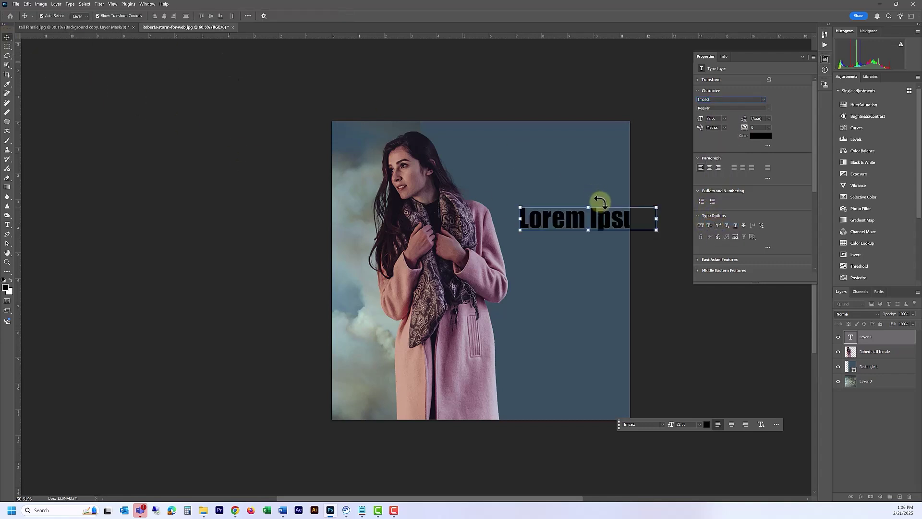
{"action": "left_click_drag", "start_coordinate": [598, 217], "coordinate": [546, 175]}
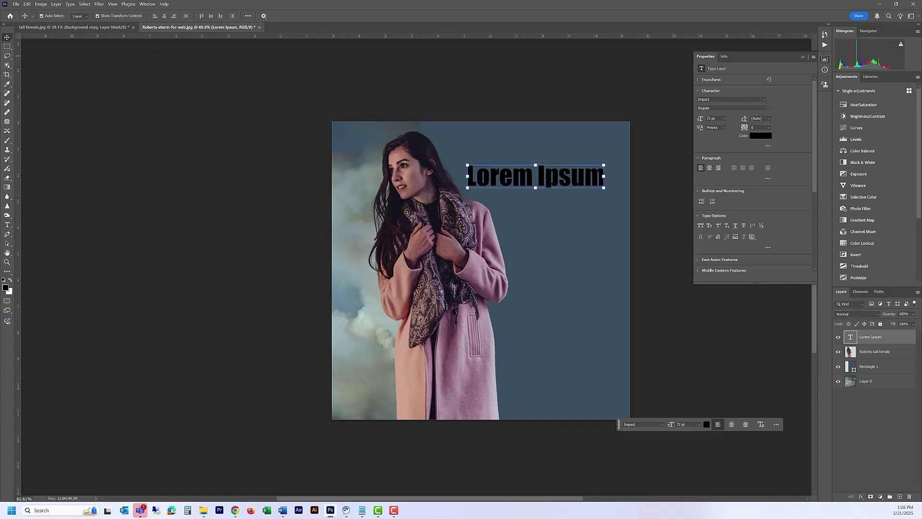
Step: Replace the placeholder text with "Cloudy"
{"action": "left_click", "coordinate": [7, 225]}
{"action": "left_click", "coordinate": [498, 172]}
{"action": "left_click", "coordinate": [8, 226]}
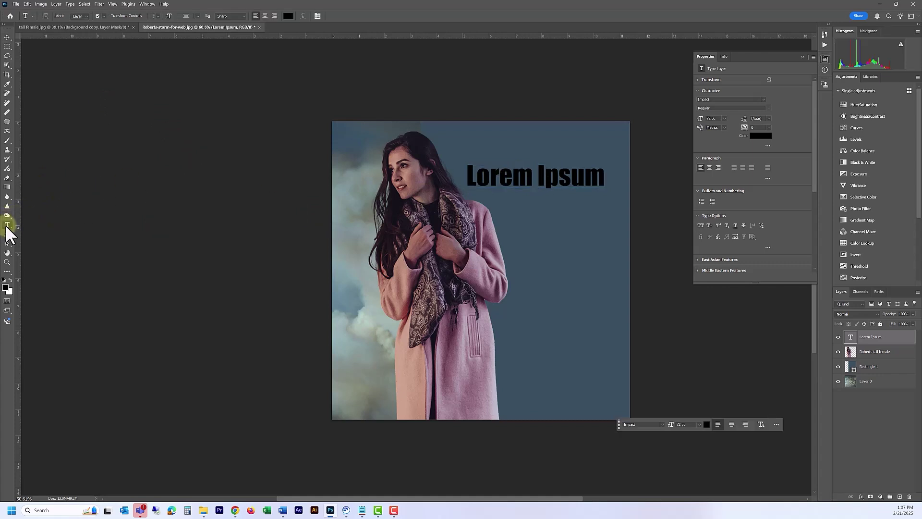
{"action": "left_click", "coordinate": [500, 172]}
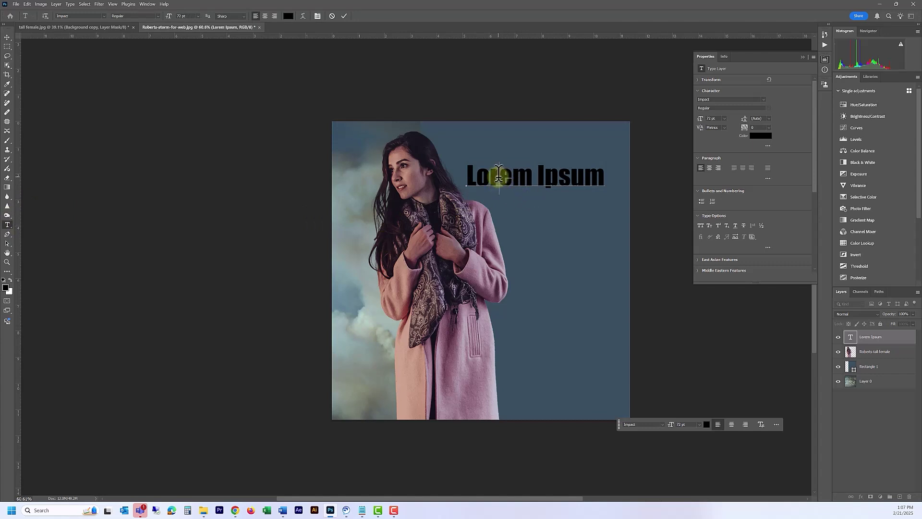
{"action": "double_click", "coordinate": [499, 172]}
{"action": "triple_click", "coordinate": [499, 172]}
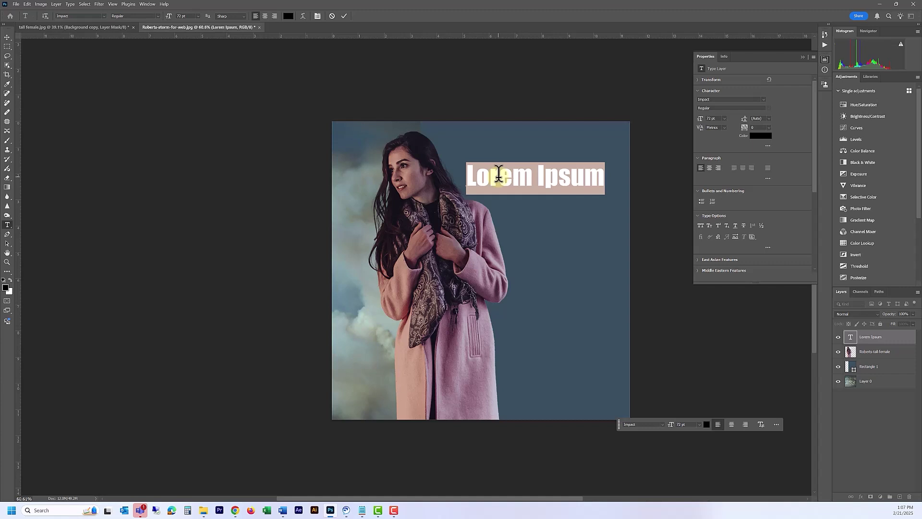
{"action": "type", "text": "Cloudy"}
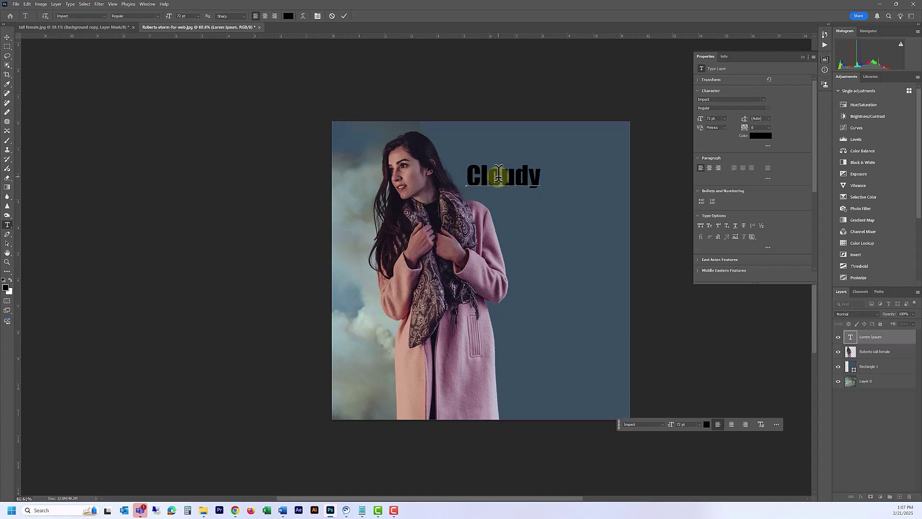
Step: Move the "Cloudy" text down onto the blue panel beside the woman's shoulder
{"action": "left_click", "coordinate": [6, 38]}
{"action": "left_click_drag", "start_coordinate": [516, 182], "coordinate": [546, 206]}
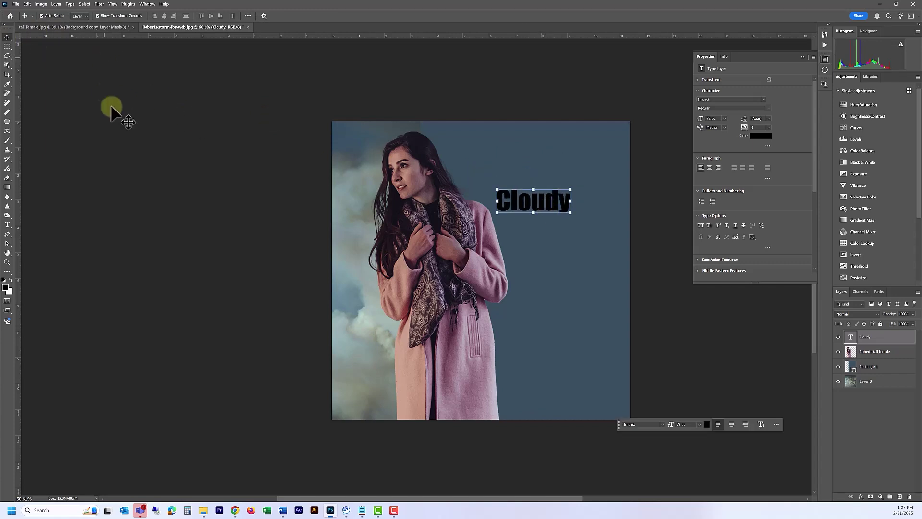
{"action": "left_click", "coordinate": [257, 190]}
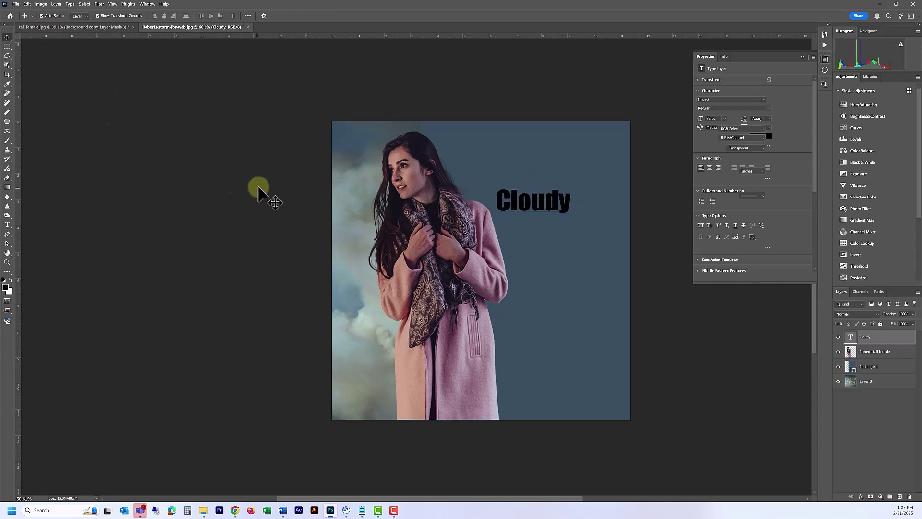
Step: Add a second text layer reading "DAY" on the blue panel below "Cloudy"
{"action": "left_click", "coordinate": [9, 226]}
{"action": "left_click", "coordinate": [537, 285]}
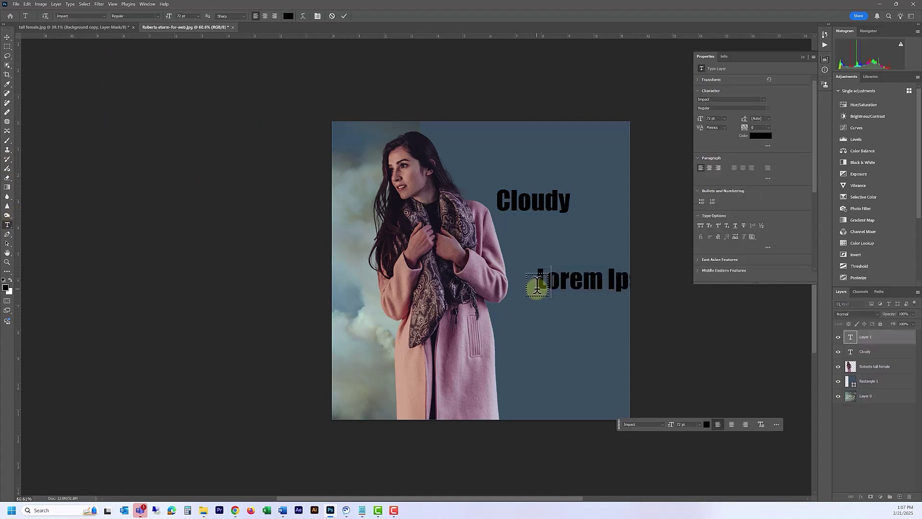
{"action": "type", "text": "DAY"}
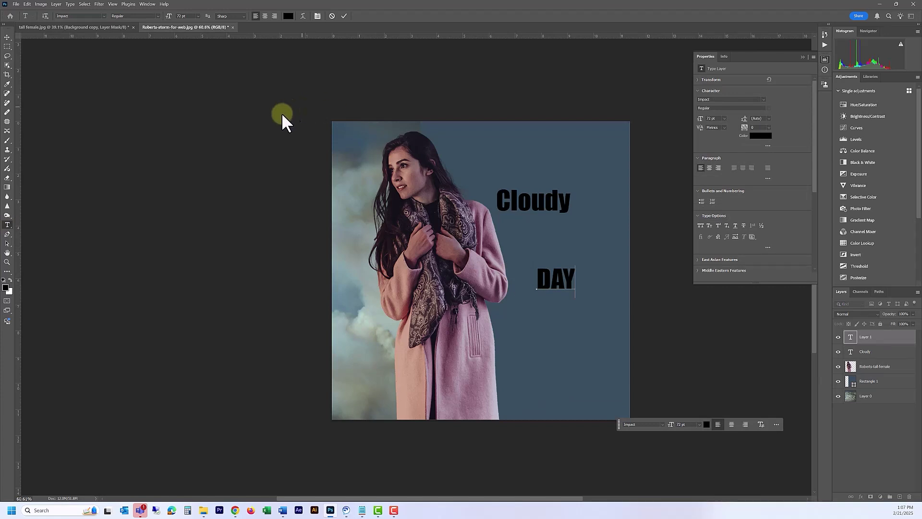
Step: Enlarge the "DAY" text to 147 pt and move it directly beneath "Cloudy", offset toward the panel's outer edge
{"action": "double_click", "coordinate": [554, 277]}
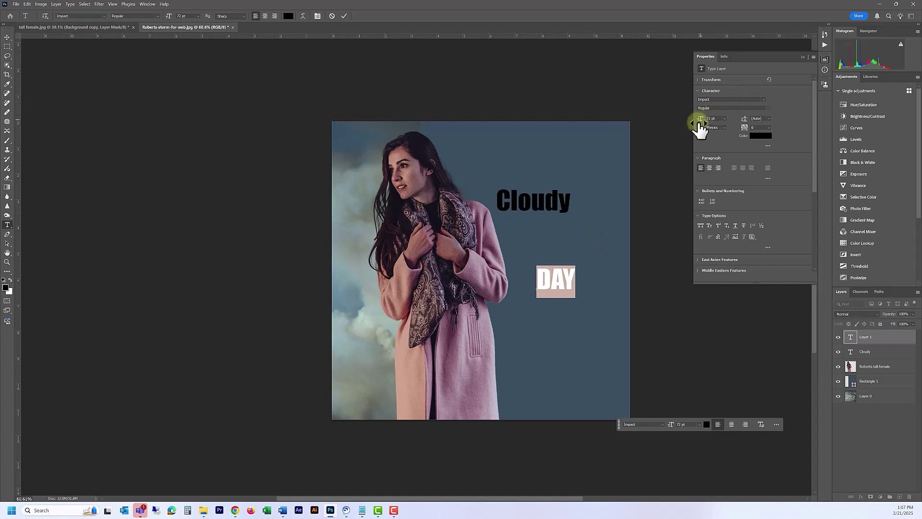
{"action": "left_click_drag", "start_coordinate": [701, 120], "coordinate": [728, 123]}
{"action": "left_click", "coordinate": [594, 129]}
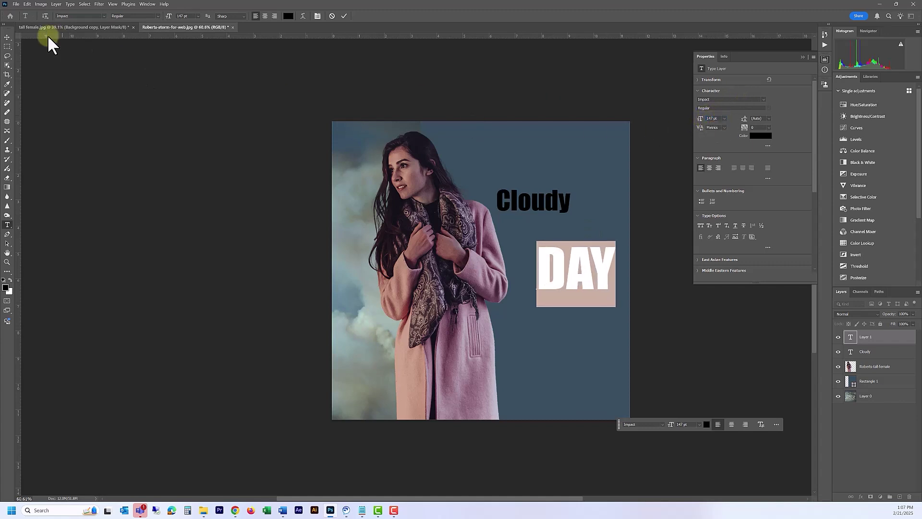
{"action": "left_click", "coordinate": [7, 37]}
{"action": "left_click_drag", "start_coordinate": [551, 250], "coordinate": [549, 227]}
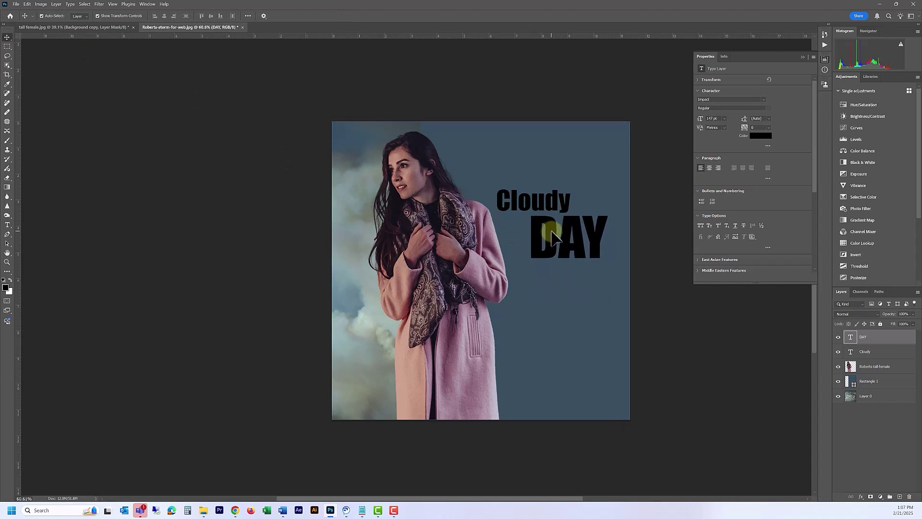
{"action": "left_click", "coordinate": [257, 277]}
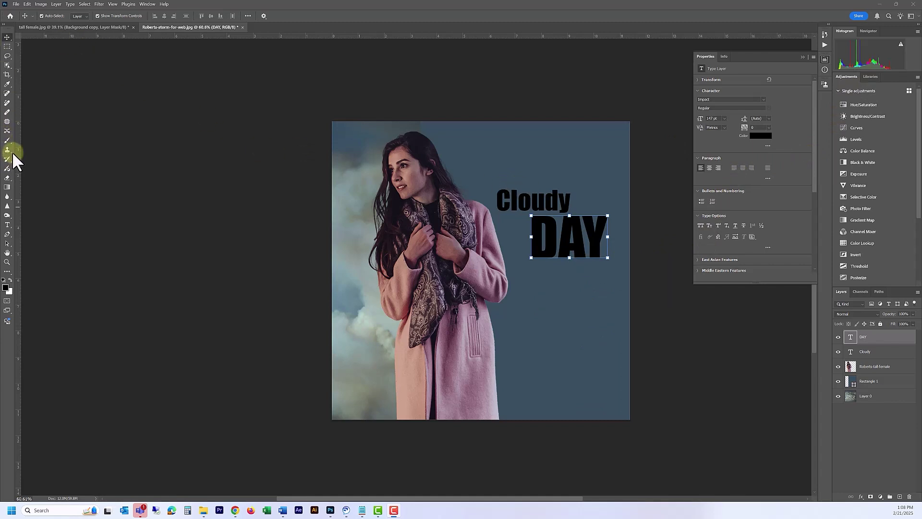
{"action": "left_click", "coordinate": [309, 243]}
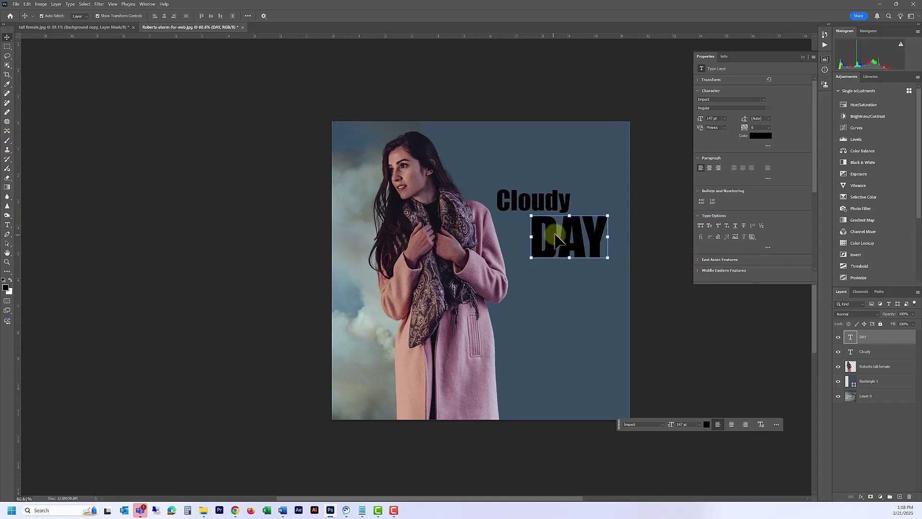
Step: Change the color of the "DAY" text to white
{"action": "left_click", "coordinate": [9, 225]}
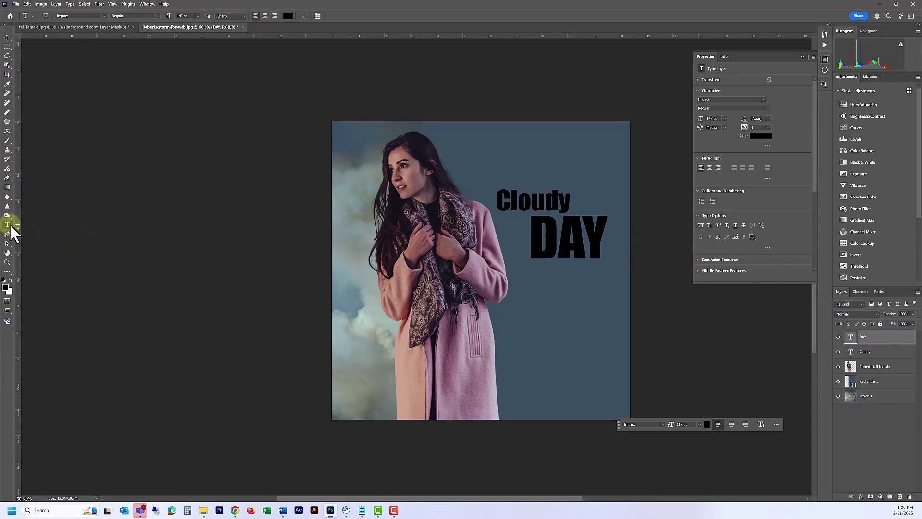
{"action": "left_click", "coordinate": [559, 234]}
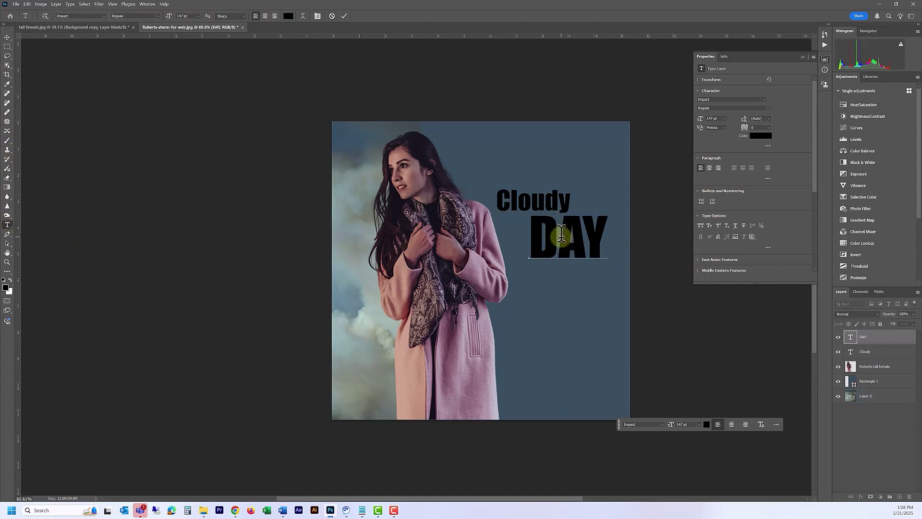
{"action": "double_click", "coordinate": [560, 234]}
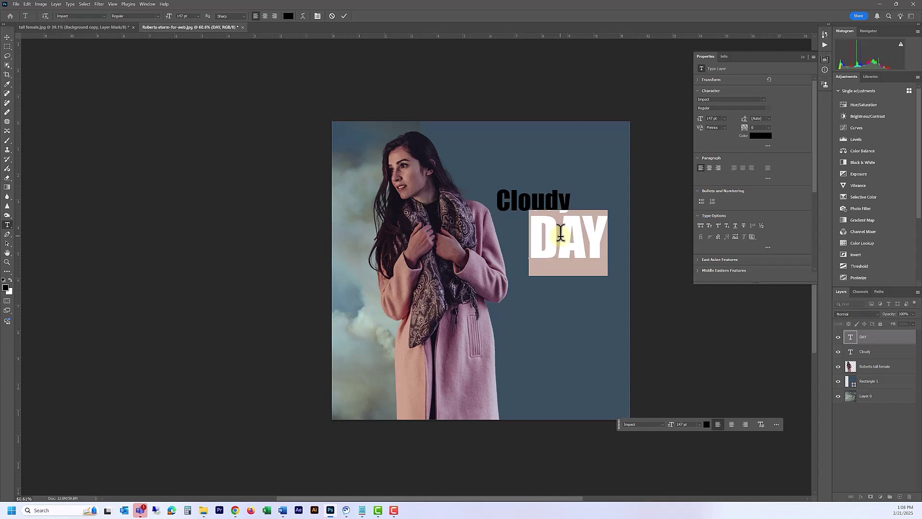
{"action": "left_click", "coordinate": [759, 136]}
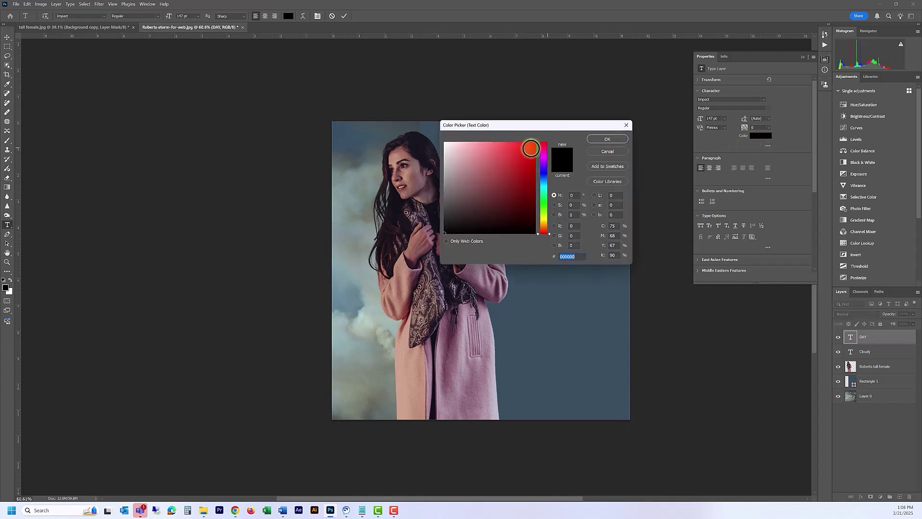
{"action": "left_click_drag", "start_coordinate": [497, 150], "coordinate": [460, 137]}
{"action": "left_click", "coordinate": [609, 138]}
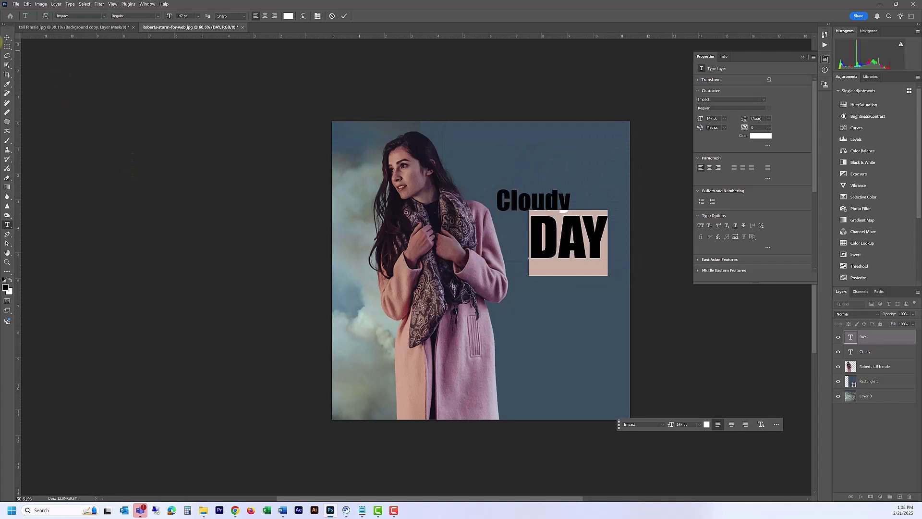
Step: Change the color of the "Cloudy" text to white and return to the Move tool
{"action": "left_click", "coordinate": [899, 353]}
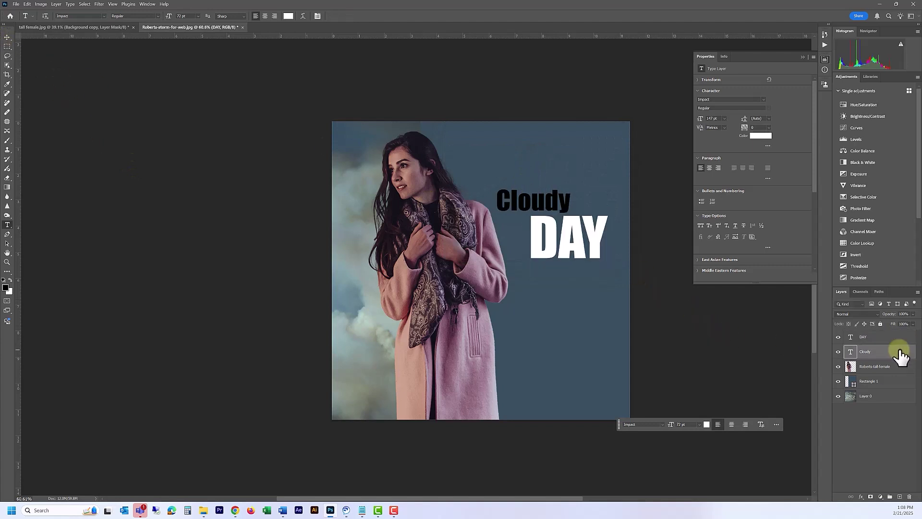
{"action": "left_click", "coordinate": [530, 197]}
{"action": "double_click", "coordinate": [530, 198]}
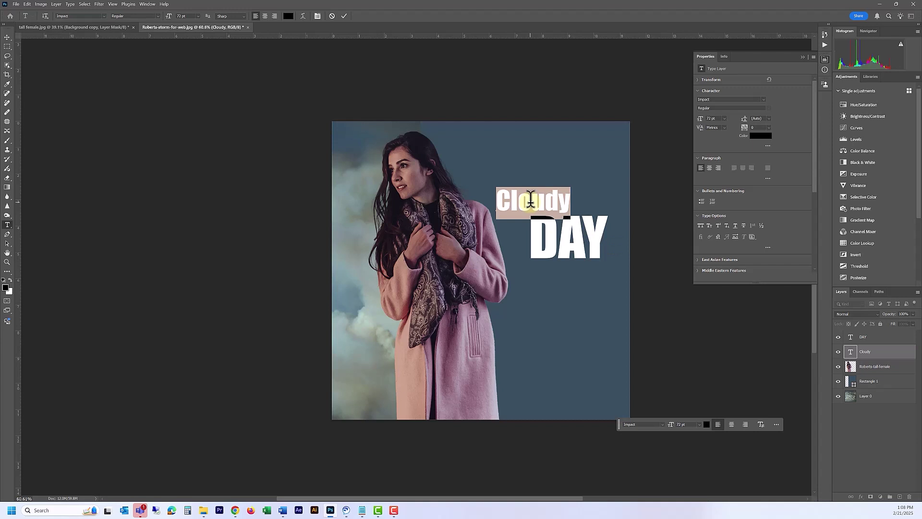
{"action": "left_click", "coordinate": [770, 135]}
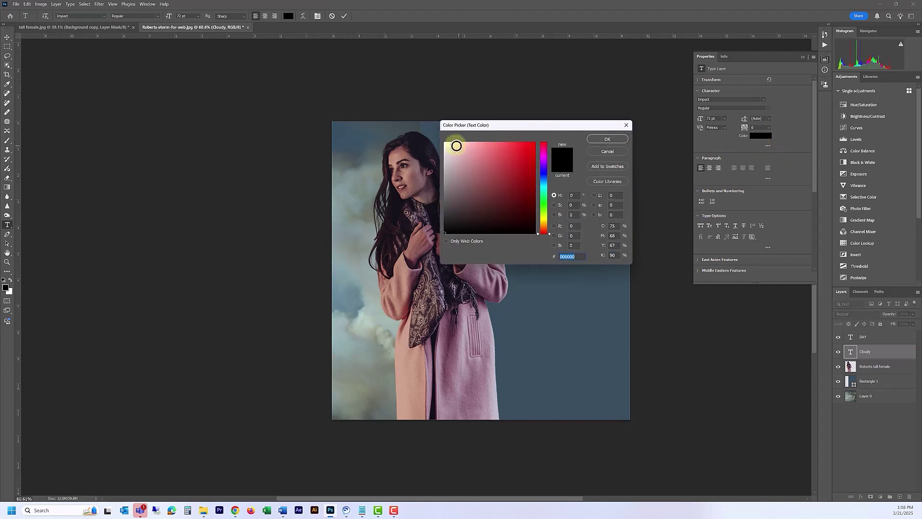
{"action": "left_click_drag", "start_coordinate": [455, 144], "coordinate": [435, 137]}
{"action": "left_click", "coordinate": [613, 139]}
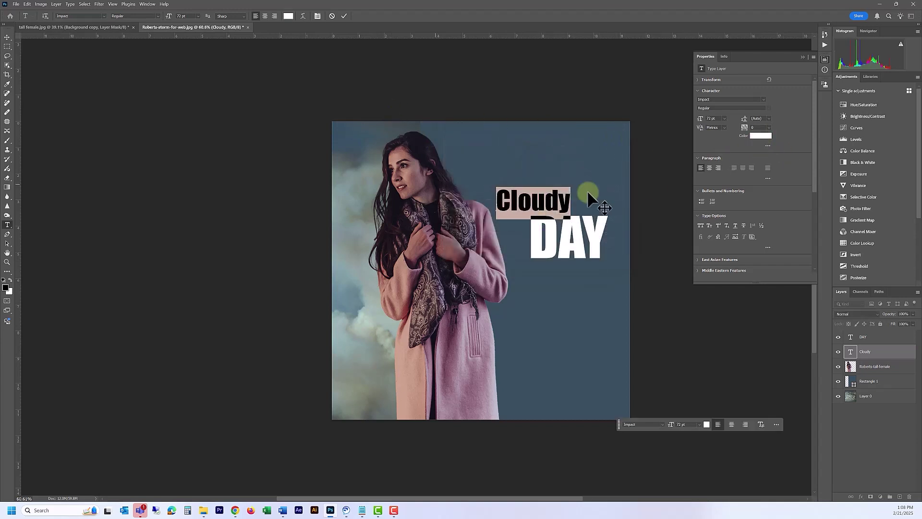
{"action": "left_click", "coordinate": [6, 38]}
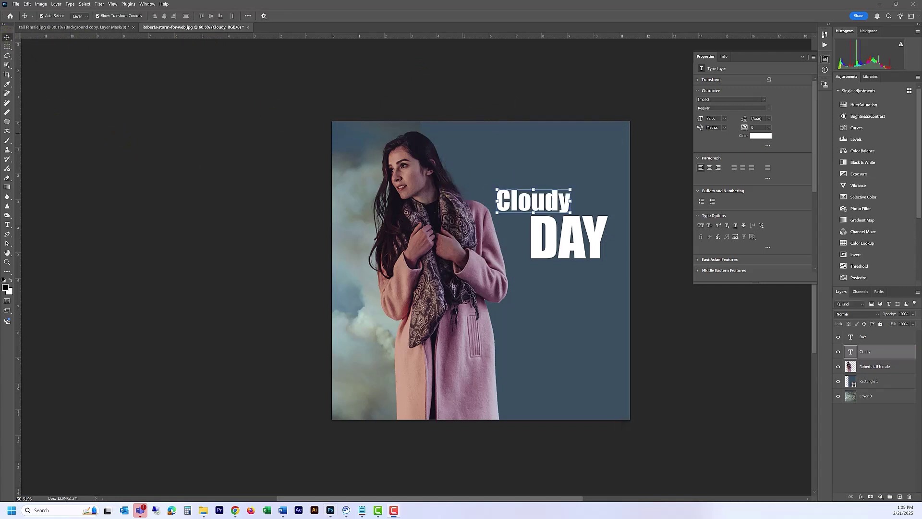
Step: Save a JPEG copy of the composite, named with the owner's surname followed by "-Insta-cloudy-day"
{"action": "left_click", "coordinate": [15, 4]}
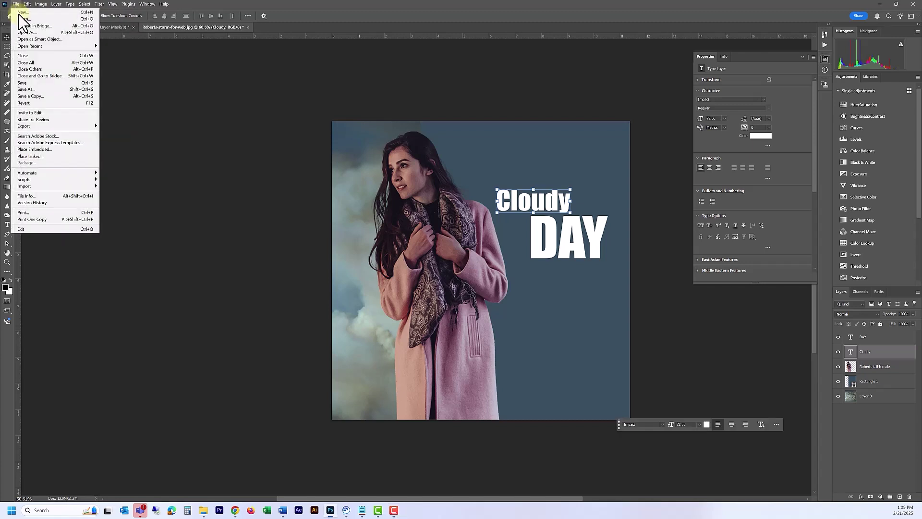
{"action": "left_click", "coordinate": [37, 96]}
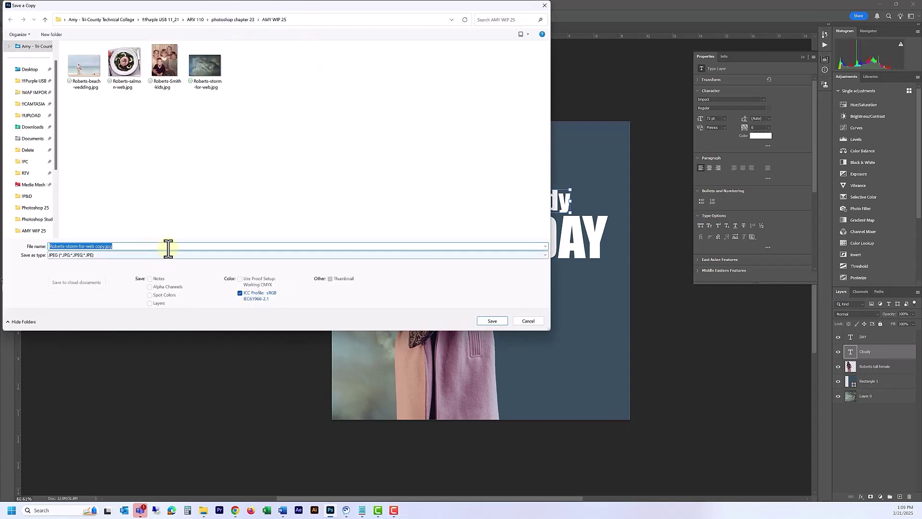
{"action": "type", "text": "Robert"}
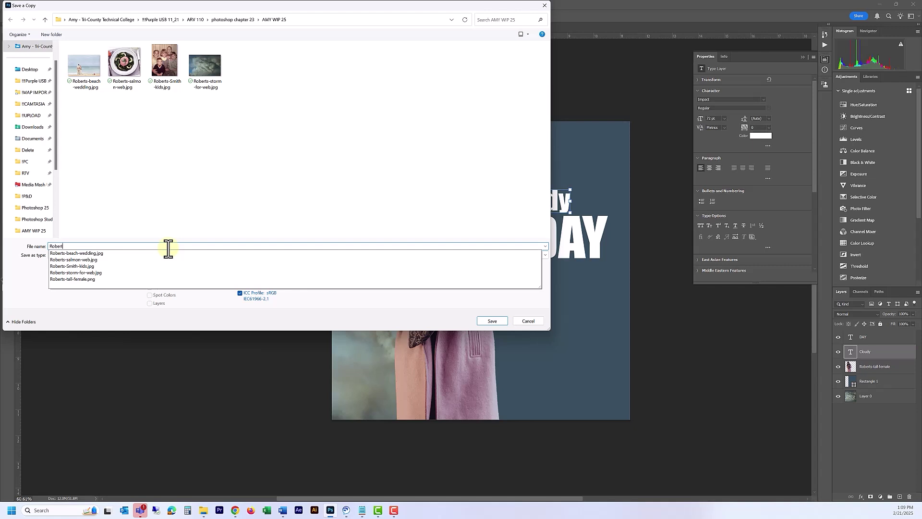
{"action": "type", "text": "s-l"}
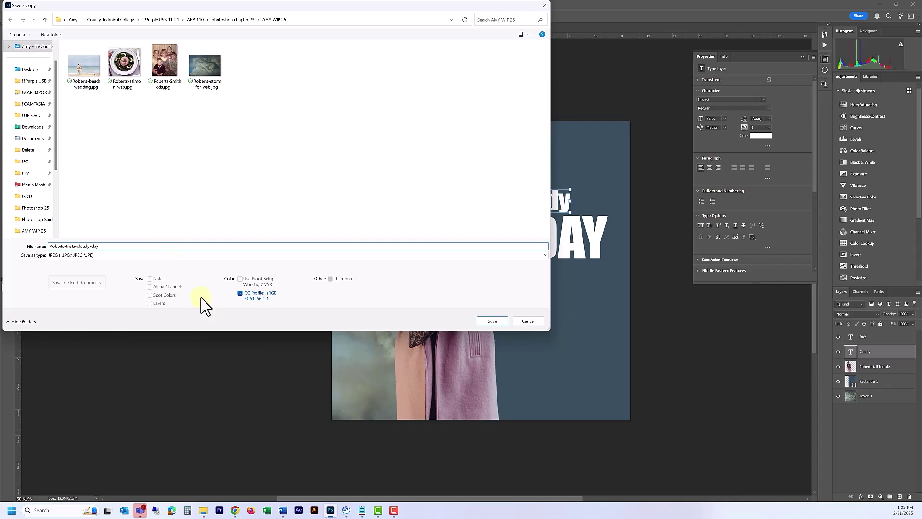
{"action": "left_click", "coordinate": [492, 321]}
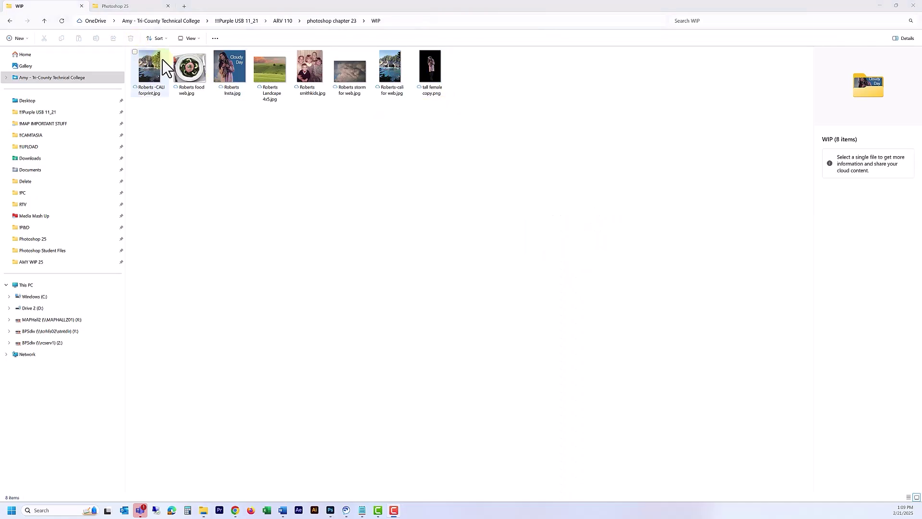
Step: Examine the details of tall female copy.png in File Explorer's WIP folder and return to Photoshop
{"action": "left_click", "coordinate": [430, 78]}
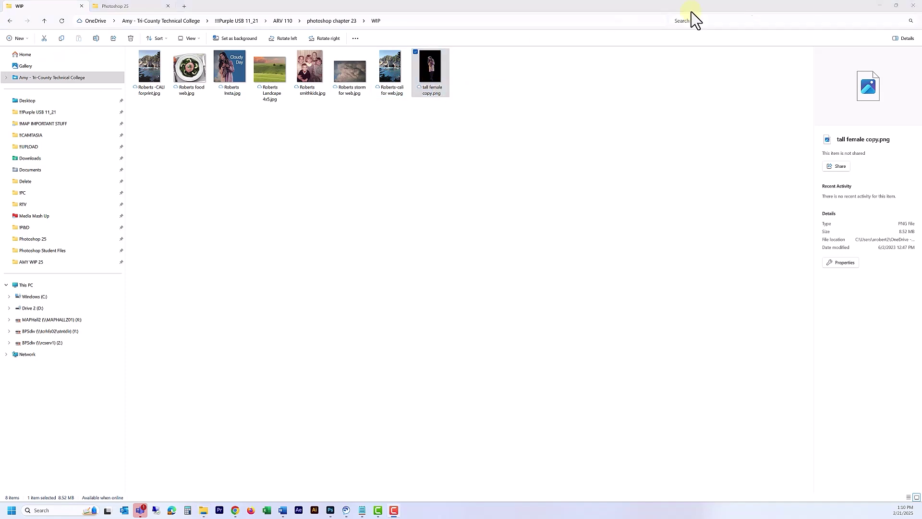
{"action": "left_click", "coordinate": [880, 6]}
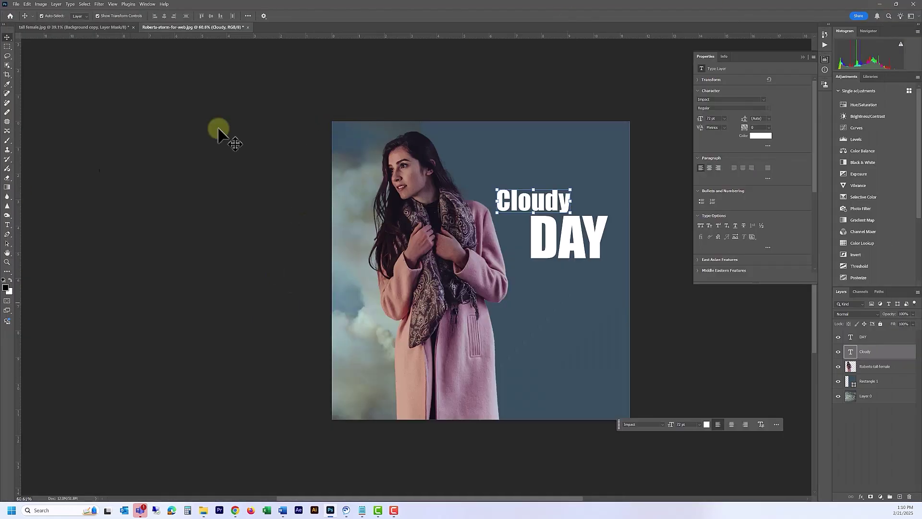